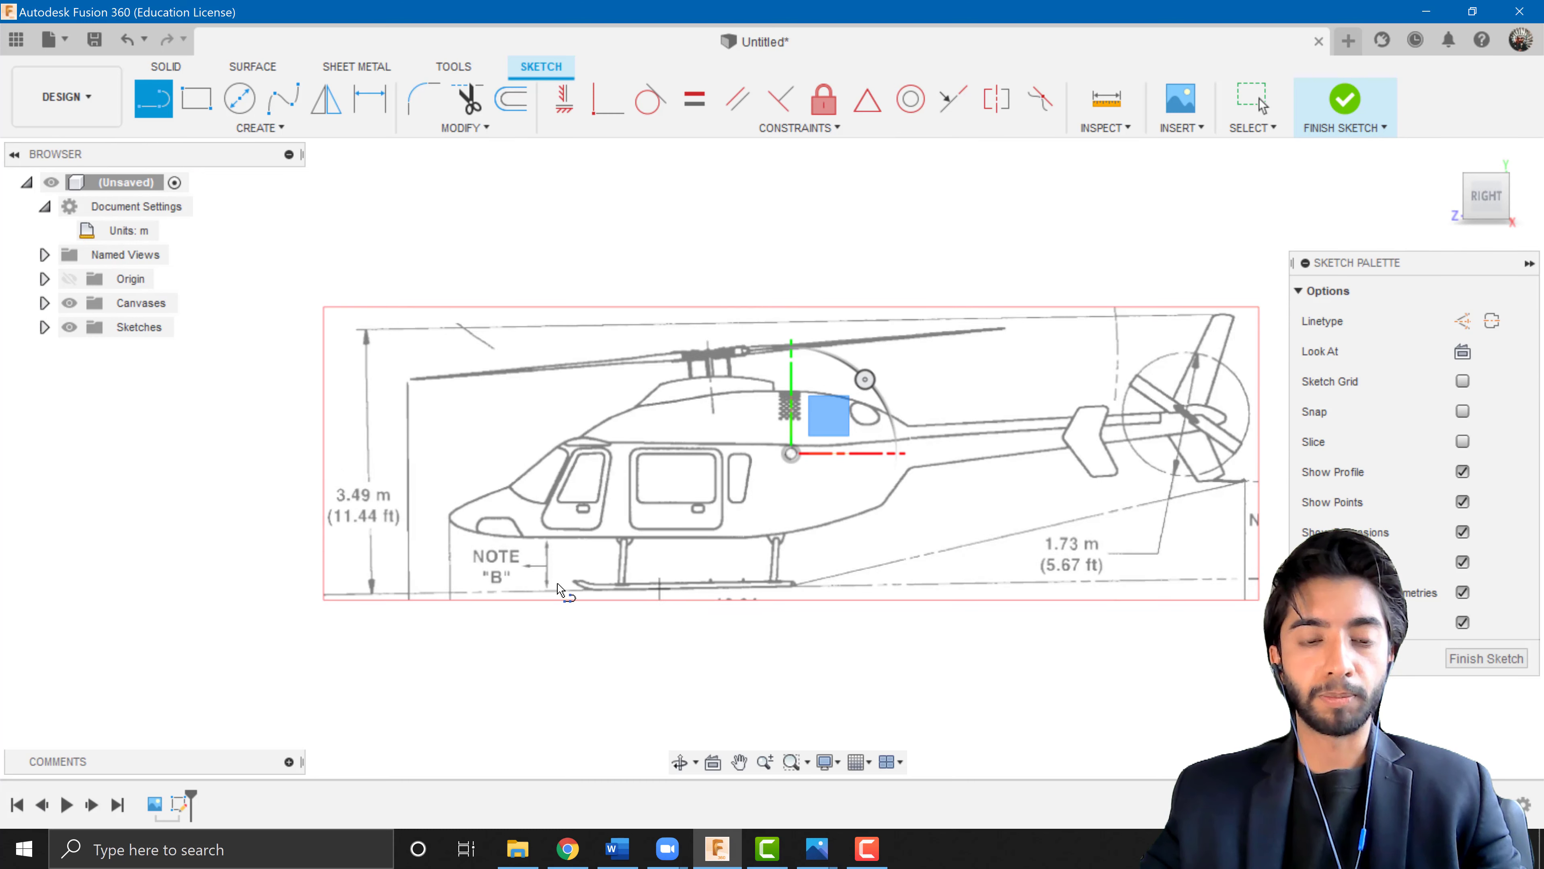
Sketch a line about 0.065 m long along the 3.49 m height dimension, joining its two arrow tips, and finish the sketch
left_click(373, 593)
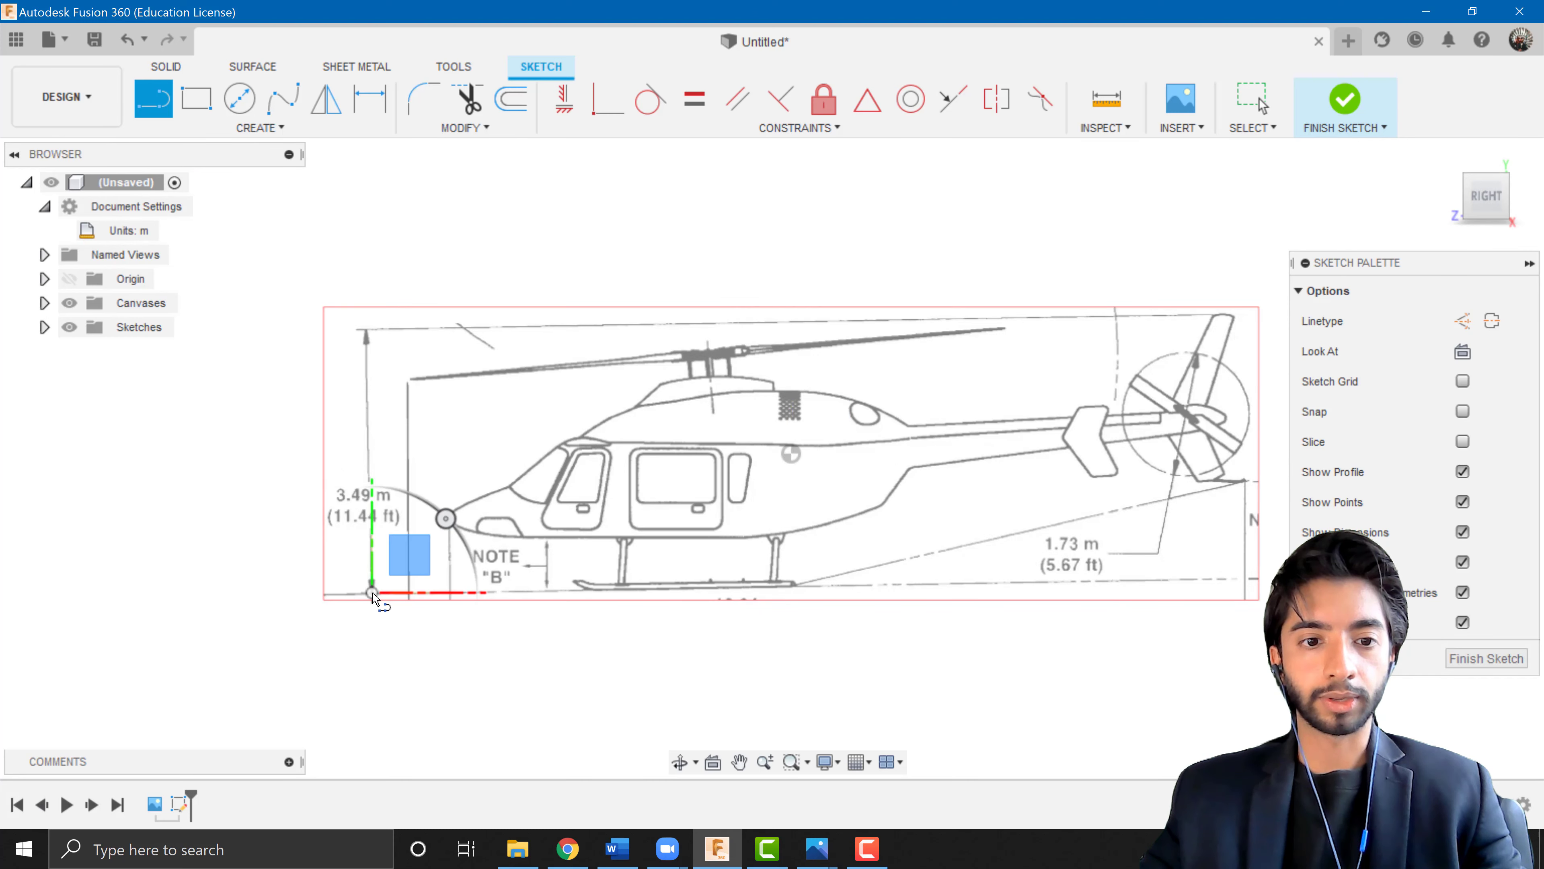
scroll(374, 329, "up", 5)
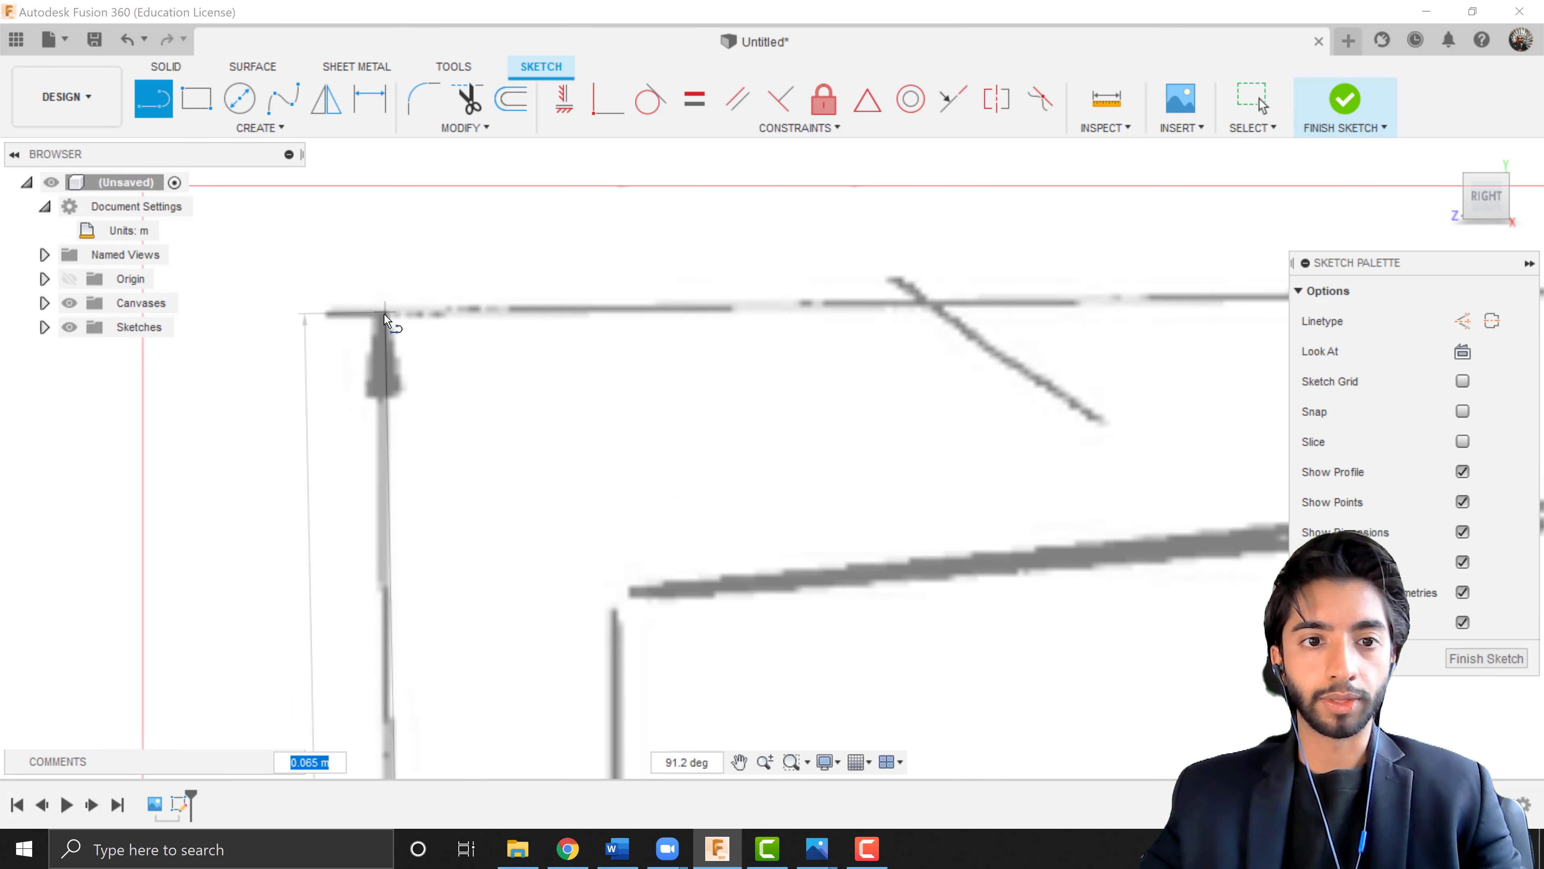
left_click(379, 317)
scroll(475, 493, "down", 3)
scroll(476, 493, "down", 2)
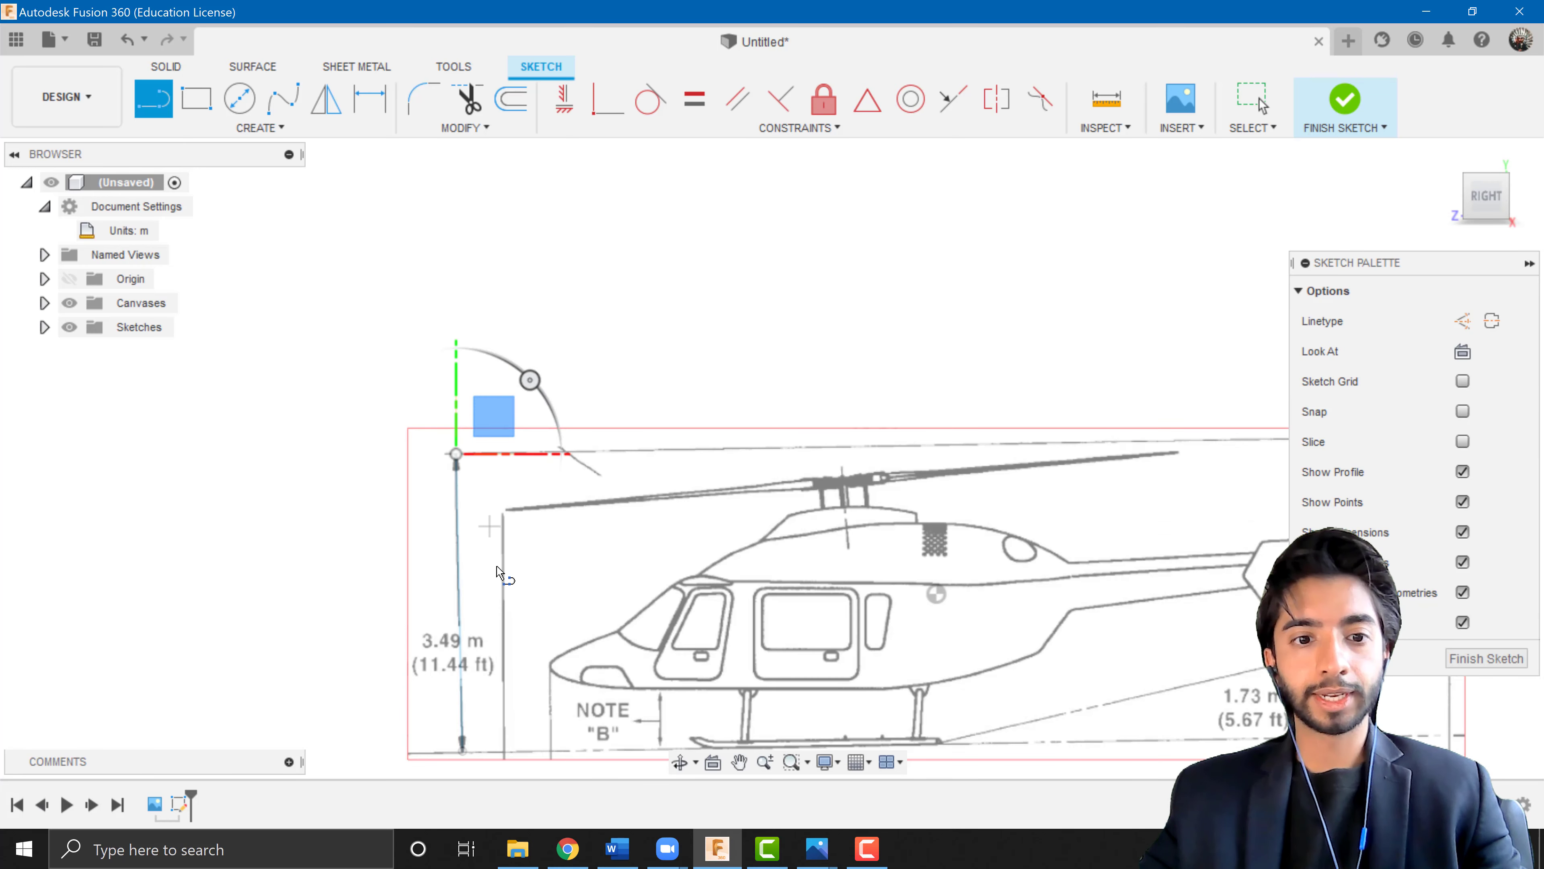
key("Escape")
key("Escape")
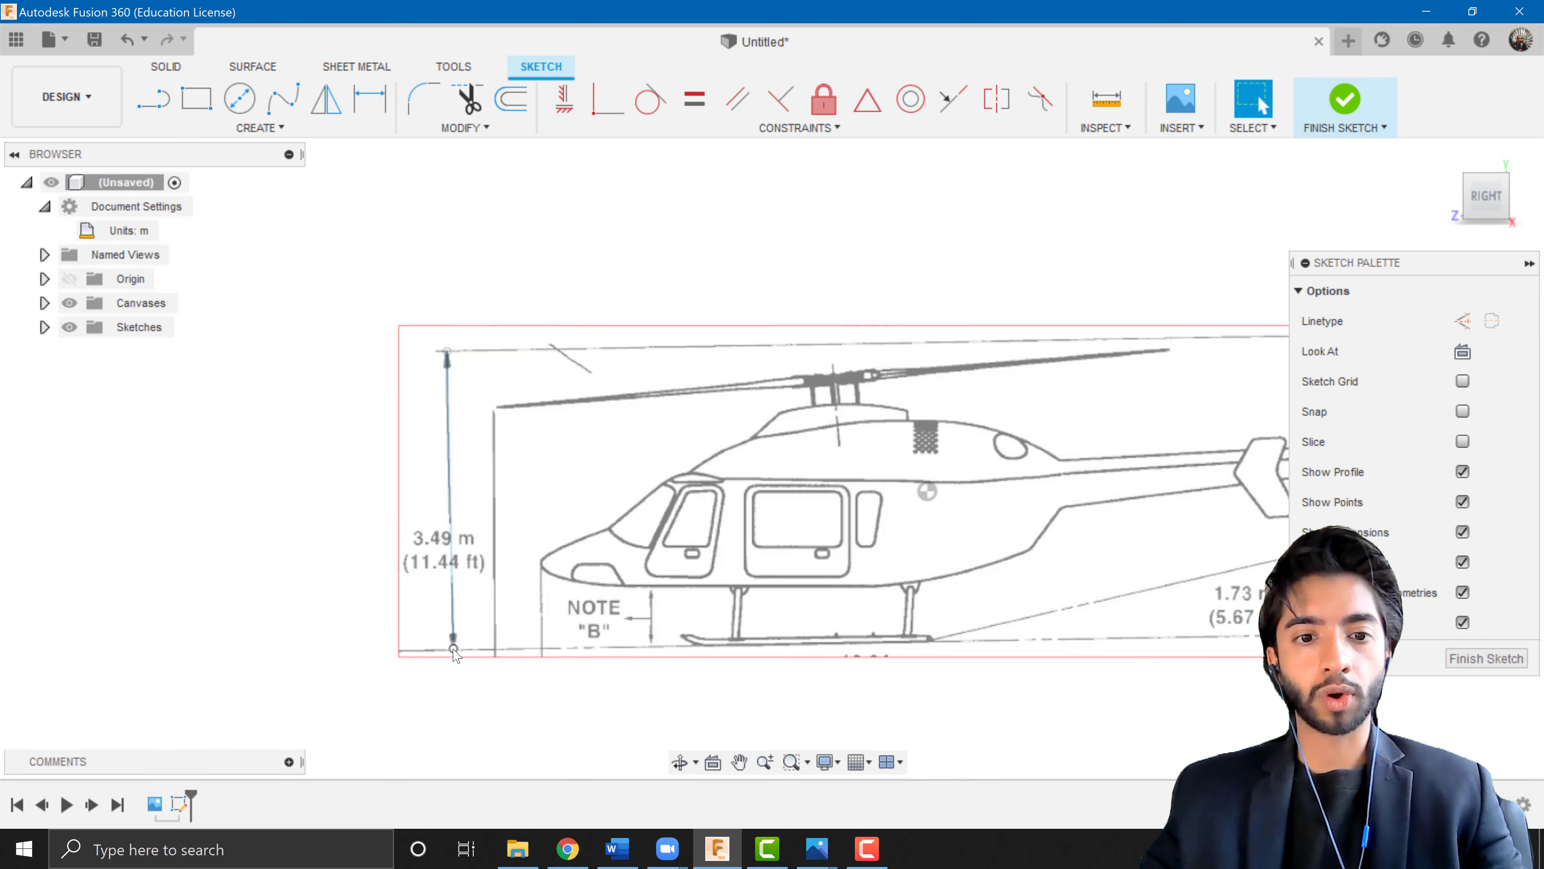
left_click(1331, 104)
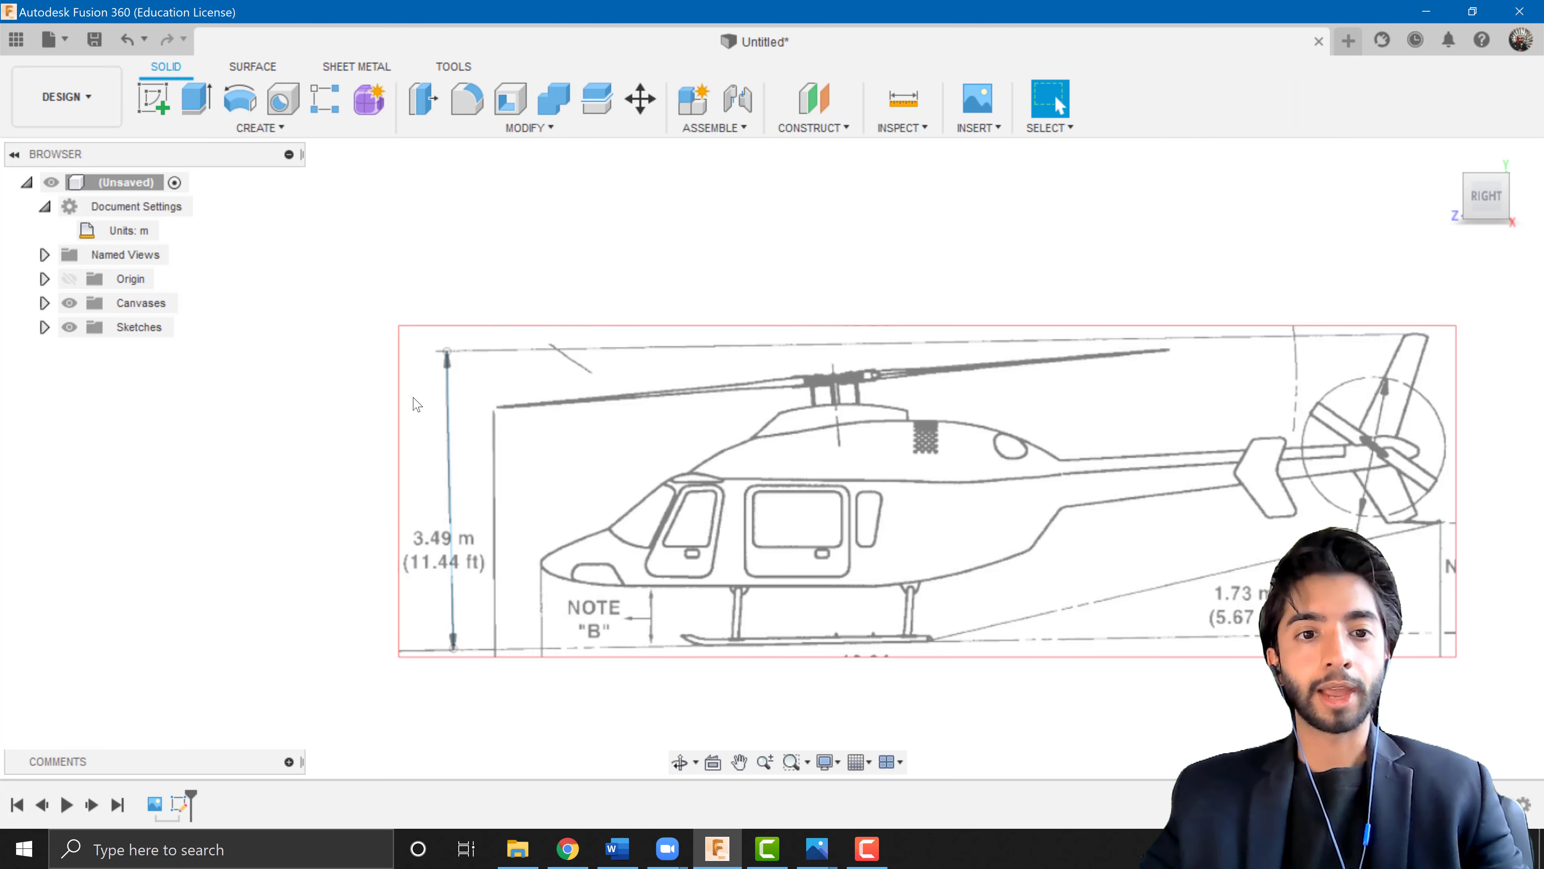
Inspect both endpoints of the sketched line against the arrow tips of the 3.49 m height dimension
scroll(449, 350, "up", 8)
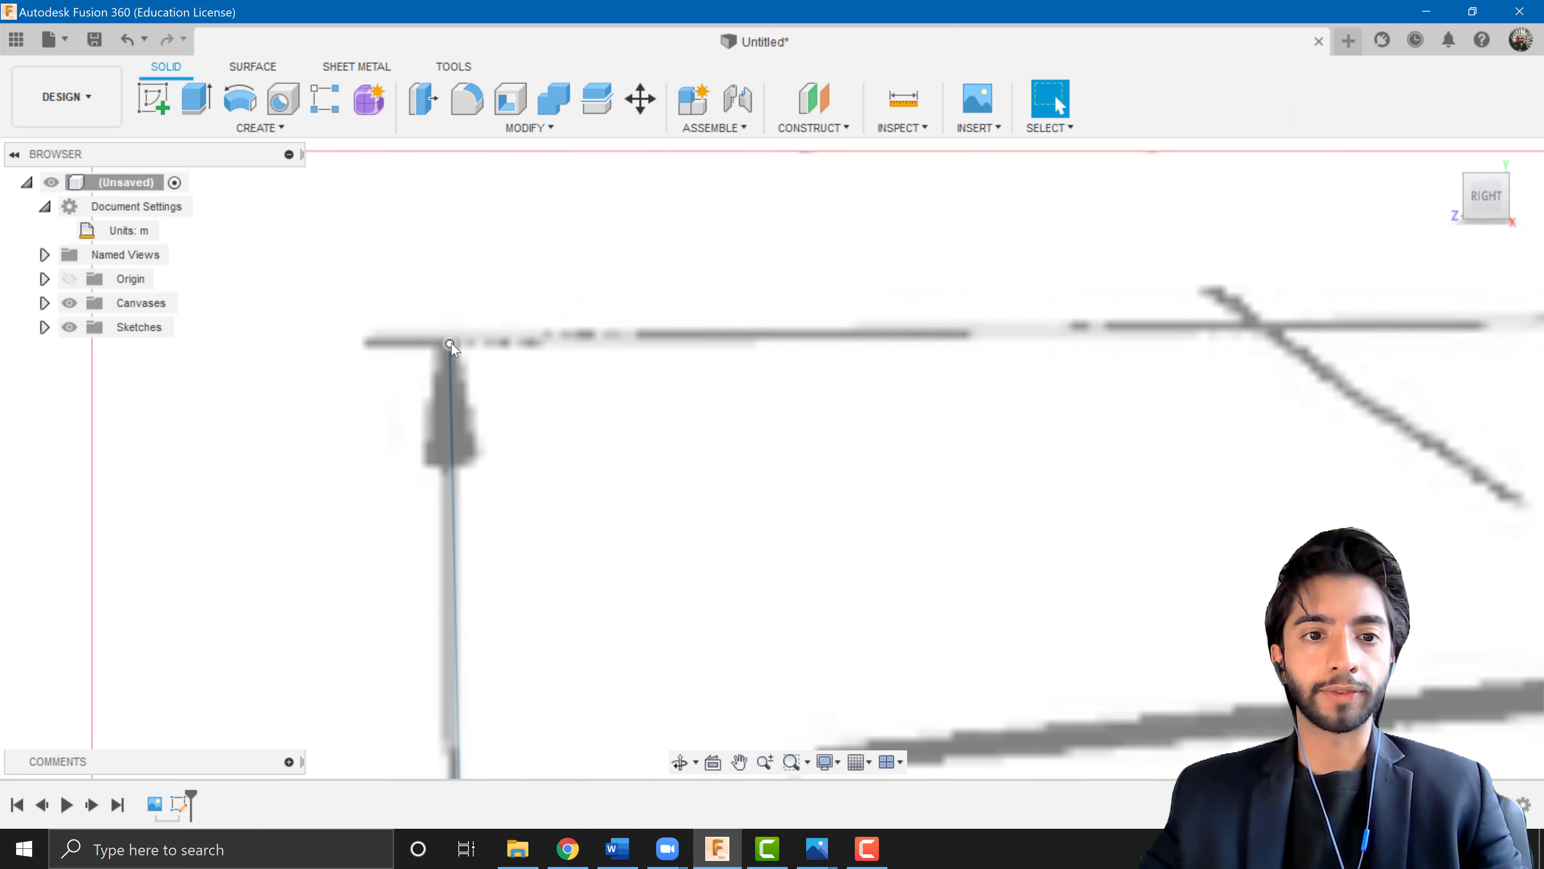
scroll(510, 482, "down", 8)
scroll(517, 503, "up", 10)
mouse_move(499, 566)
middle_mouse_down()
mouse_move(501, 594)
mouse_move(427, 559)
middle_mouse_up()
scroll(417, 524, "up", 1)
scroll(559, 510, "down", 3)
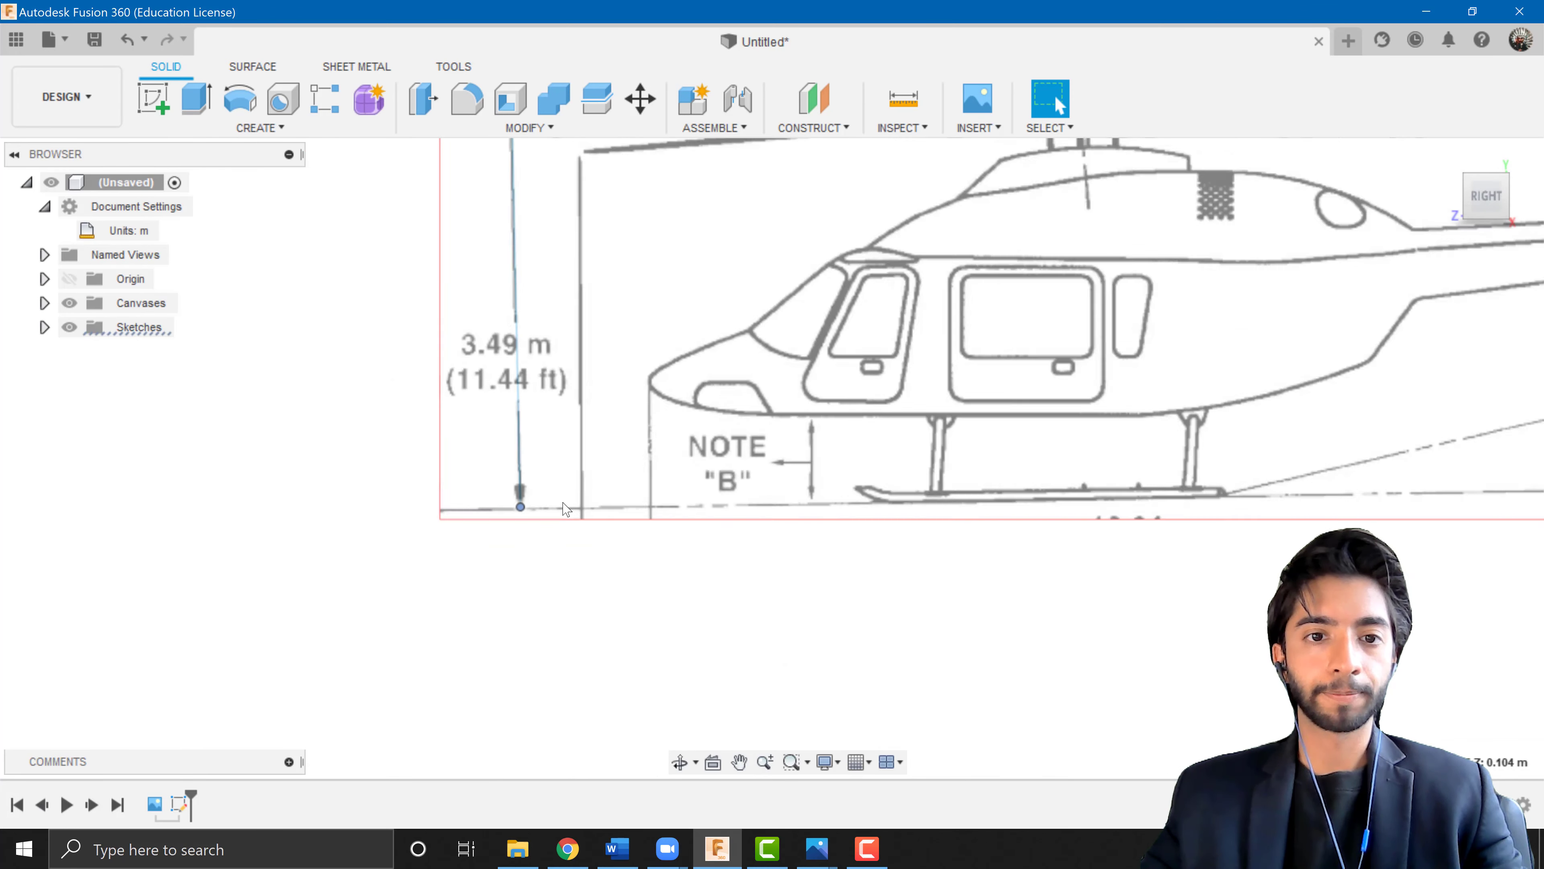
scroll(583, 438, "down", 3)
scroll(571, 429, "up", 3)
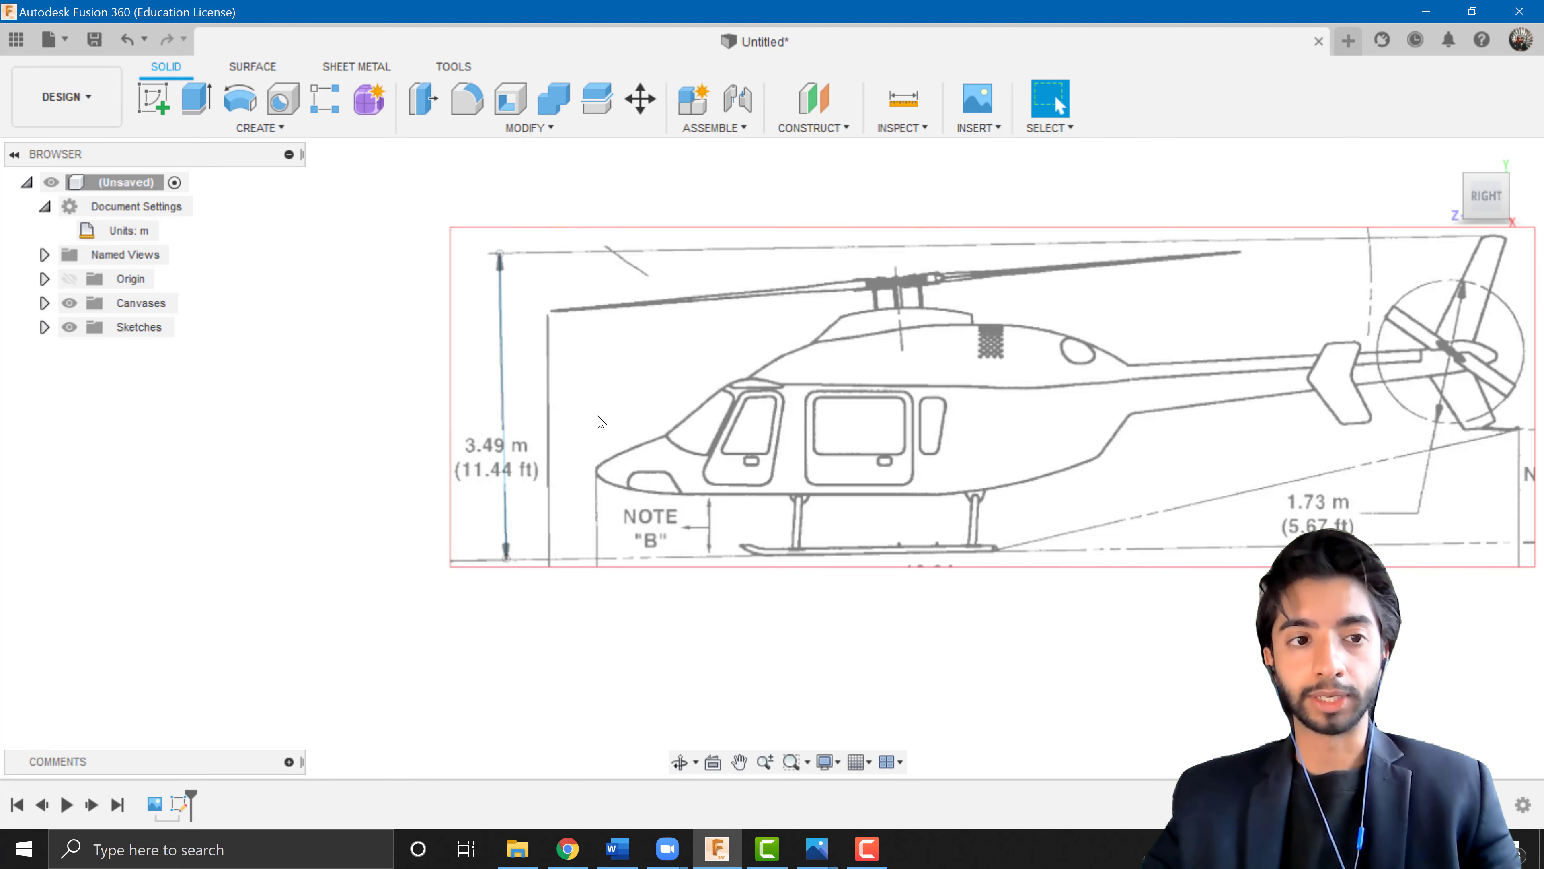
Start calibrating the Side_Bell427 canvas, picking the lower and upper endpoints of the sketched height line as reference points
left_click(43, 303)
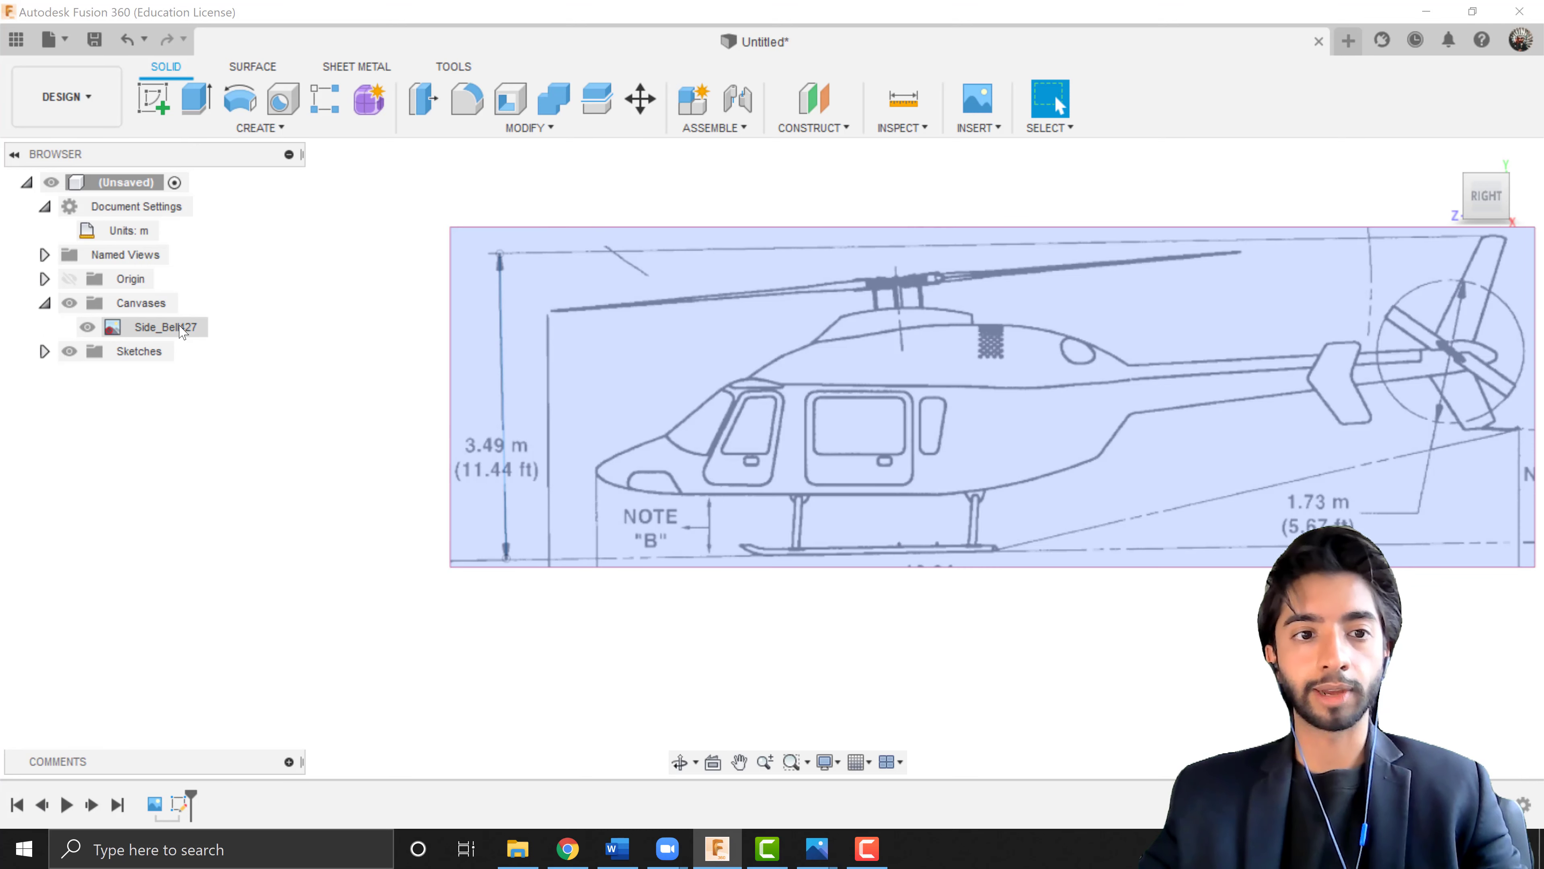
right_click(183, 331)
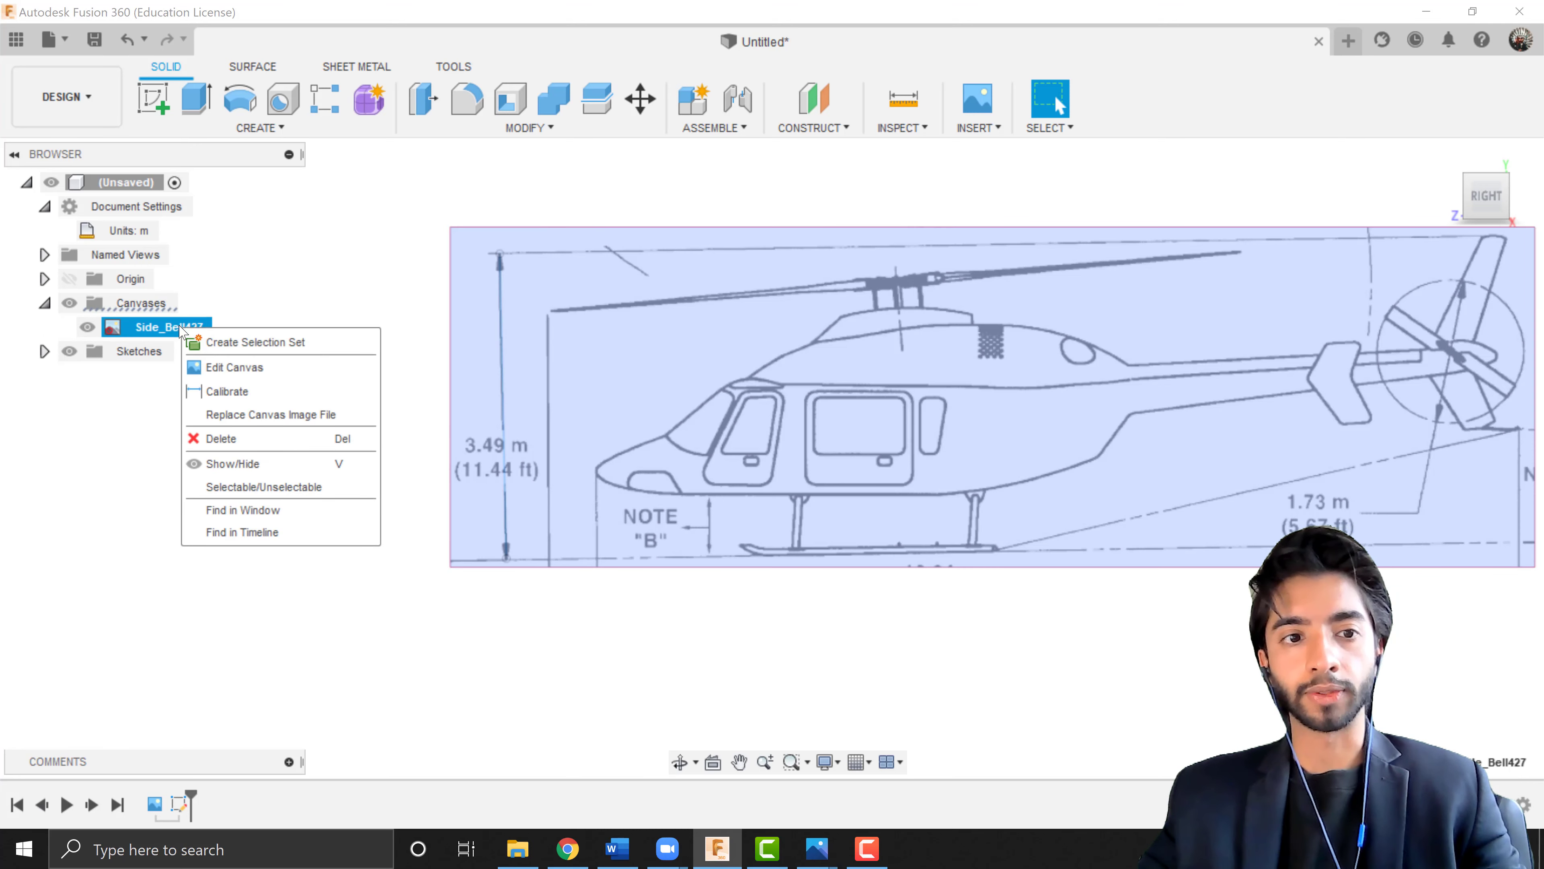
left_click(249, 392)
scroll(508, 557, "up", 8)
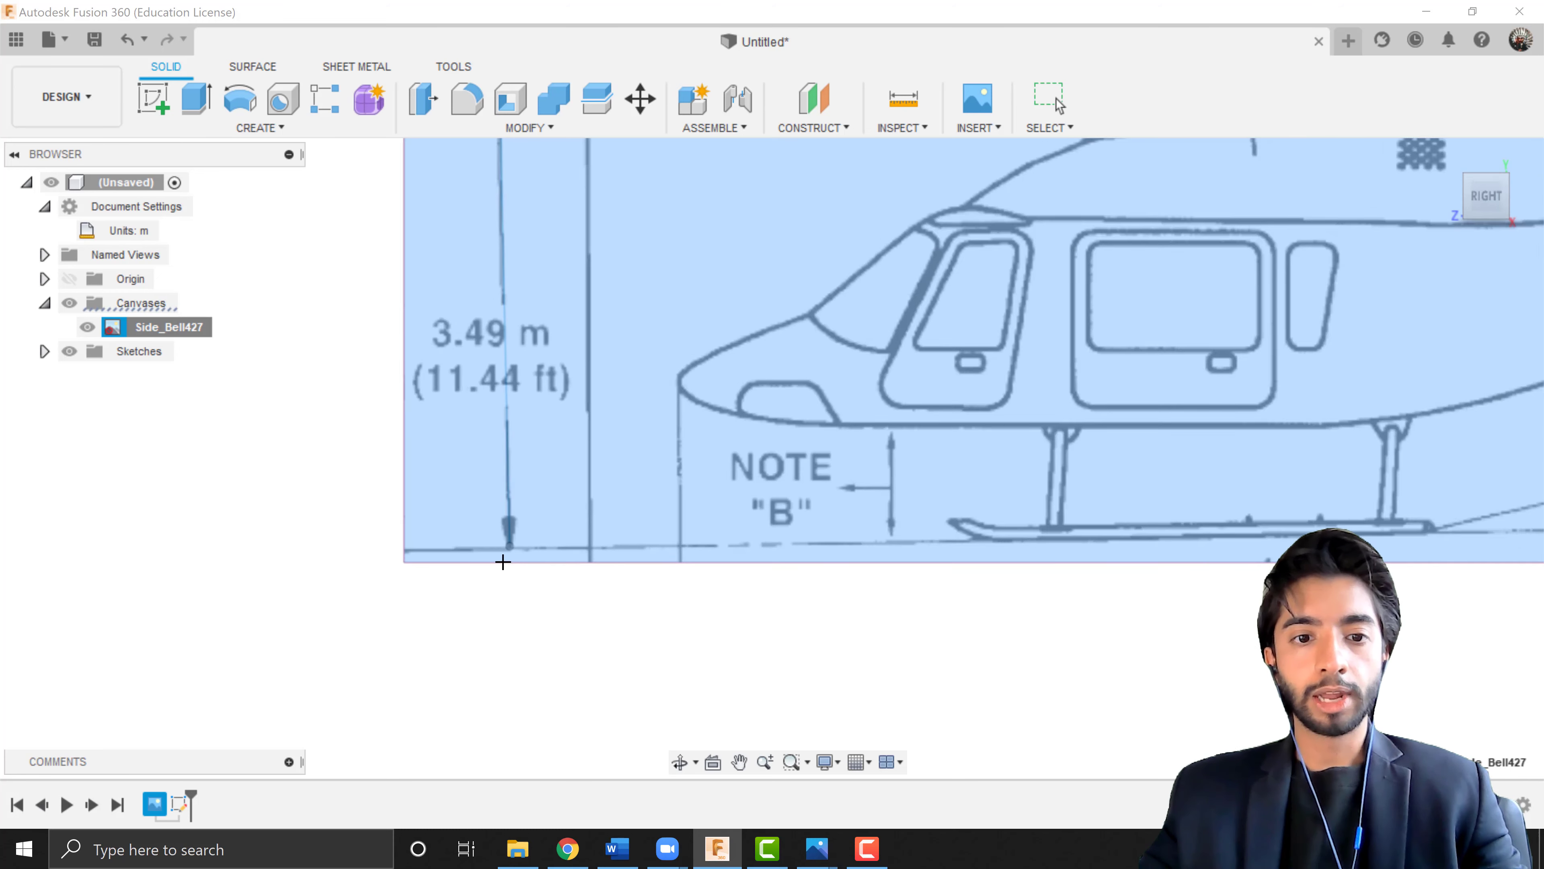
scroll(514, 536, "up", 5)
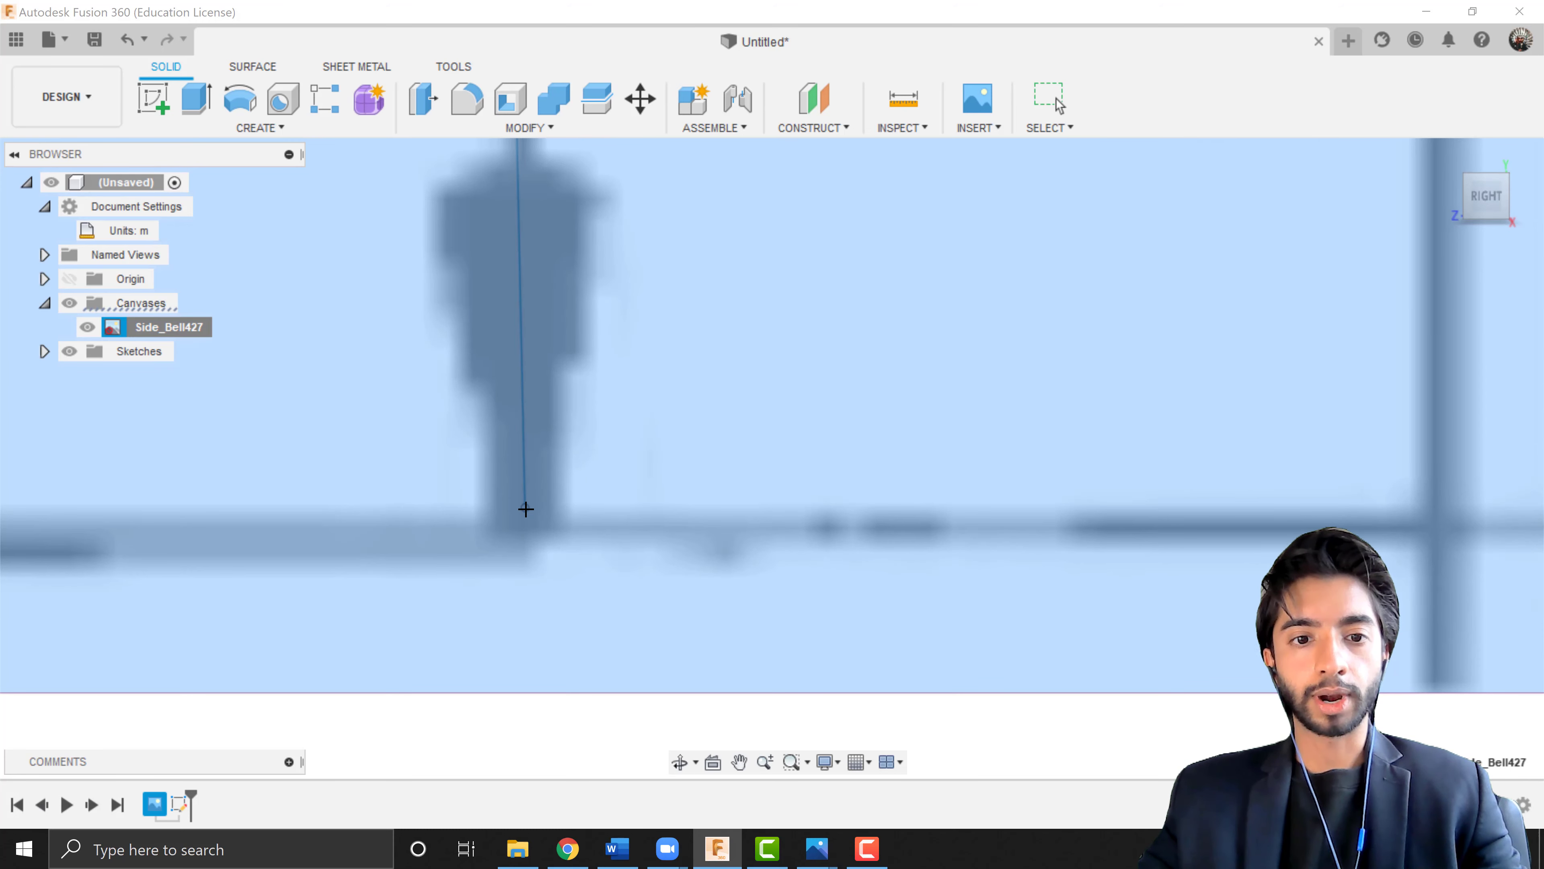
left_click(526, 509)
scroll(662, 565, "down", 6)
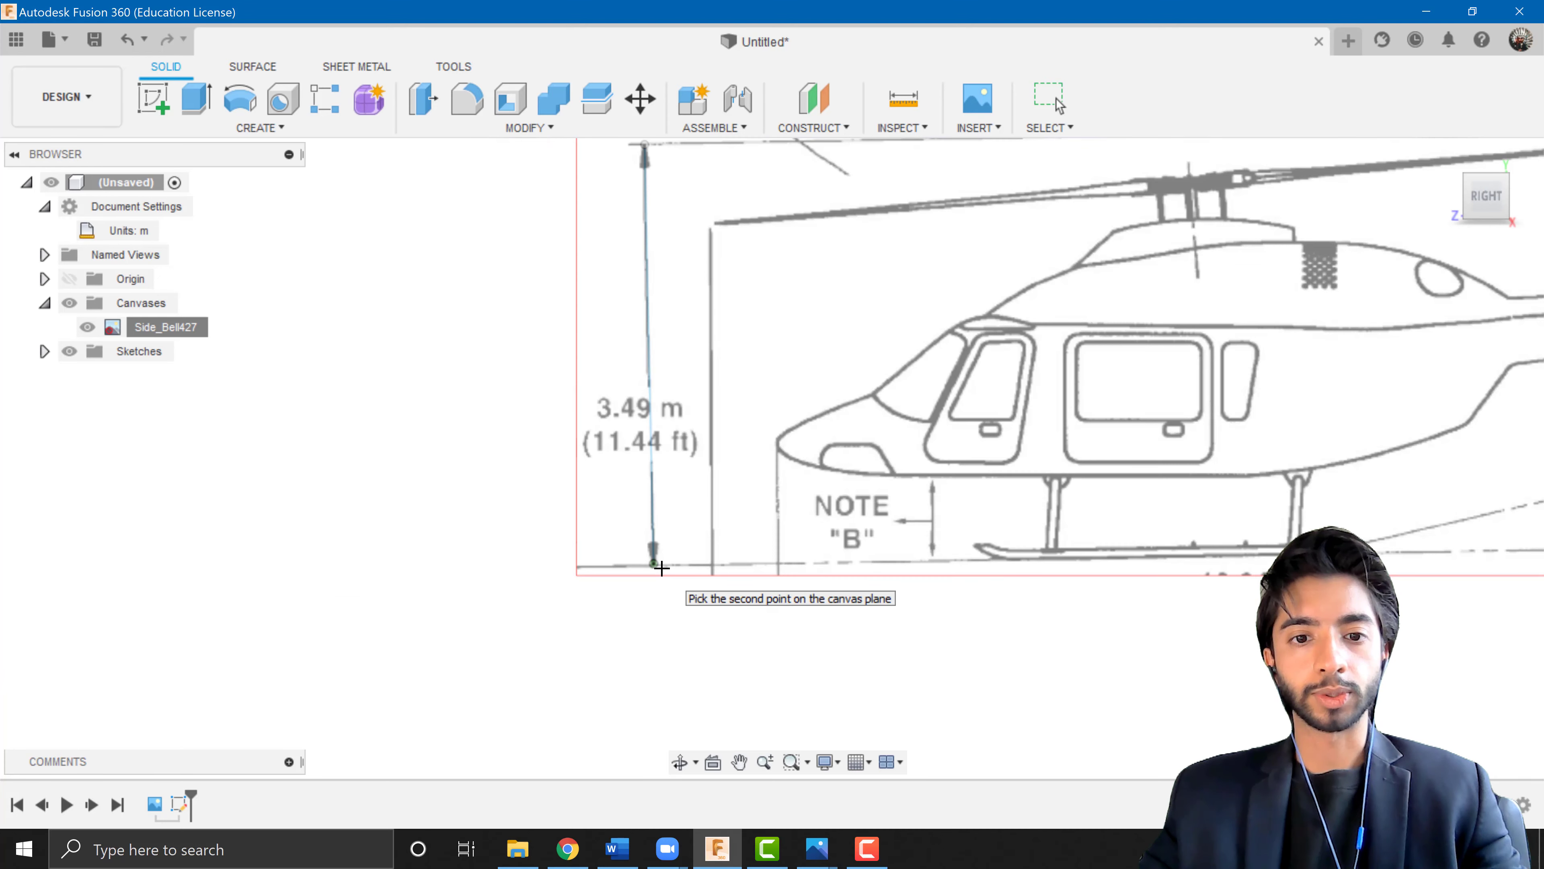
scroll(608, 530, "down", 3)
scroll(626, 420, "up", 10)
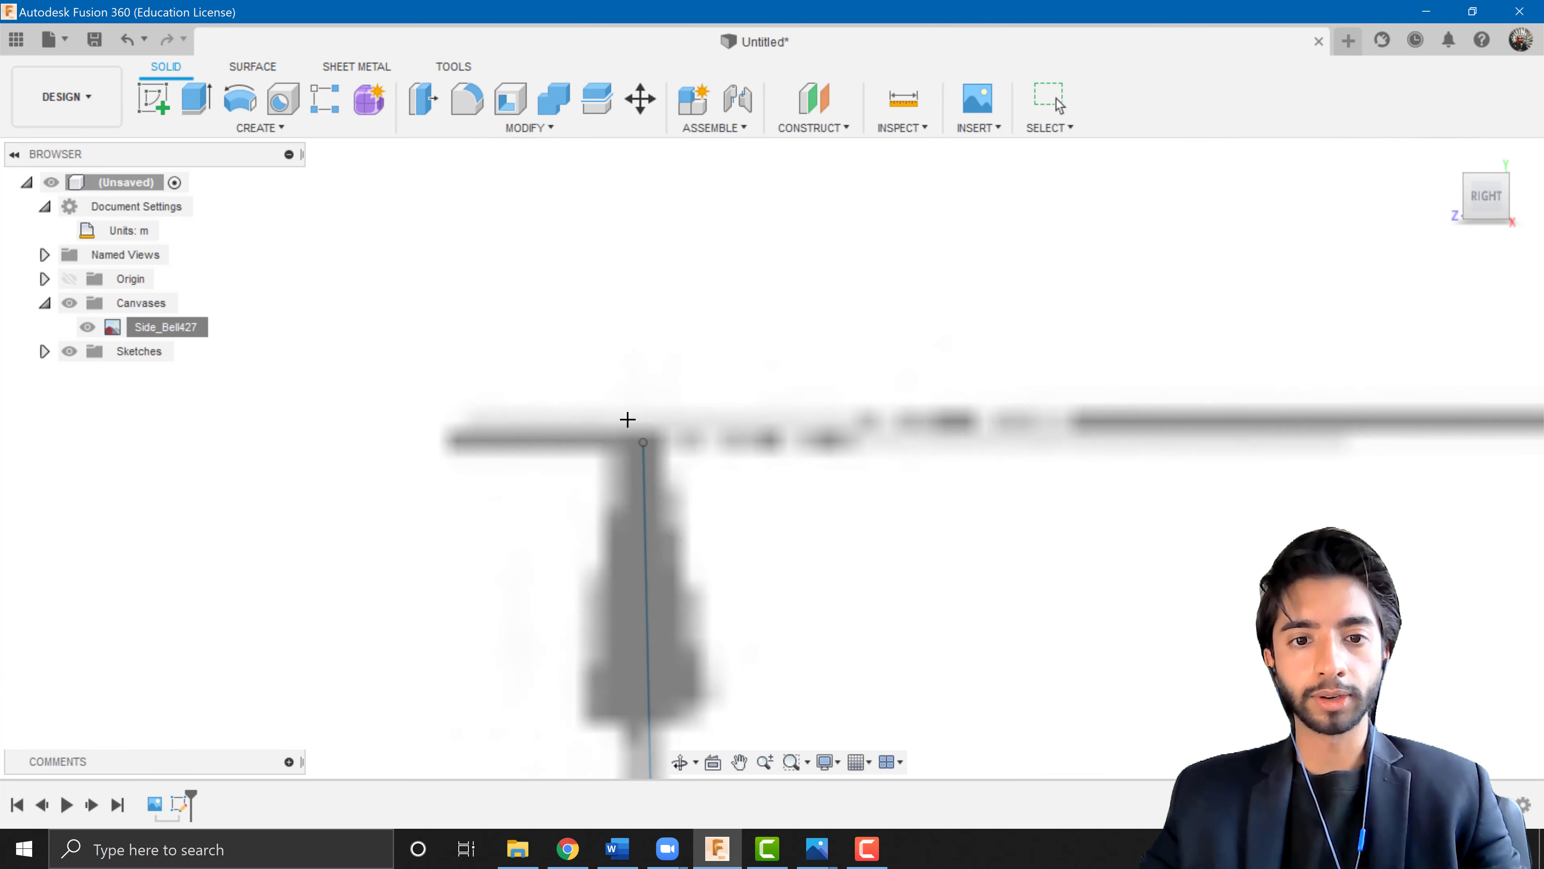
scroll(627, 419, "up", 2)
left_click(652, 456)
scroll(653, 462, "down", 5)
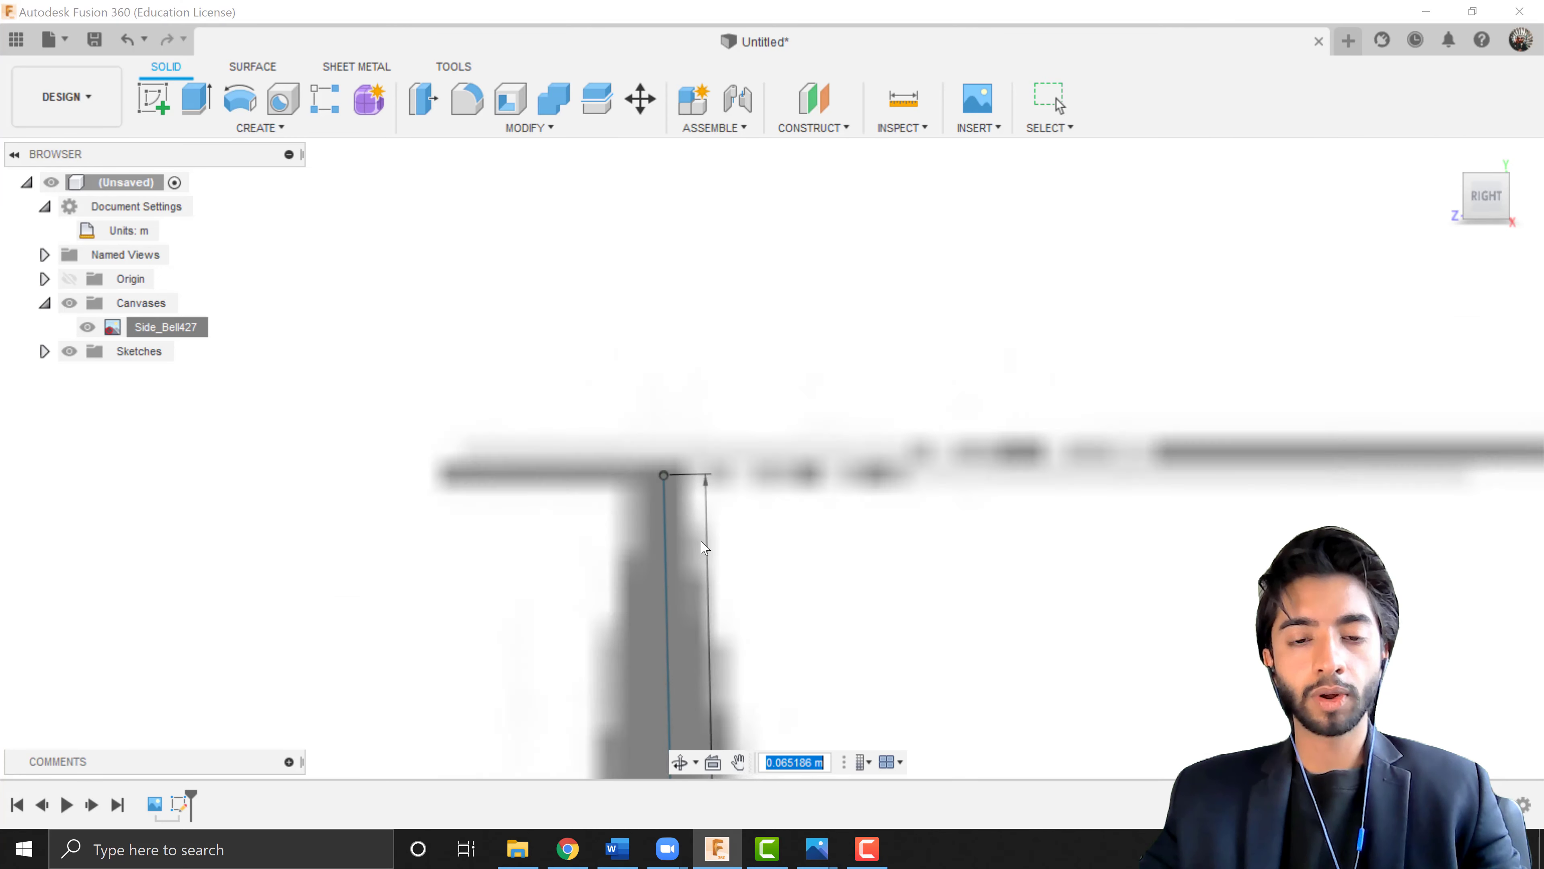
Set the calibration distance to 3.49 m and bring the rescaled canvas back into view
middle_click_drag(689, 545, 670, 340)
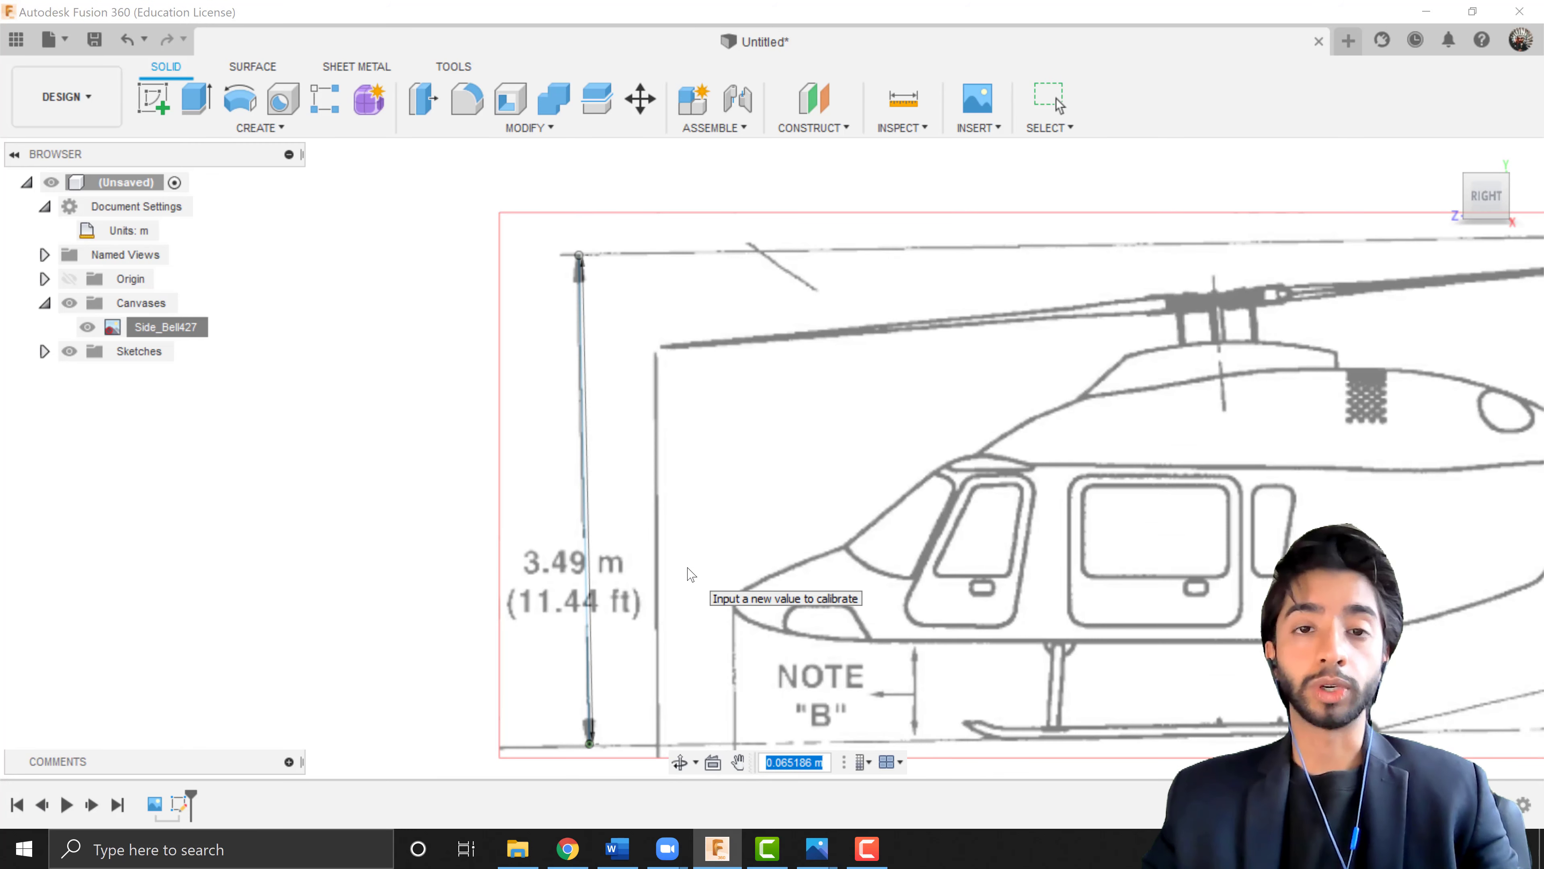
scroll(689, 572, "down", 2)
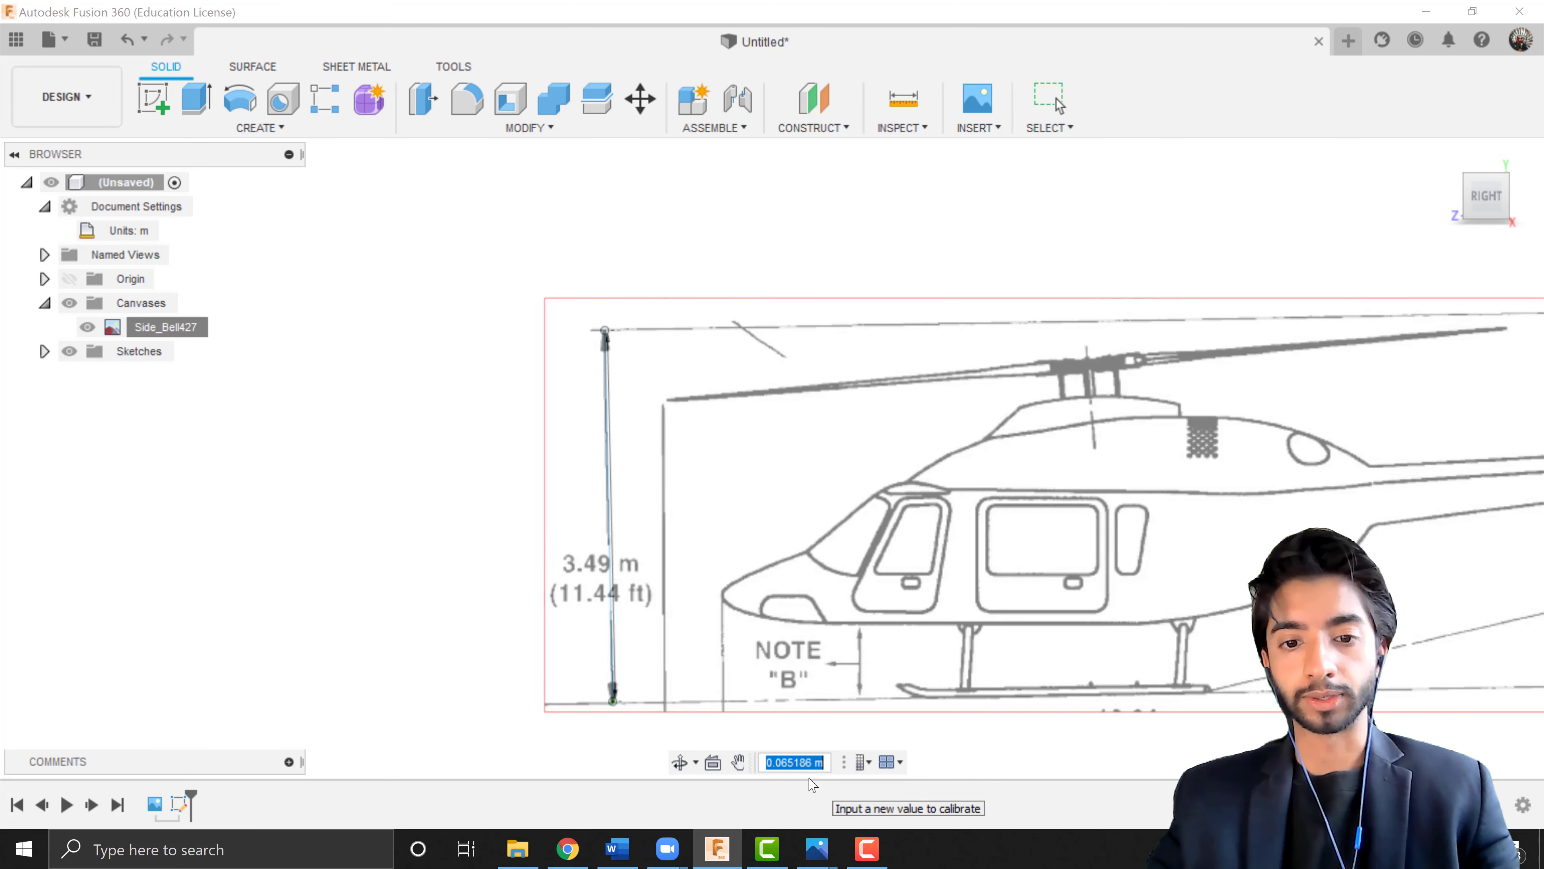
type("3.49")
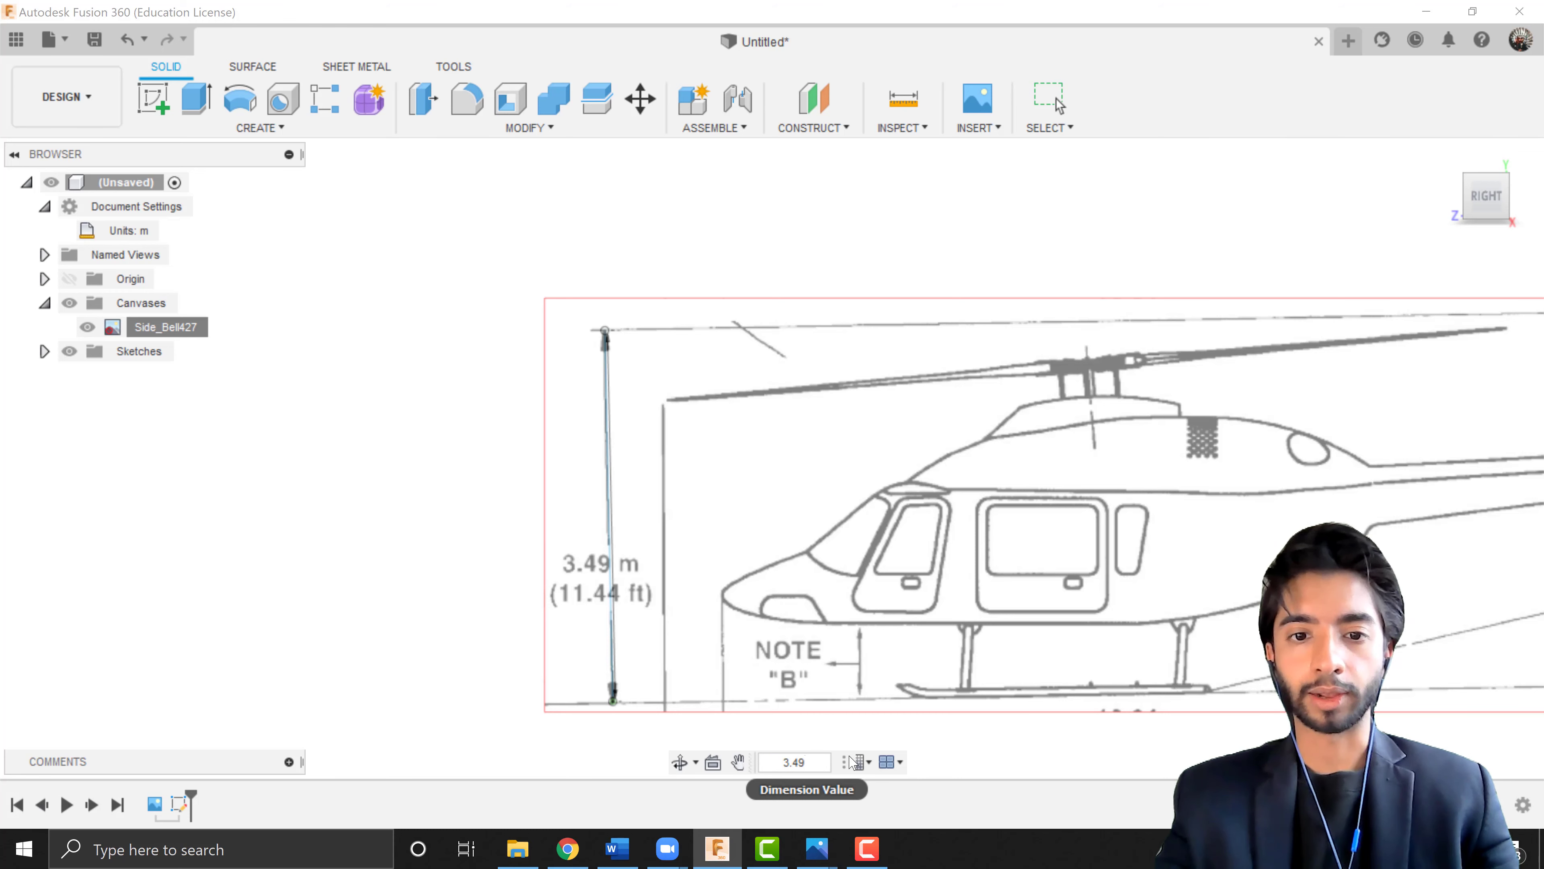
key("Return")
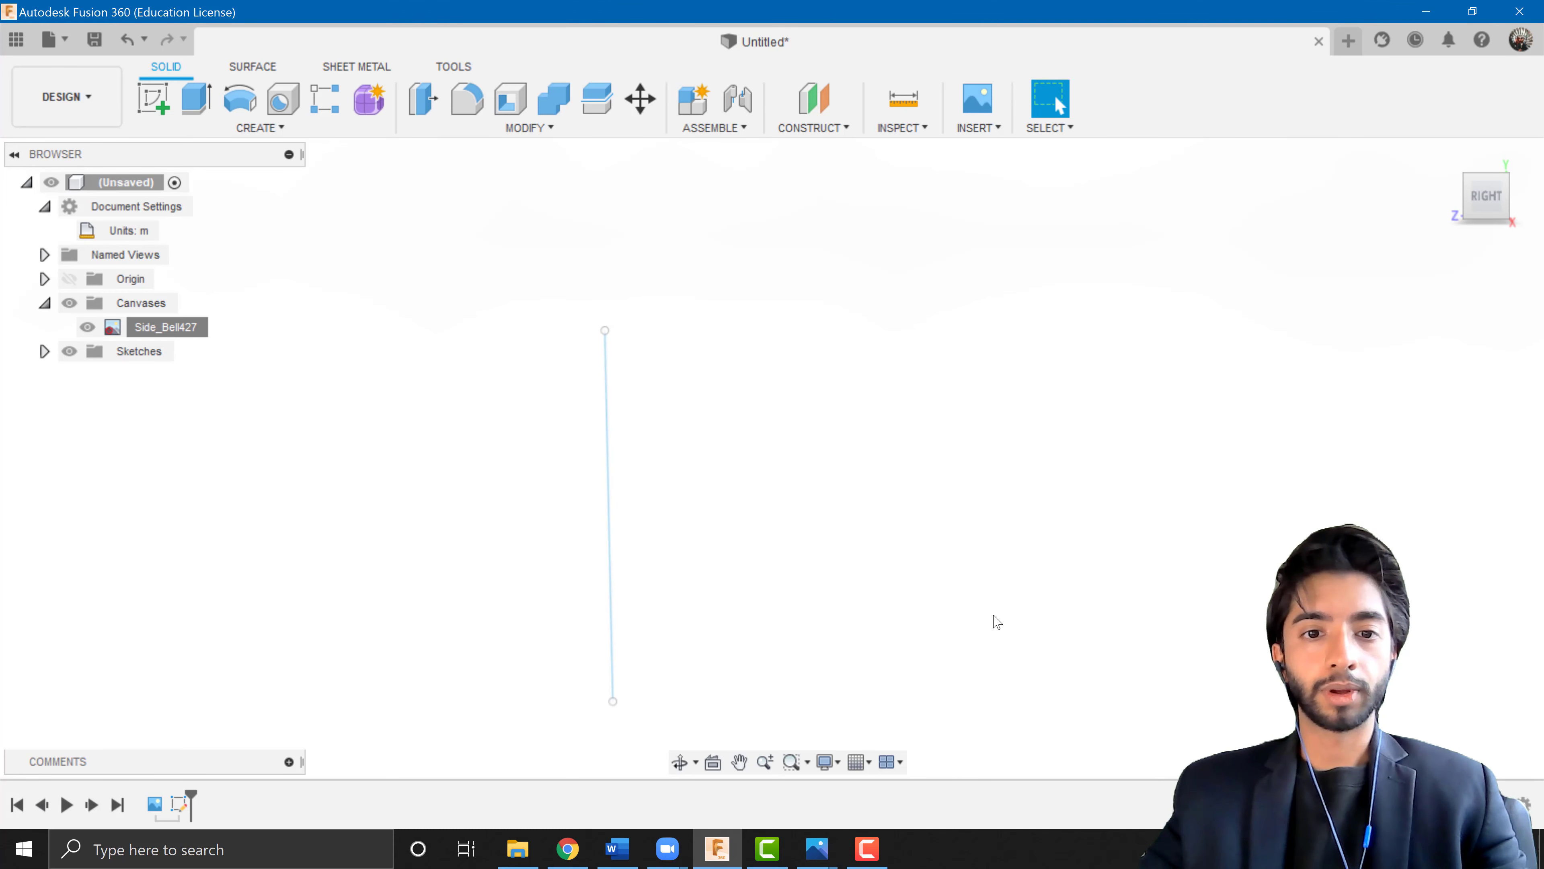
scroll(996, 619, "down", 10)
scroll(997, 620, "down", 5)
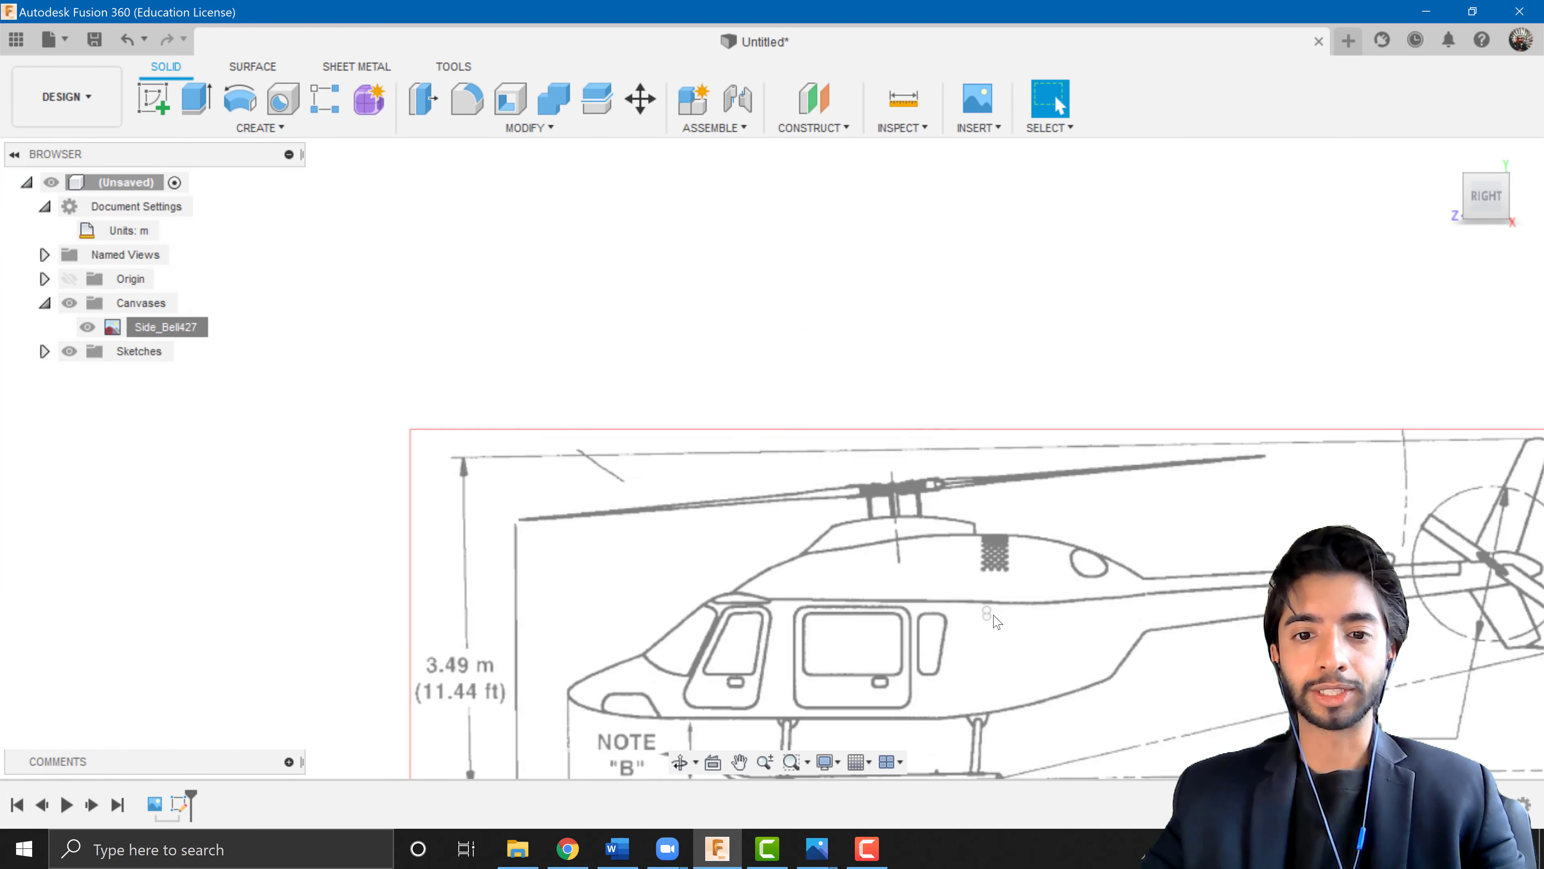
scroll(815, 527, "up", 3)
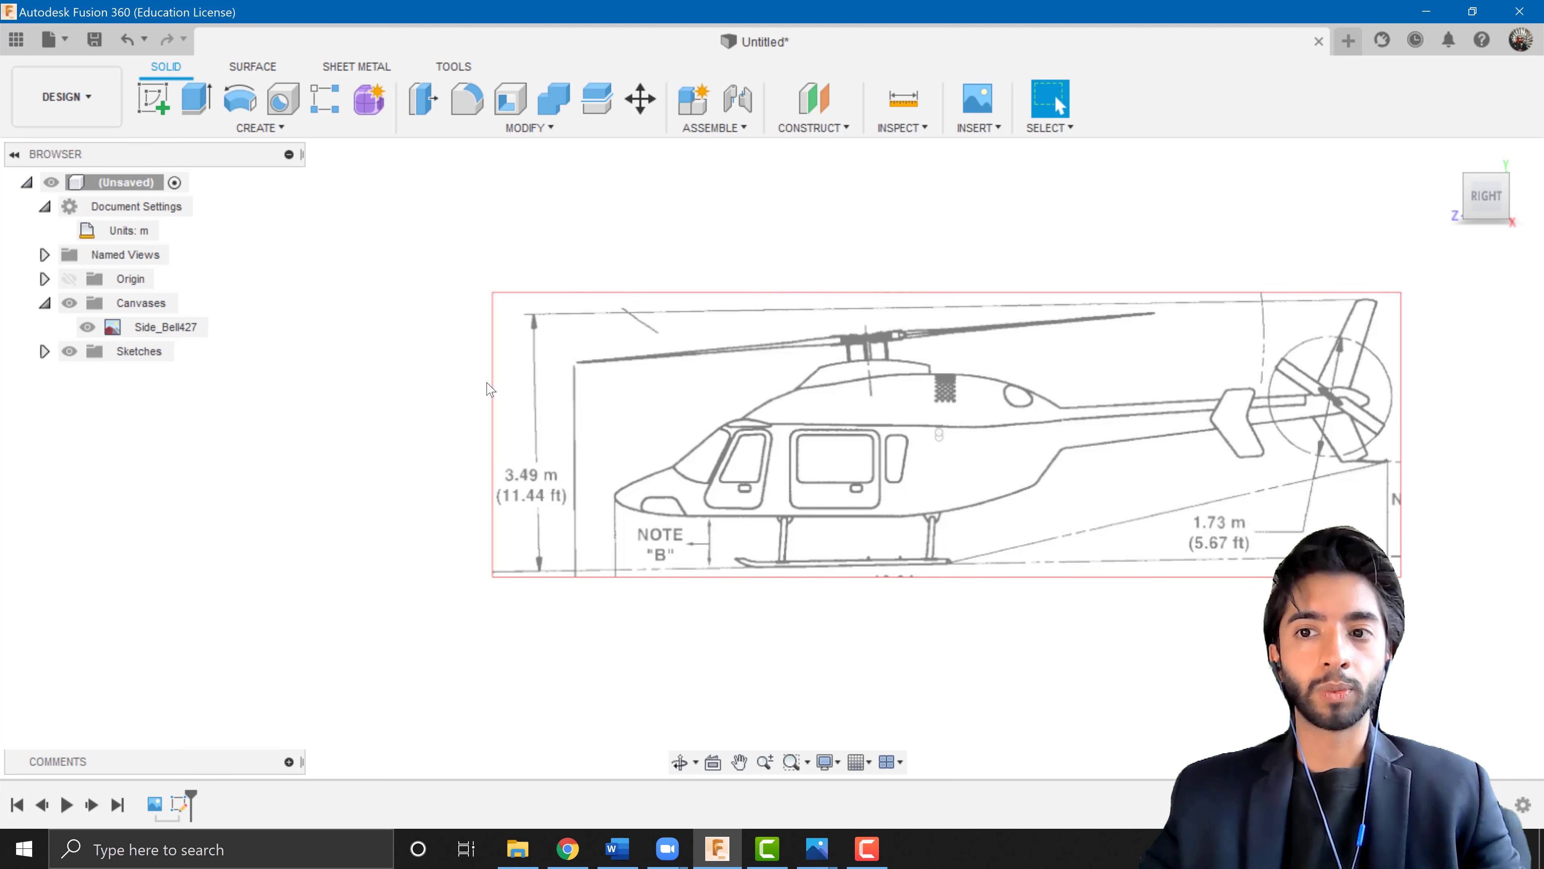
Show the origin and hide Sketch1
left_click(69, 279)
middle_click_drag(792, 462, 578, 517)
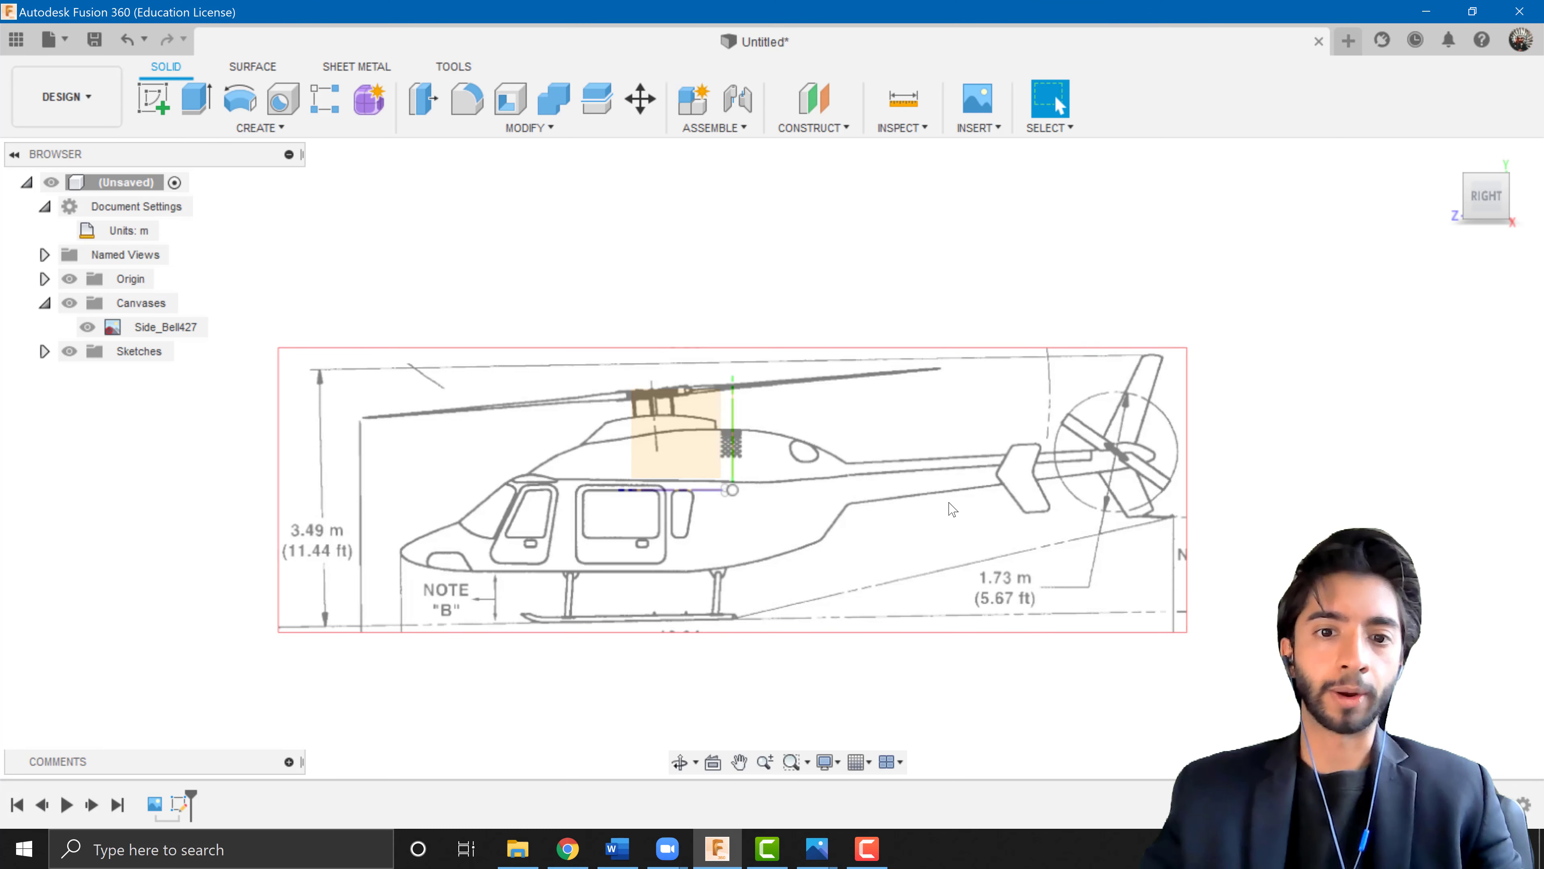
left_click(43, 351)
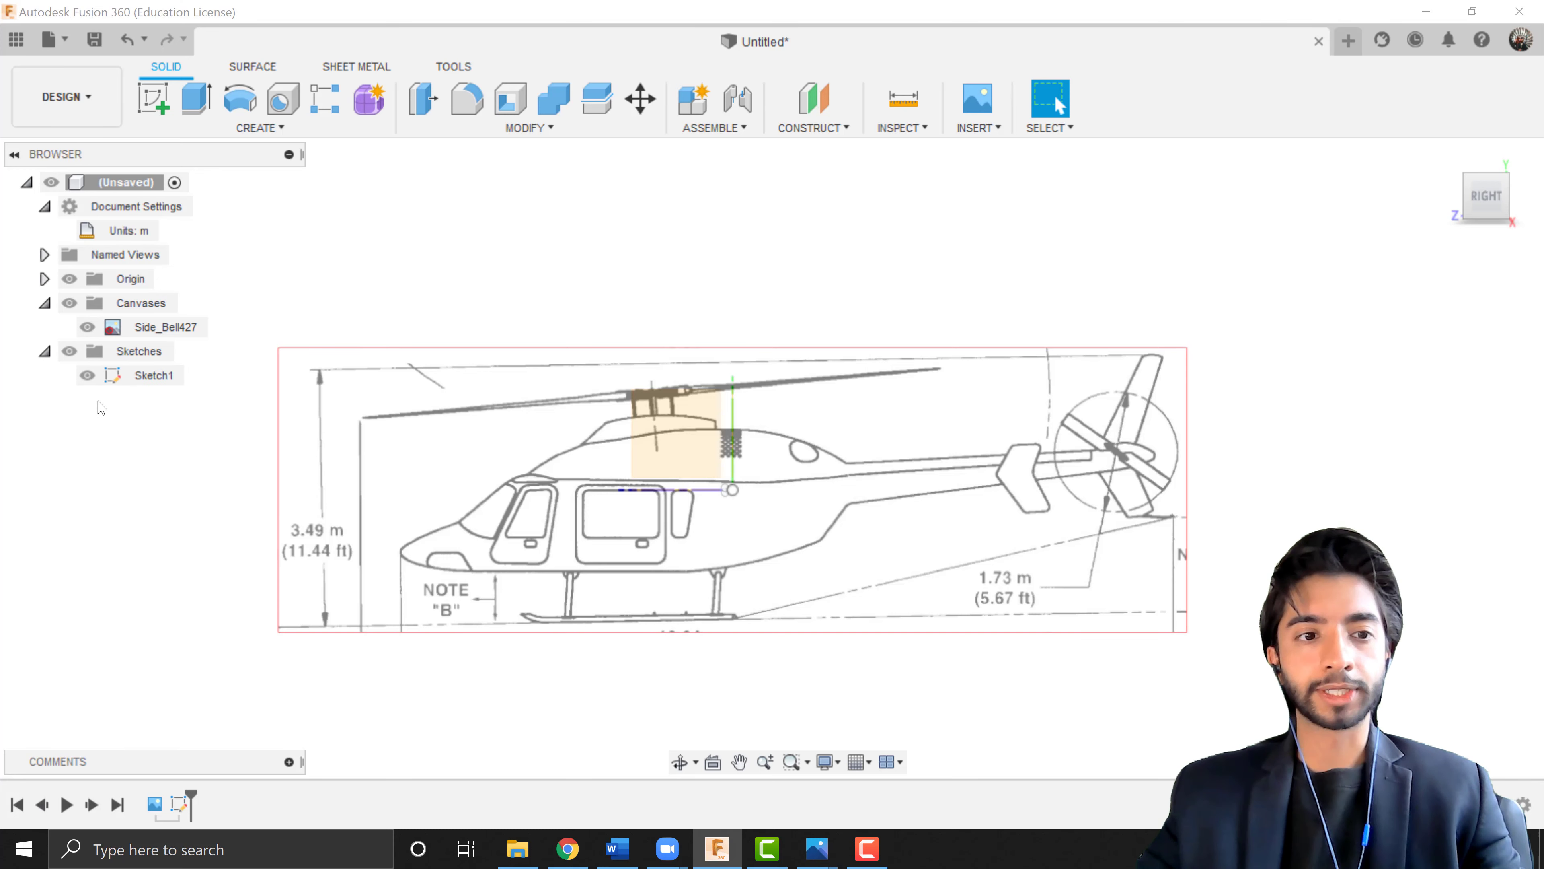
left_click(87, 376)
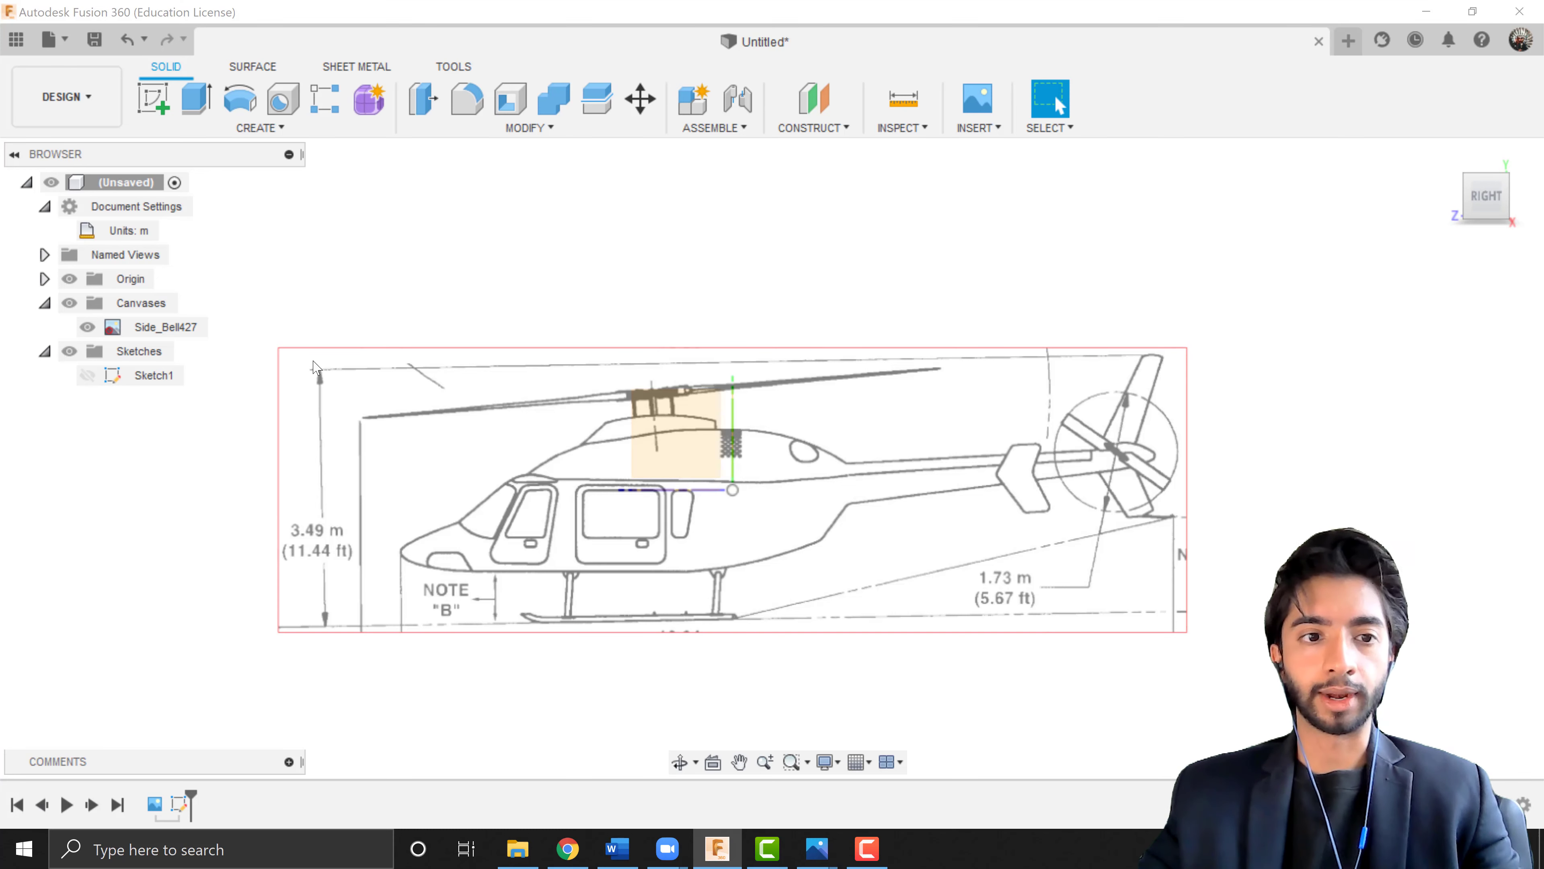
Edit the Side_Bell427 canvas so the helicopter's nose tip sits on the origin, with offsets of about 0.852 m and -4.55 m
right_click(157, 328)
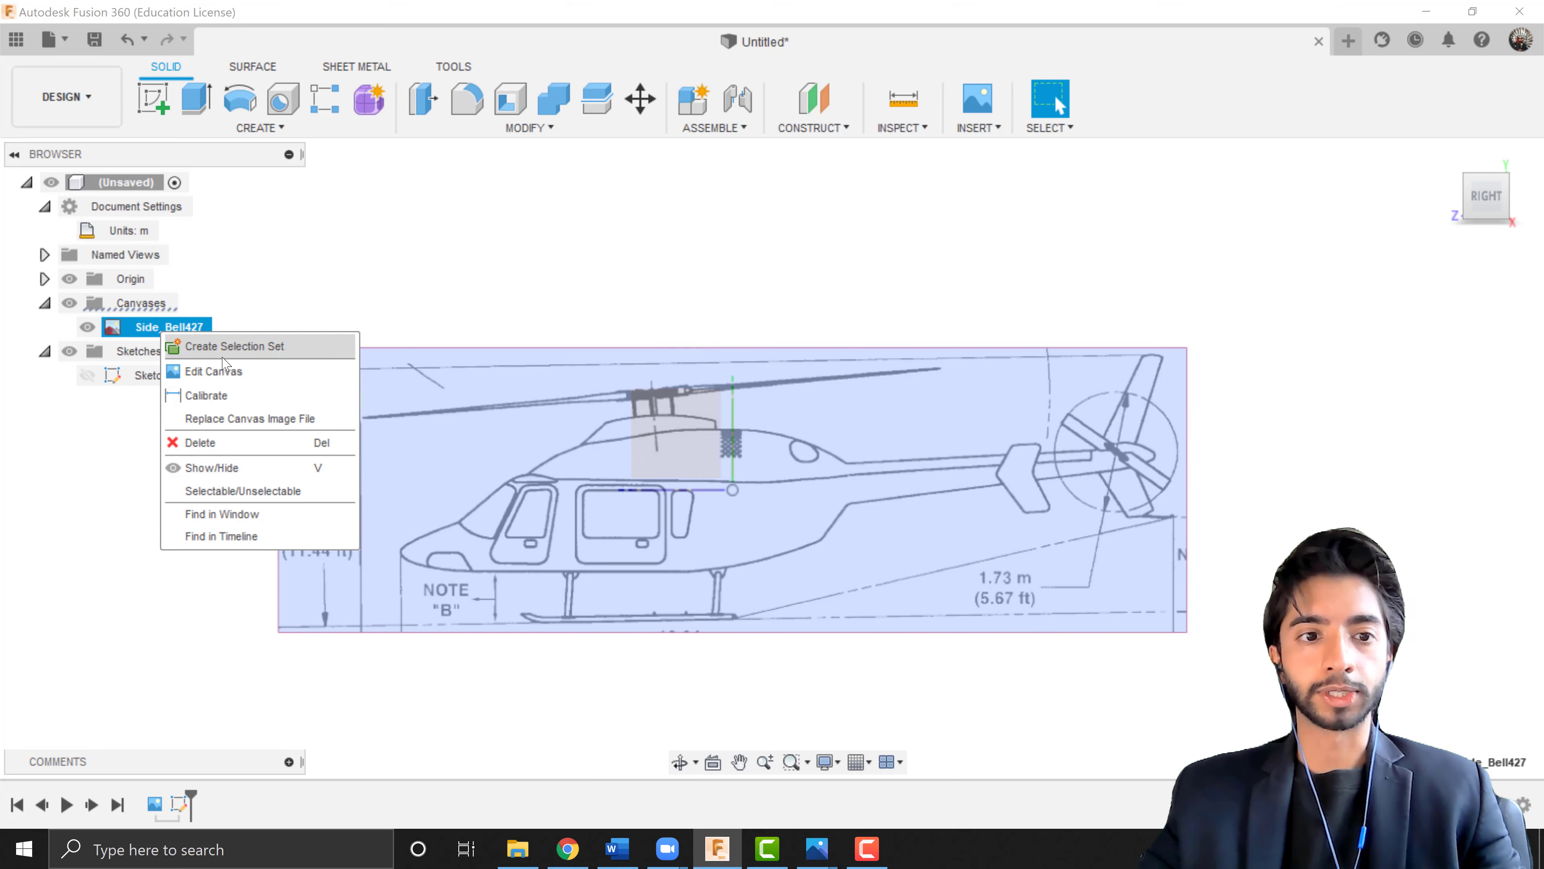
left_click(236, 377)
left_click_drag(723, 441, 1041, 406)
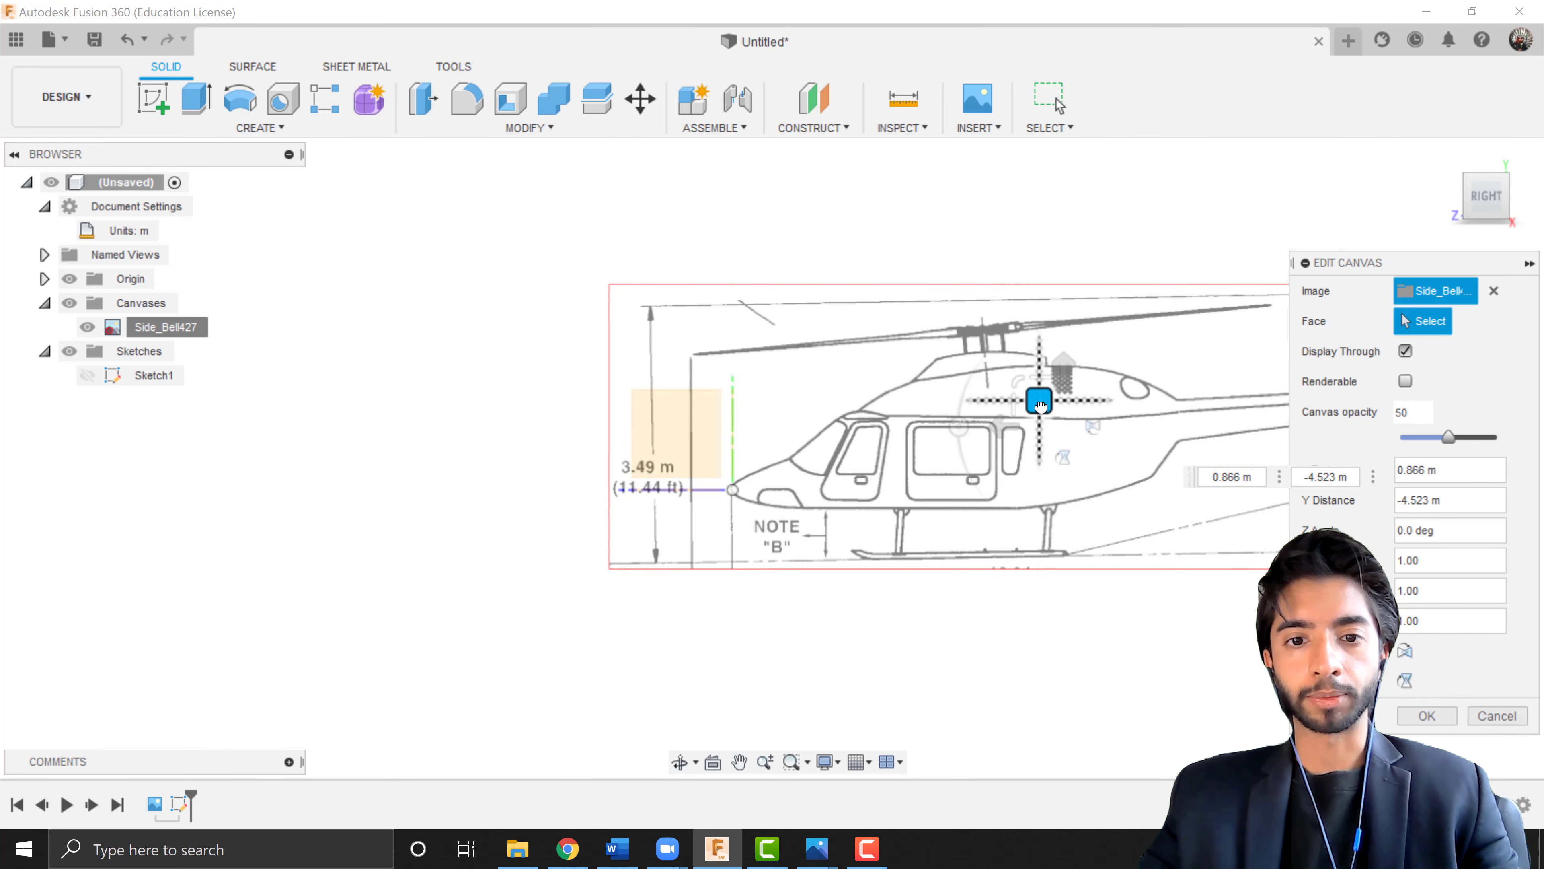
scroll(693, 517, "up", 8)
middle_click_drag(848, 464, 224, 583)
scroll(472, 561, "down", 4)
left_click_drag(1108, 396, 1111, 400)
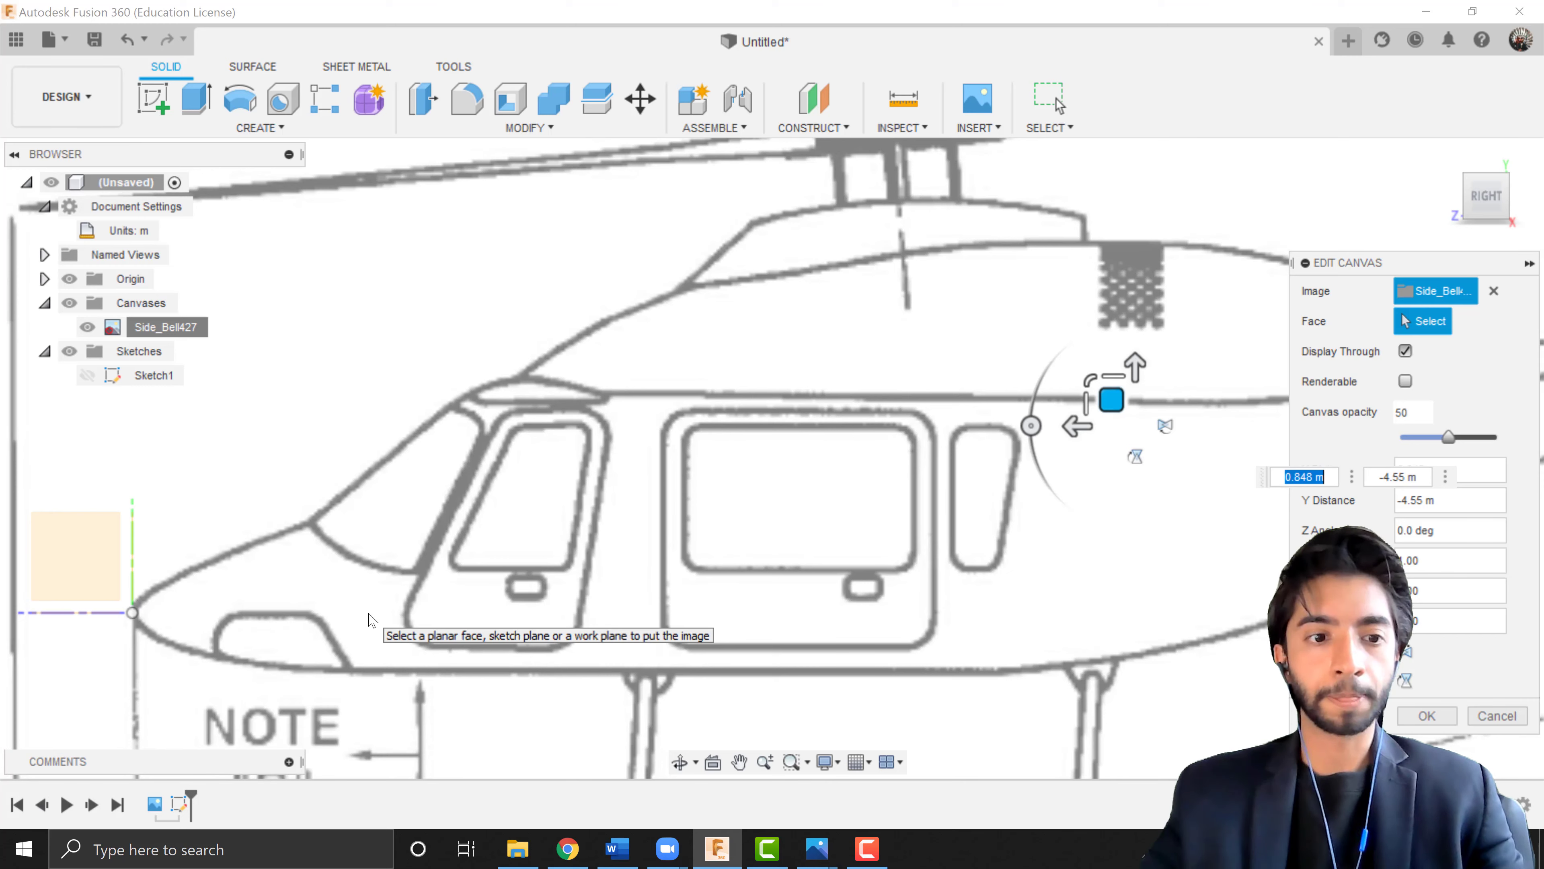
left_click_drag(1110, 399, 1109, 397)
scroll(534, 548, "down", 5)
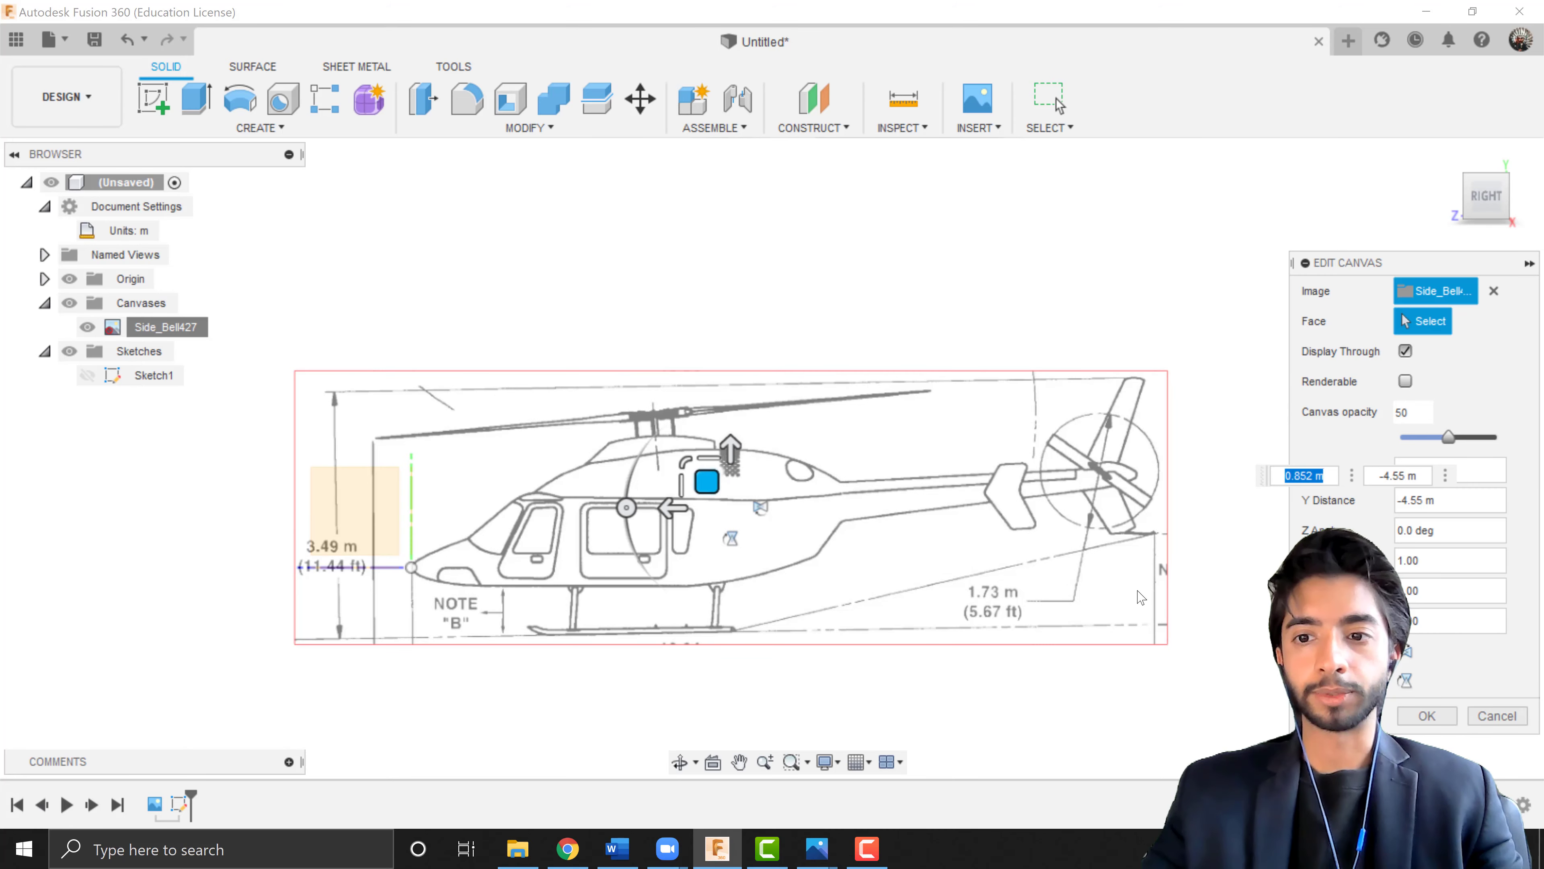
left_click(1417, 717)
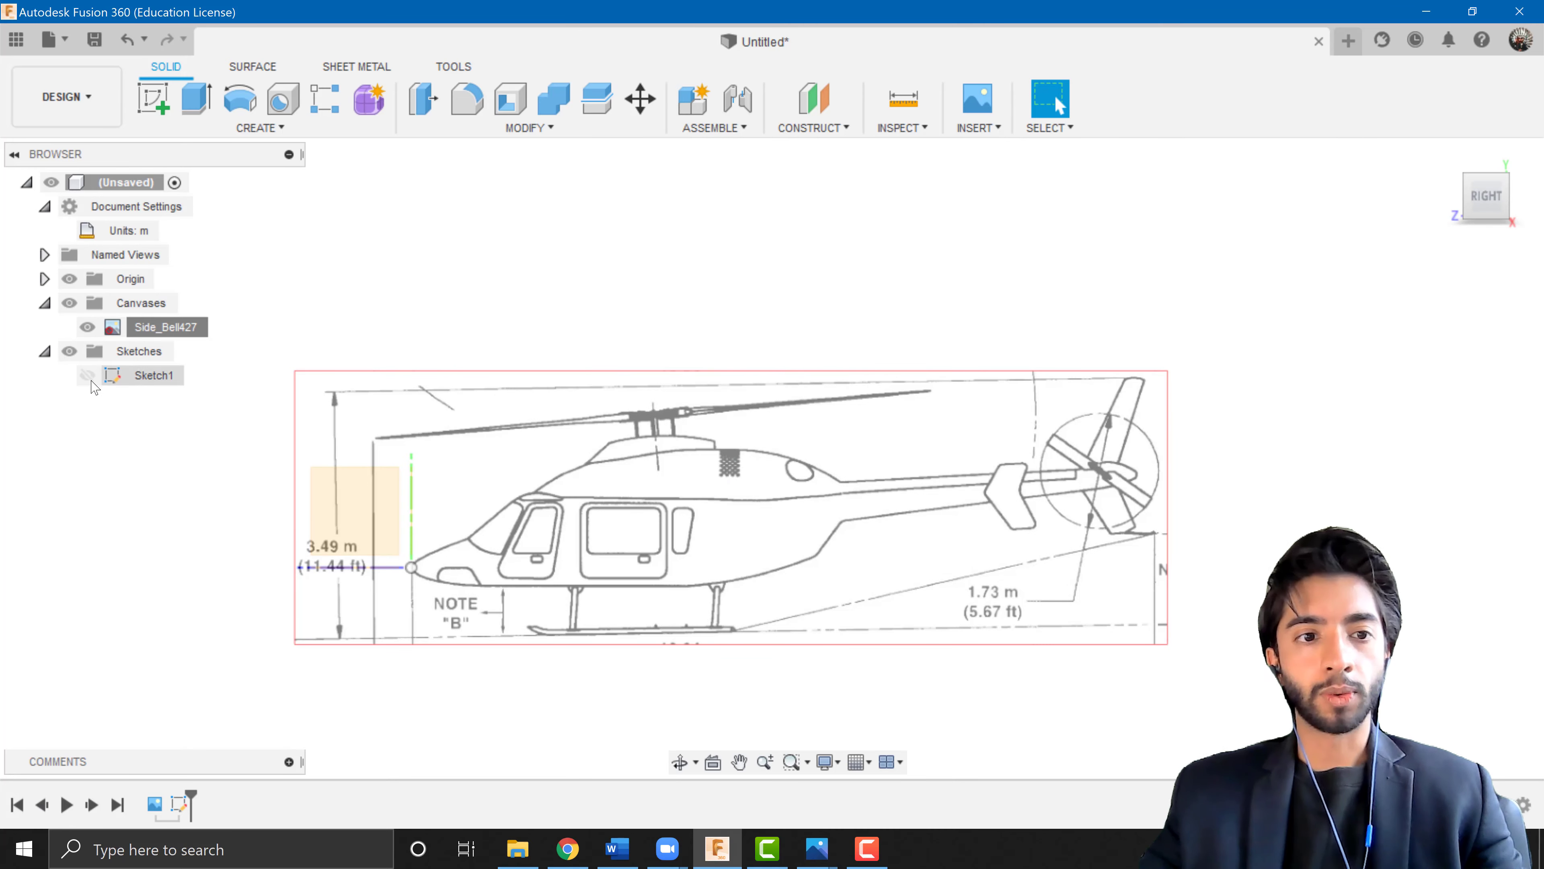
Hide the origin geometry, keeping its folder collapsed
left_click(46, 279)
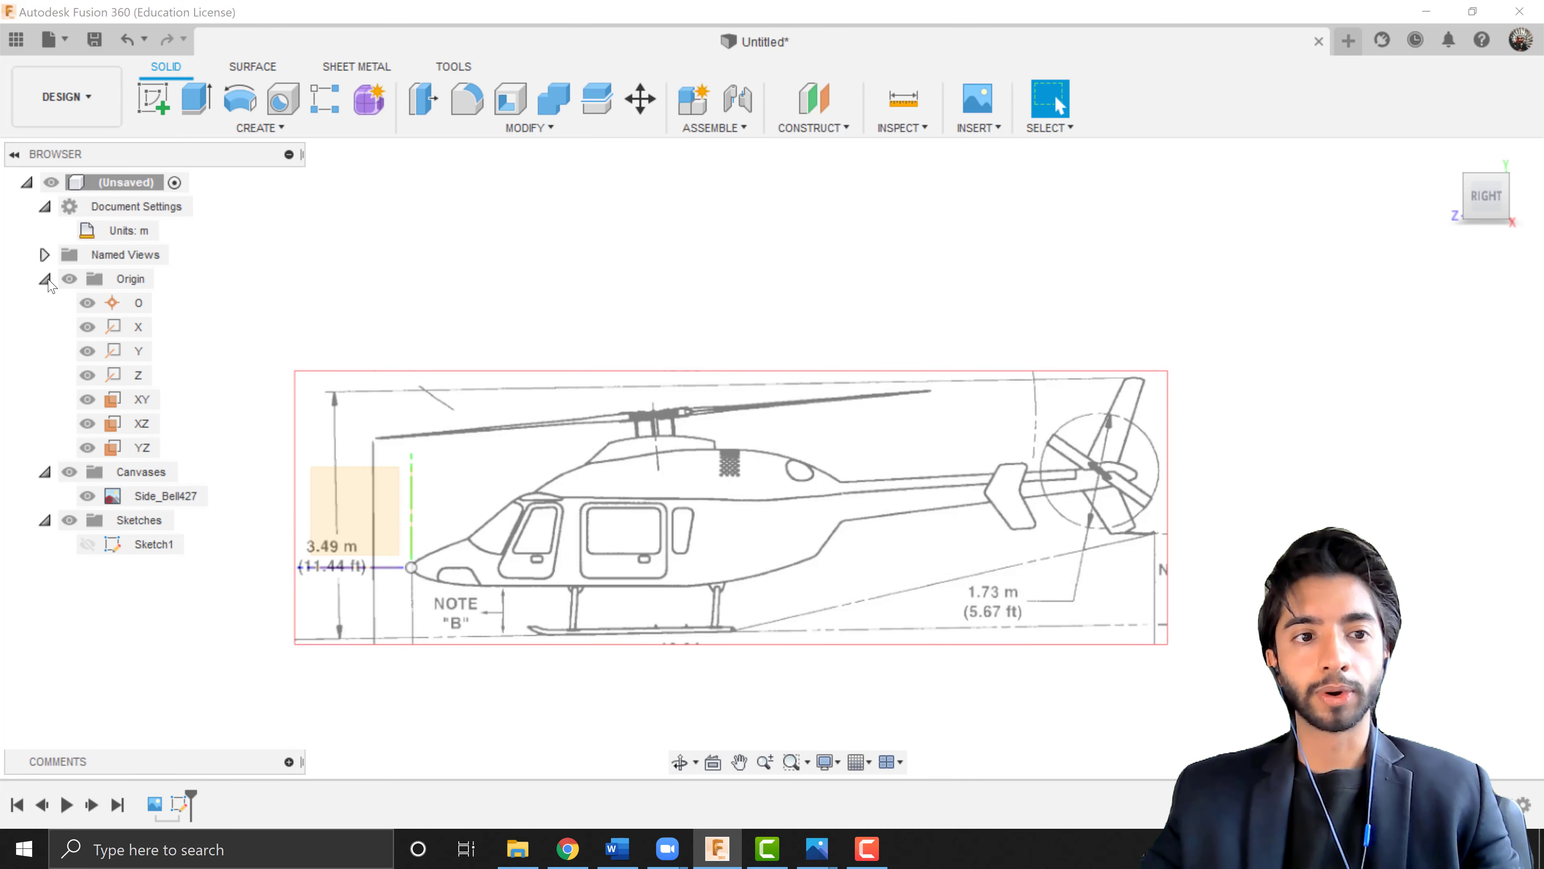
left_click(55, 280)
left_click(68, 279)
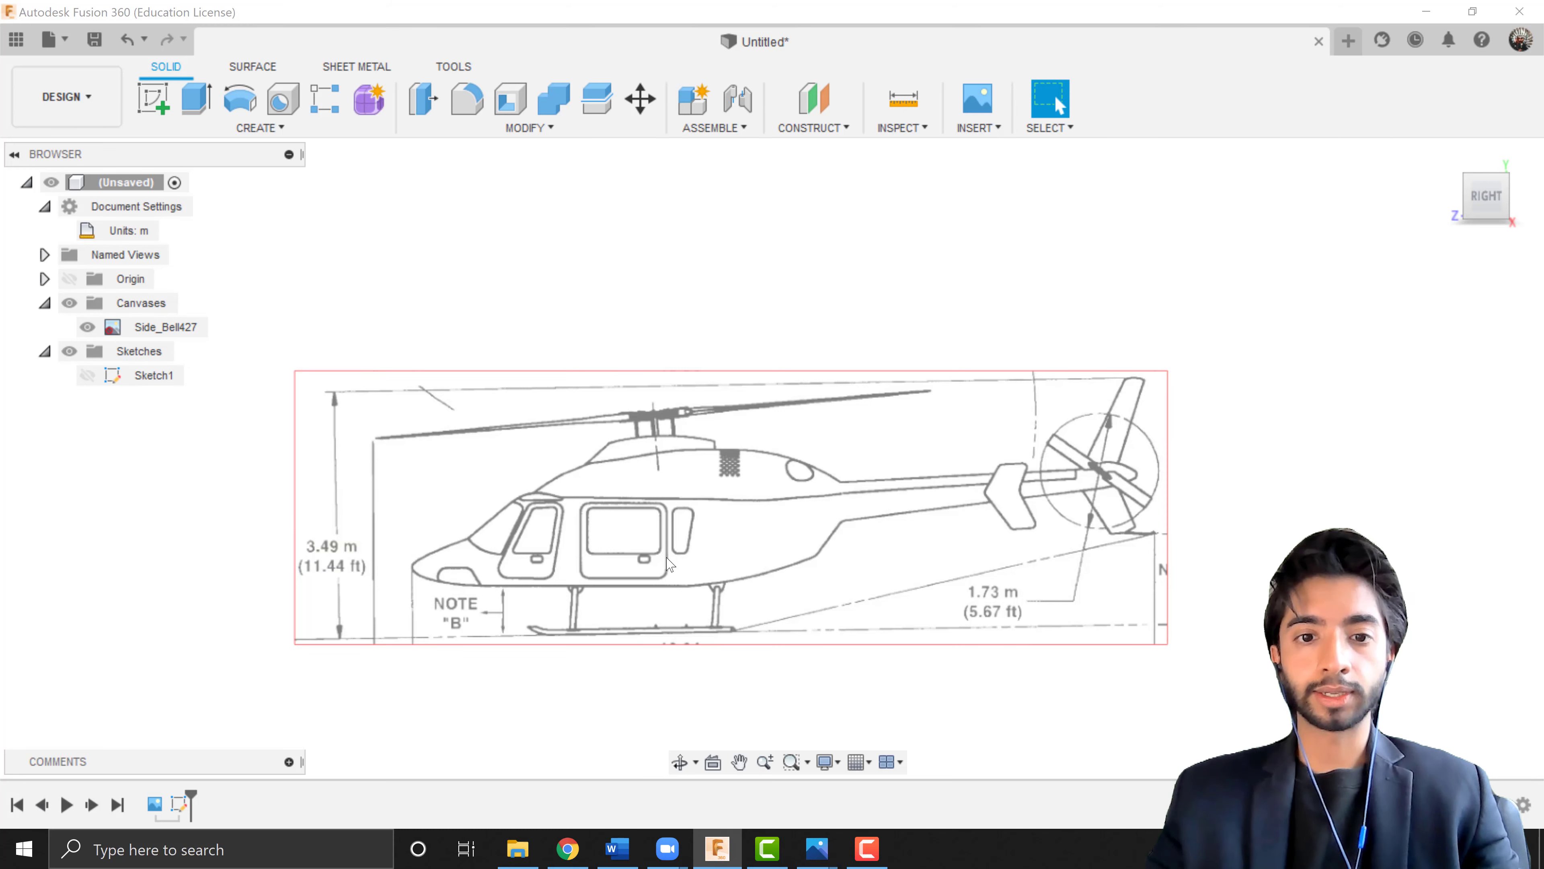
mouse_move(669, 565)
middle_mouse_down("shift")
mouse_move(647, 574)
mouse_move(680, 580)
mouse_move(668, 592)
middle_mouse_up("shift")
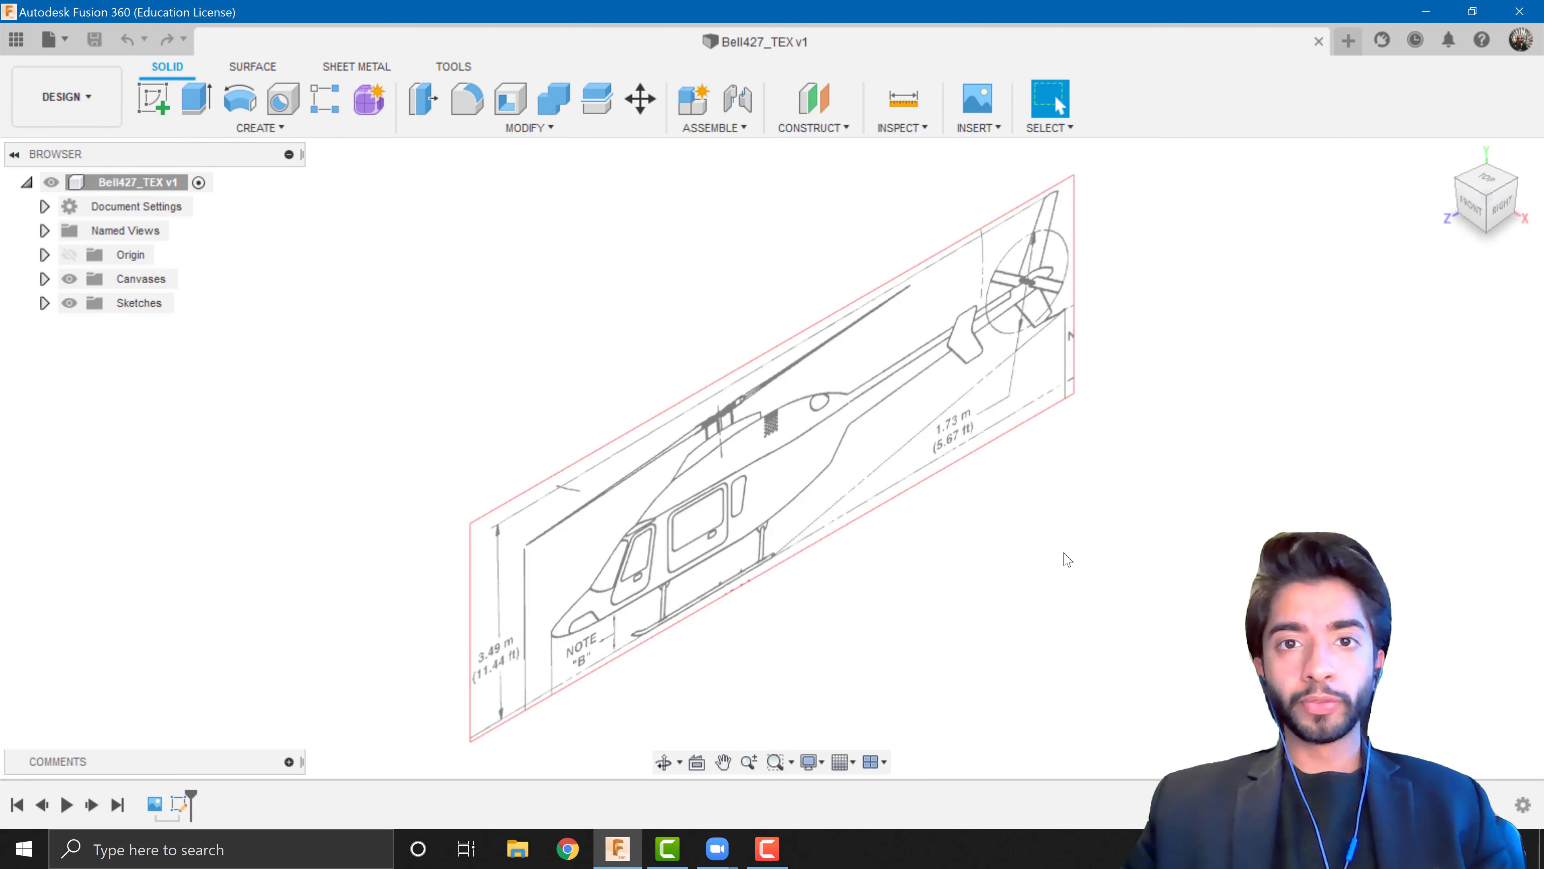
middle_click_drag(1062, 531, 961, 536, "shift")
scroll(960, 536, "up", 3)
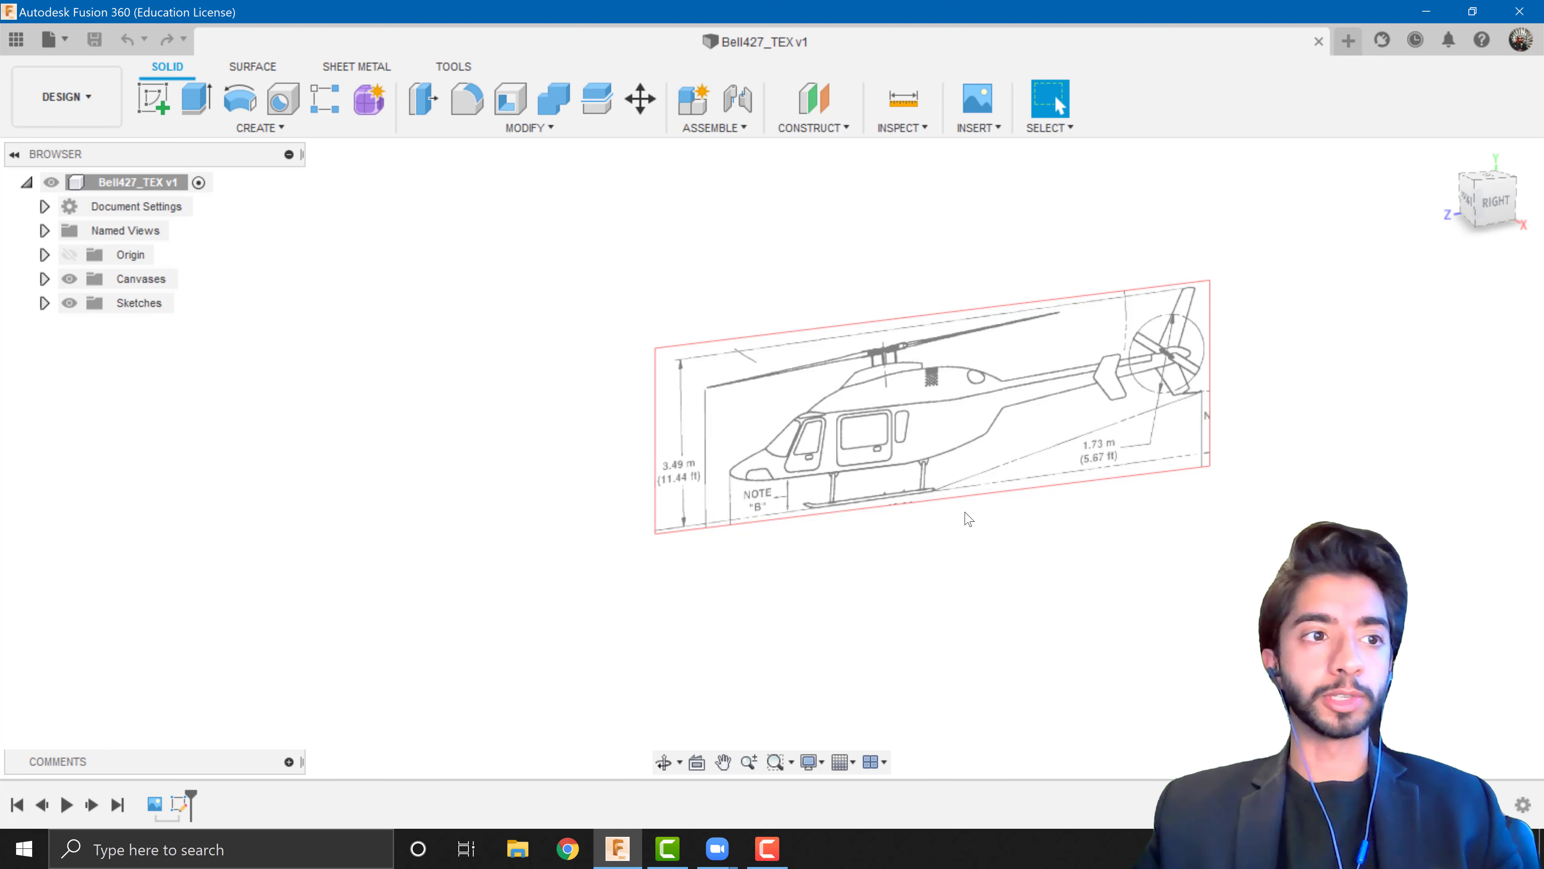
middle_click_drag(969, 520, 795, 473, "shift")
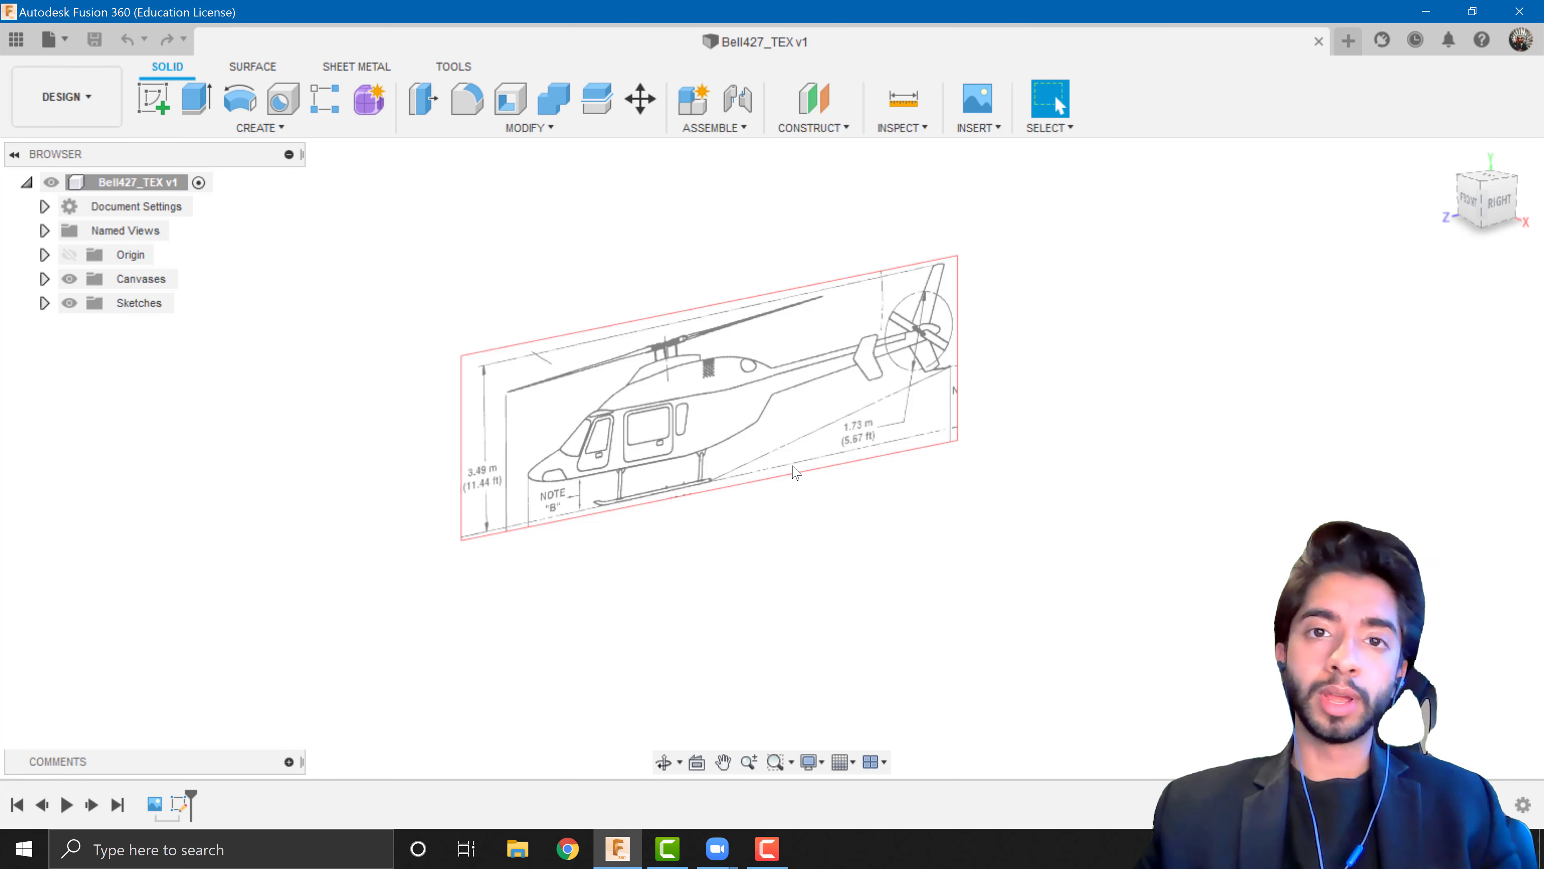
scroll(795, 472, "up", 2)
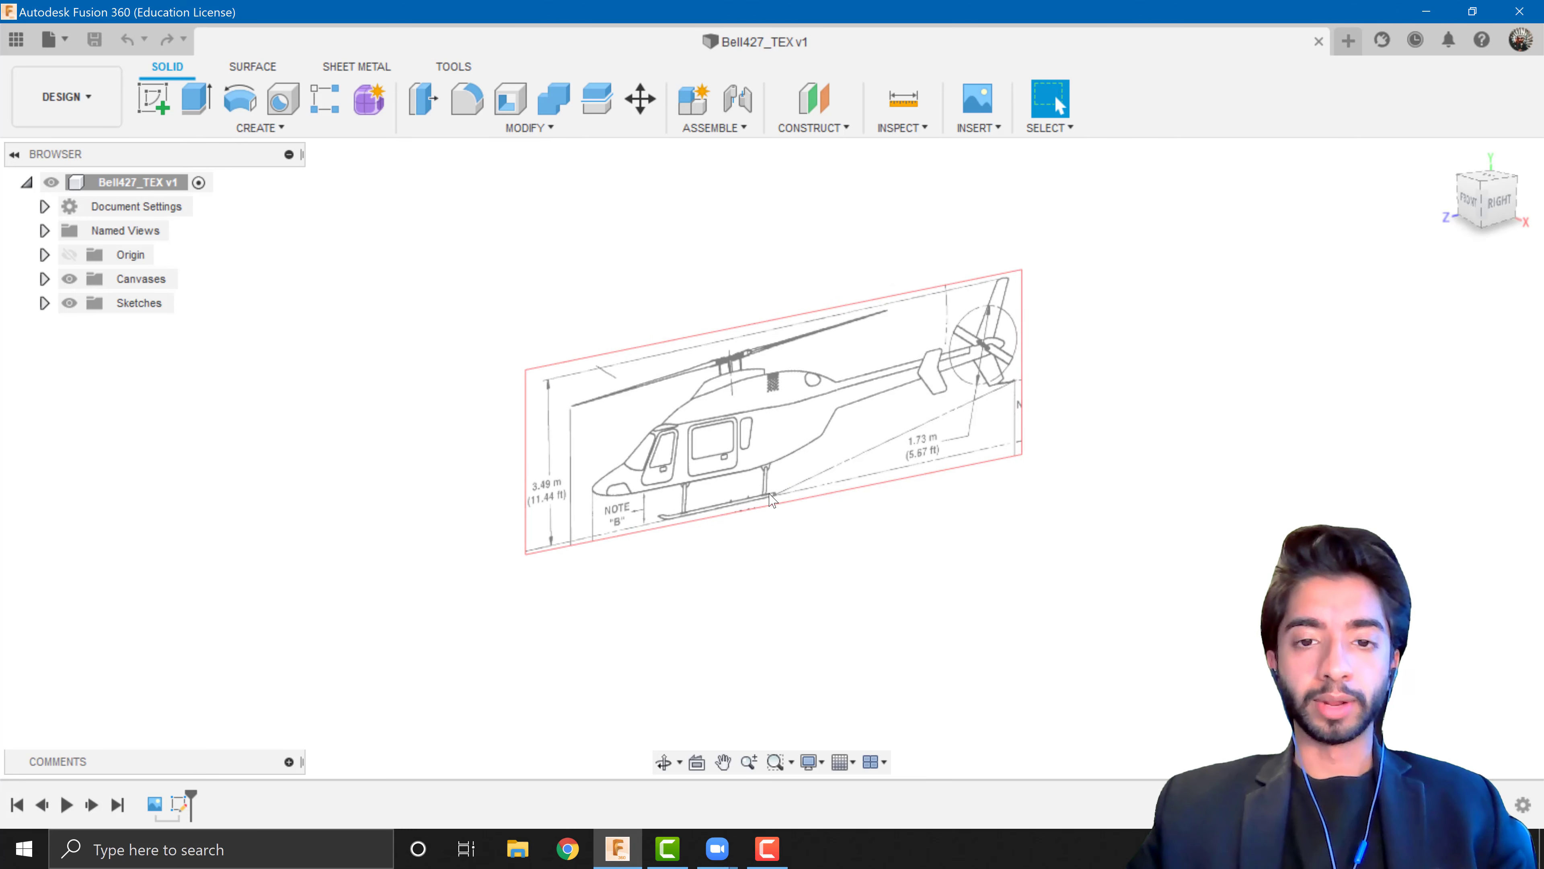
Insert the Front_Bell427 image from the Helicopter Series folder as a new canvas
scroll(796, 486, "up", 2)
mouse_move(798, 491)
middle_mouse_down("shift")
mouse_move(724, 494)
mouse_move(779, 510)
mouse_move(806, 481)
middle_mouse_up("shift")
left_click(978, 128)
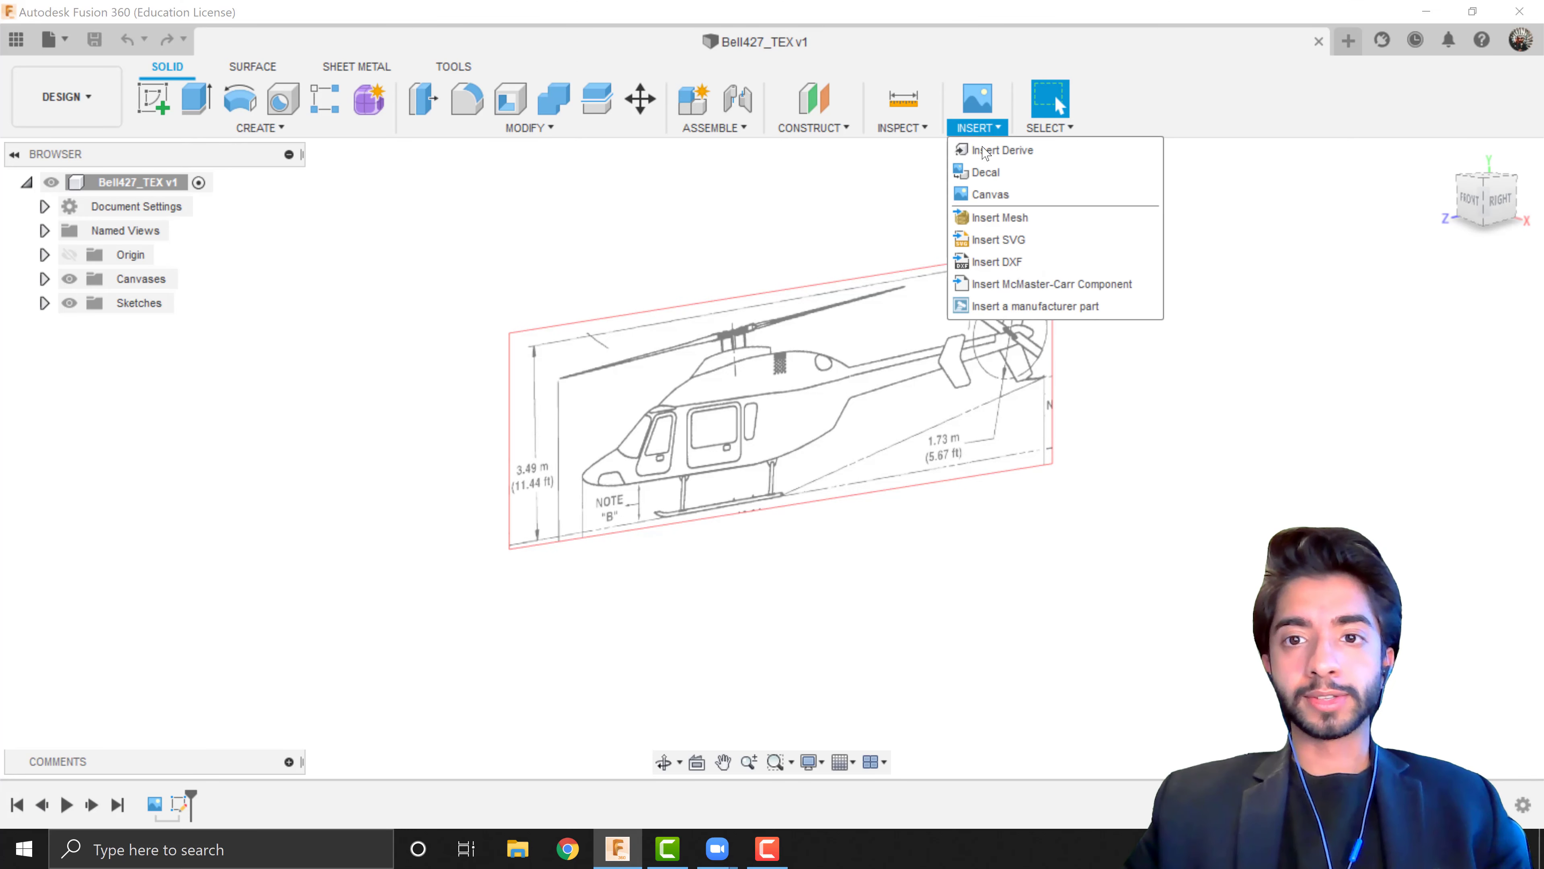
left_click(1013, 193)
left_click(516, 610)
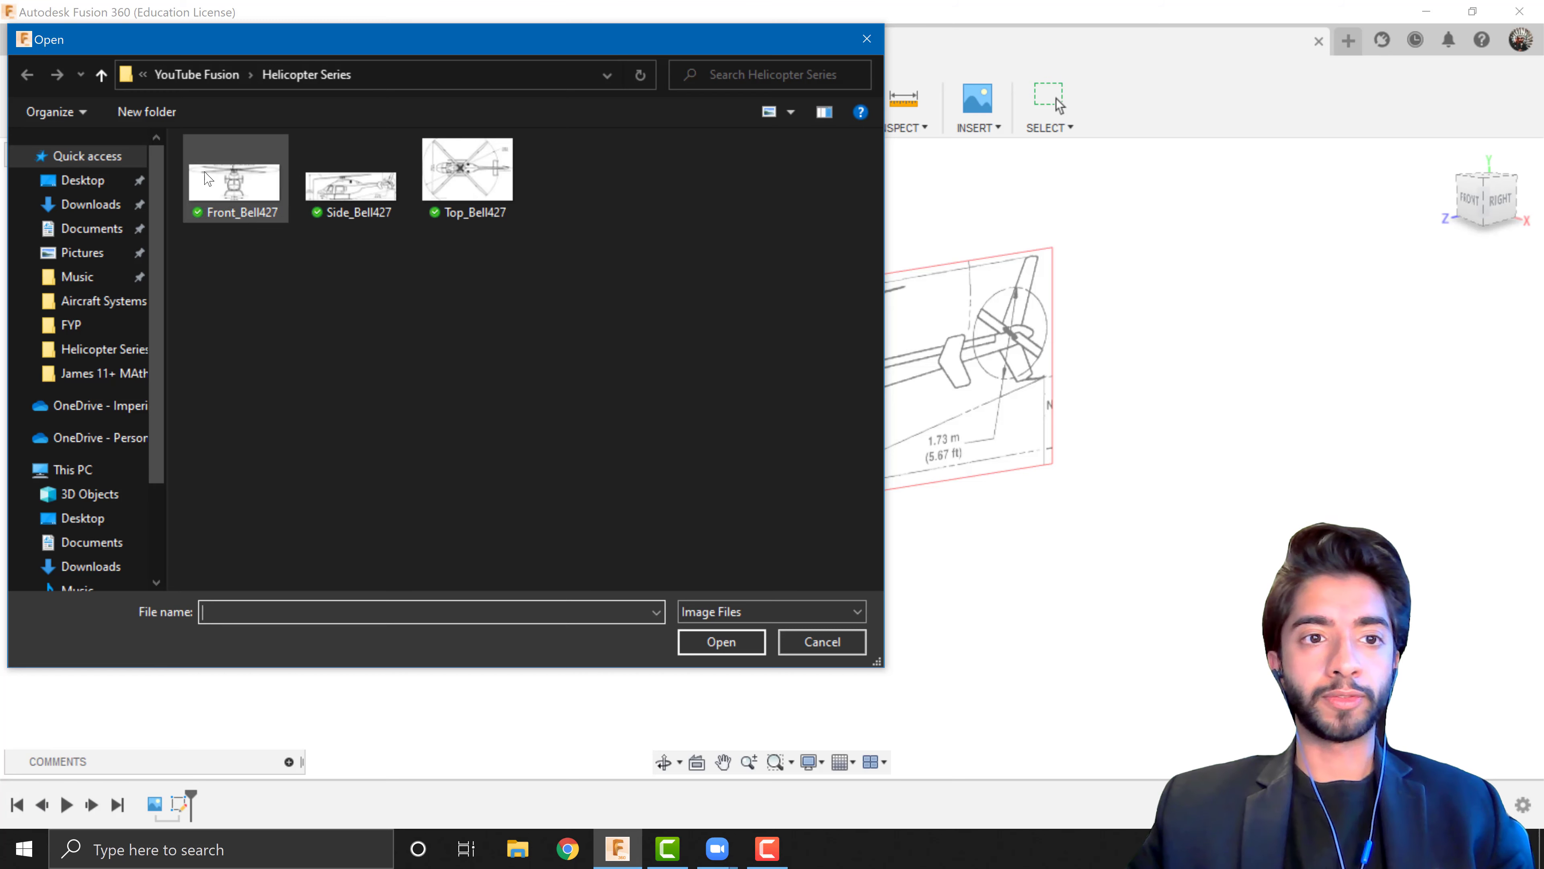
double_click(234, 181)
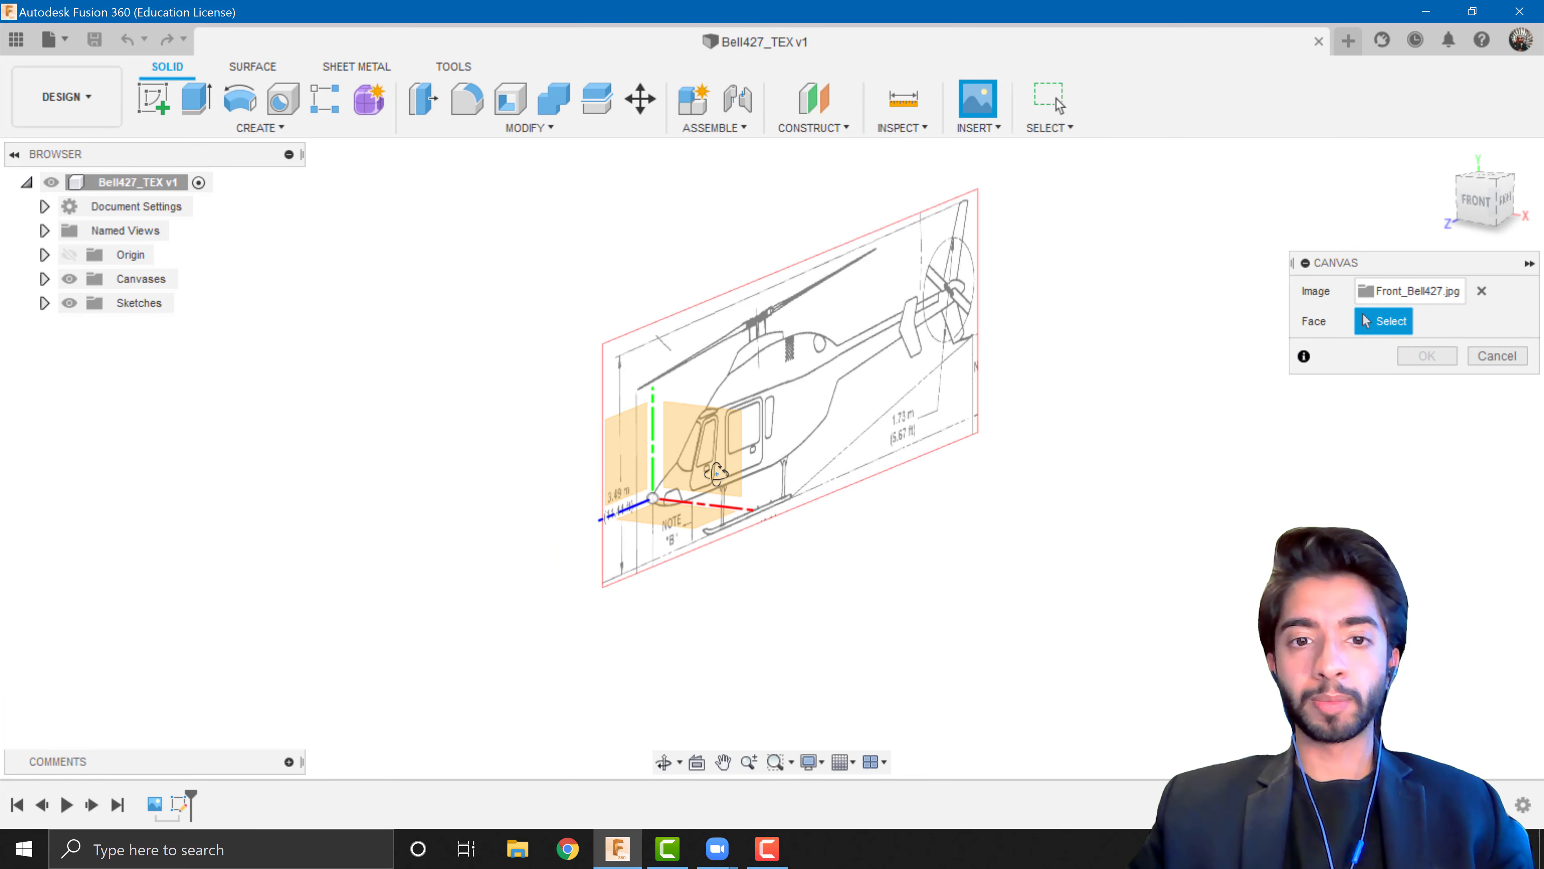
Place the front-view canvas on the XY plane and enlarge it uniformly to a scale of about 512.58
left_click(711, 452)
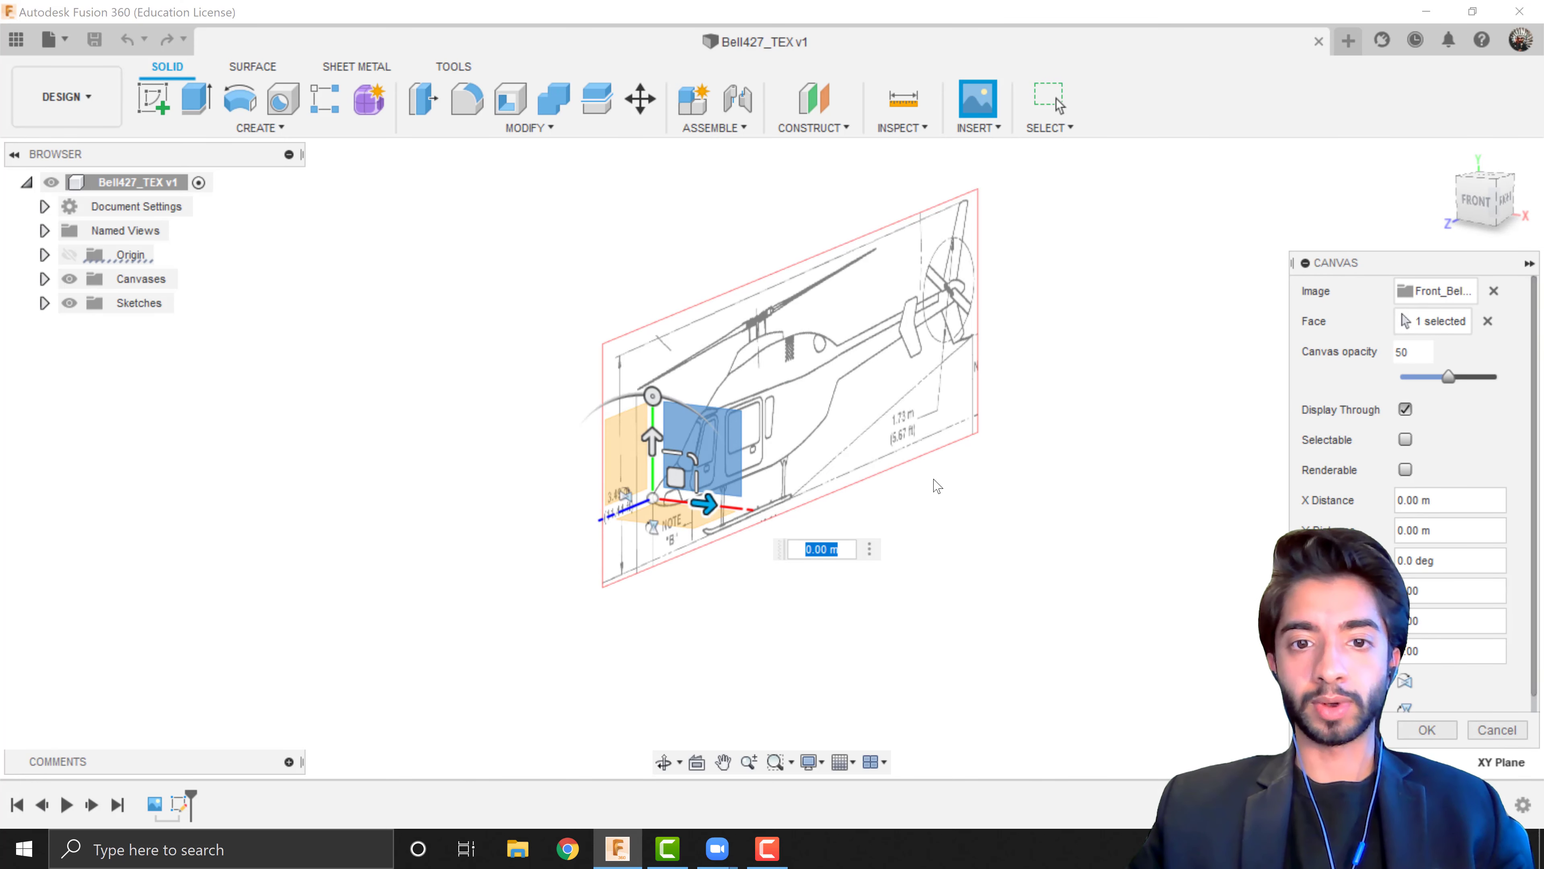
left_click_drag(690, 457, 775, 419)
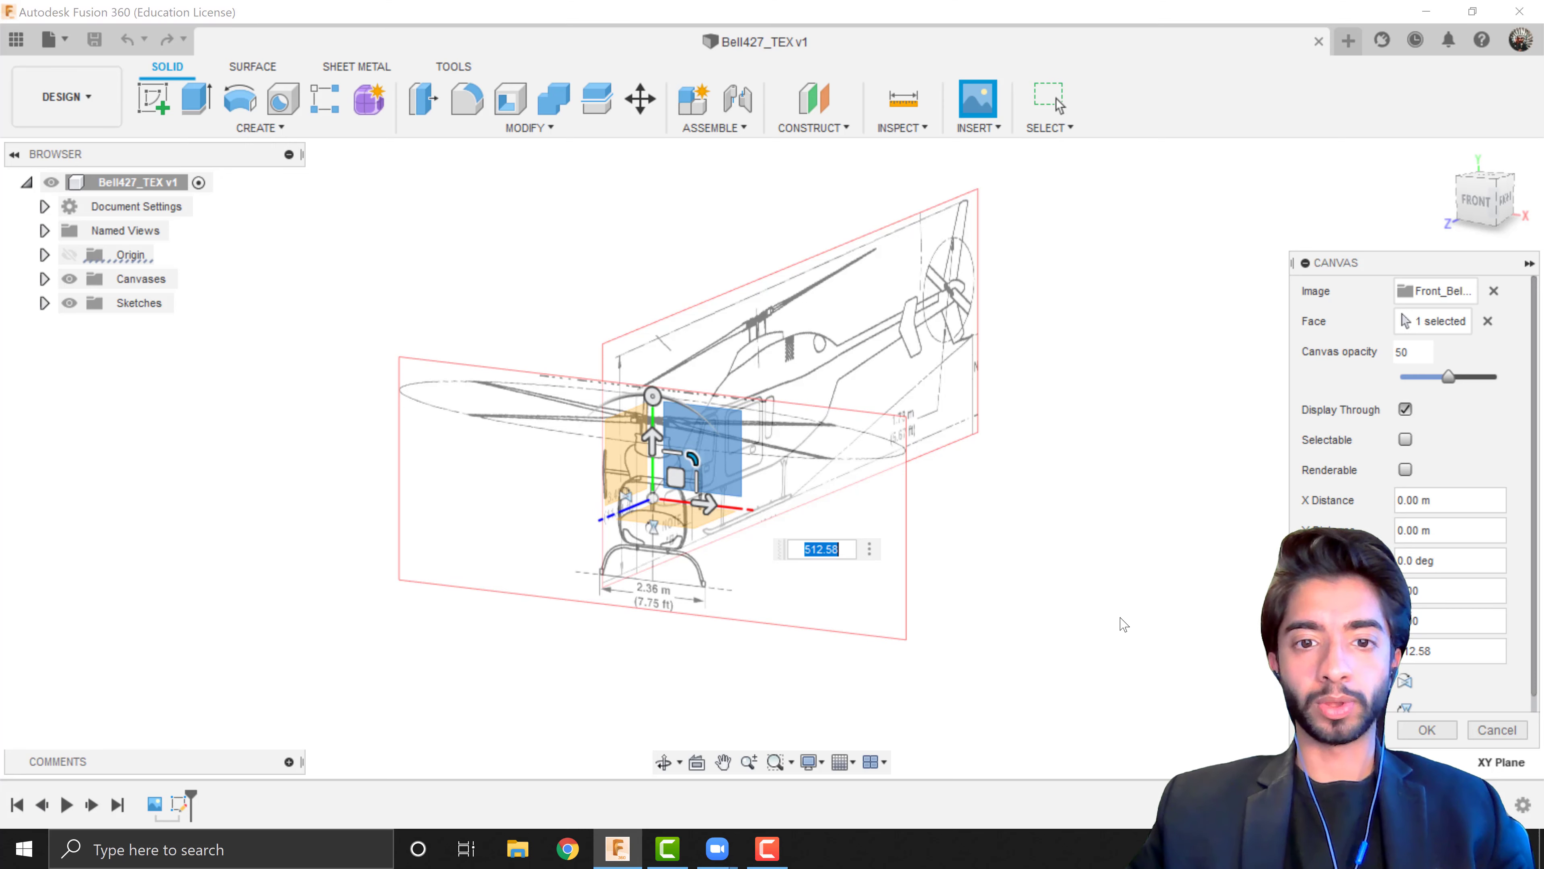
left_click(1401, 732)
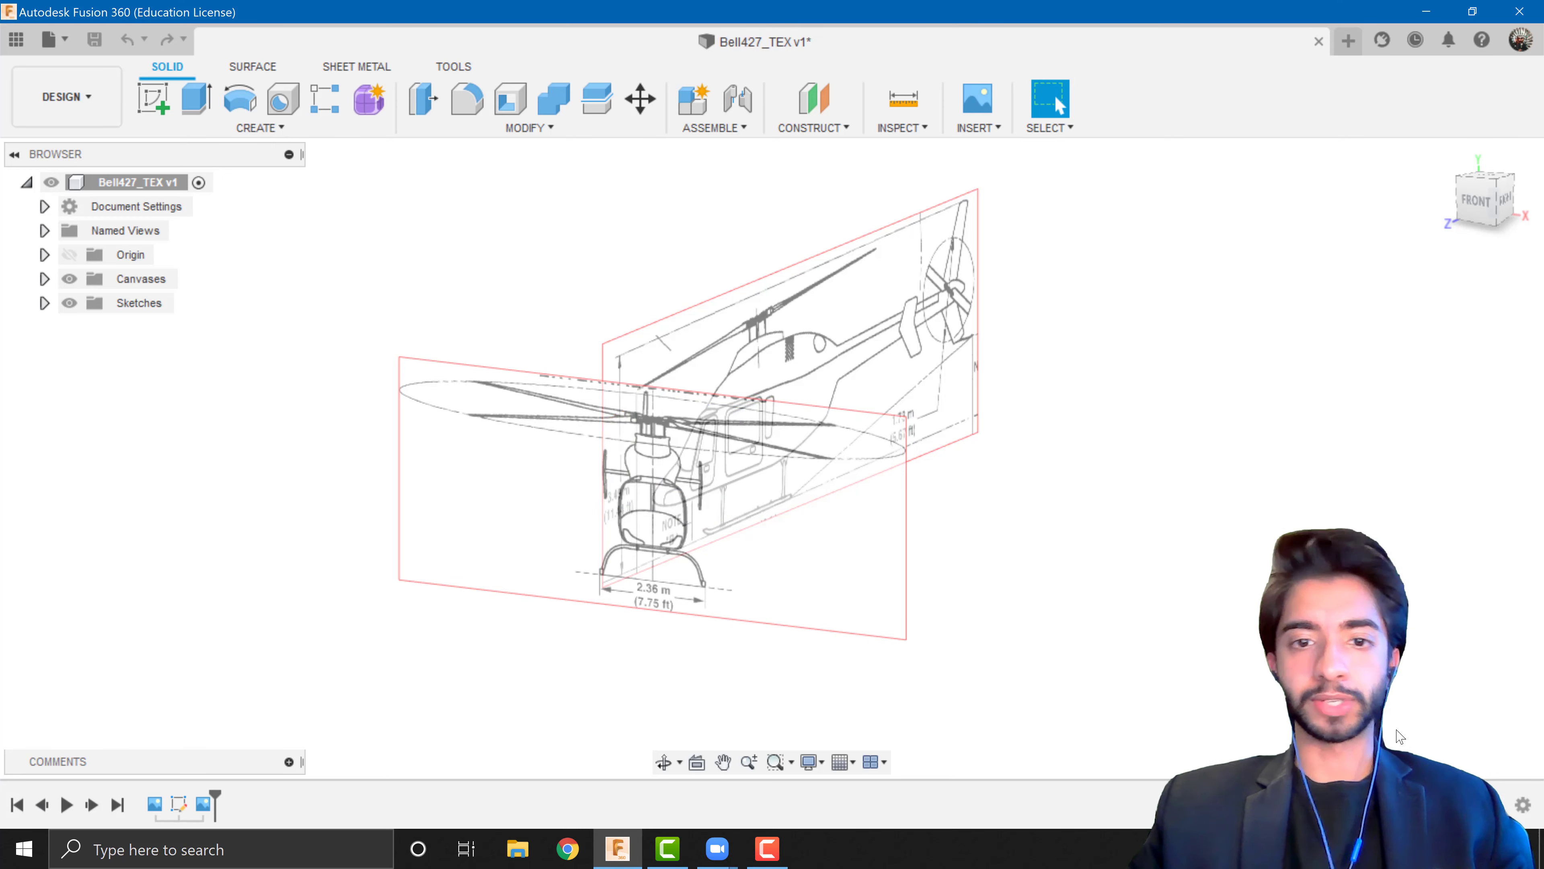
Start a new sketch on the XY plane, facing the front-view canvas
left_click(1479, 210)
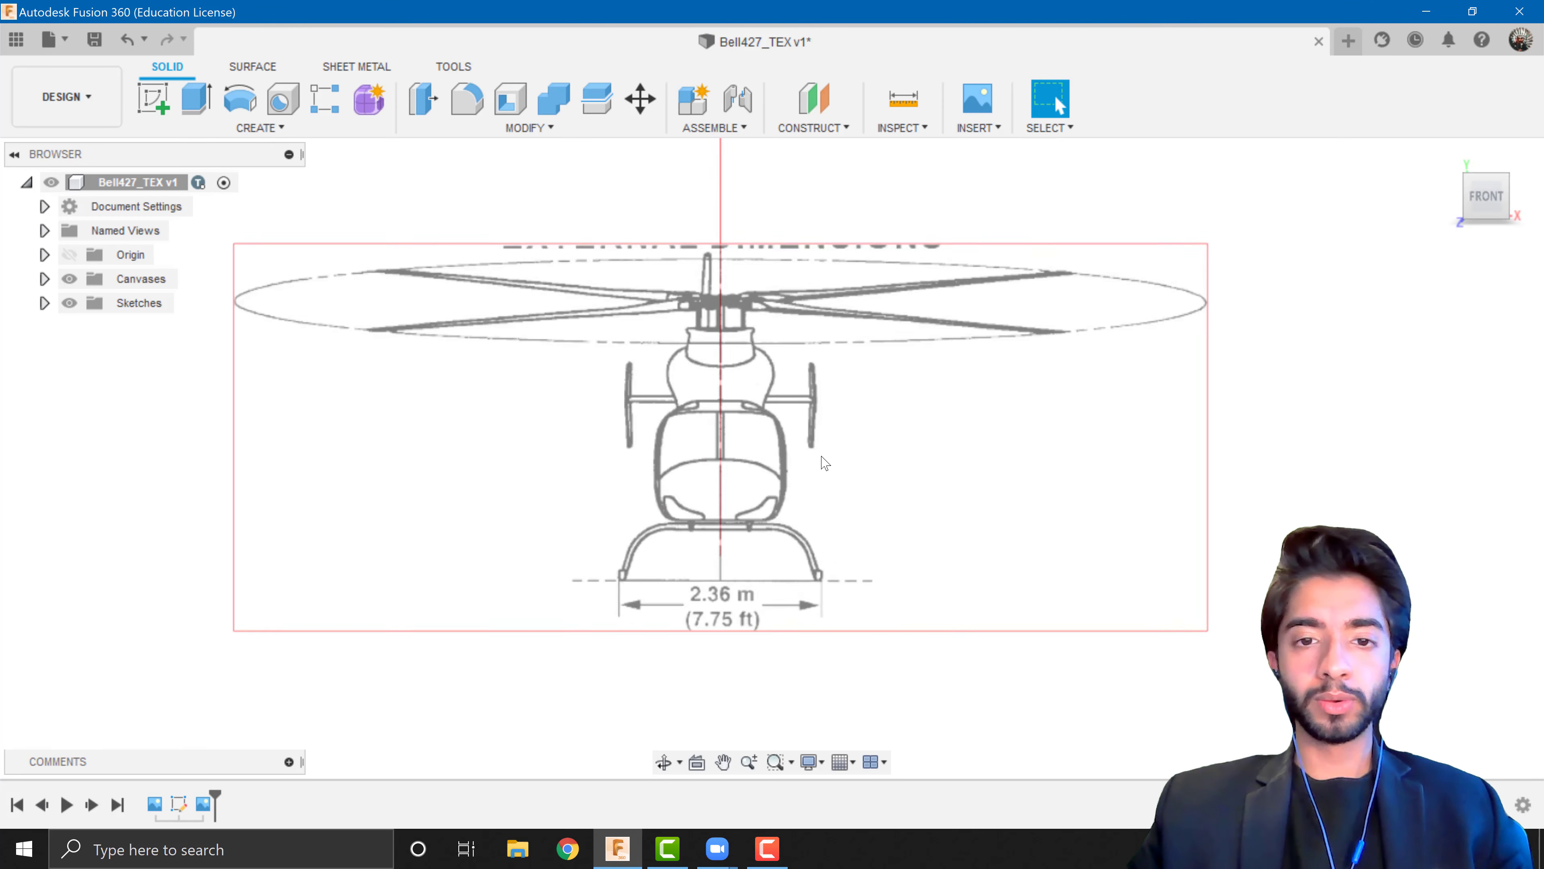
middle_click_drag(523, 340, 560, 346)
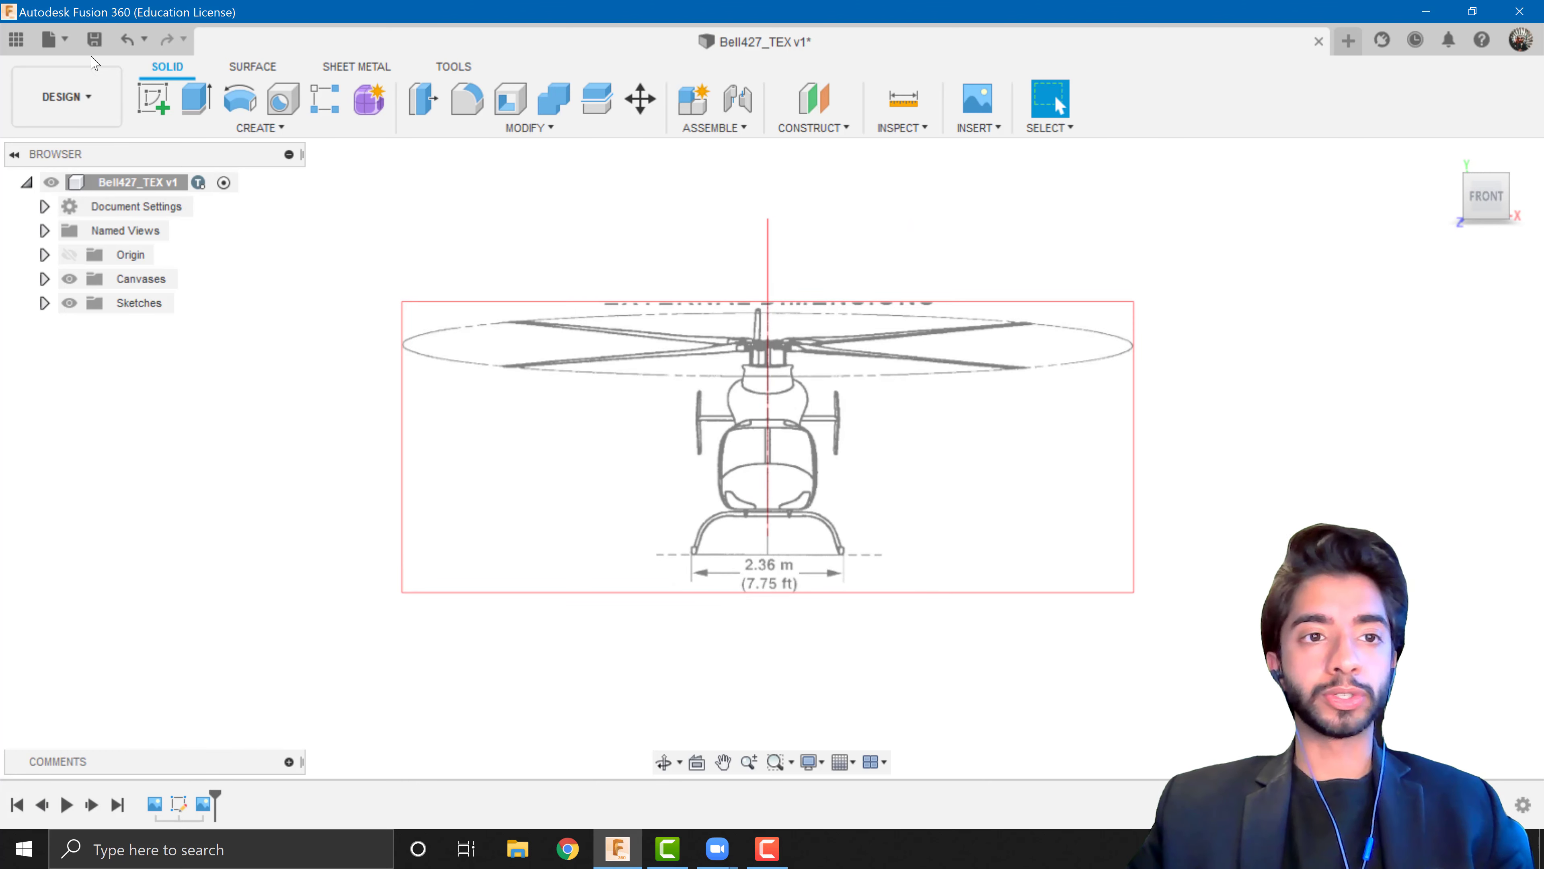
left_click(152, 110)
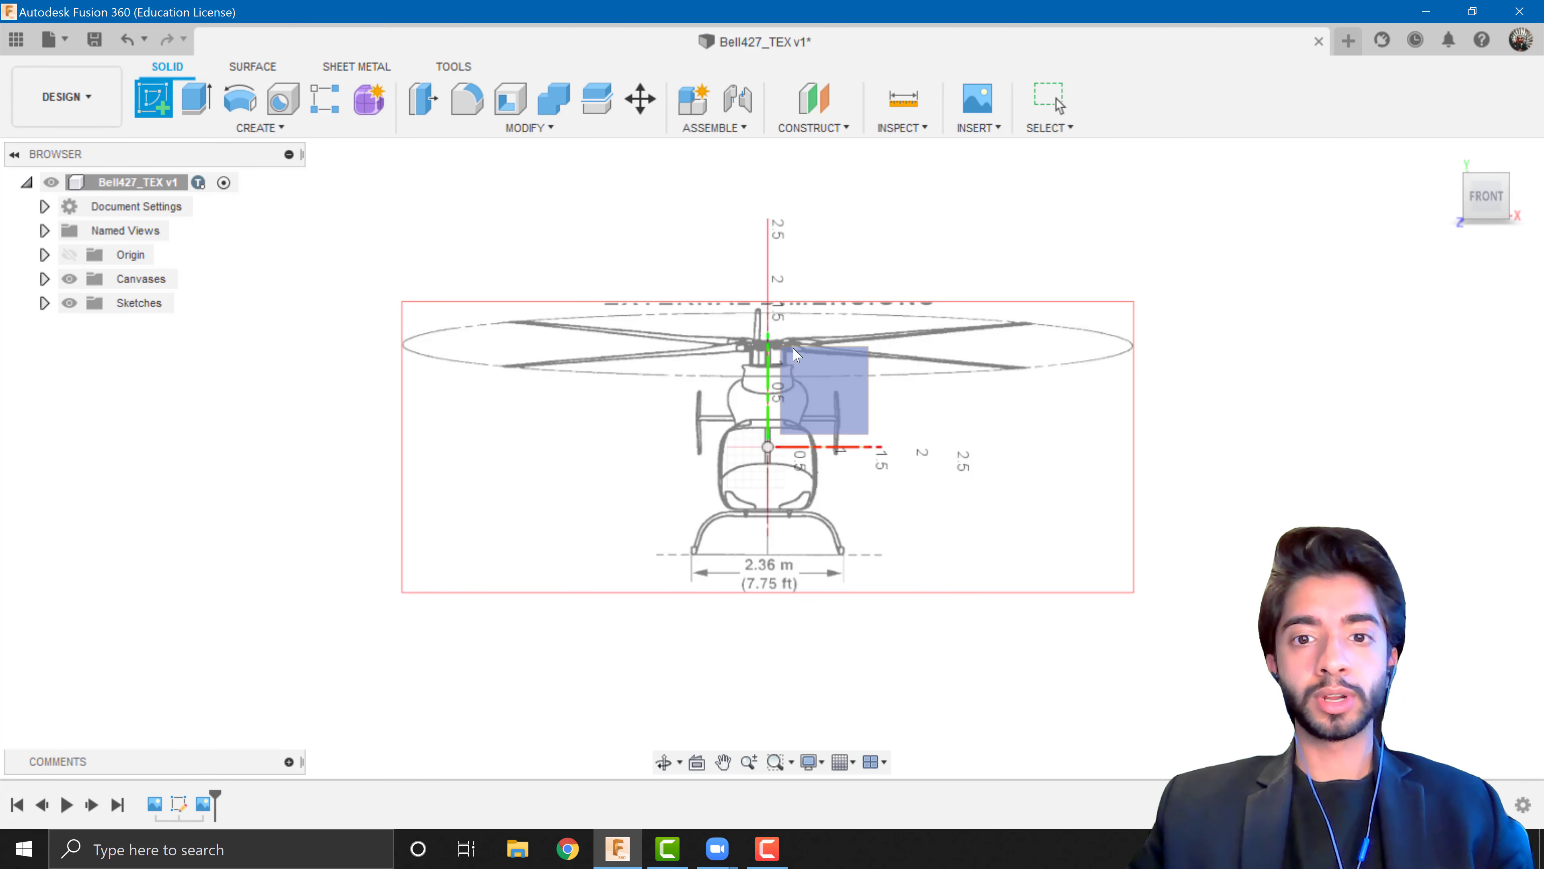
left_click(827, 377)
scroll(784, 426, "up", 5)
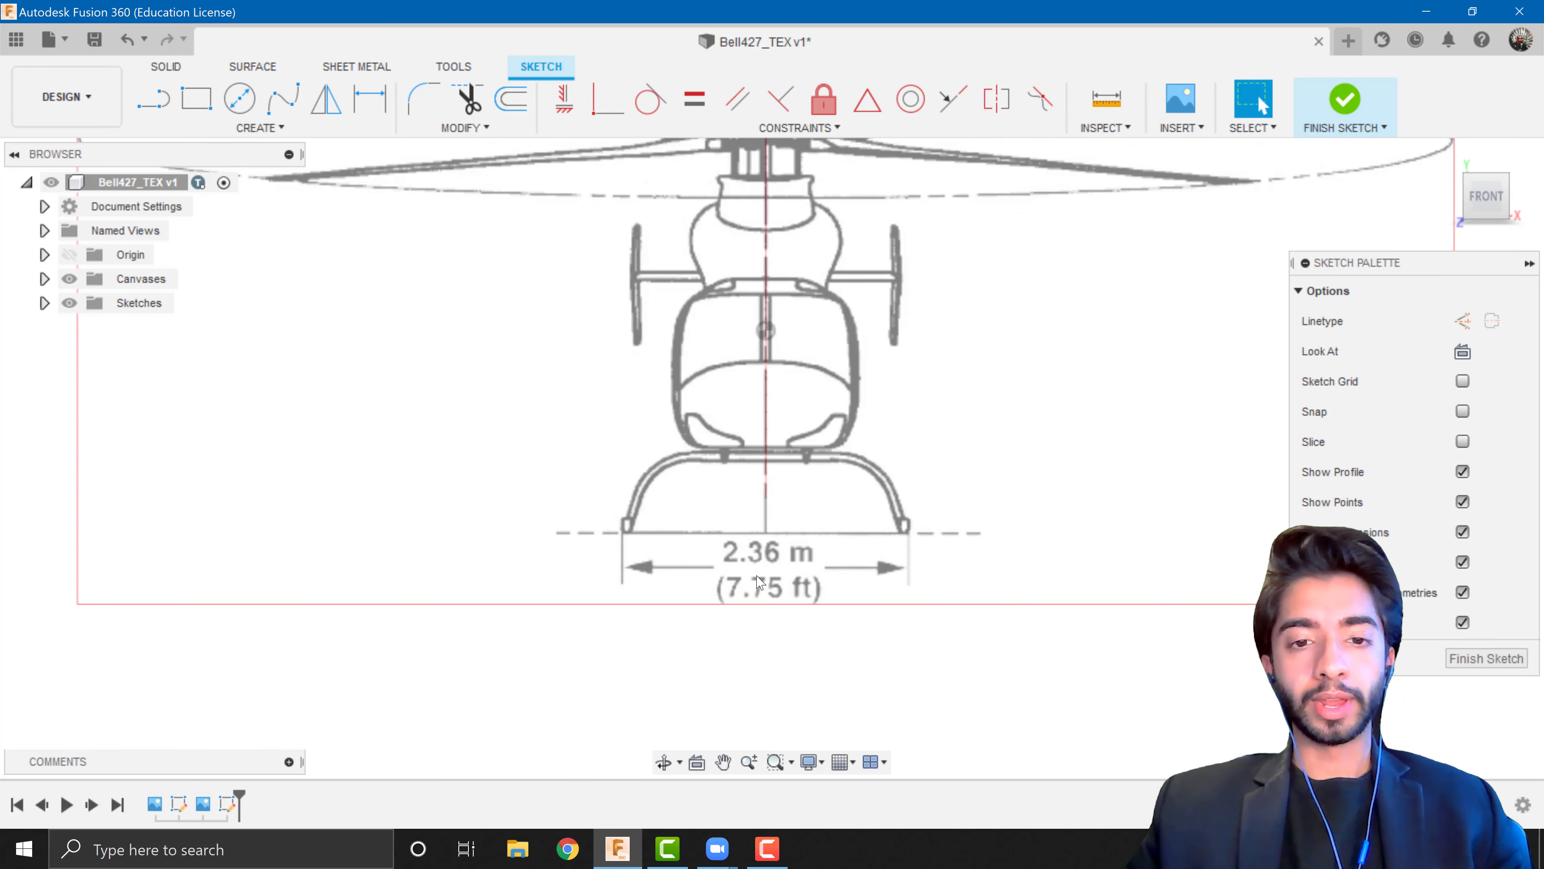
Sketch a horizontal line about 1.86 m long between the extension lines of the 2.36 m skid-width dimension, and finish the sketch
left_click(146, 113)
scroll(541, 556, "up", 5)
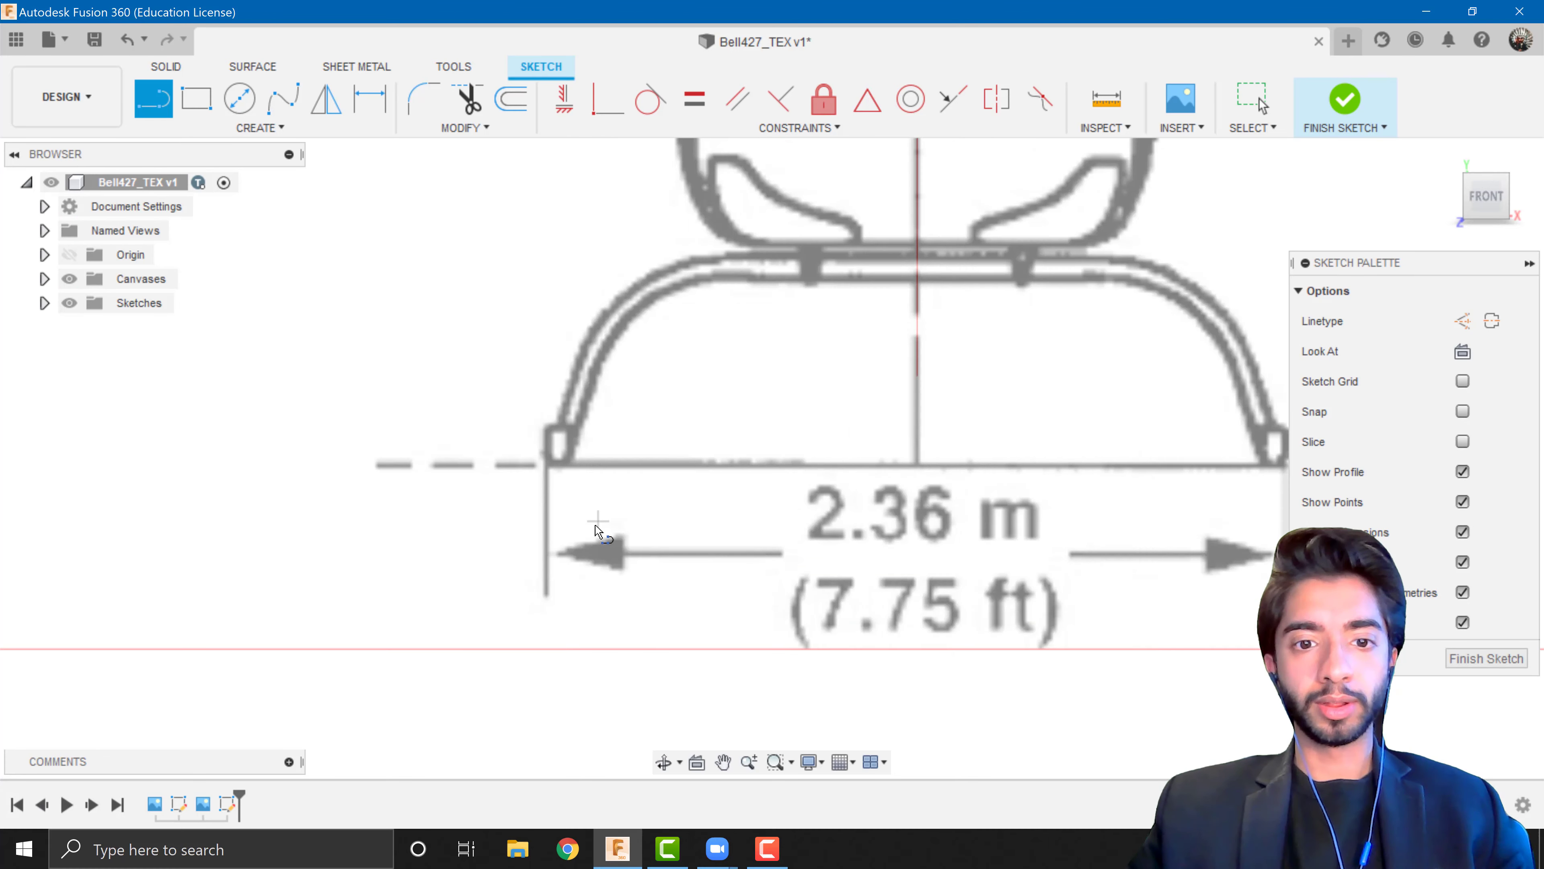
left_click(539, 558)
scroll(811, 517, "down", 3)
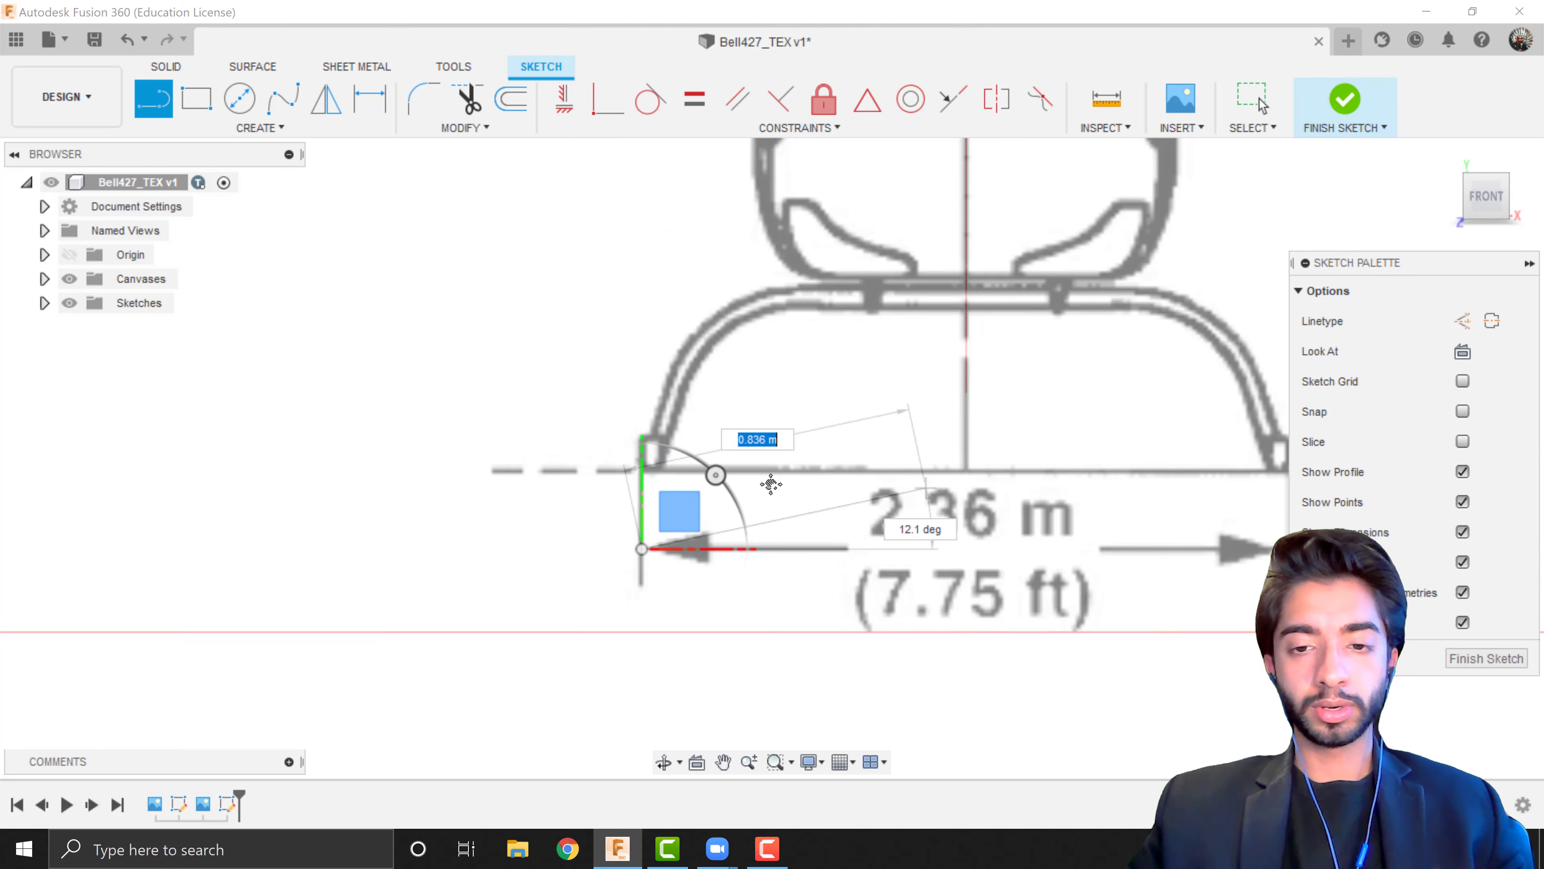
middle_click_drag(769, 484, 335, 470)
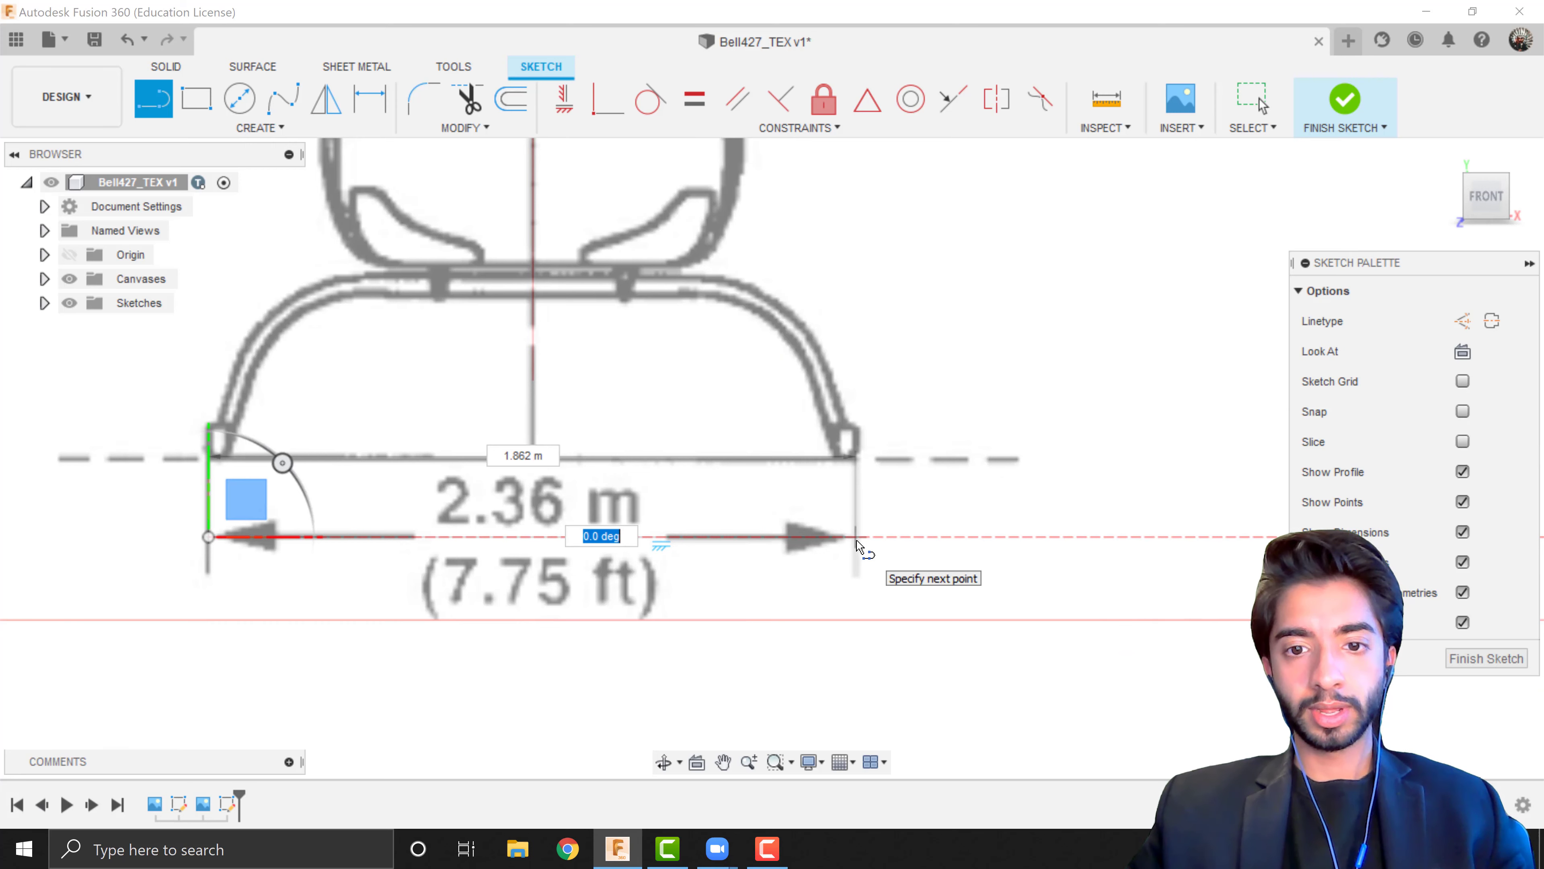
left_click(857, 536)
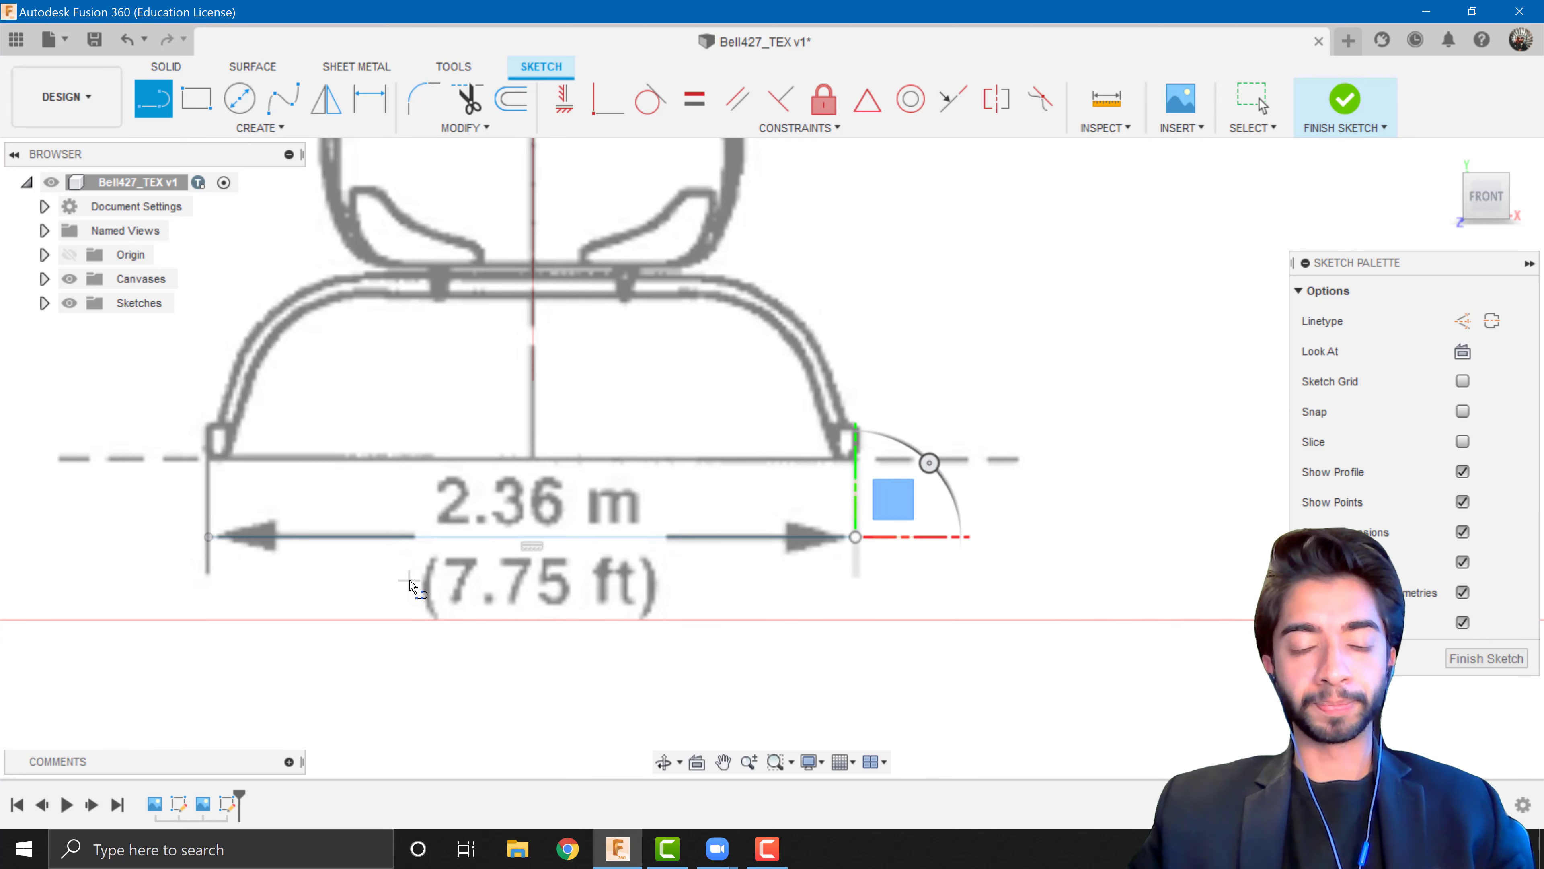
scroll(425, 586, "up", 2)
scroll(548, 584, "down", 2)
key("Escape")
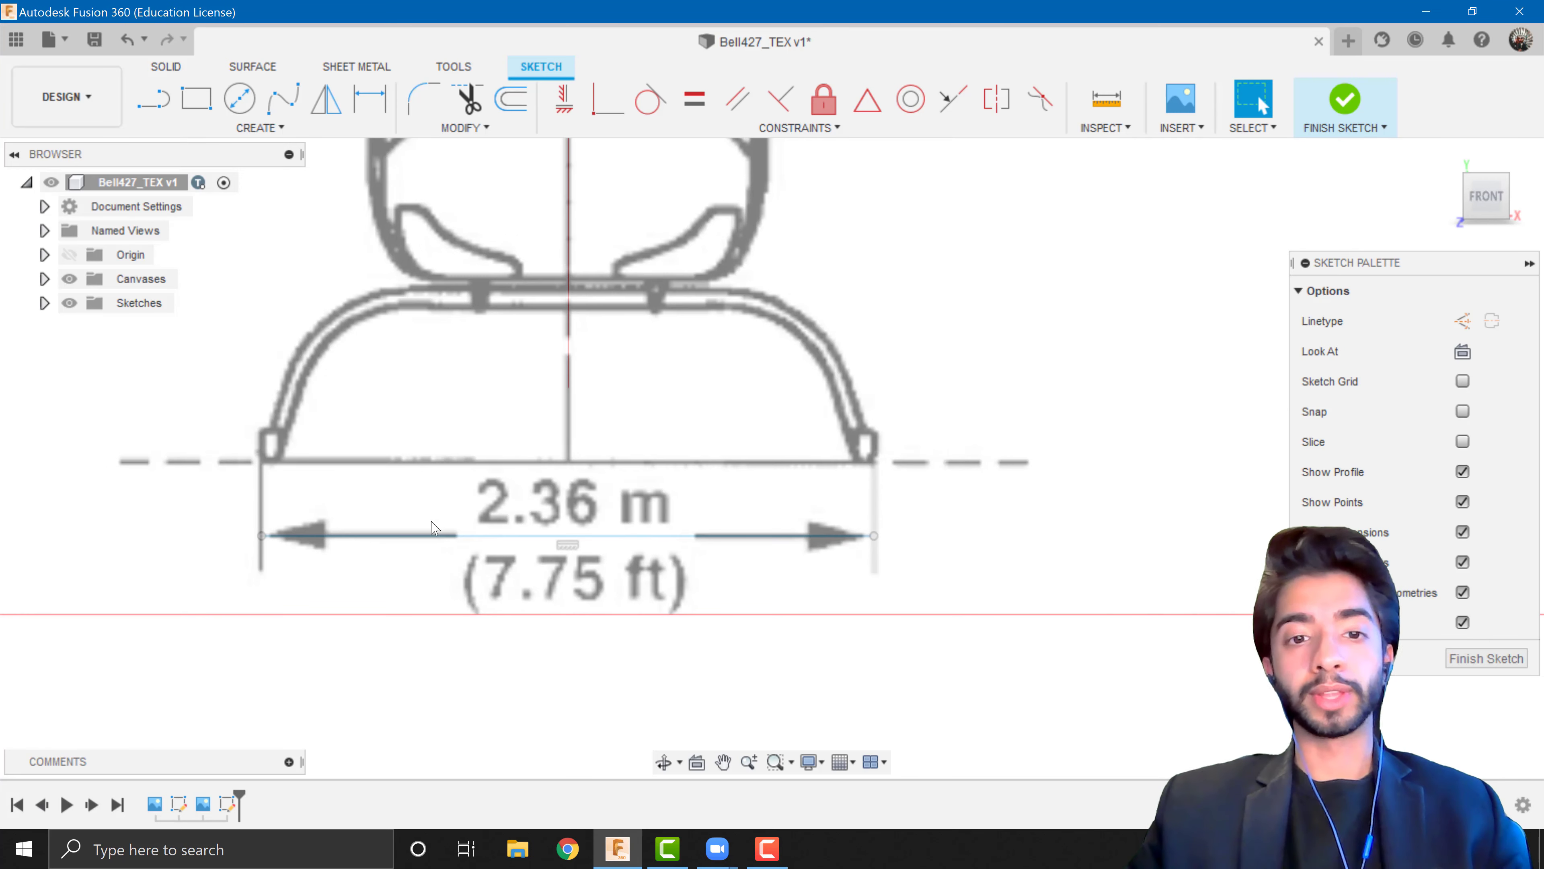
middle_click_drag(667, 476, 836, 460)
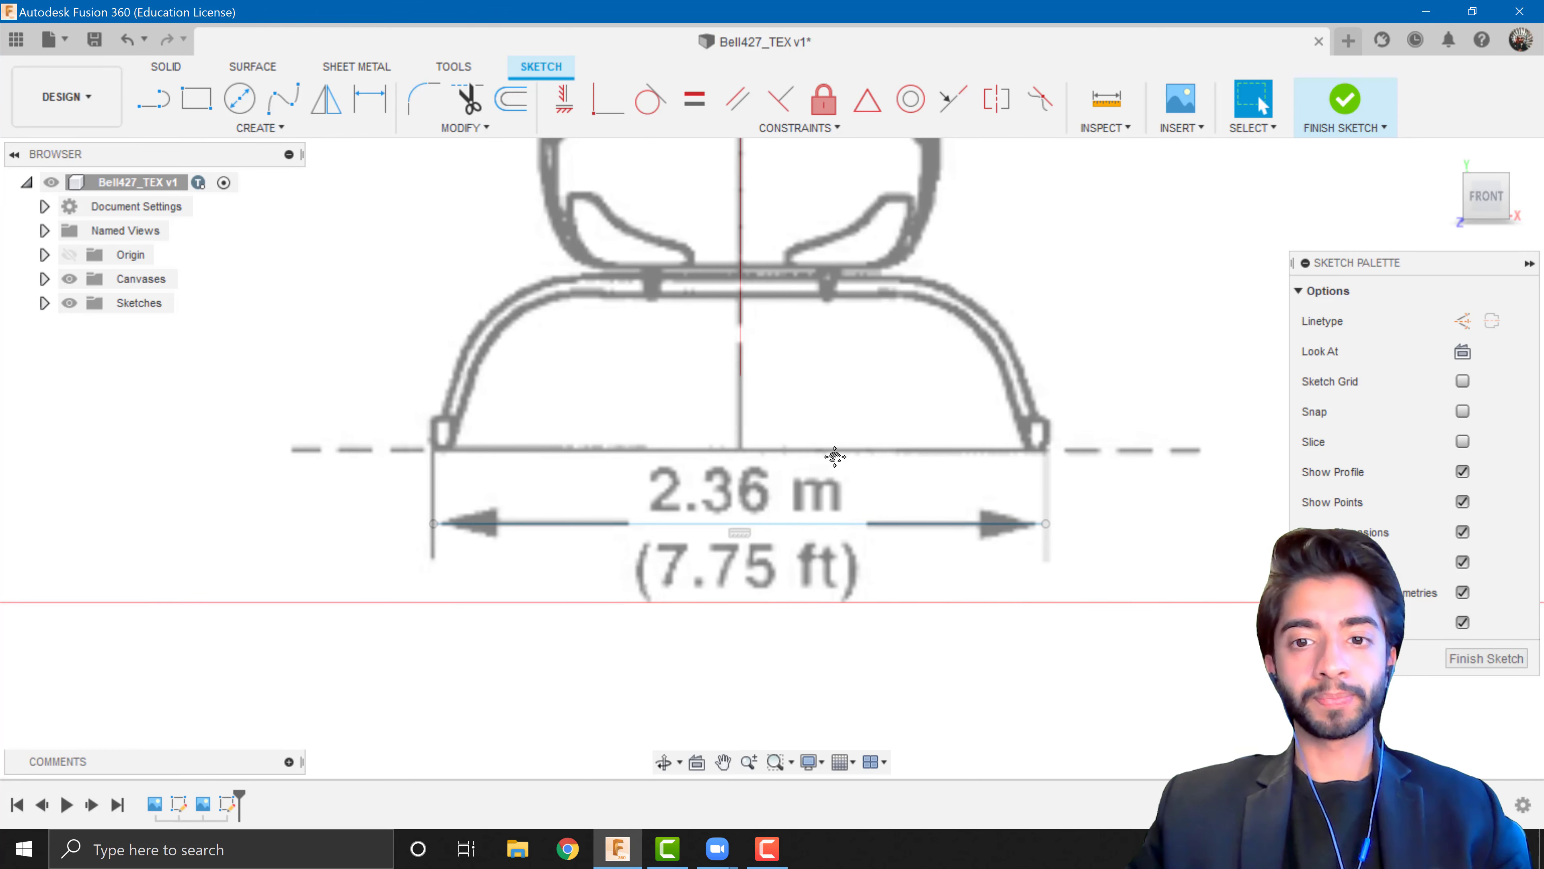
left_click(1344, 102)
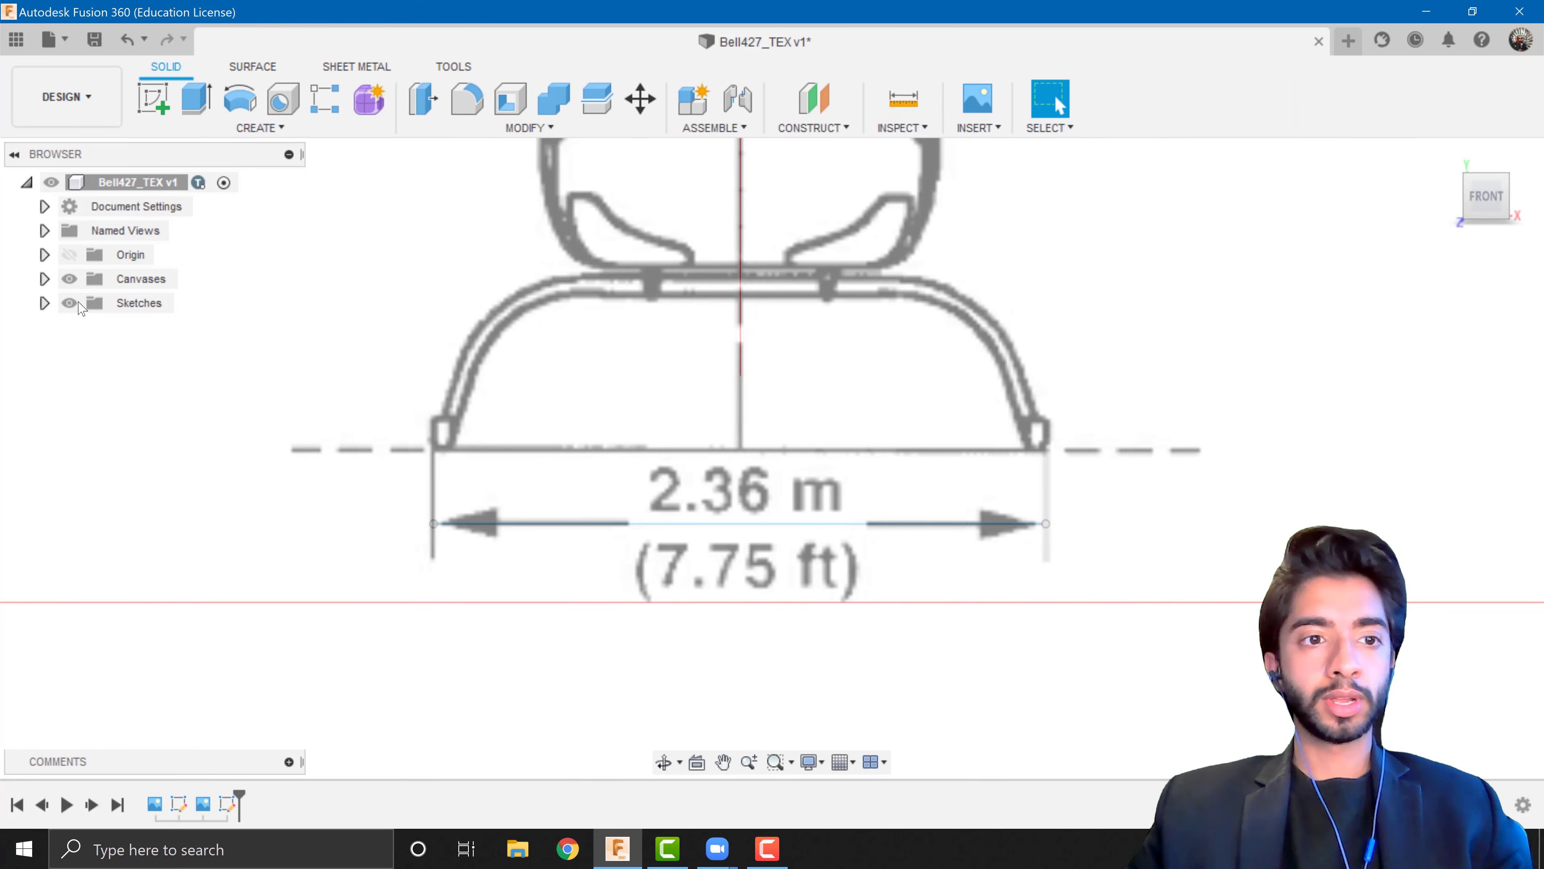
Calibrate the Front_Bell427 canvas, picking both ends of the sketched skid-width line as the reference points
left_click(44, 279)
left_click(176, 327)
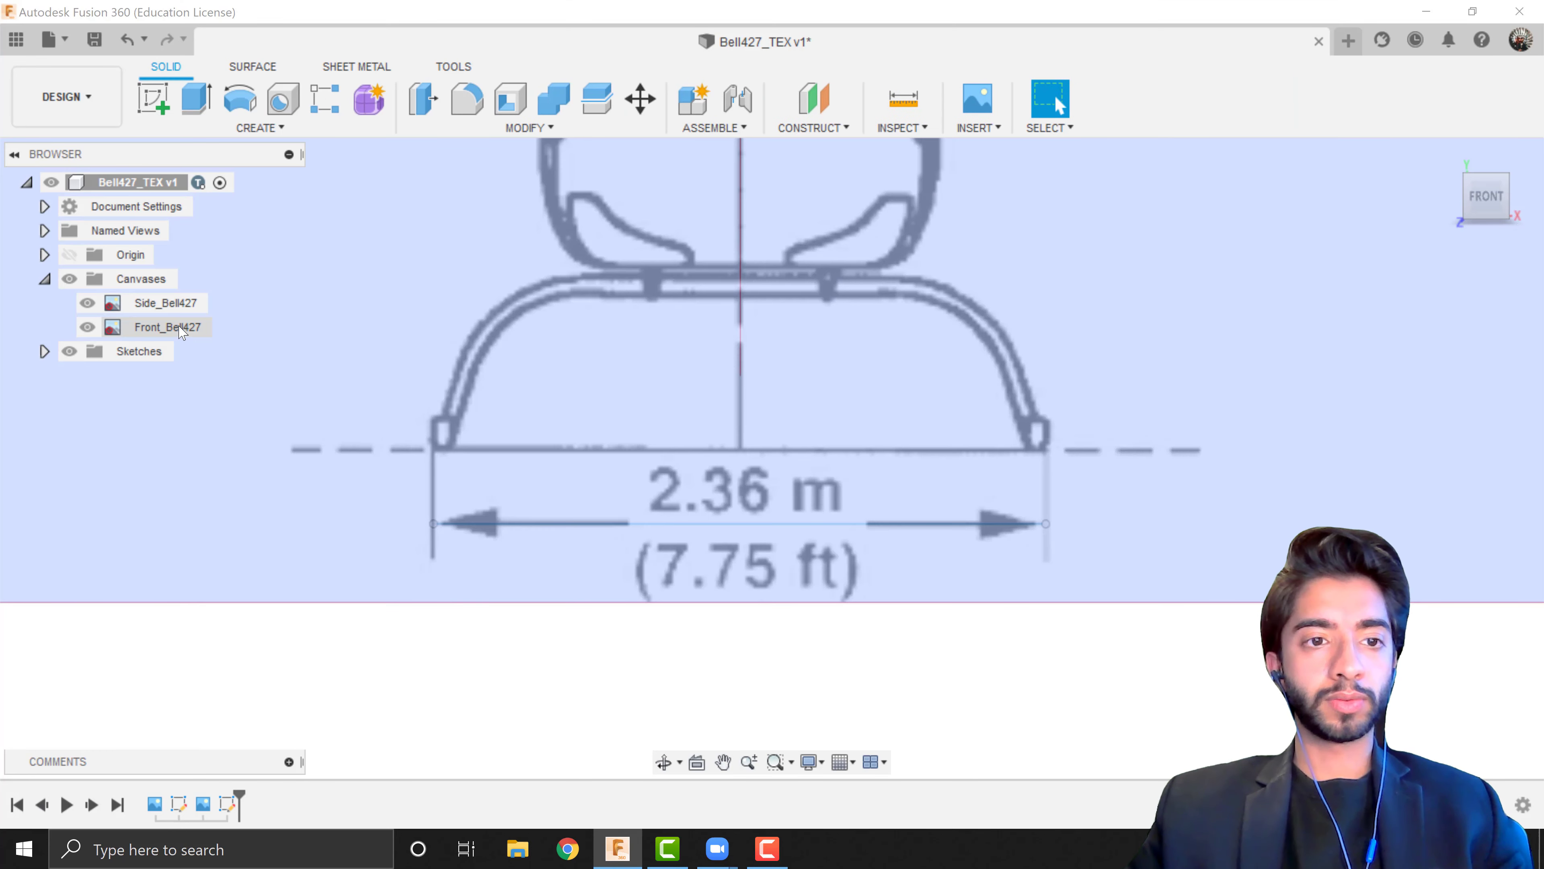
right_click(180, 330)
left_click(226, 391)
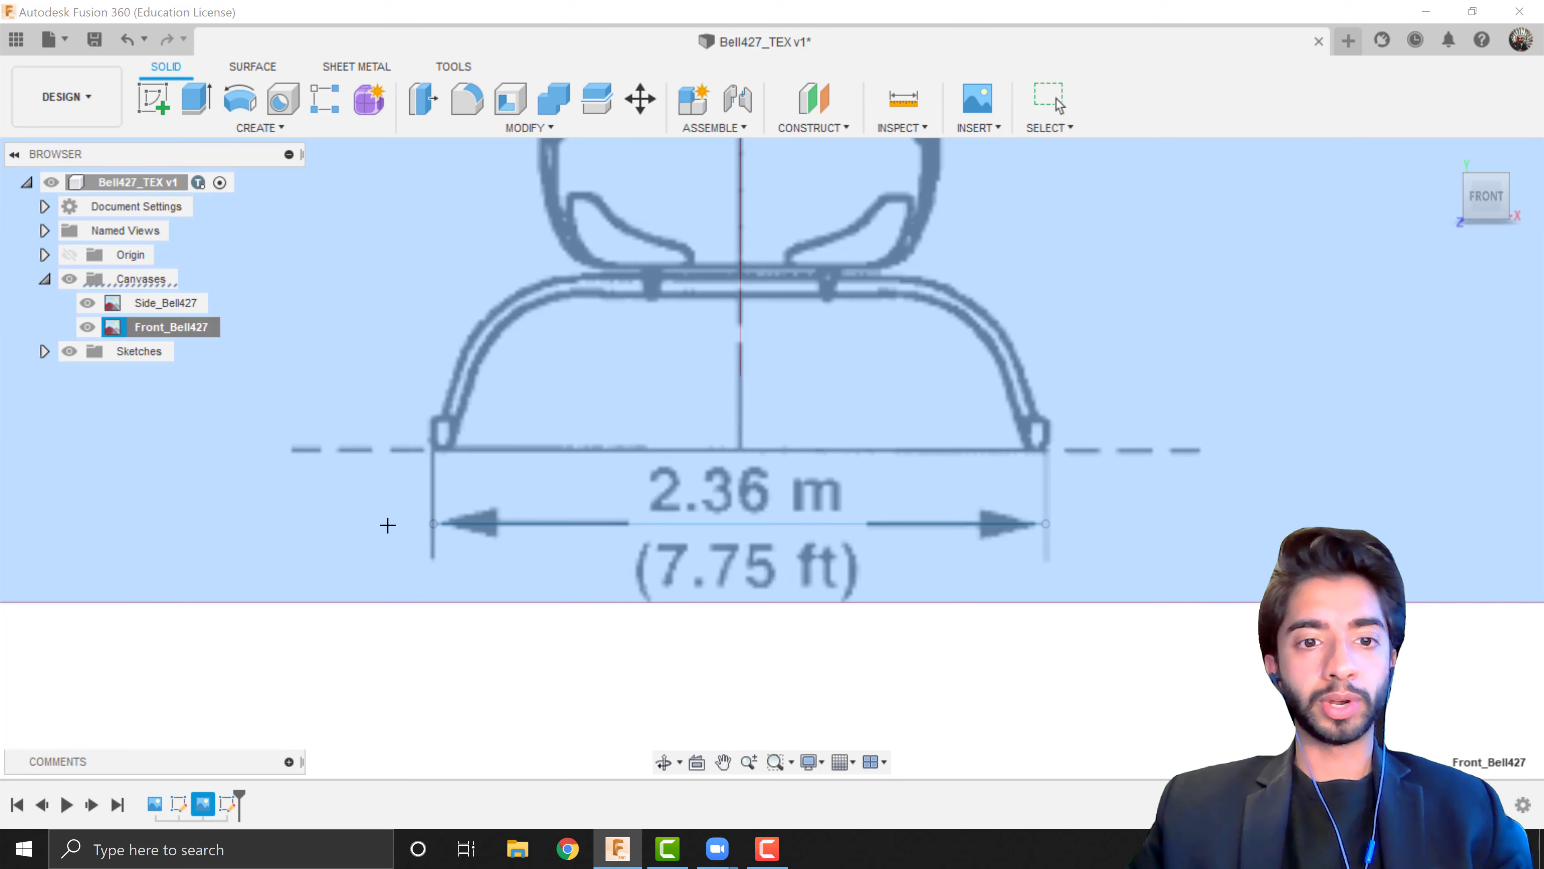
scroll(451, 531, "up", 1)
scroll(391, 516, "up", 3)
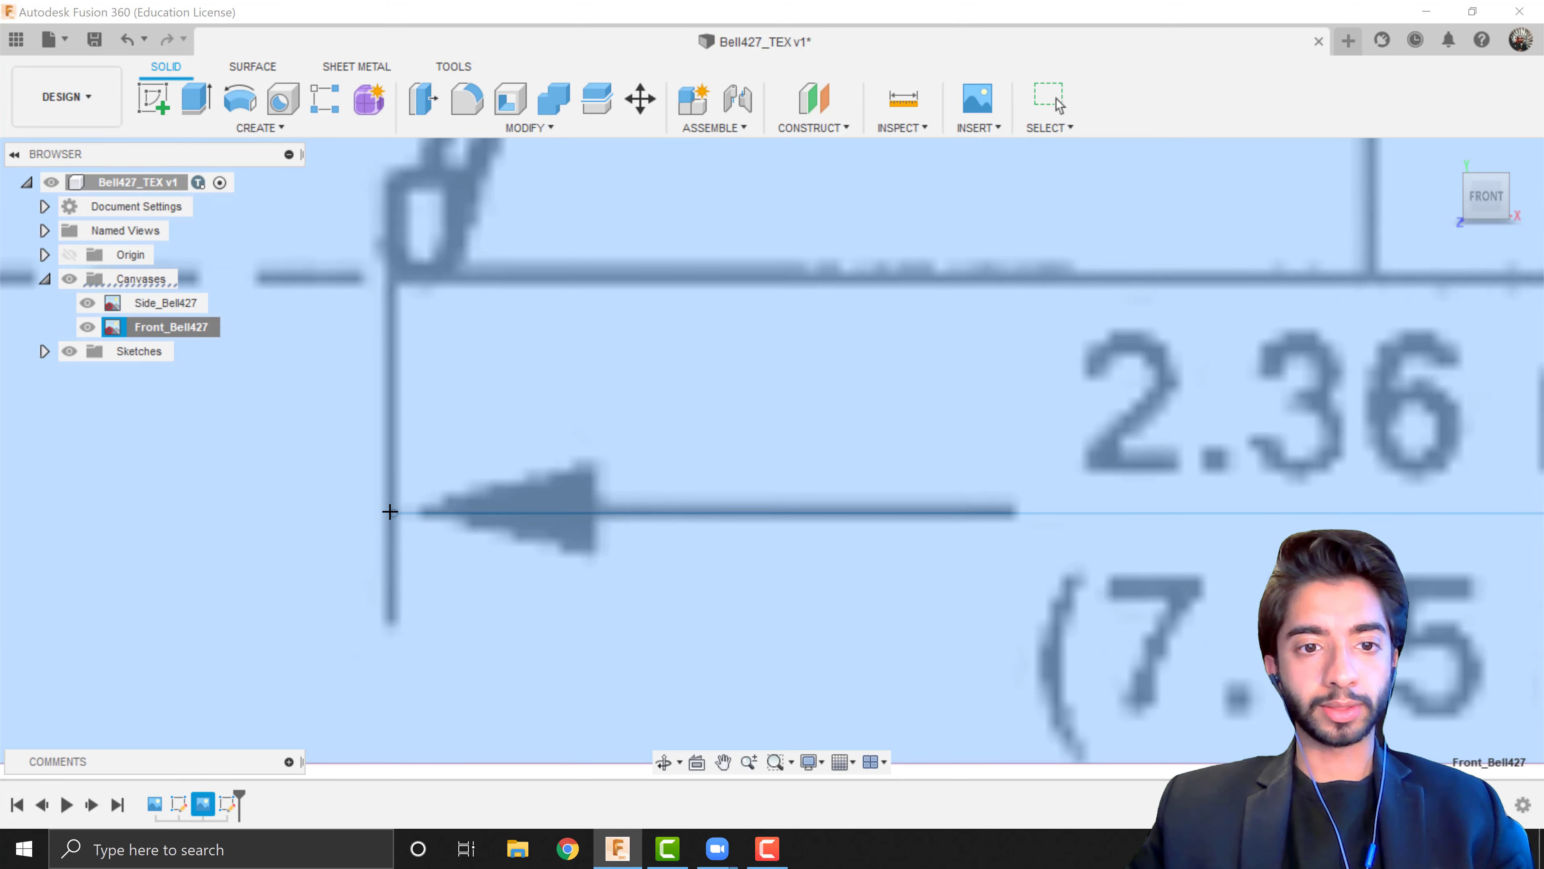
left_click(394, 514)
scroll(956, 494, "down", 5)
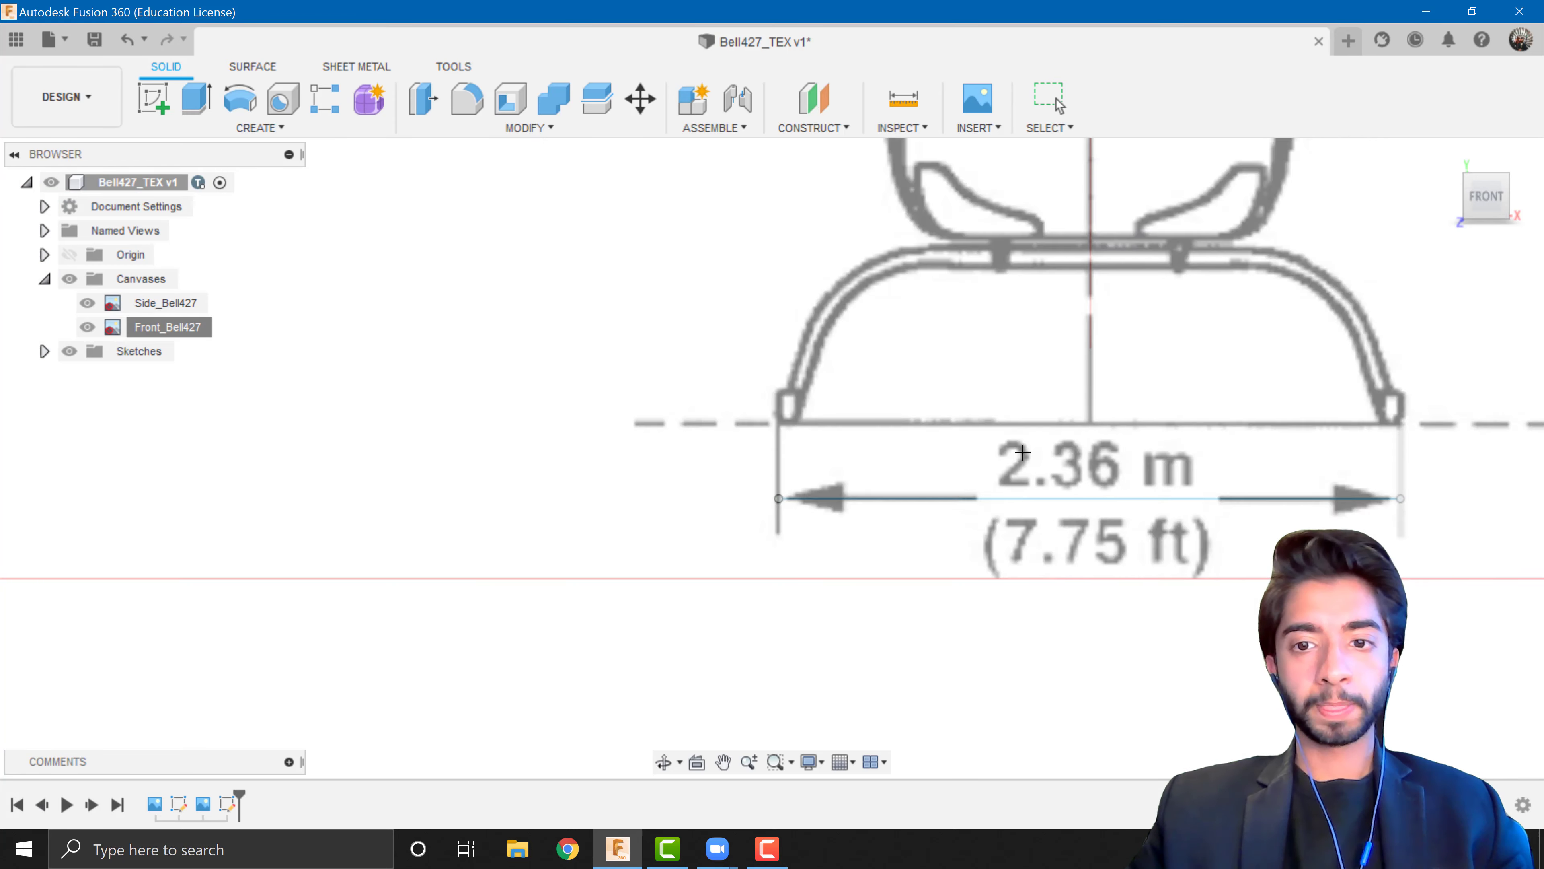
scroll(1352, 476, "up", 1)
middle_click_drag(1353, 476, 659, 463)
scroll(528, 479, "up", 3)
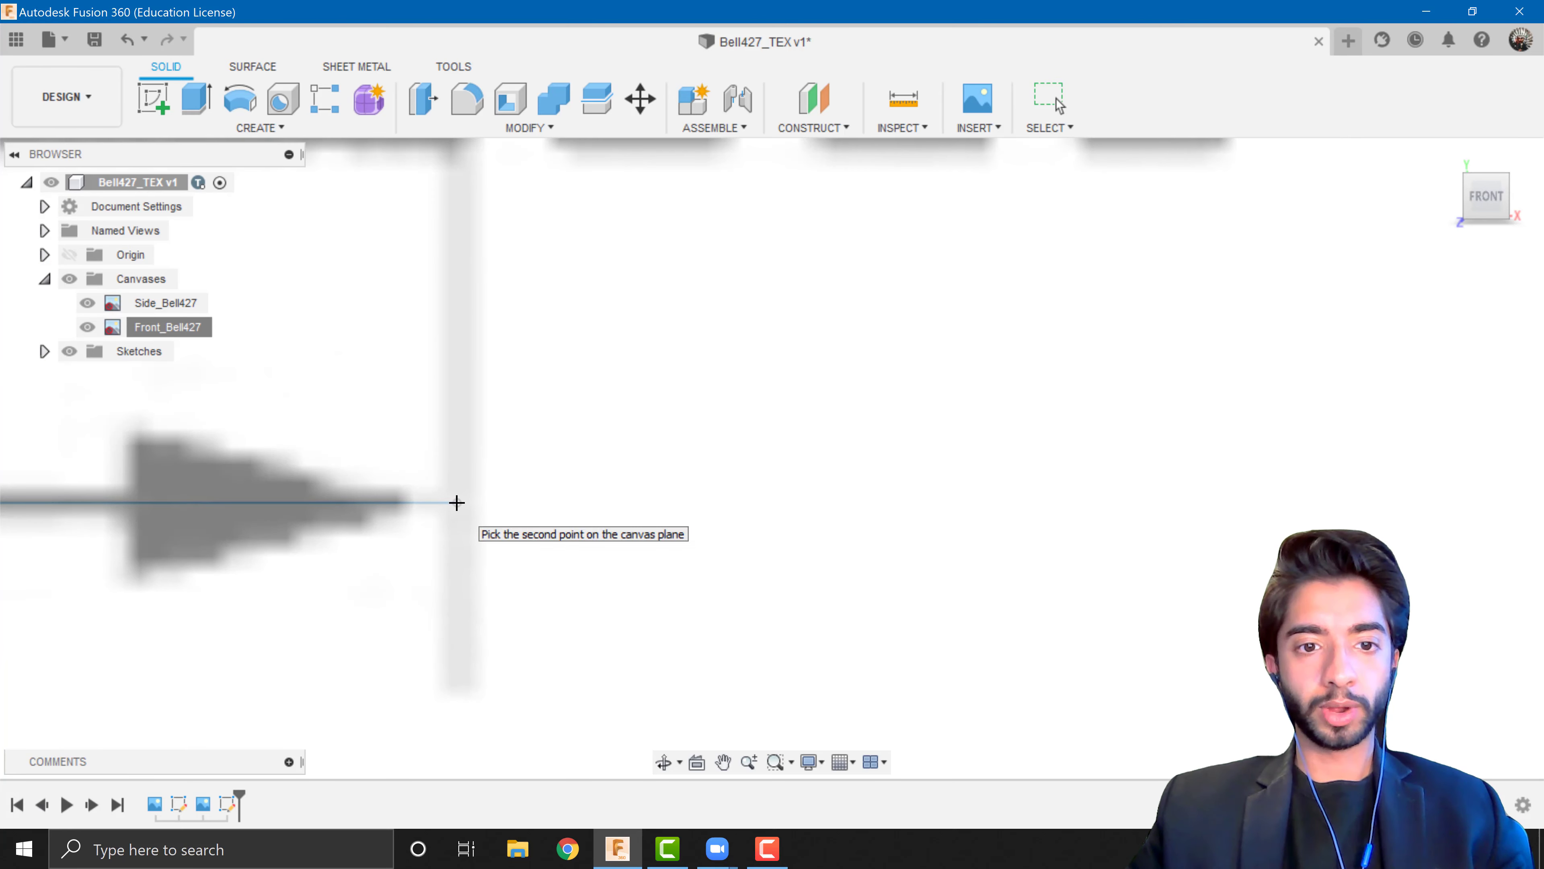
left_click(457, 502)
Set the front canvas's calibration distance to 2.36 m
scroll(458, 508, "down", 5)
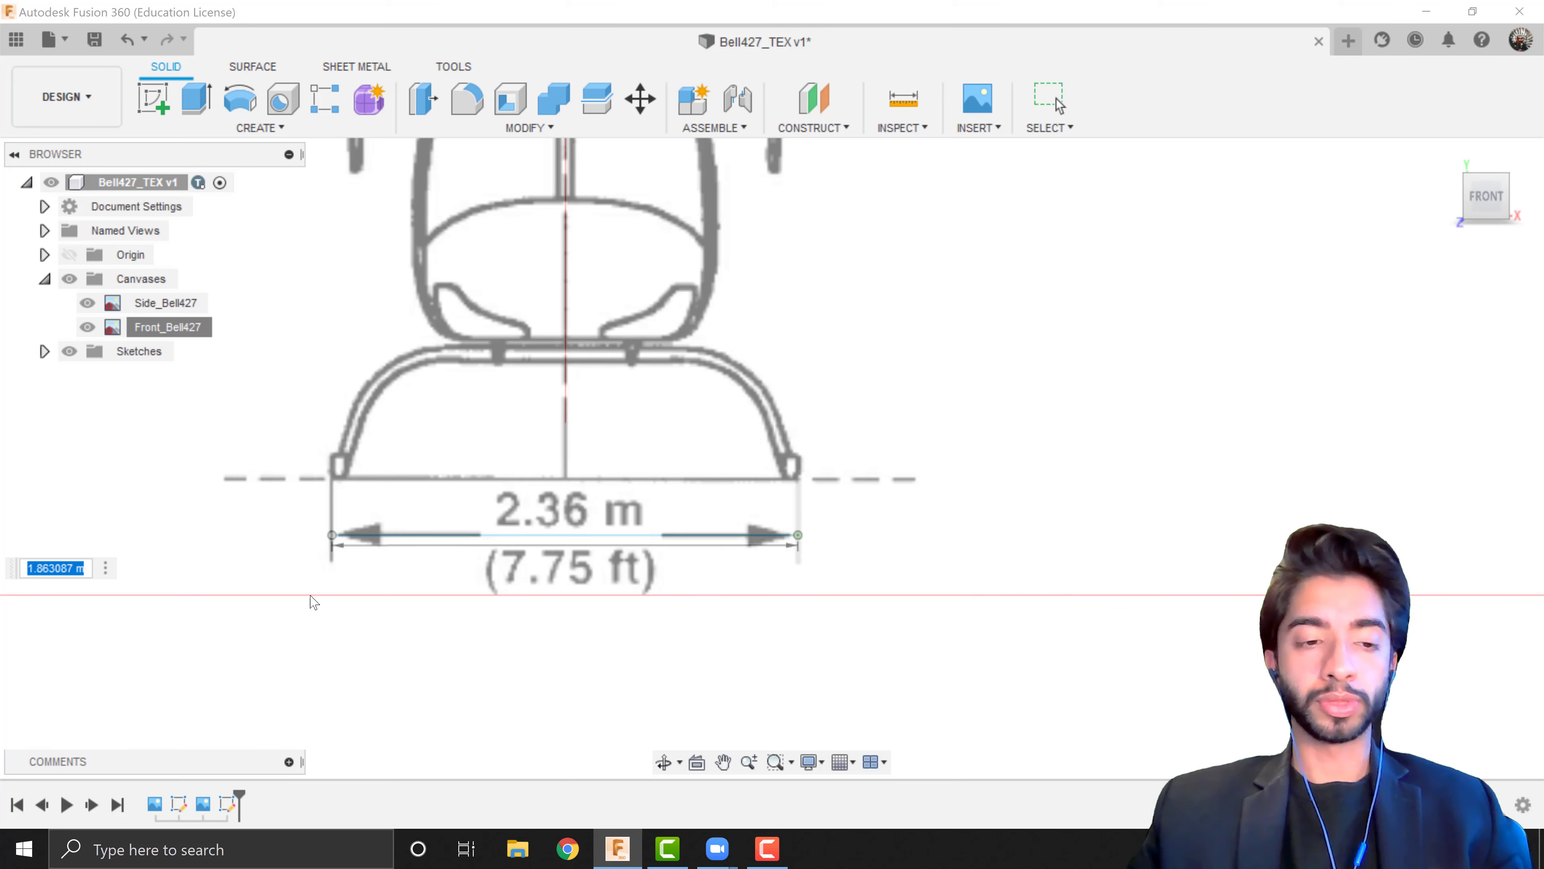
type("36")
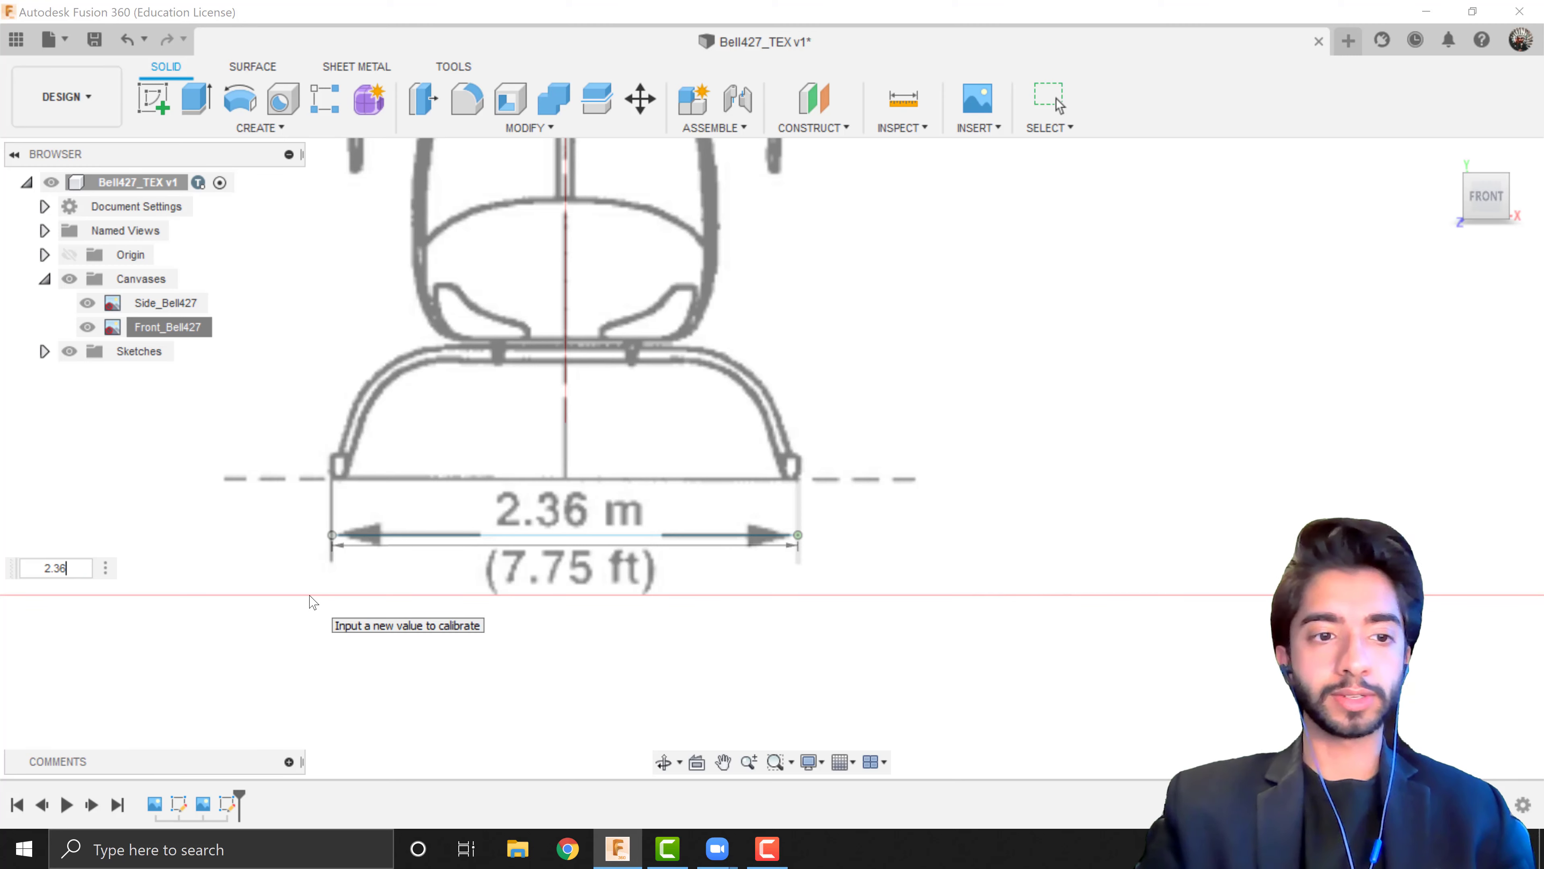
key("Return")
scroll(369, 529, "down", 5)
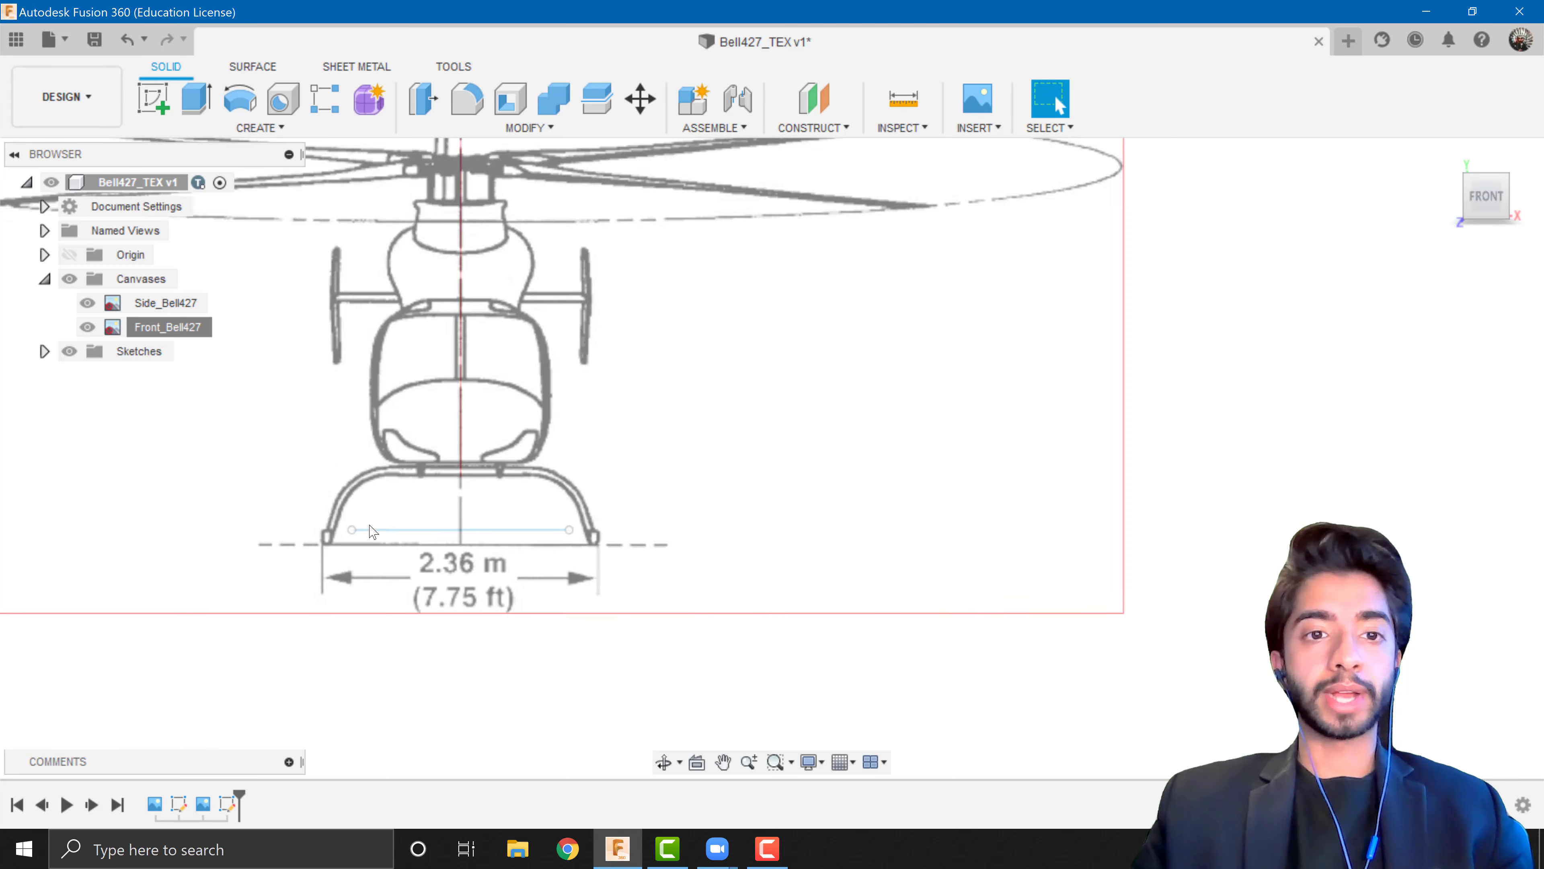
middle_click_drag(358, 461, 449, 450)
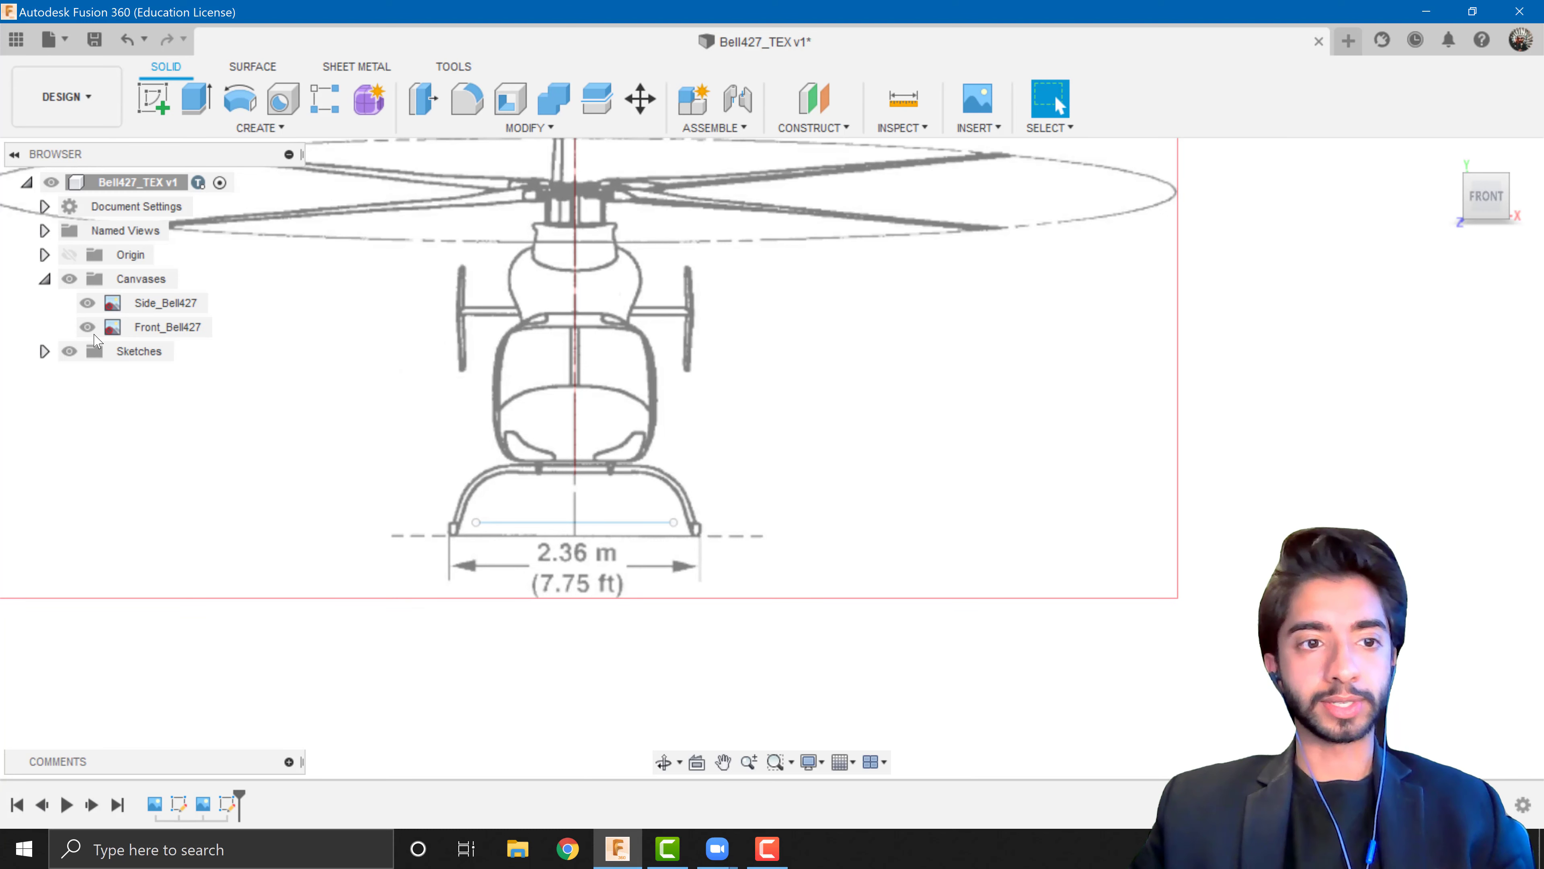
Hide Sketch2 and collapse the canvas and sketch folders
left_click(44, 279)
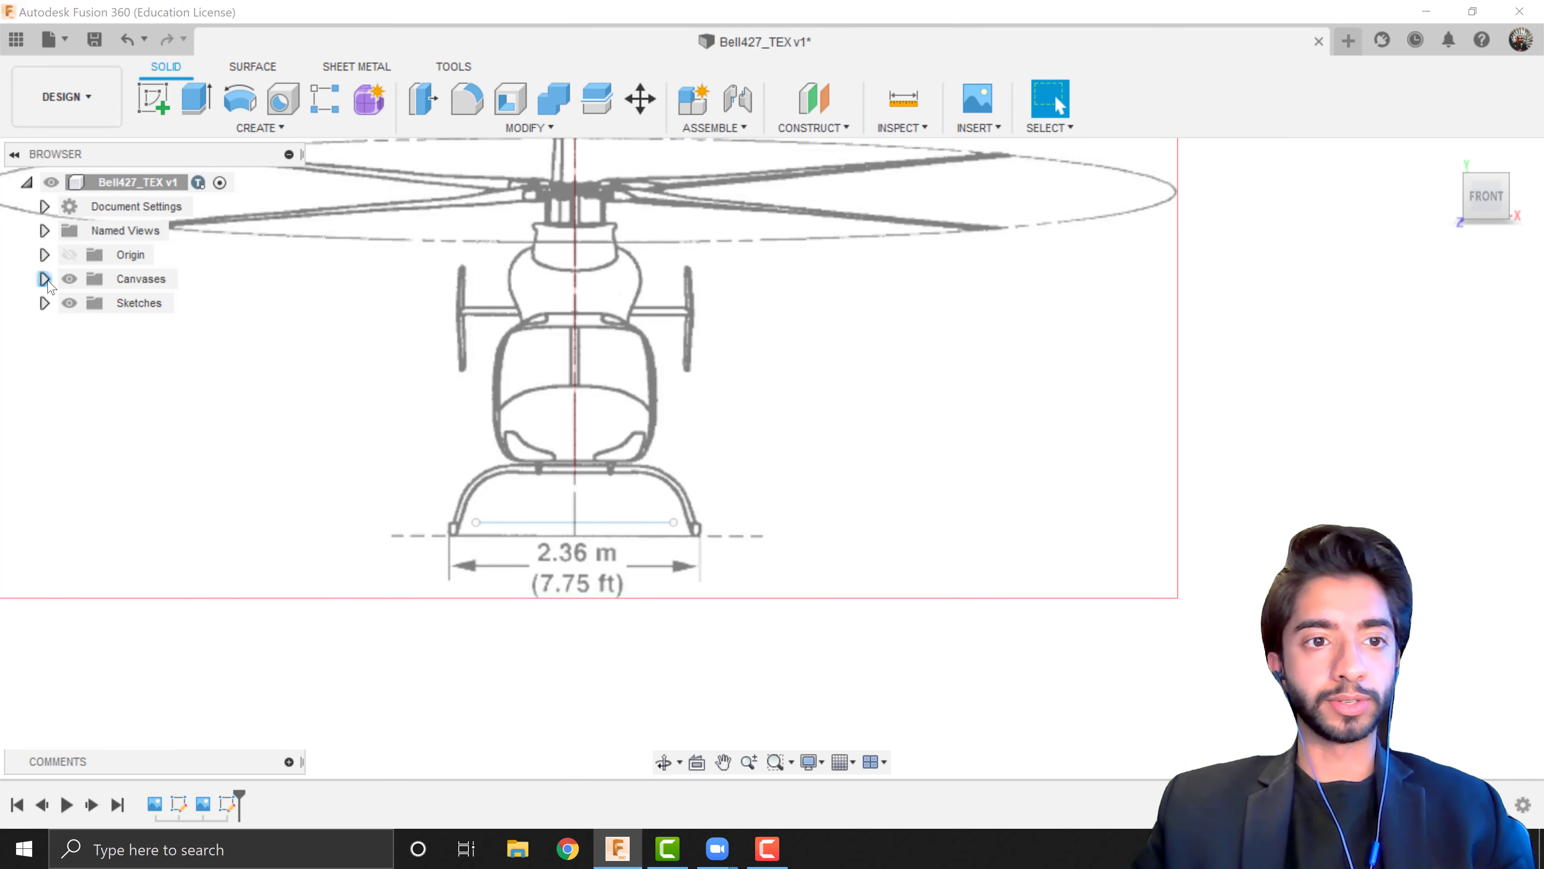
left_click(44, 302)
left_click(86, 351)
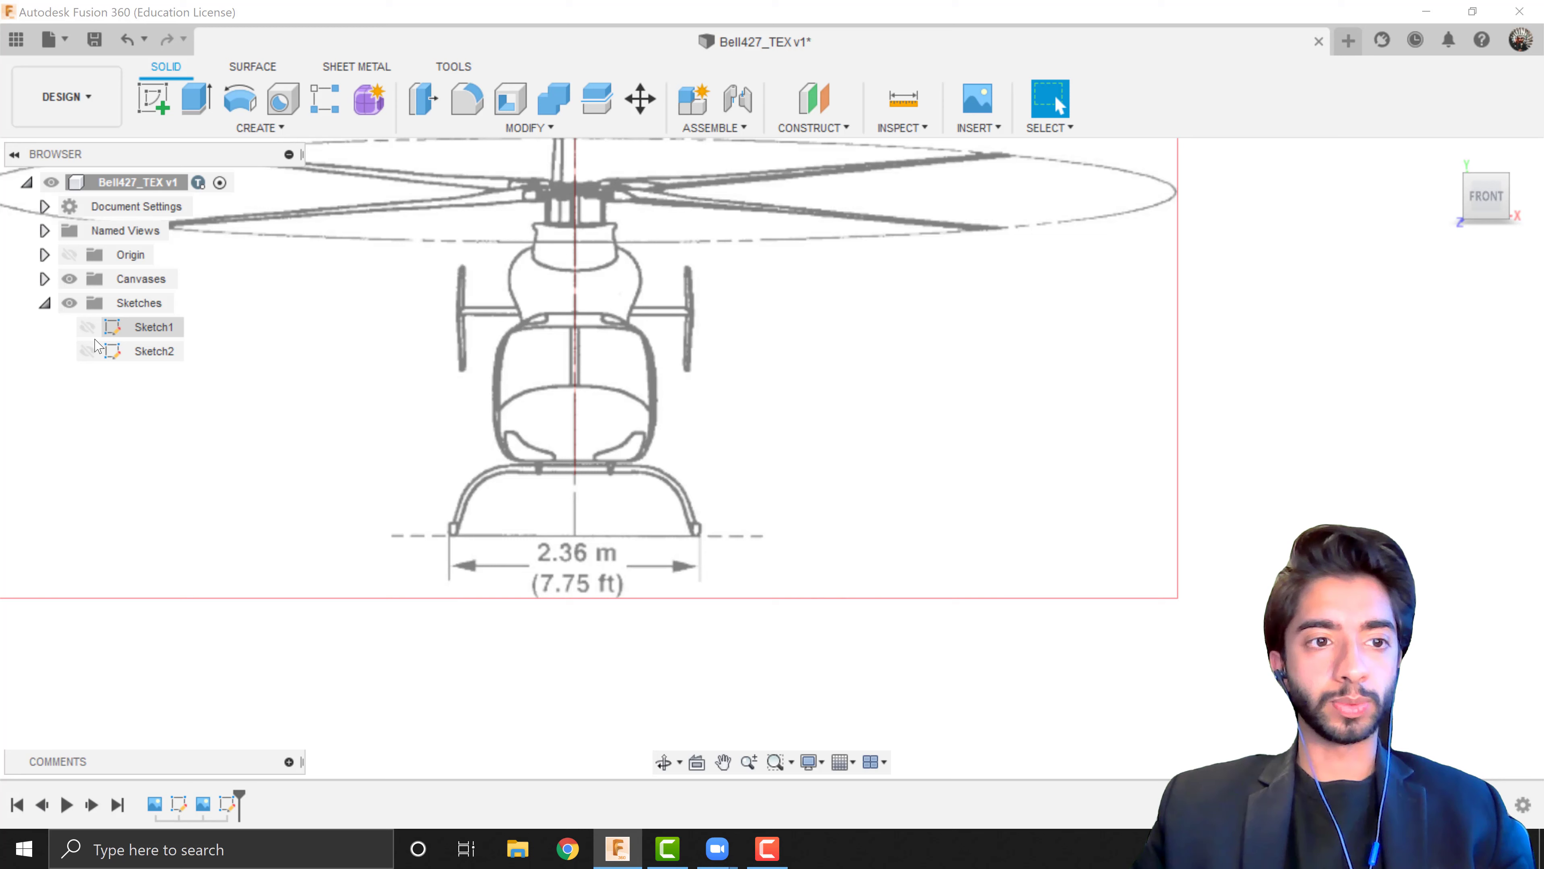
left_click(45, 303)
scroll(653, 479, "down", 4)
scroll(653, 478, "up", 1)
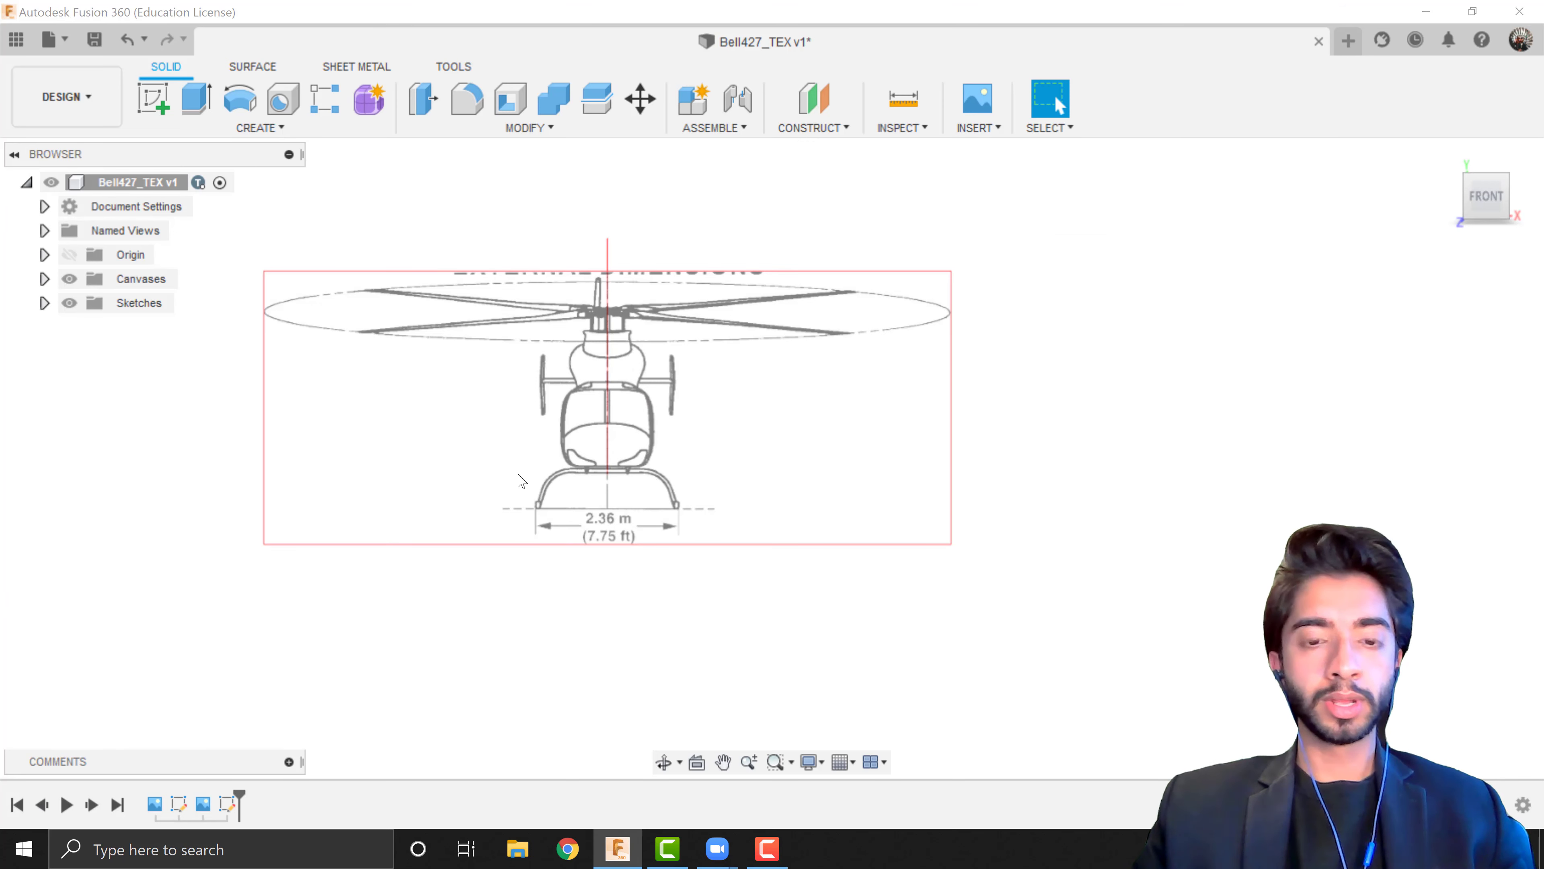
Open the Front_Bell427 canvas for editing and raise it to a Y distance of 0.30 m
left_click(44, 279)
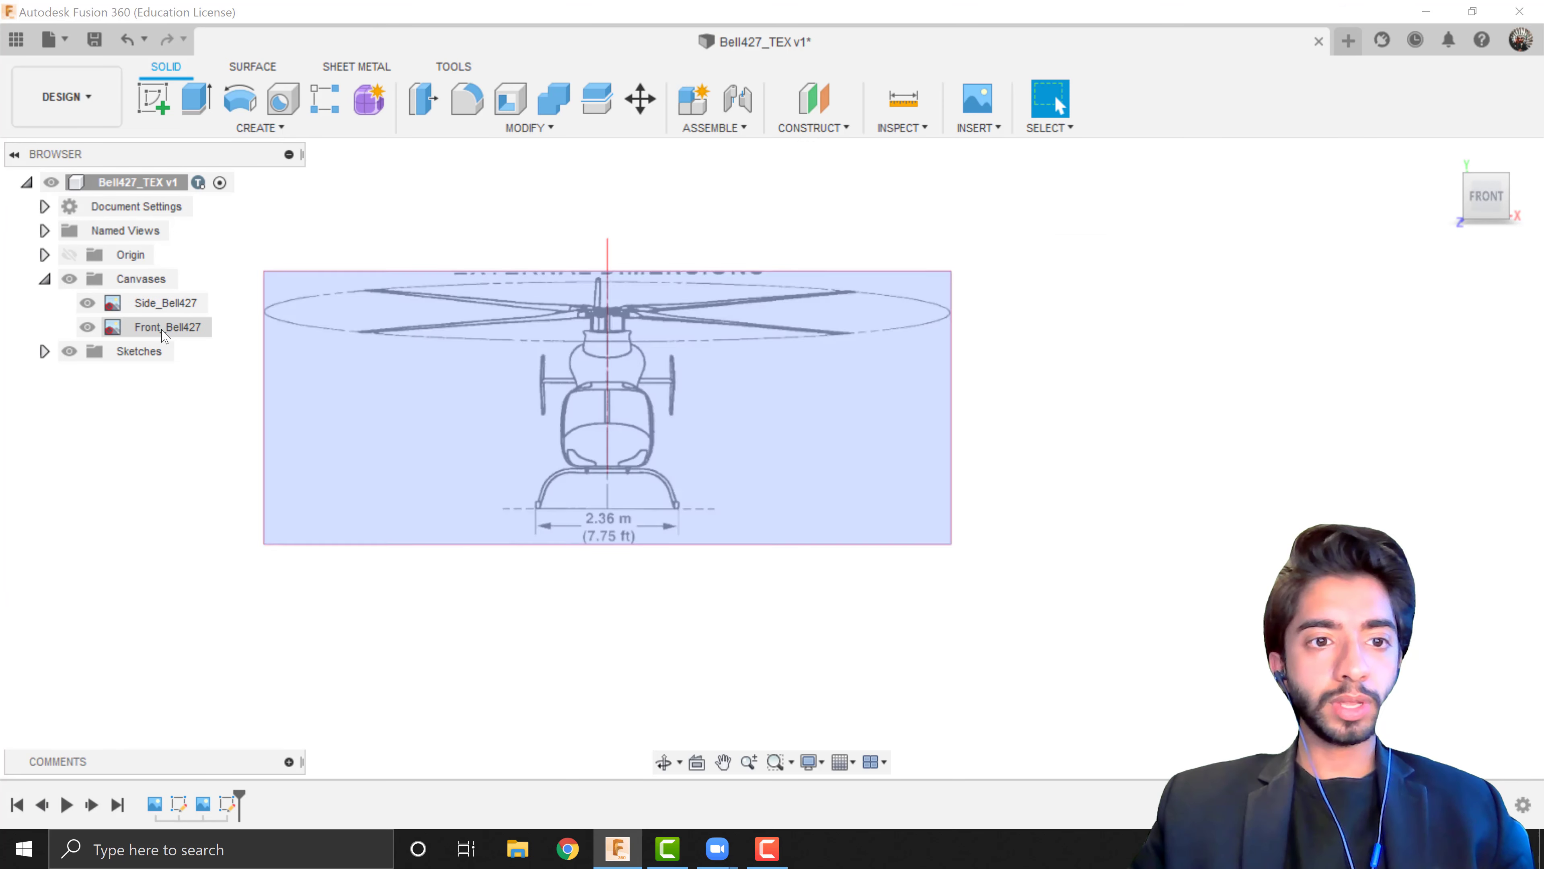
left_click(1518, 196)
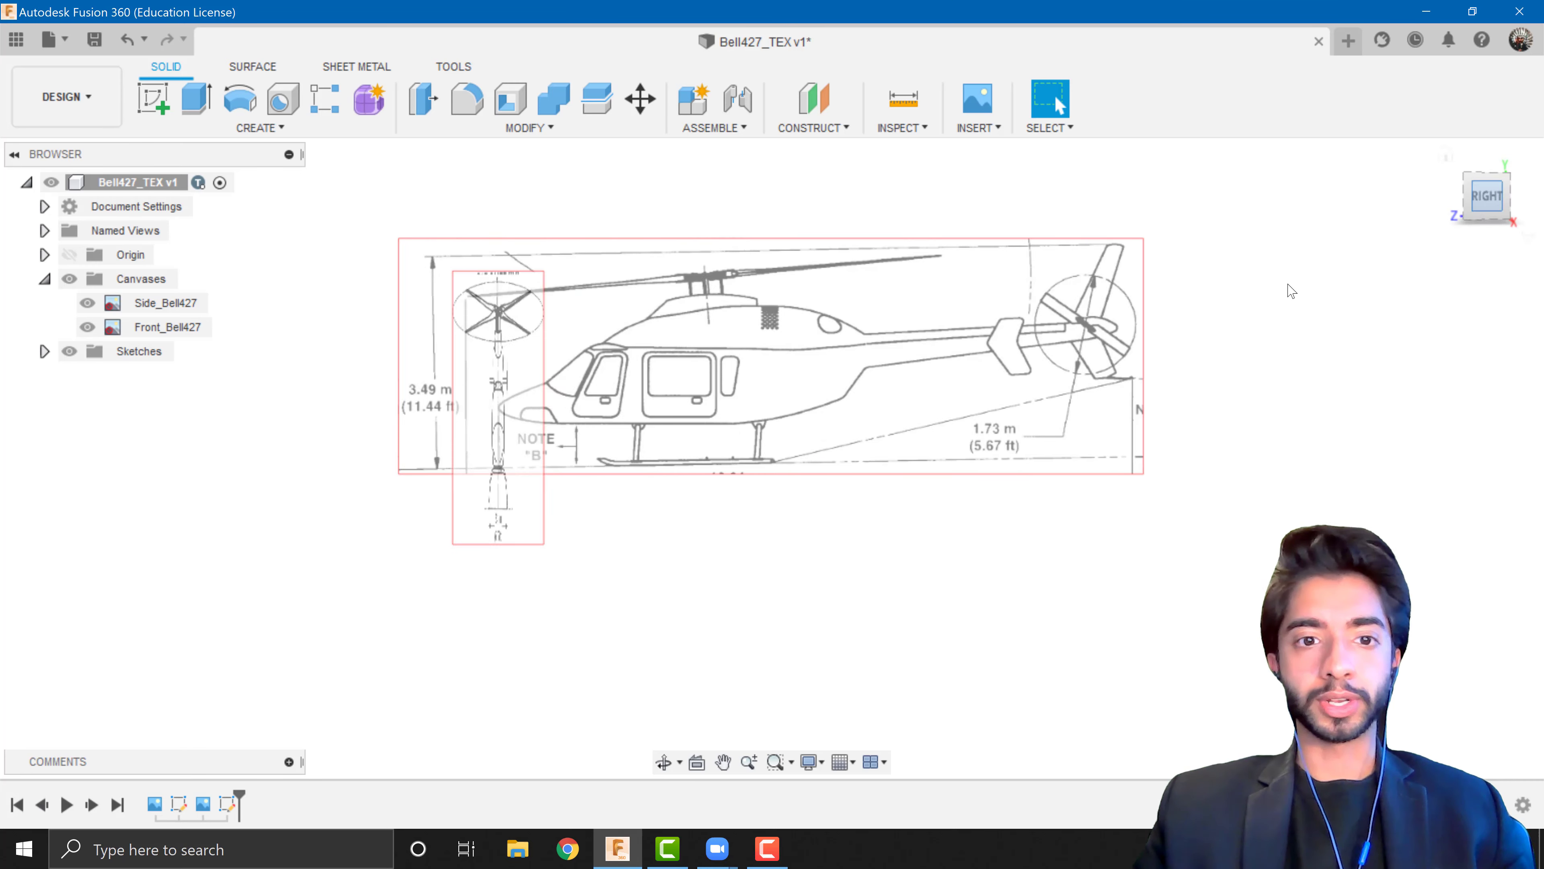
middle_click_drag(533, 479, 588, 500, "shift")
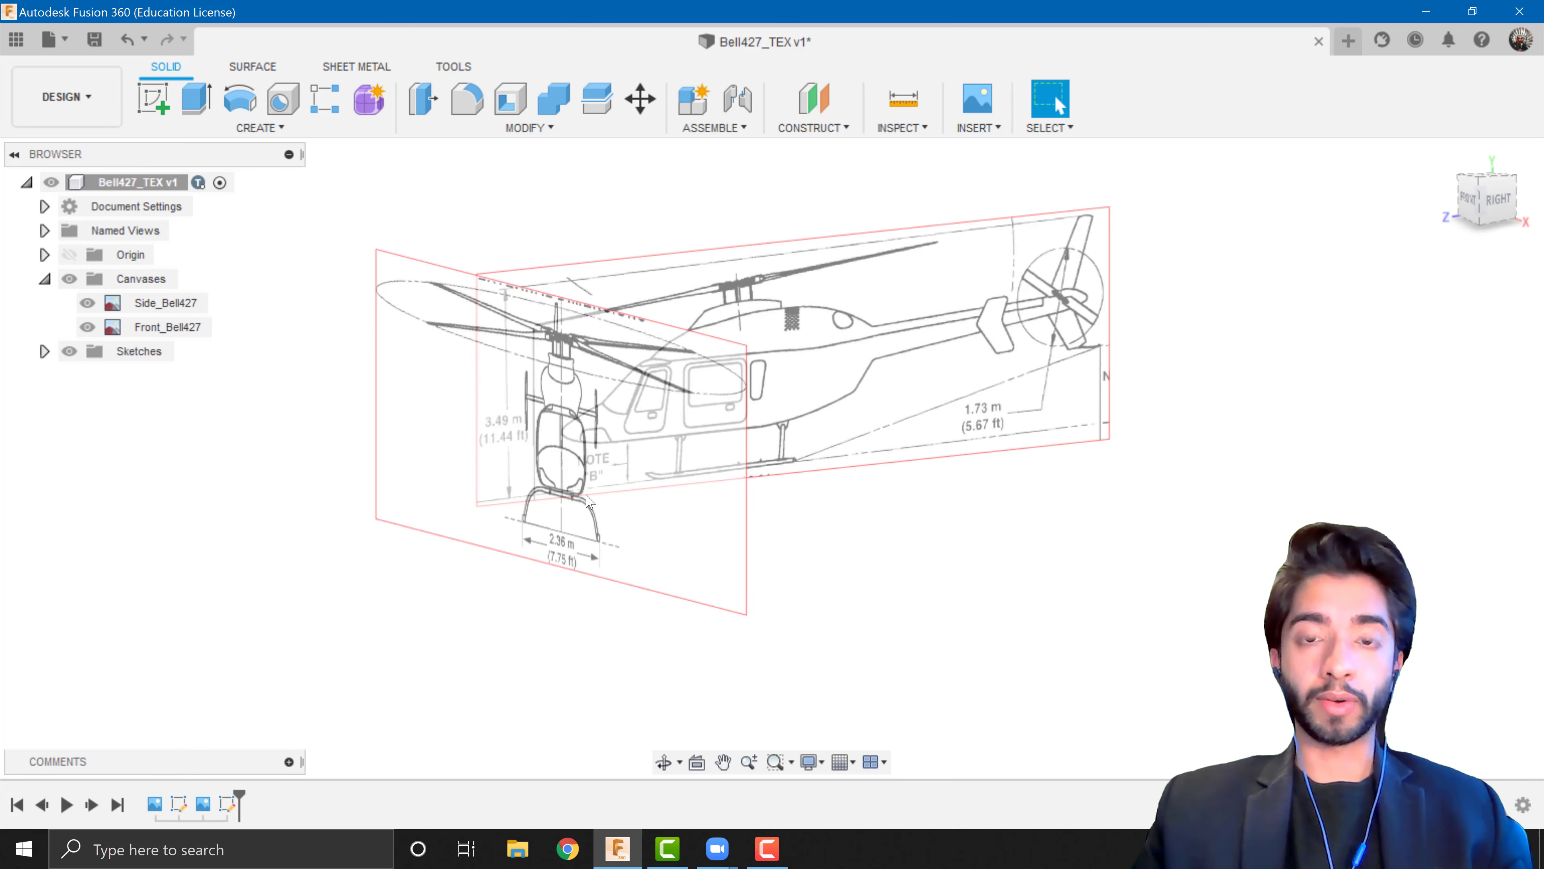
right_click(173, 329)
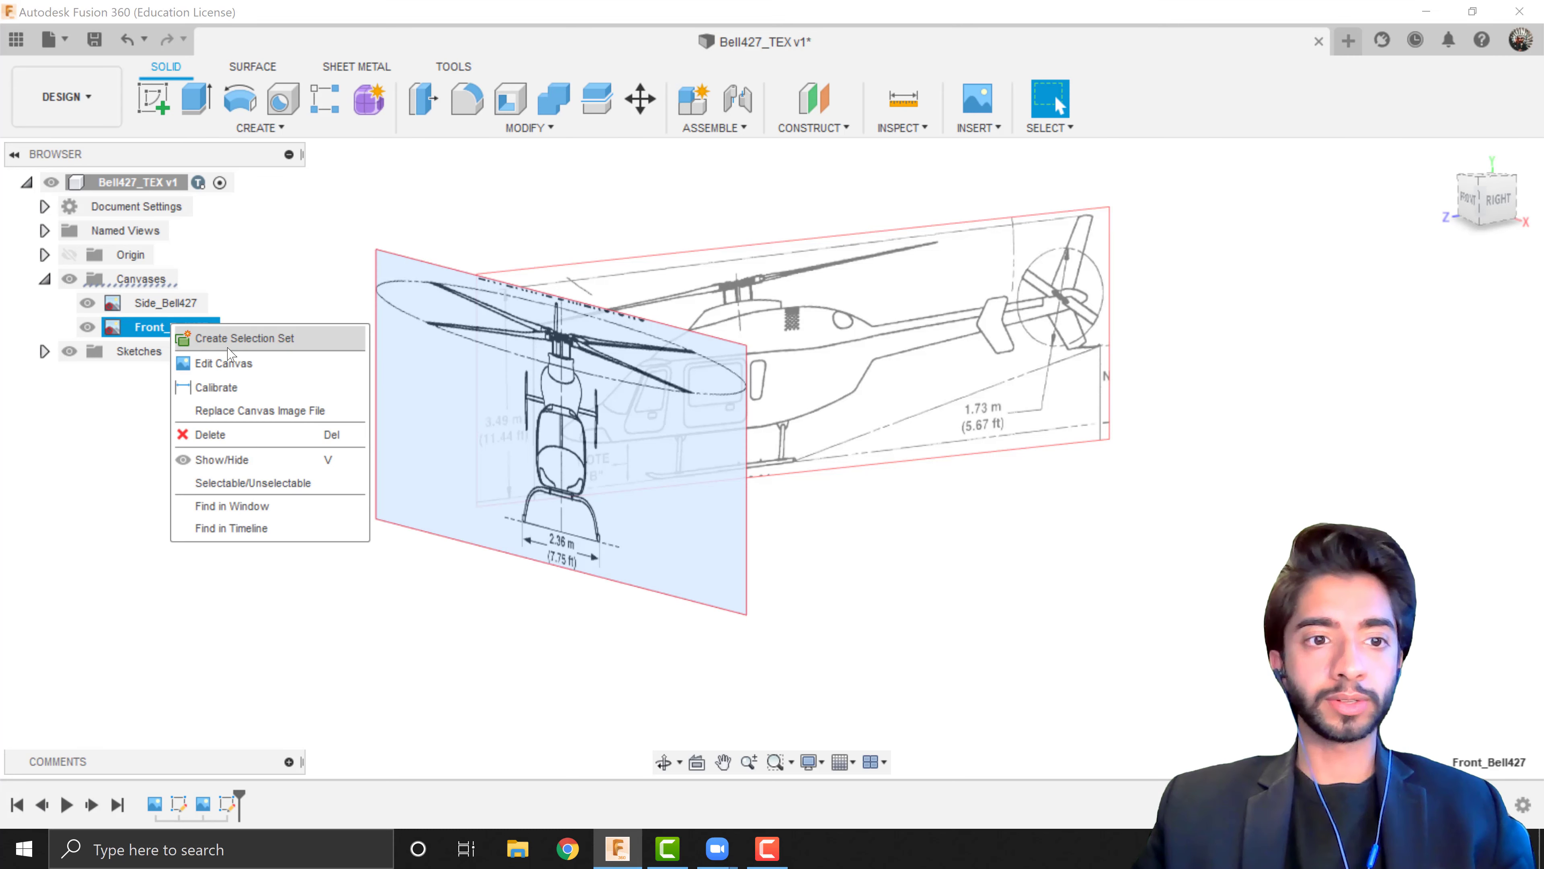
left_click(244, 368)
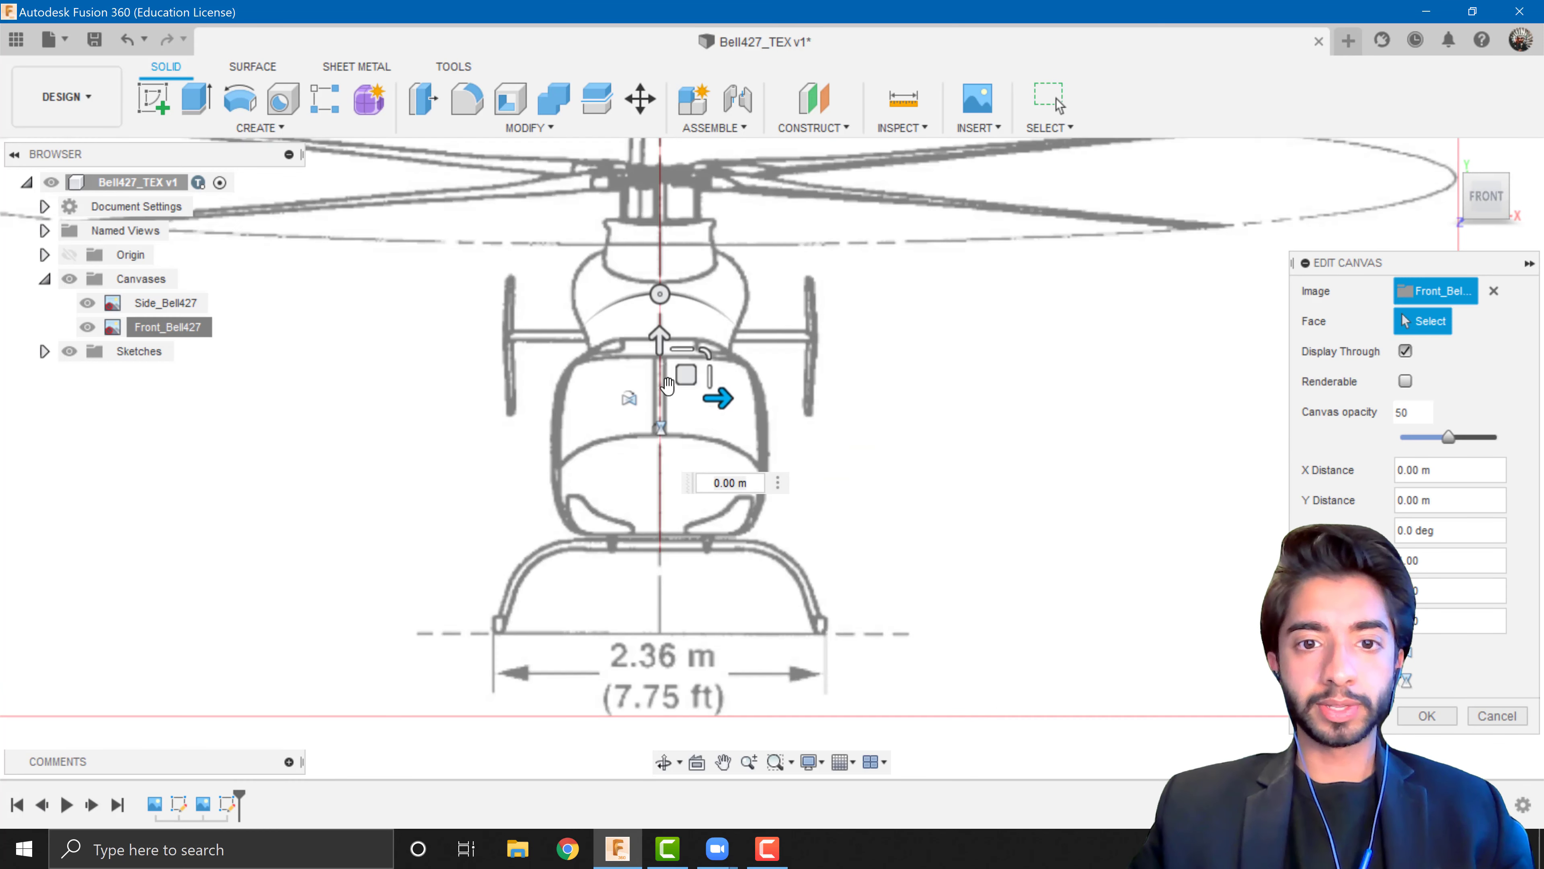
left_click_drag(662, 338, 662, 295)
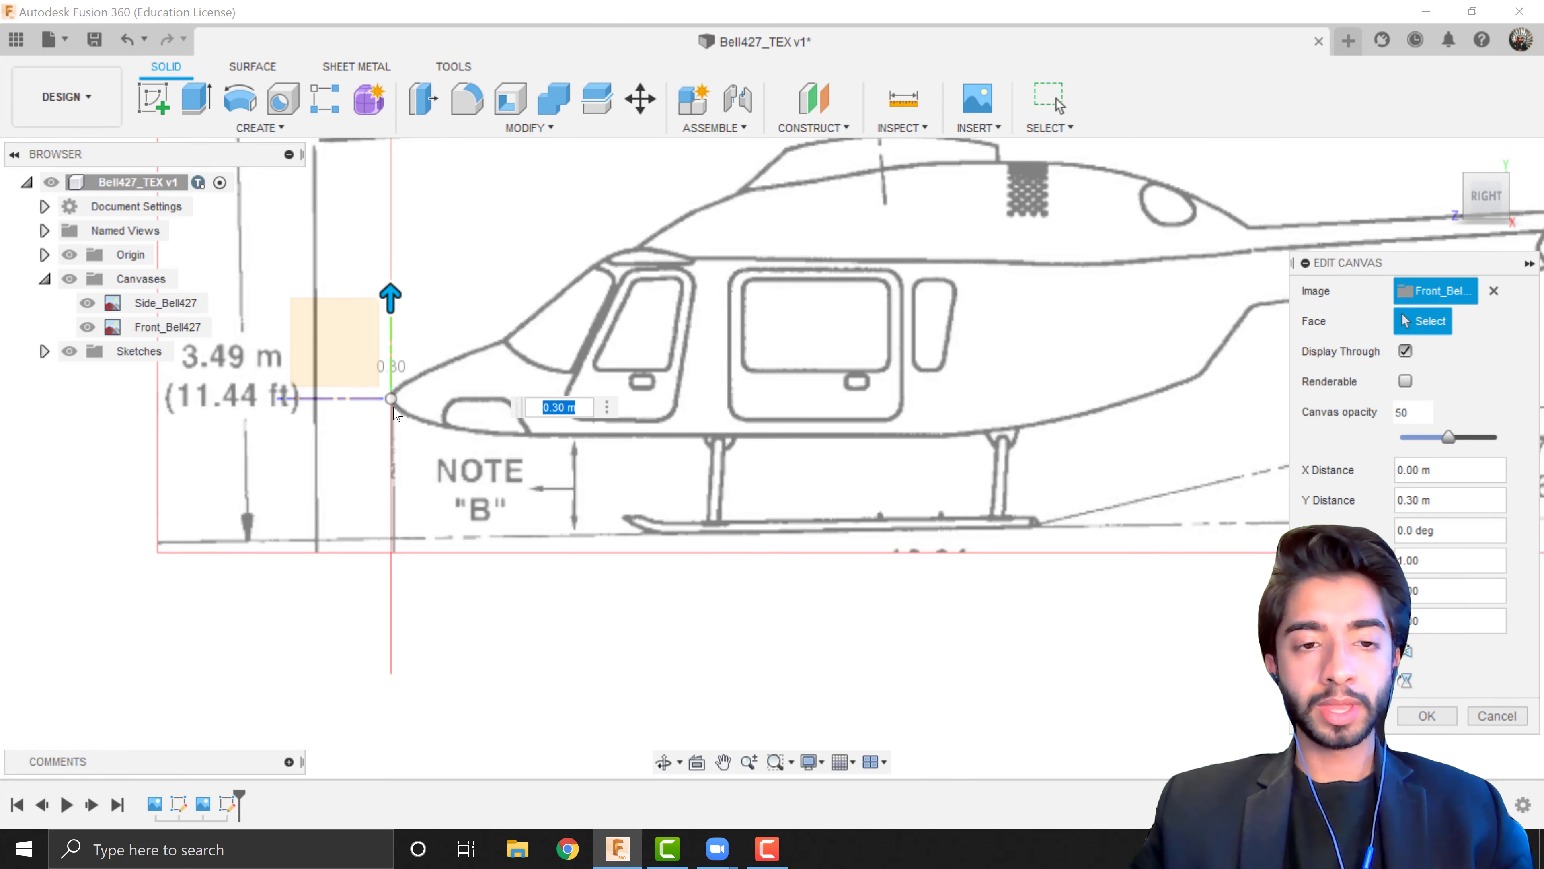
Raise the front canvas to a Y distance of 0.70 m, judging its height against the side canvas
scroll(784, 535, "down", 3)
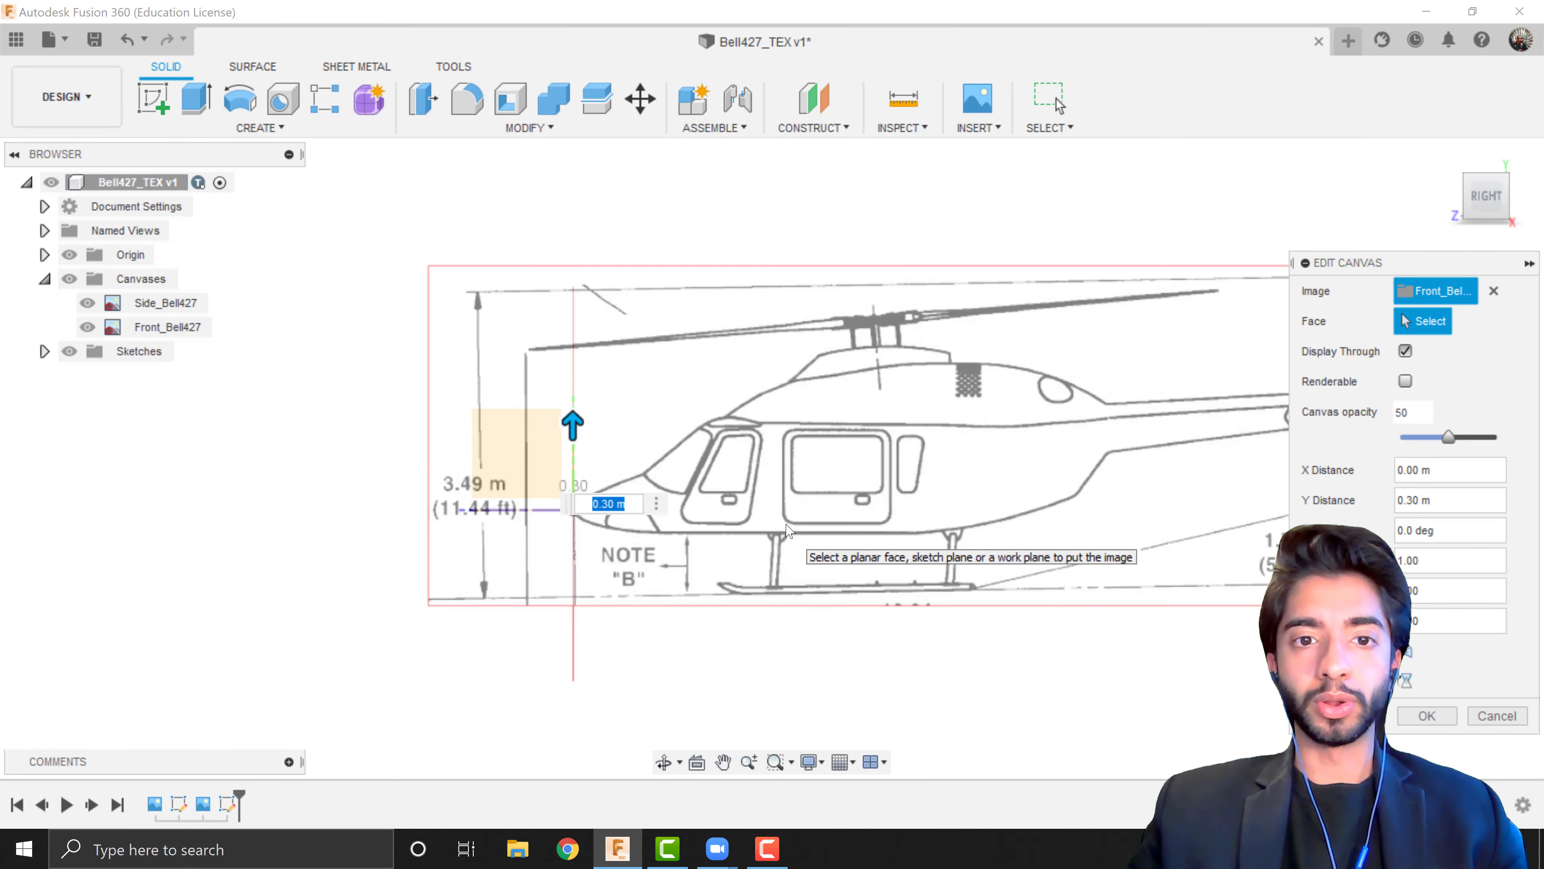
scroll(788, 530, "up", 1)
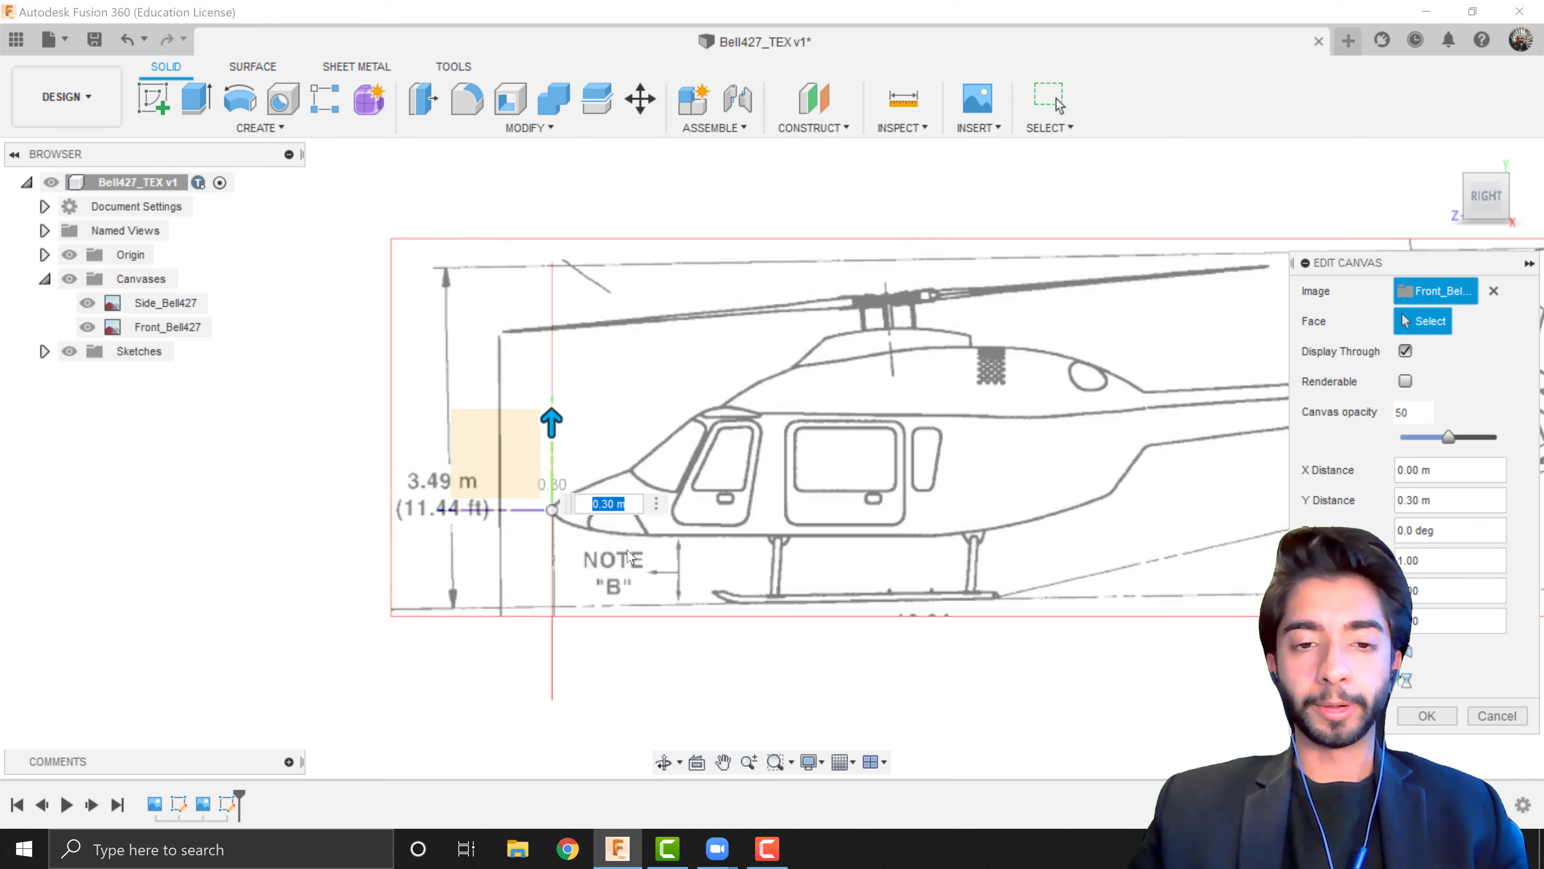
middle_click_drag(630, 557, 577, 429, "shift")
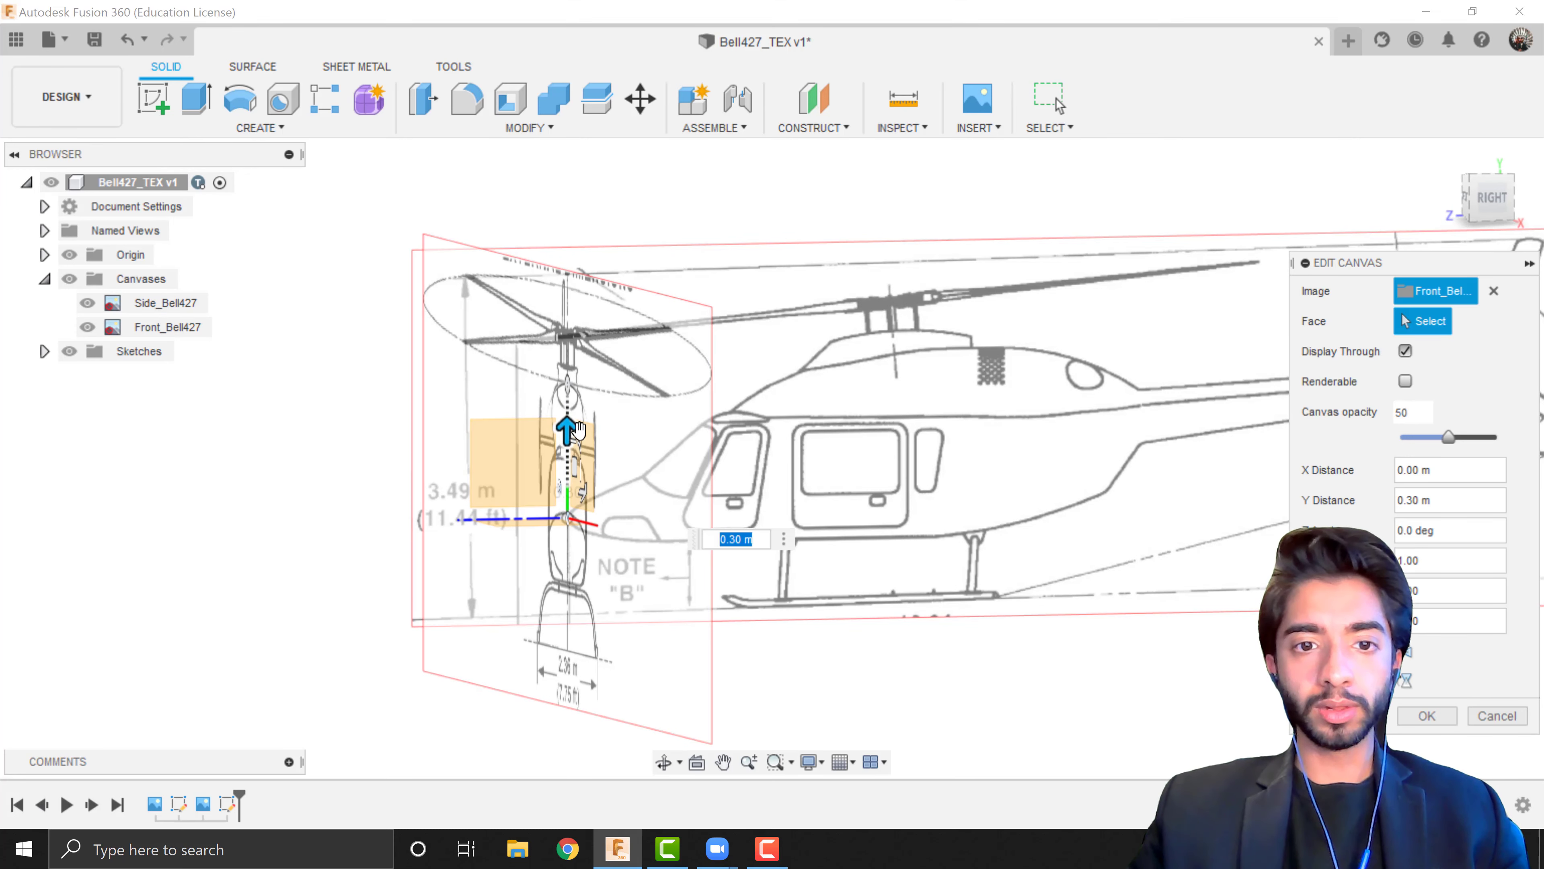
left_click_drag(578, 428, 578, 394)
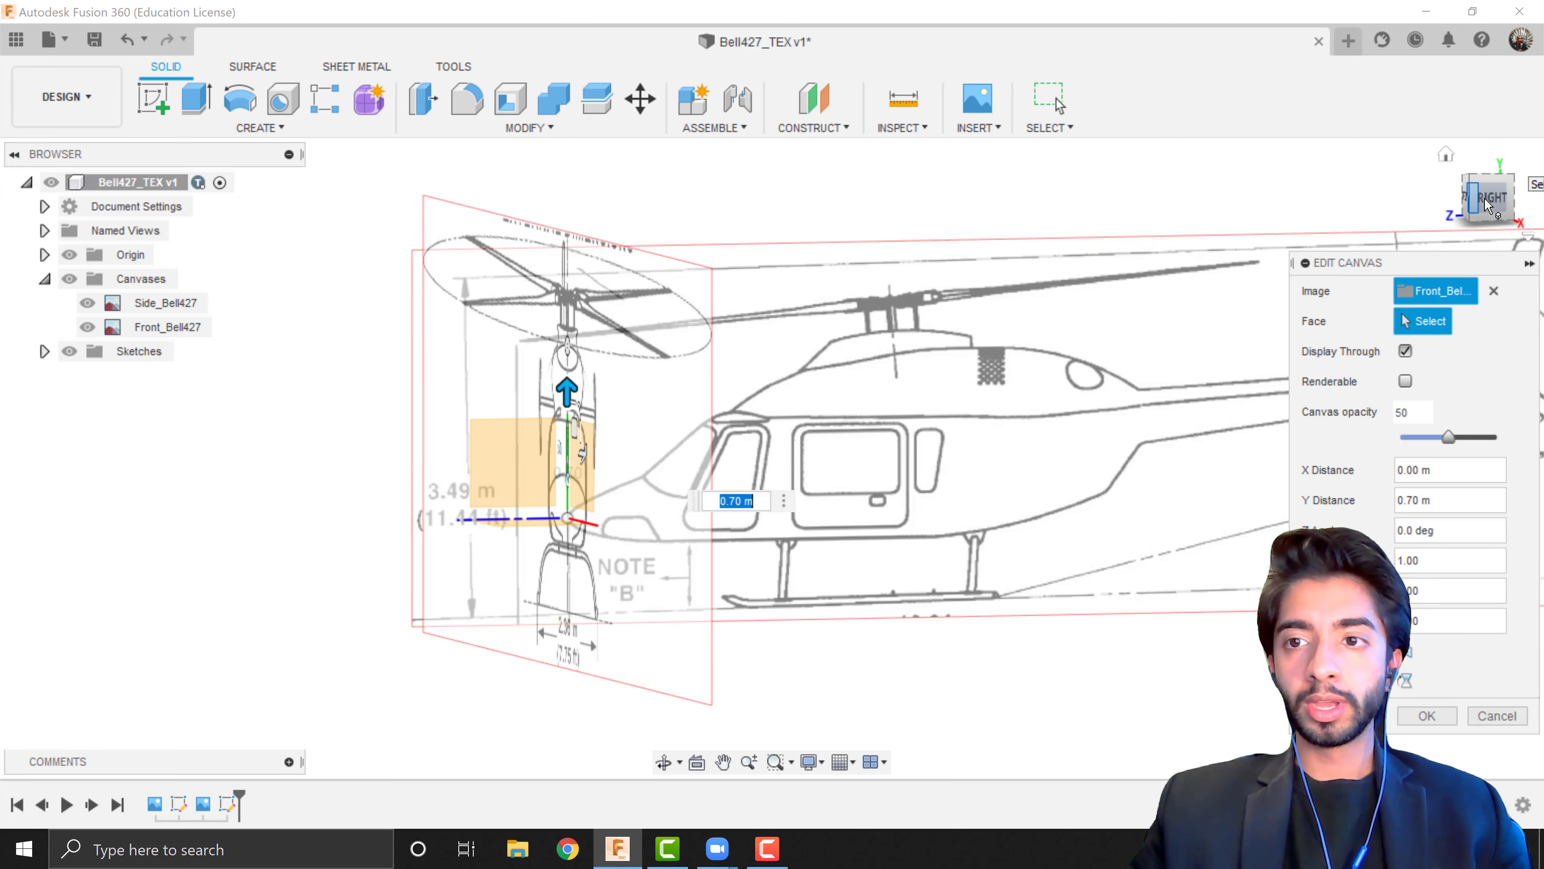
Compare both canvases from the front-right edge, set the front canvas's Y distance to 0.65 m, and confirm the edit
middle_click_drag(1315, 199, 1334, 206, "shift")
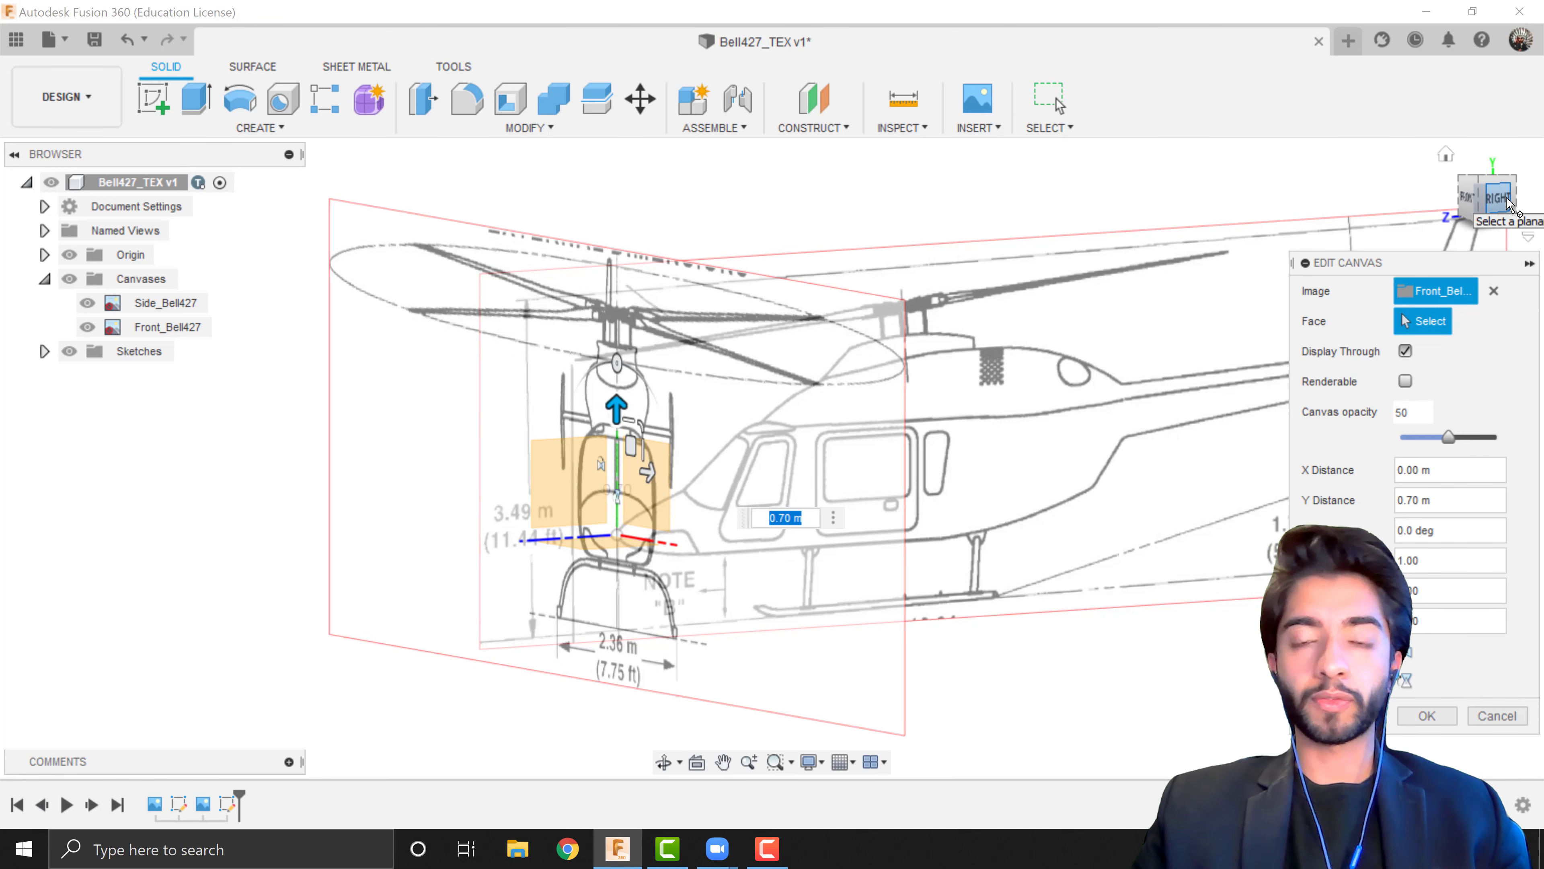
left_click(1481, 204)
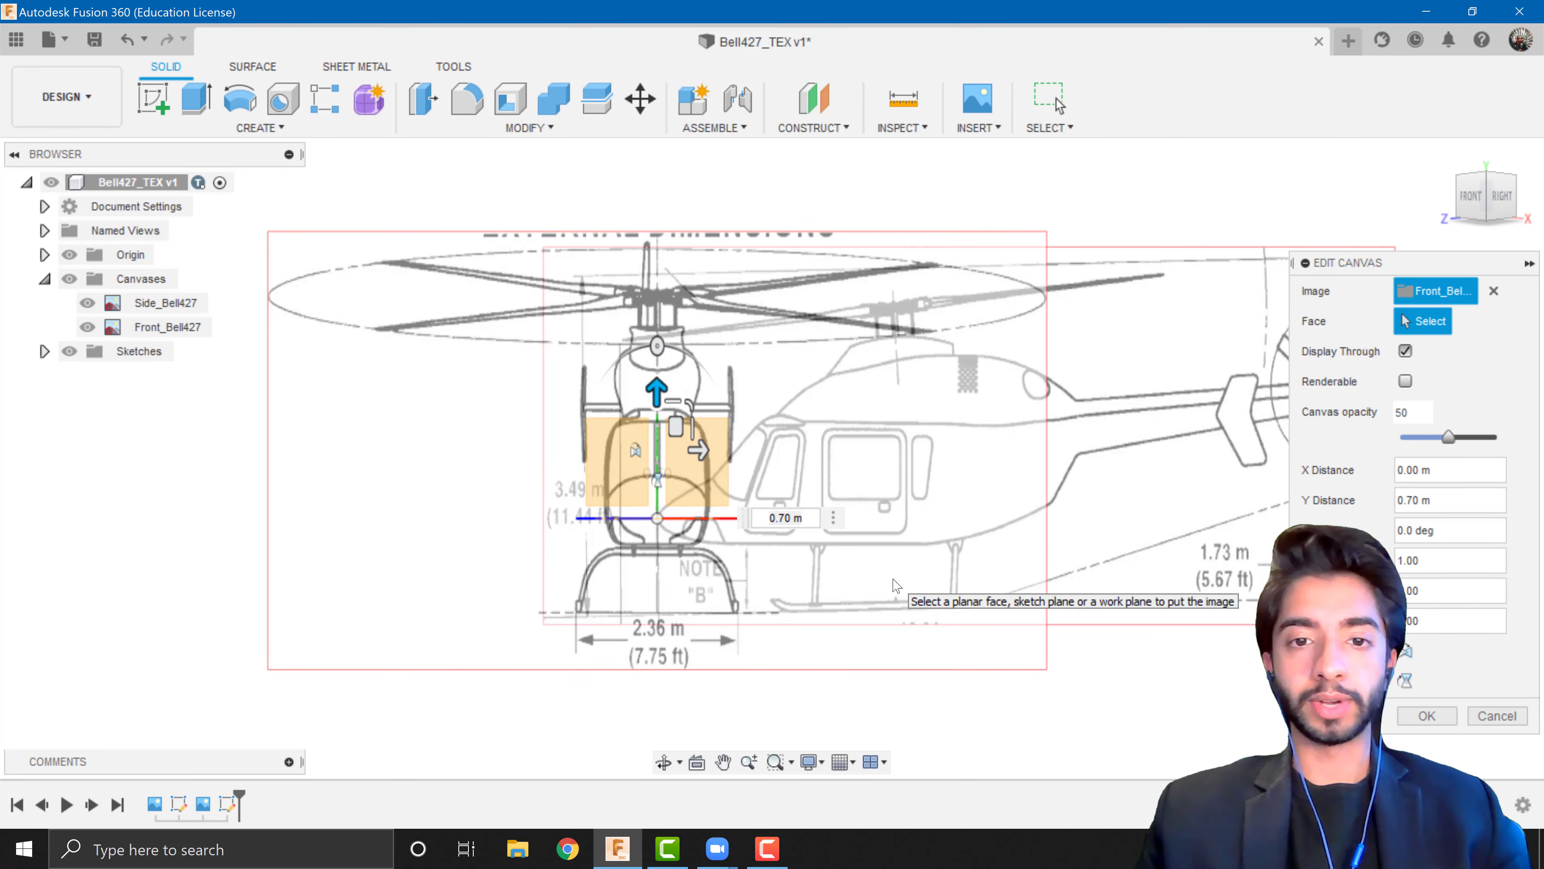
scroll(863, 424, "up", 5)
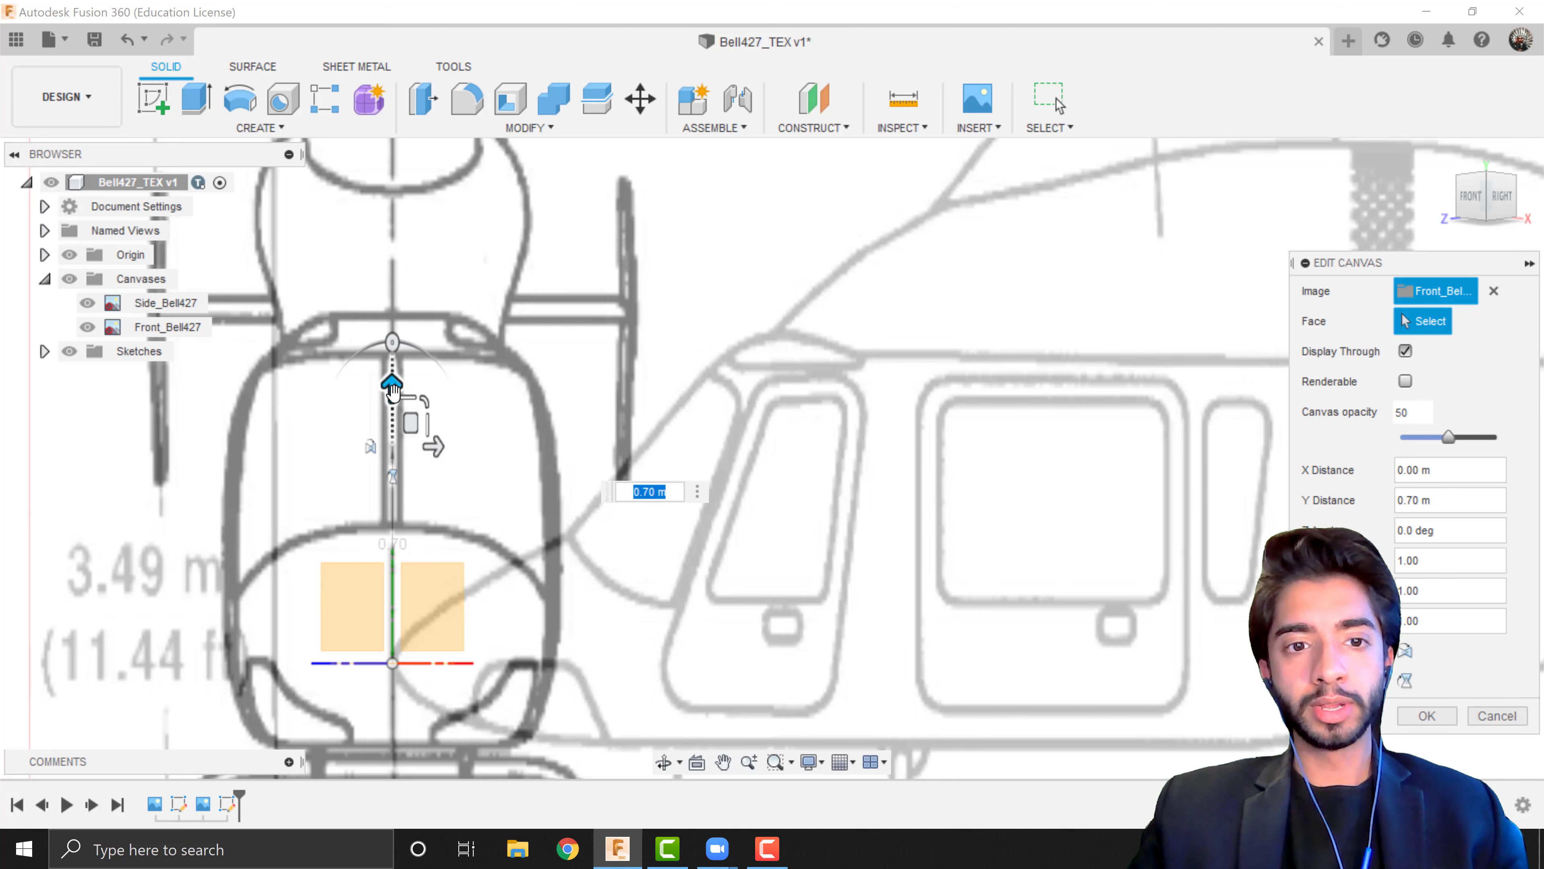
left_click_drag(392, 392, 393, 436)
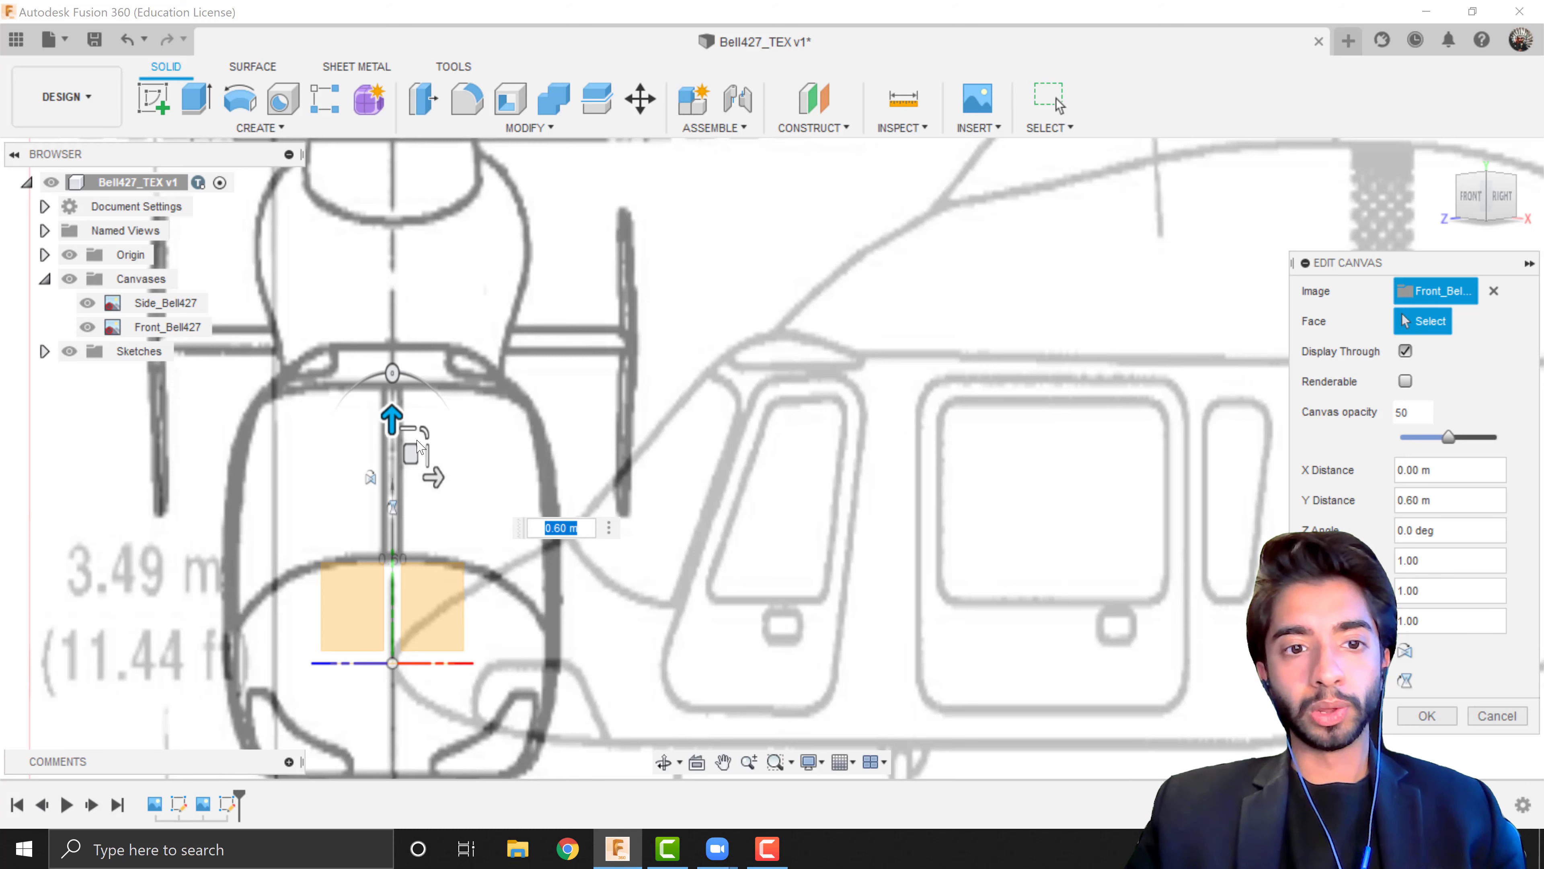
left_click_drag(392, 426, 392, 366)
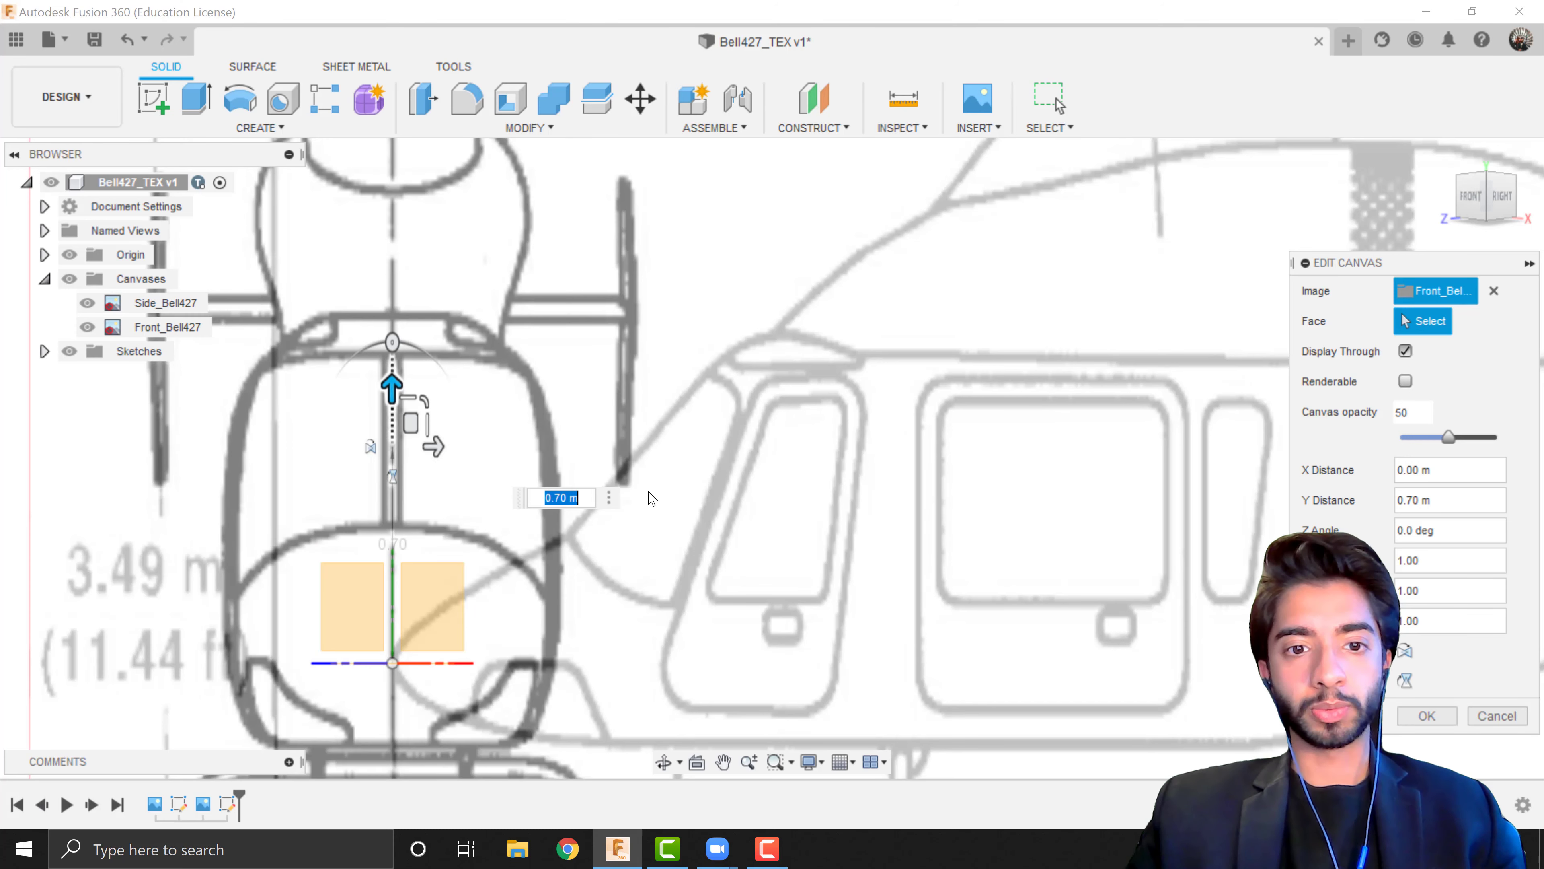
type("0.65")
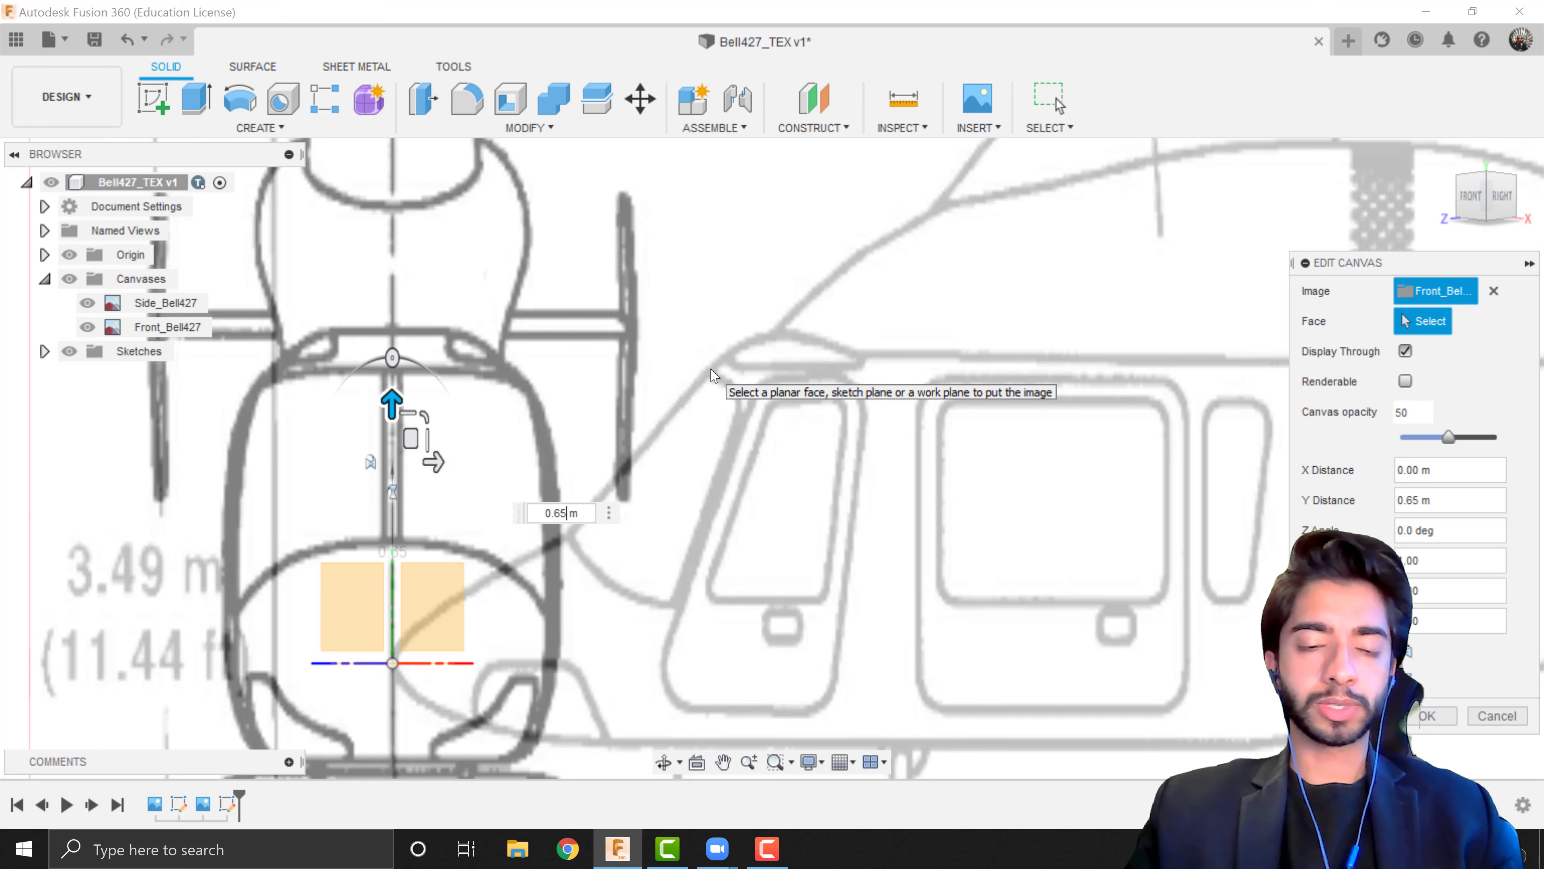
key("Return")
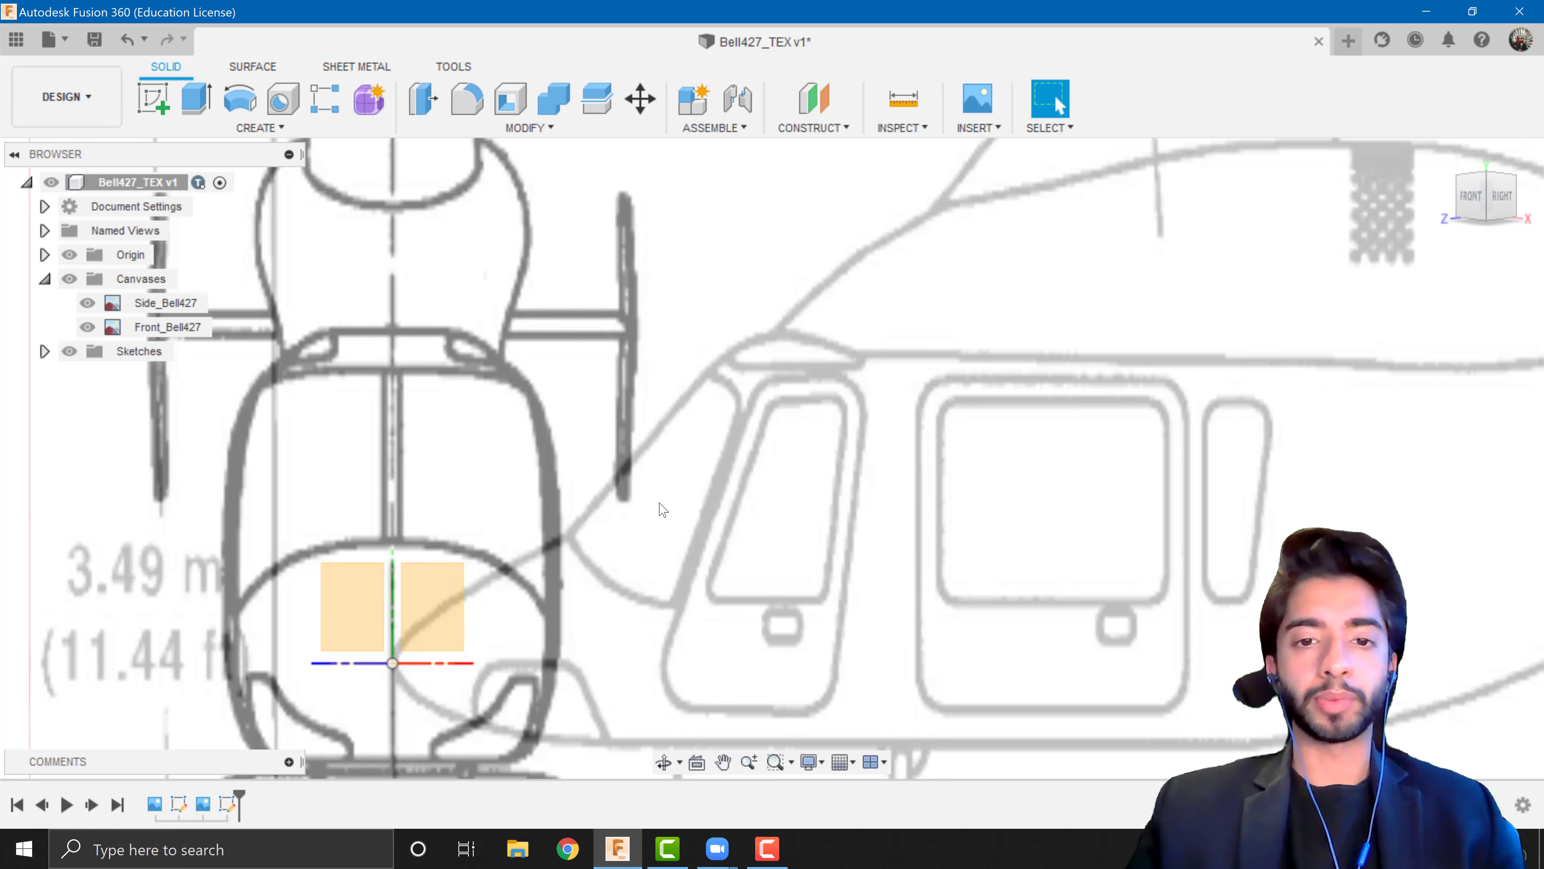
Examine how the front and side canvases line up in height at the cabin, skids and ground line
scroll(663, 510, "down", 5)
scroll(663, 509, "down", 3)
left_click(69, 254)
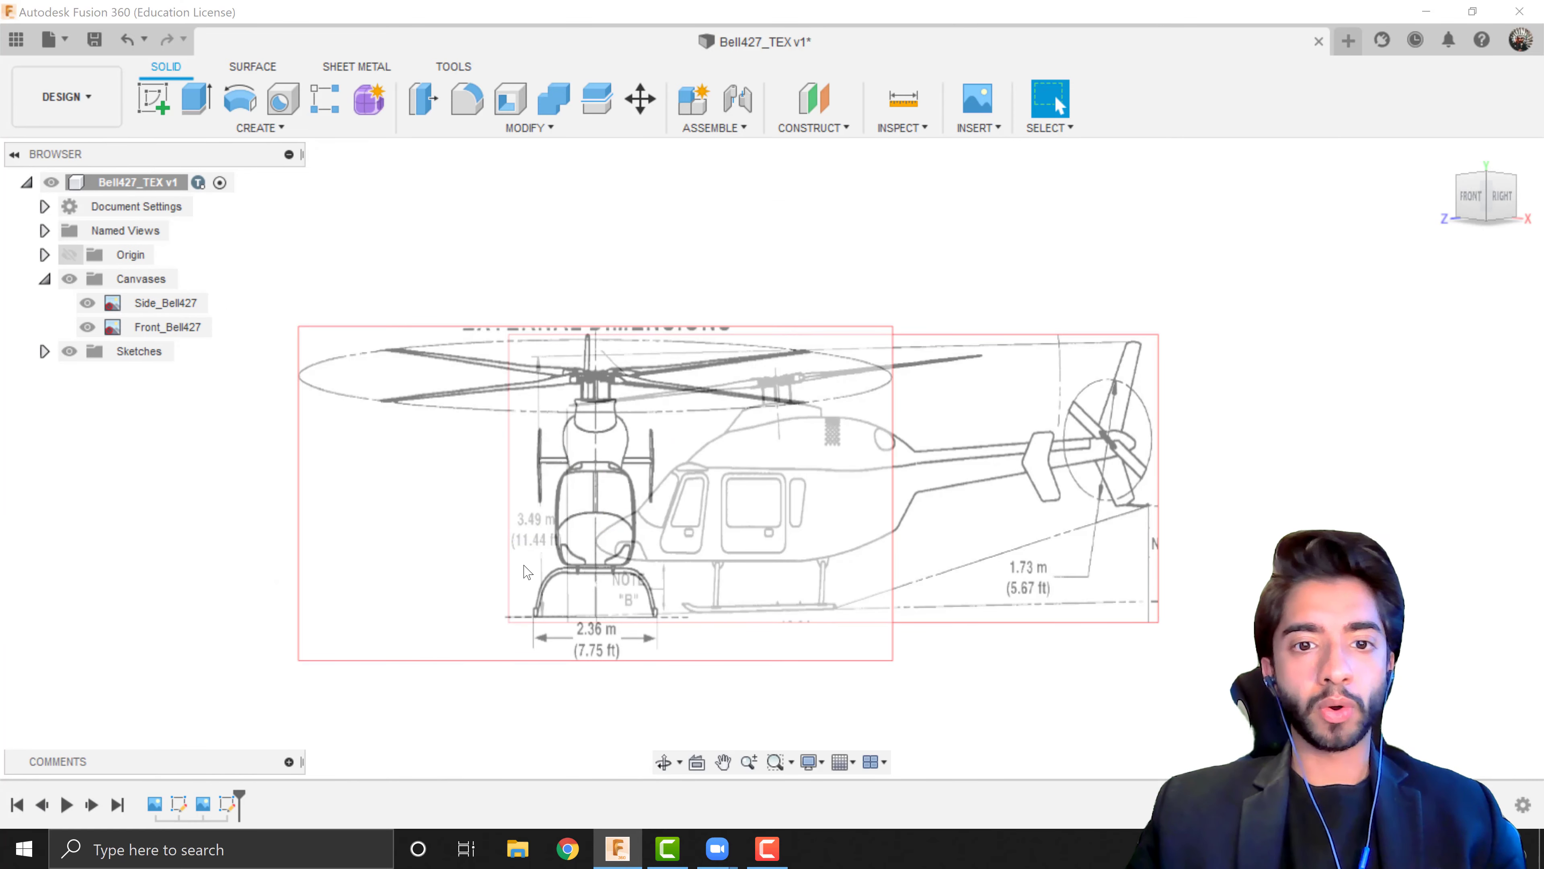
mouse_move(725, 619)
left_mouse_down()
mouse_move(520, 628)
mouse_move(817, 624)
mouse_move(697, 625)
left_mouse_up()
middle_click_drag(698, 624, 686, 631, "shift")
scroll(516, 625, "up", 5)
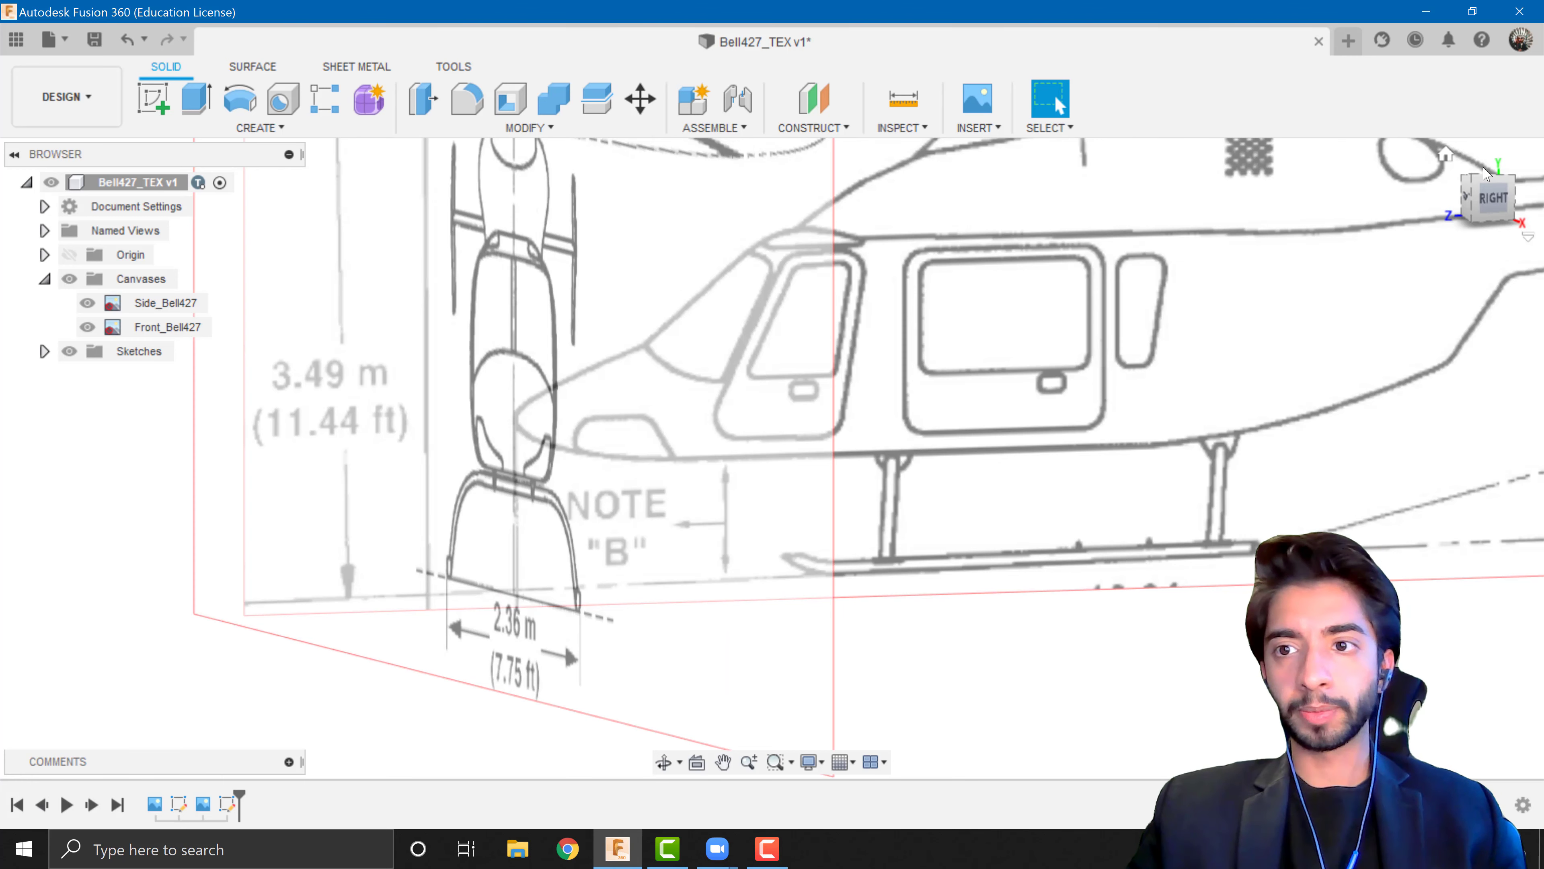
left_click(1469, 208)
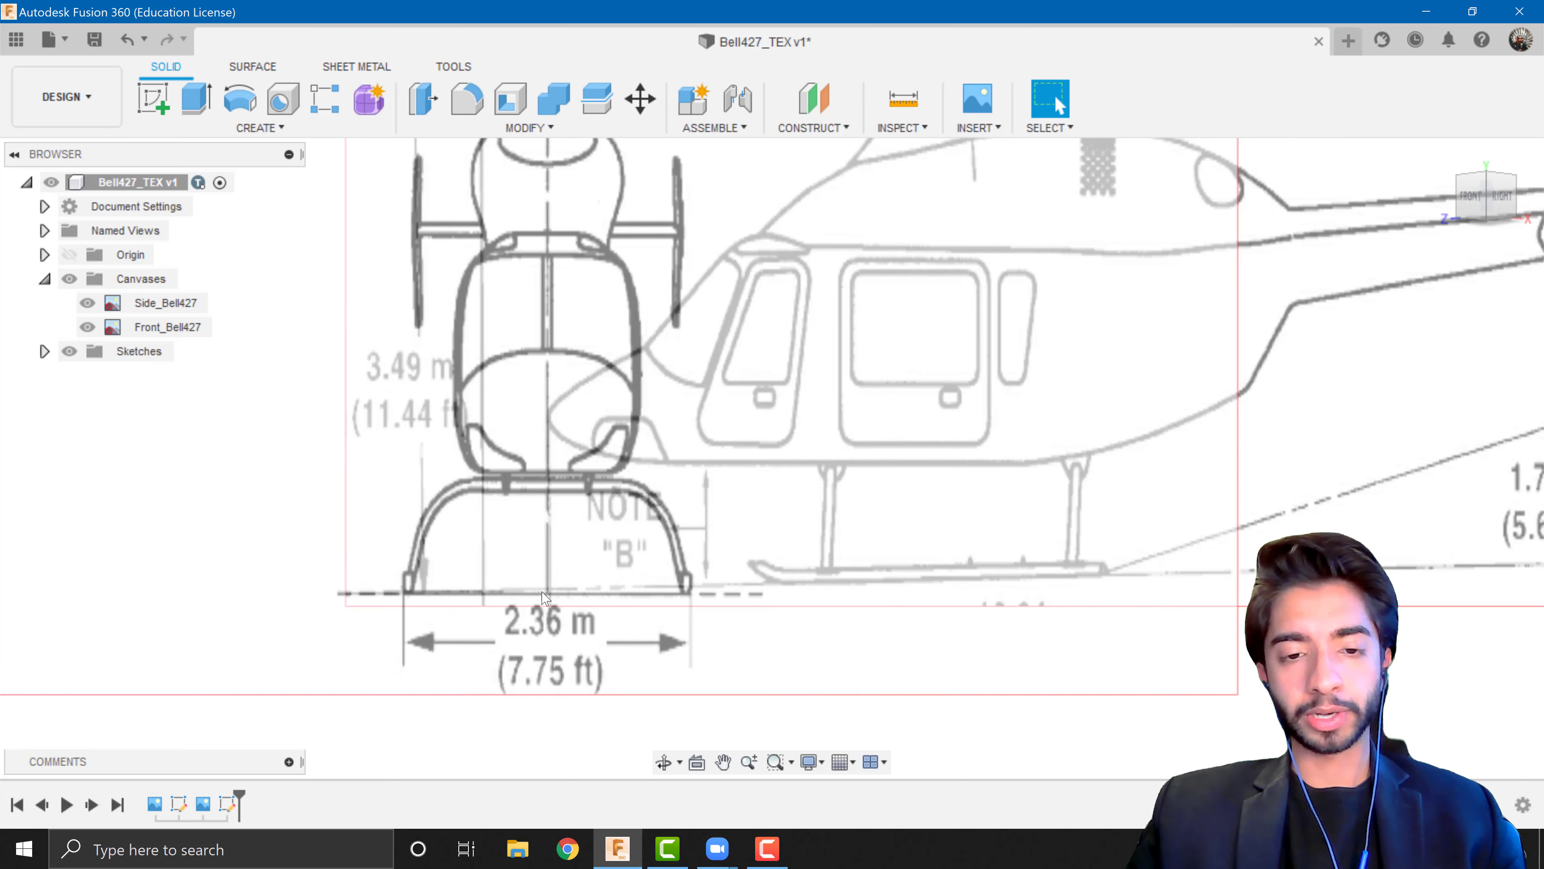
scroll(595, 595, "down", 5)
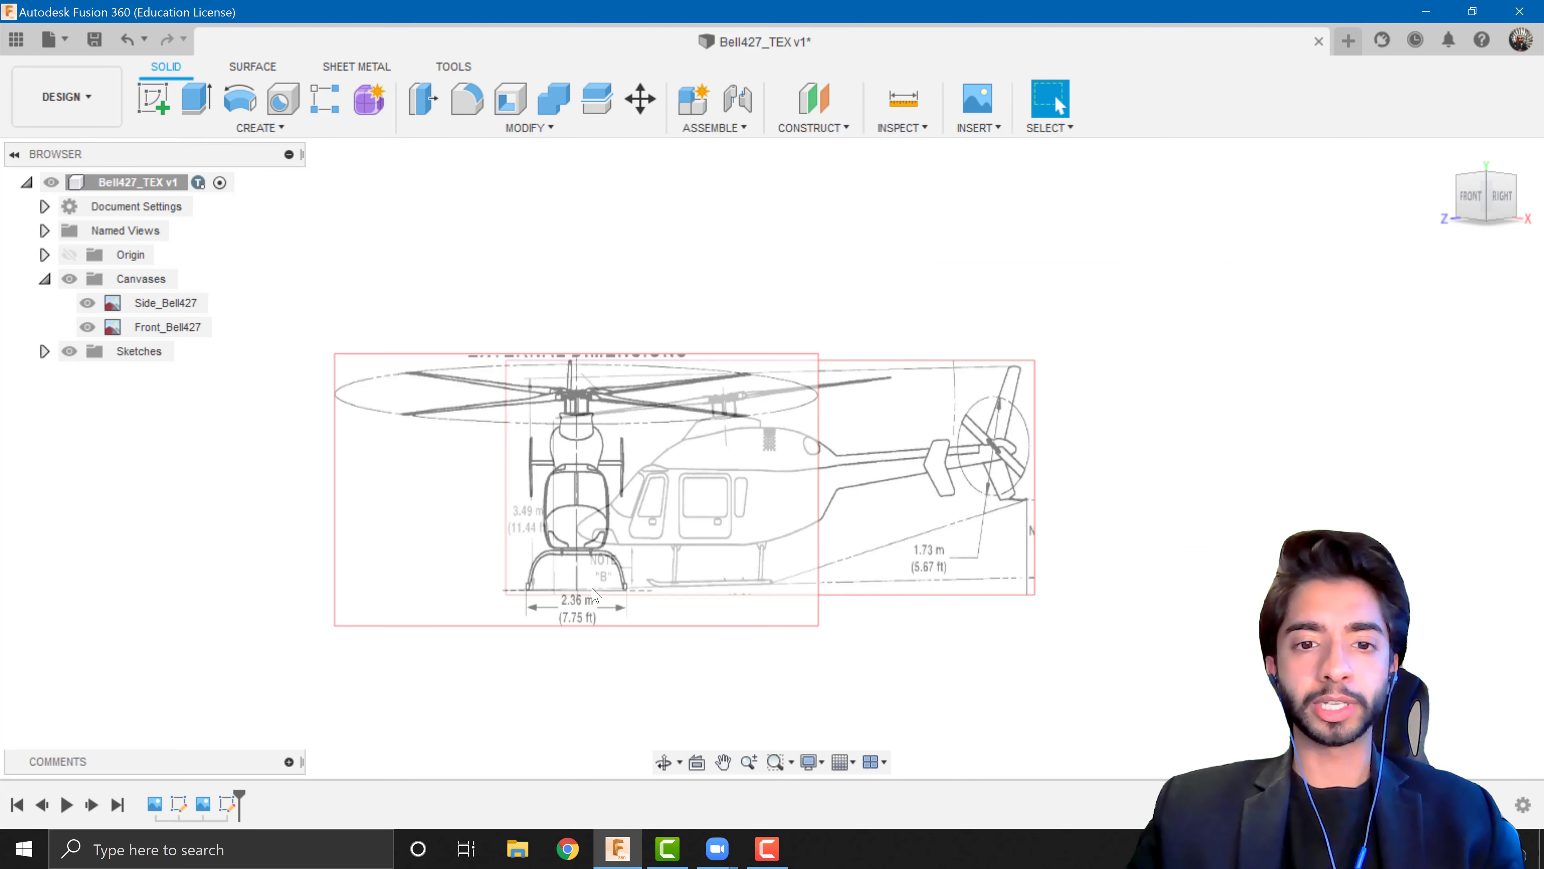
scroll(595, 595, "up", 3)
scroll(620, 584, "down", 2)
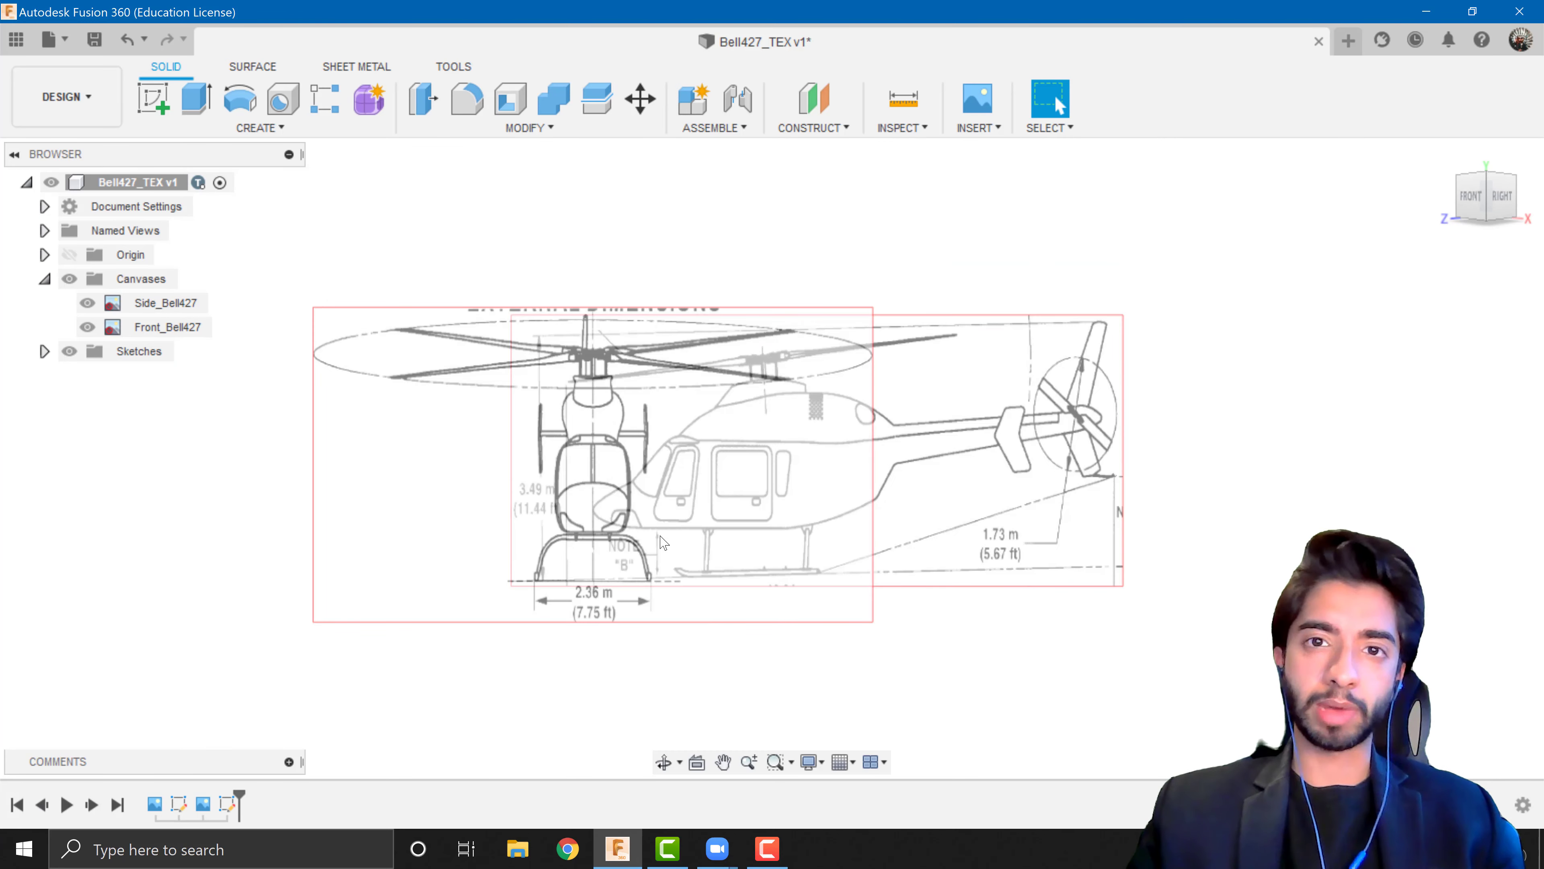
middle_click_drag(684, 508, 660, 482)
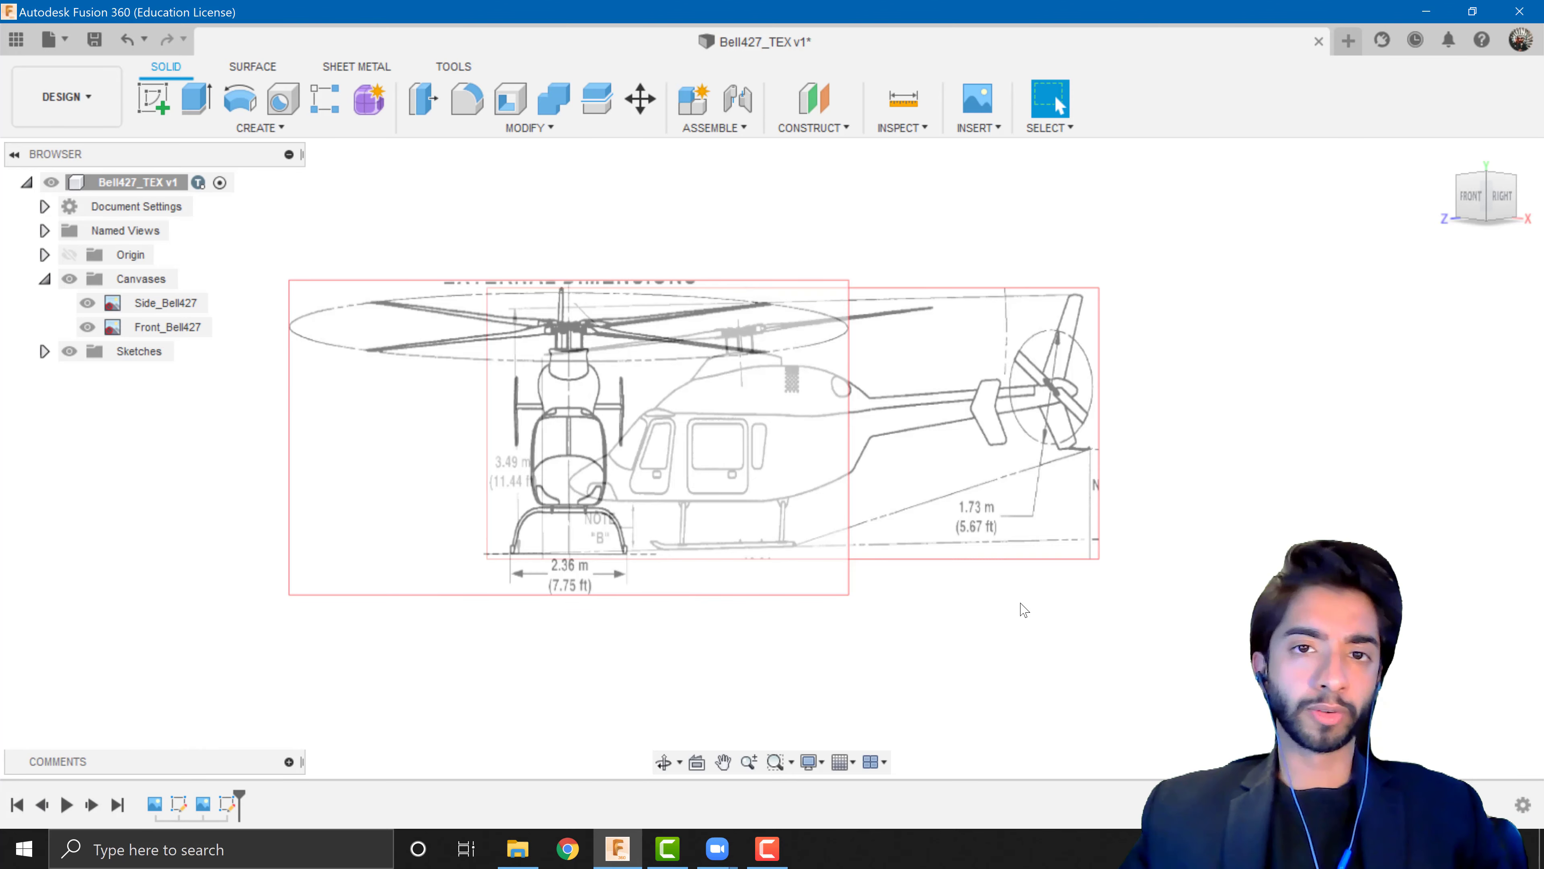
middle_click_drag(969, 545, 907, 546, "shift")
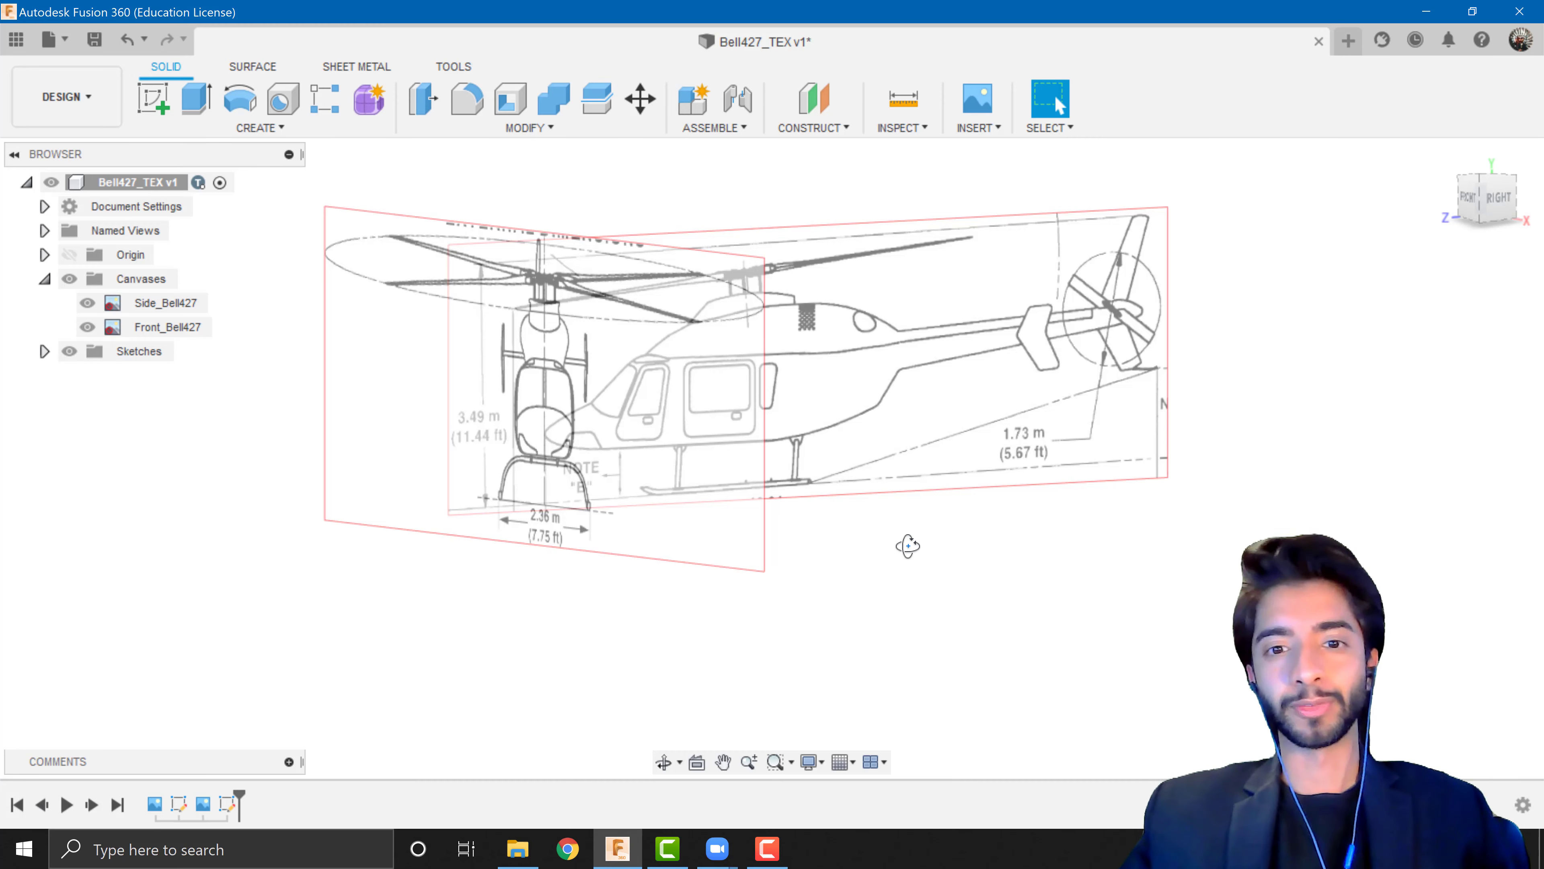
middle_click_drag(908, 546, 910, 554, "shift")
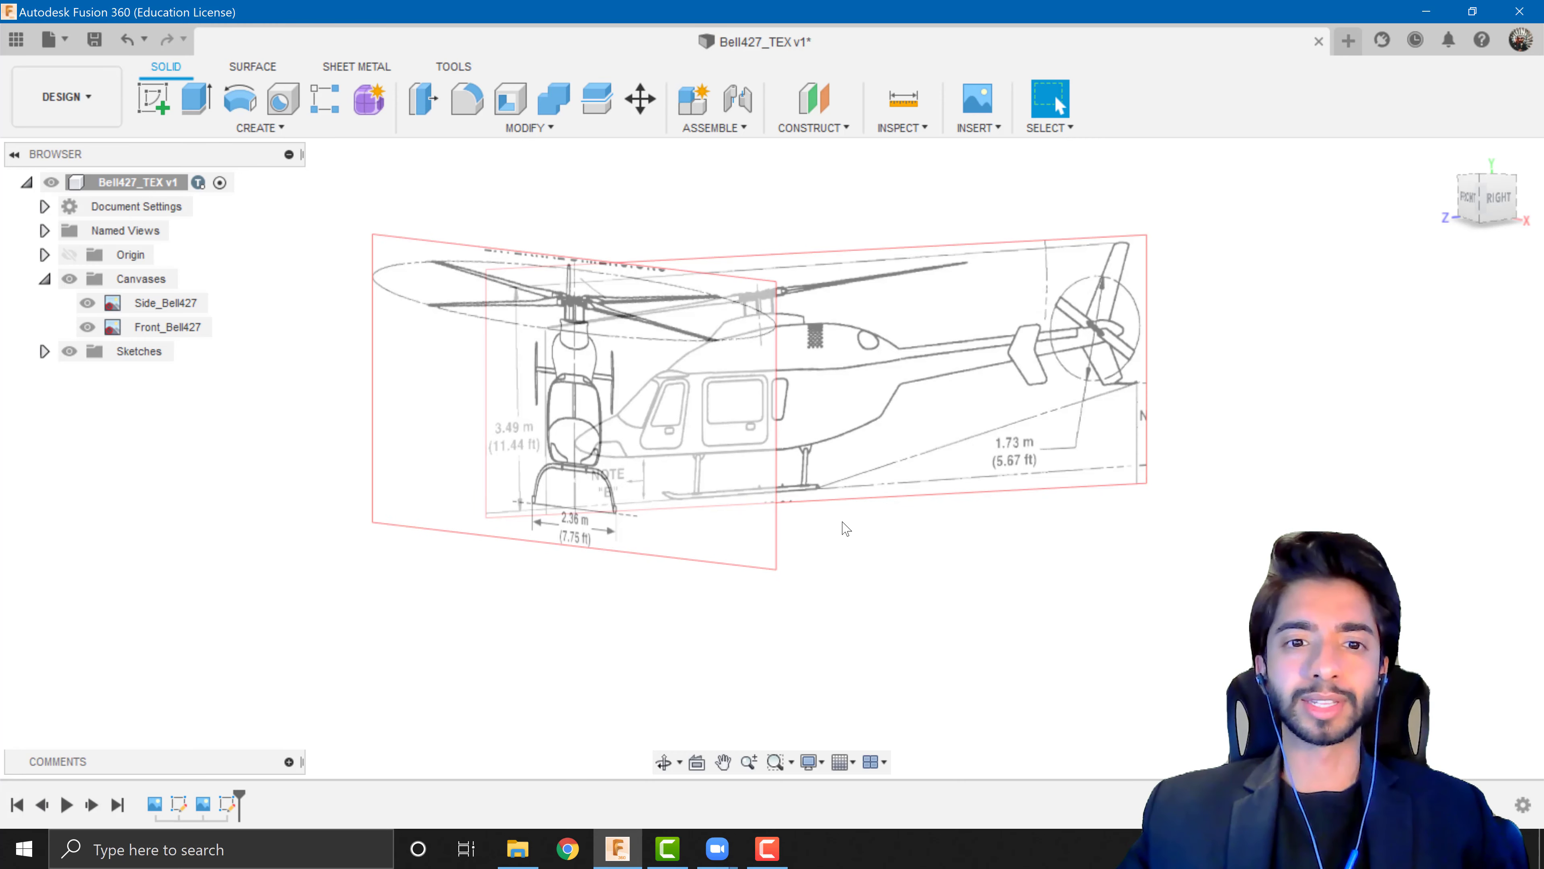
middle_click_drag(837, 515, 763, 586, "shift")
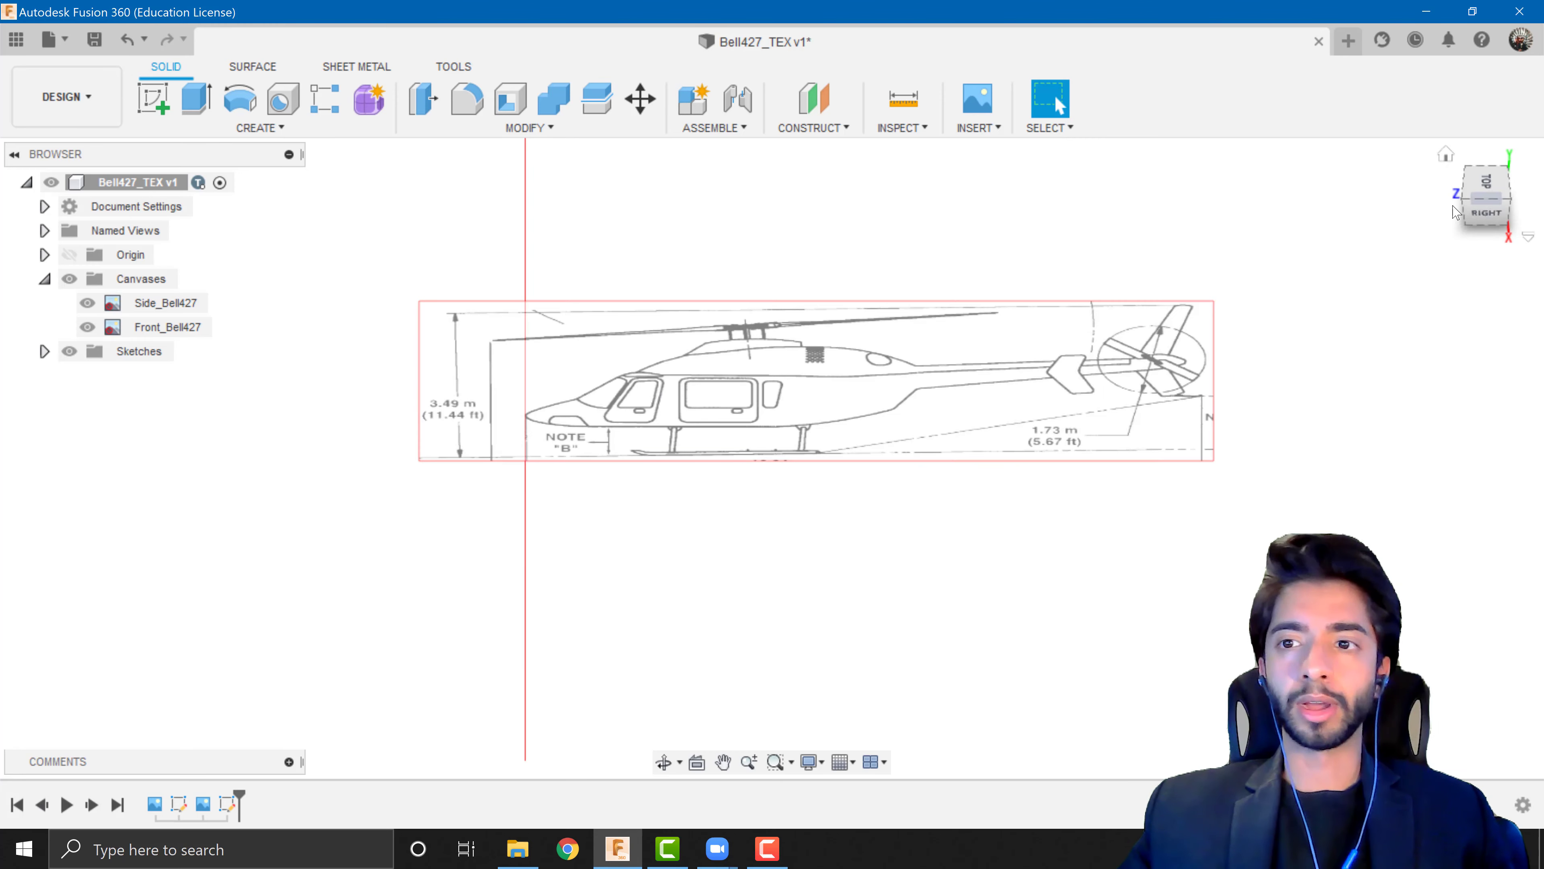
Insert the Top_Bell427 image from the computer as a canvas on the horizontal XZ origin plane
left_click(1489, 194)
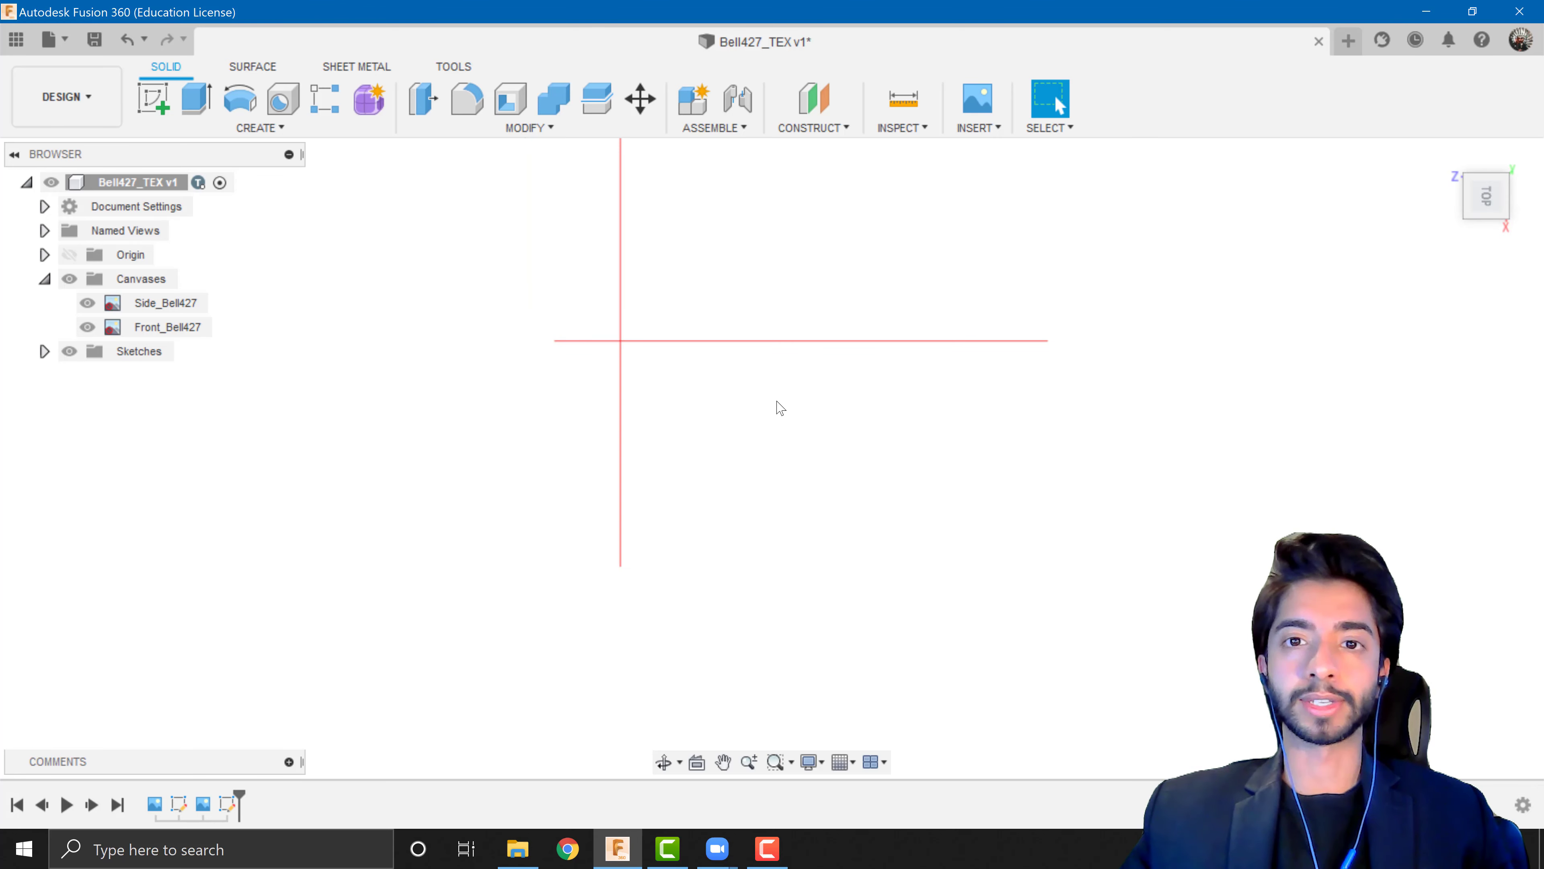
middle_click_drag(789, 400, 947, 134, "shift")
left_click(975, 127)
left_click(1001, 193)
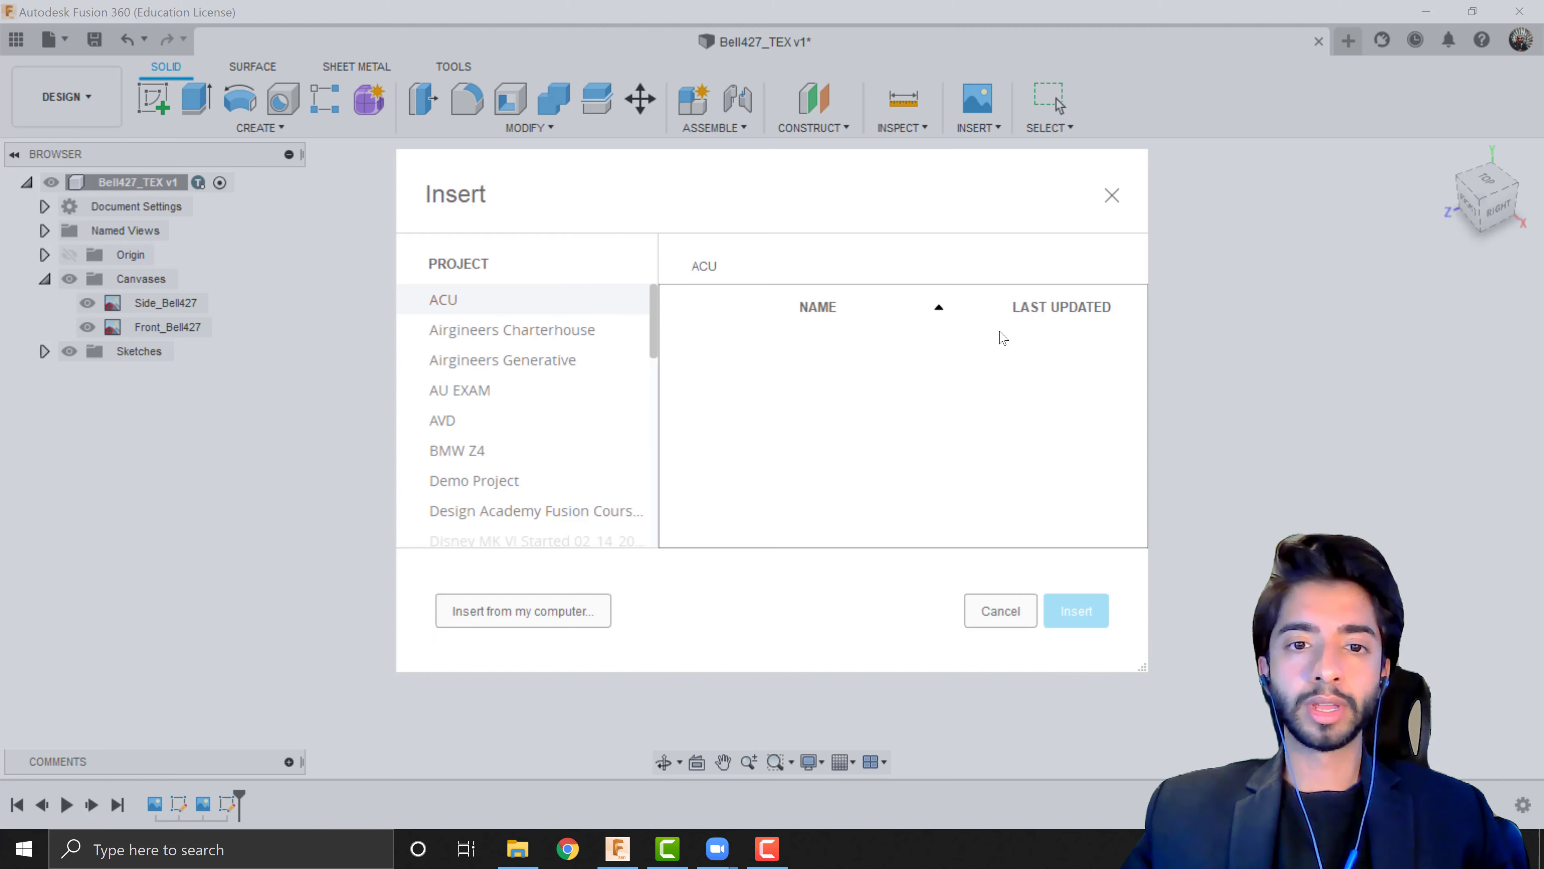
left_click(515, 614)
double_click(467, 197)
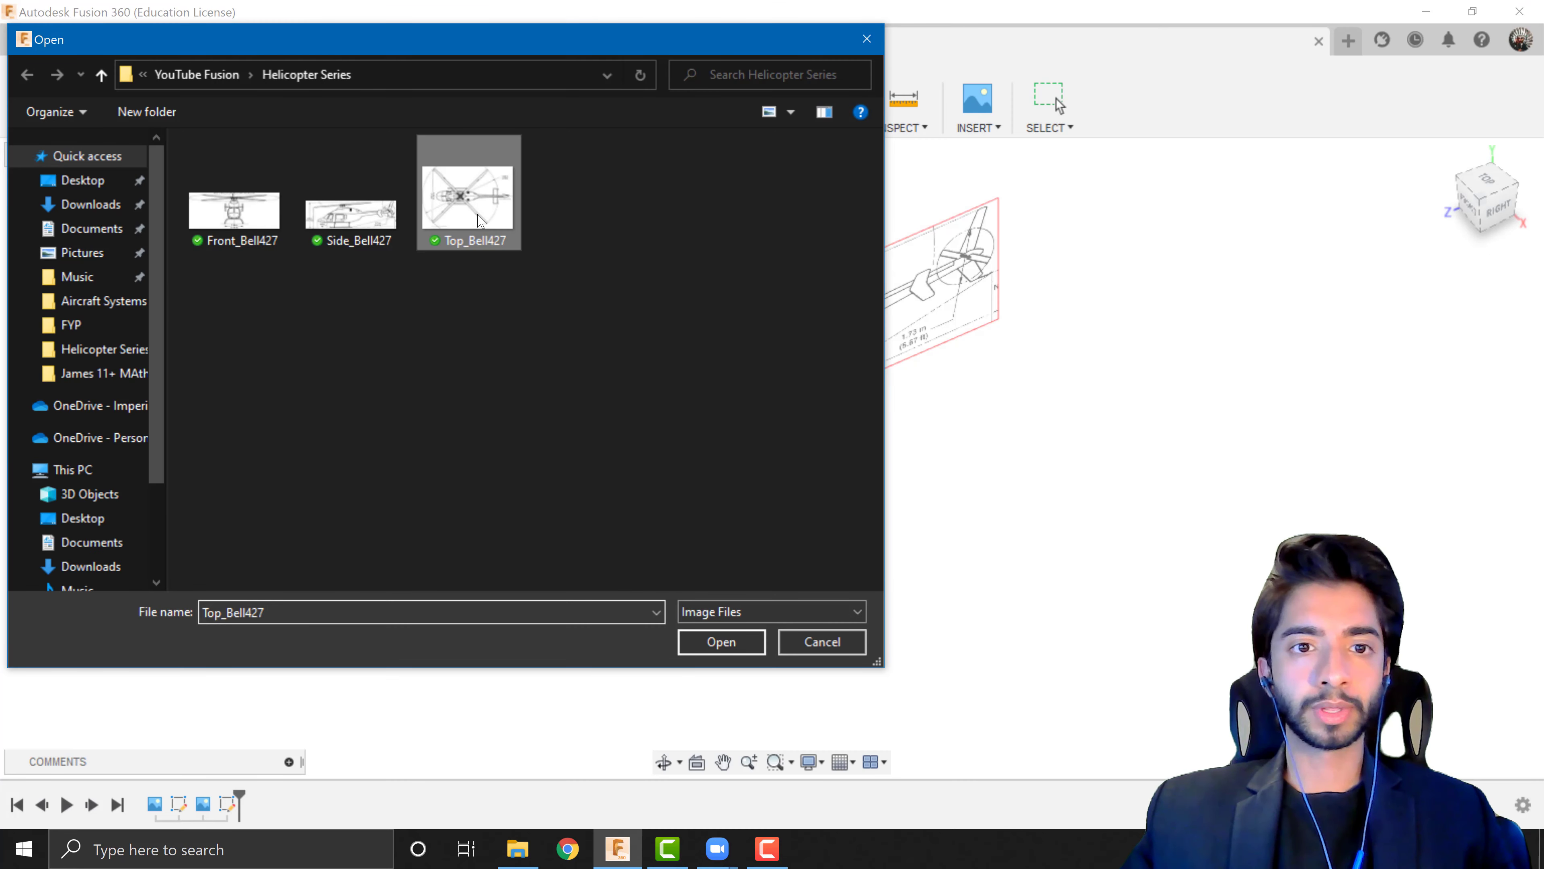
middle_click_drag(845, 426, 828, 470, "shift")
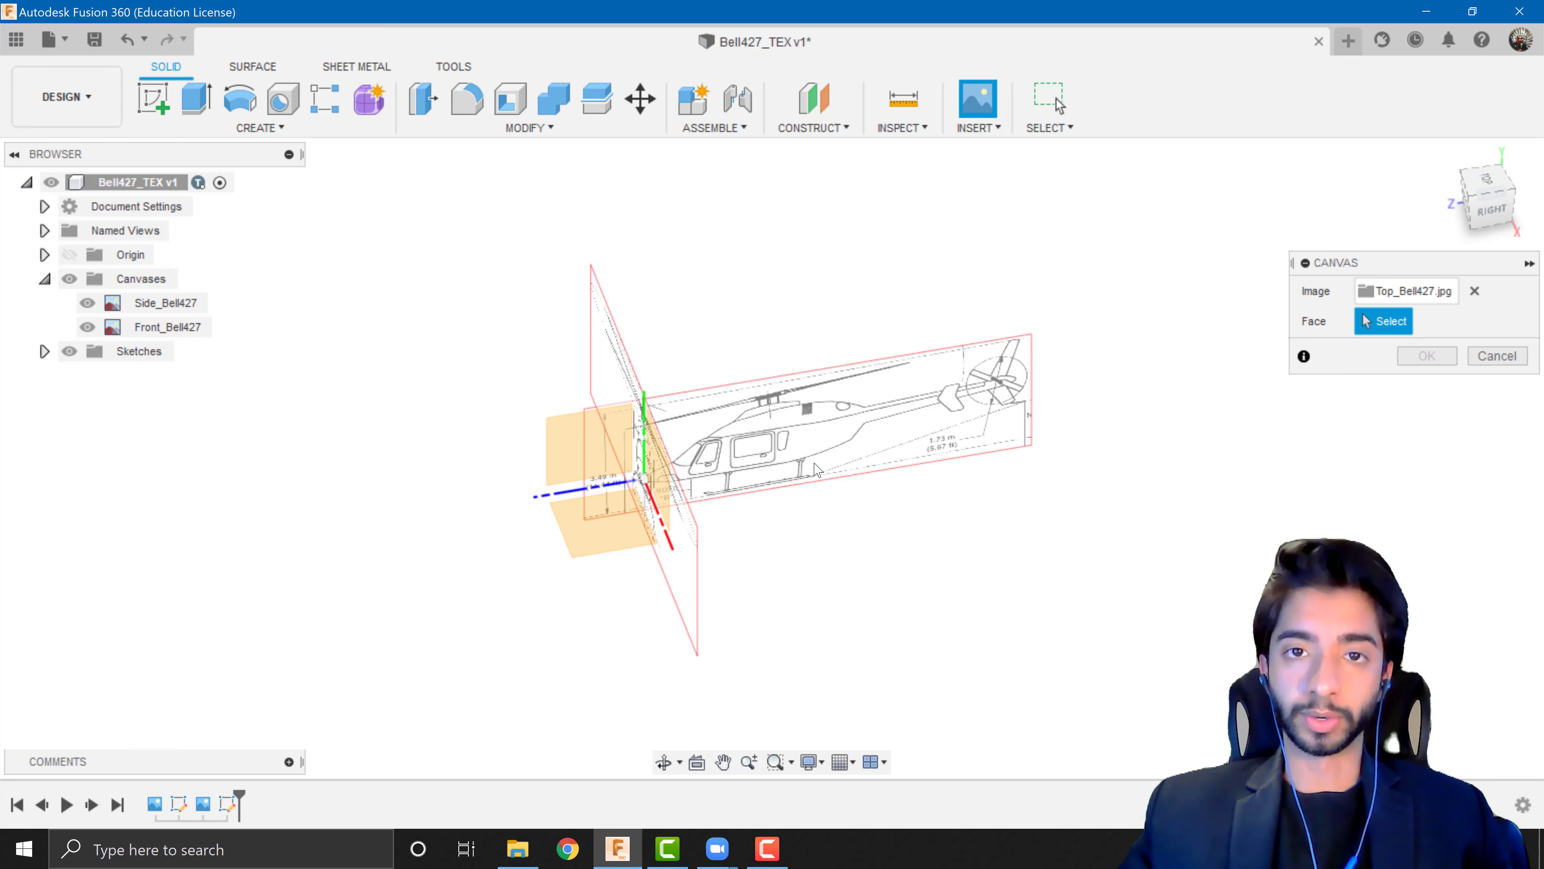
middle_click_drag(989, 479, 1009, 498, "shift")
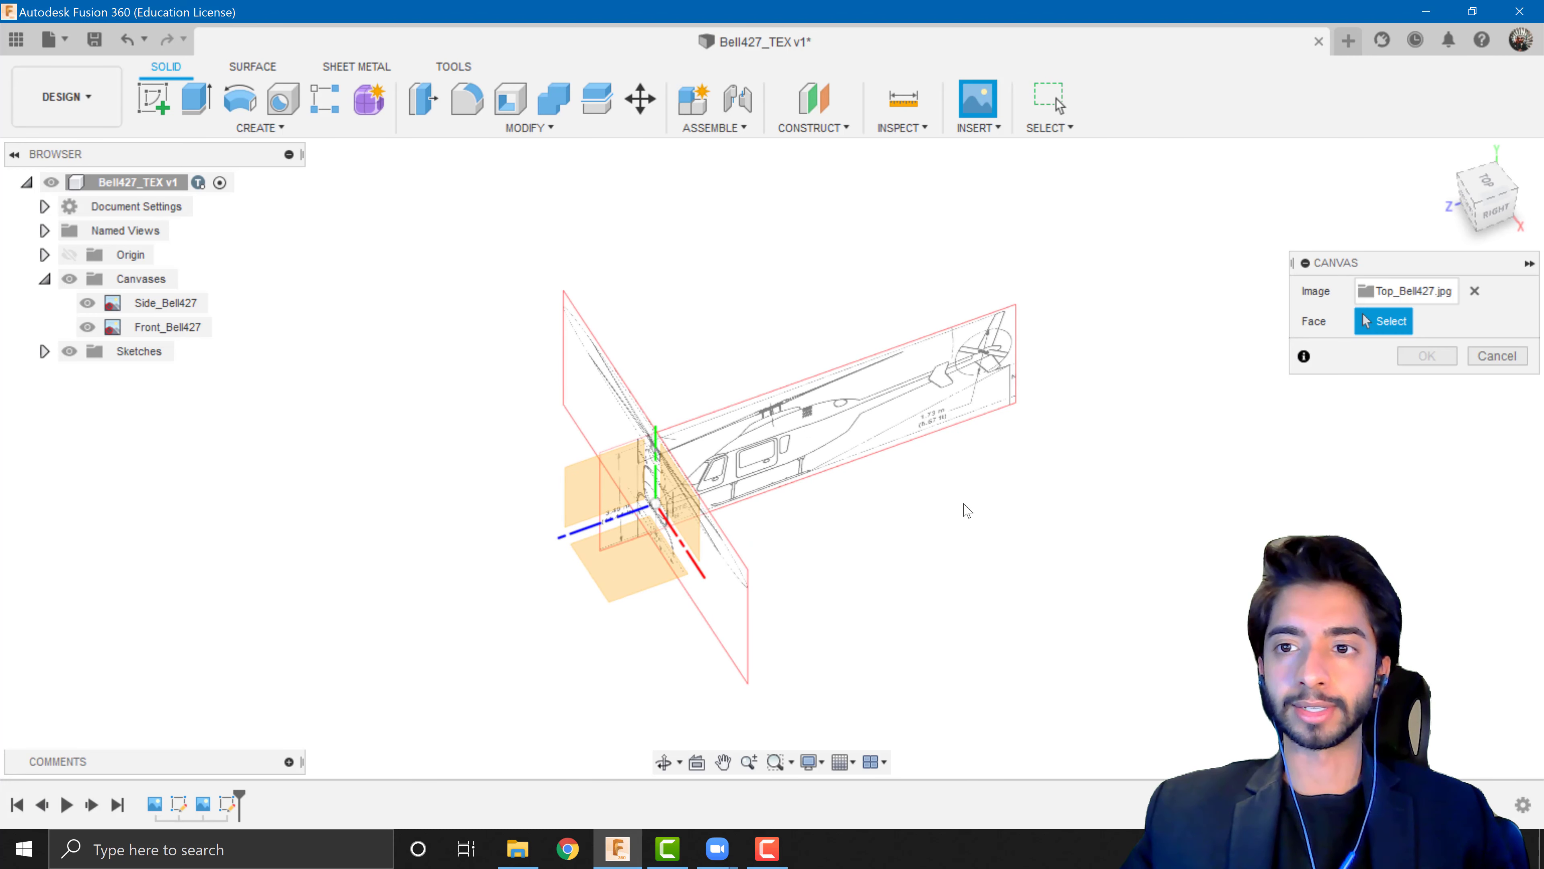
left_click(635, 552)
Enlarge the top canvas uniformly to a plane scale of about 787.56 and view it from the top against the other canvases
left_click_drag(636, 550, 617, 621)
type("60.522")
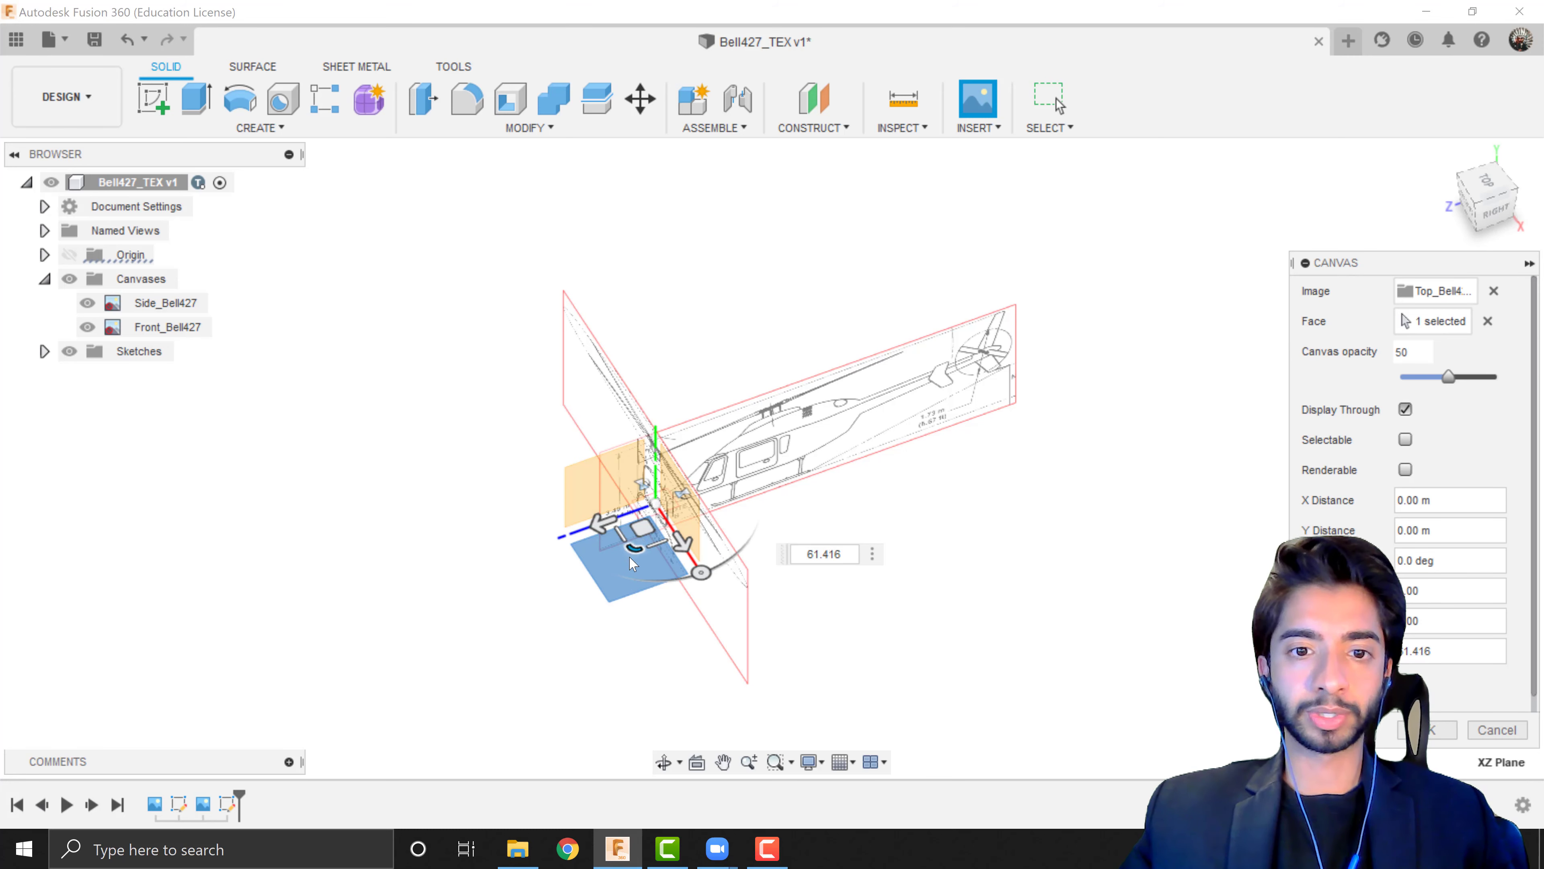
key("Return")
left_click_drag(634, 555, 608, 594)
left_click(1488, 181)
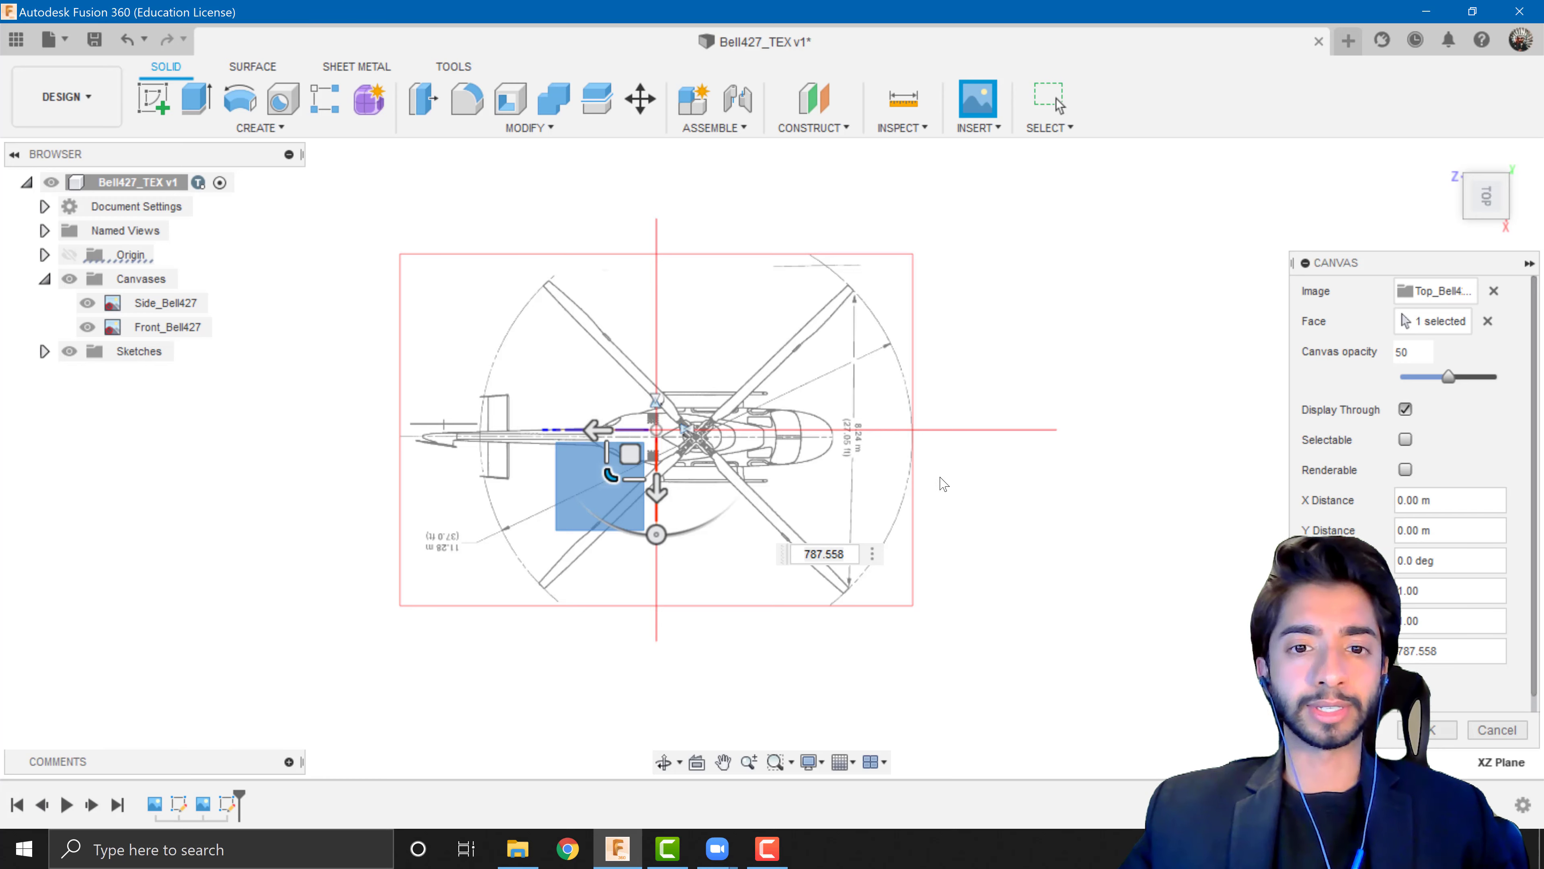
mouse_move(943, 480)
middle_mouse_down("shift")
mouse_move(964, 438)
mouse_move(934, 462)
middle_mouse_up("shift")
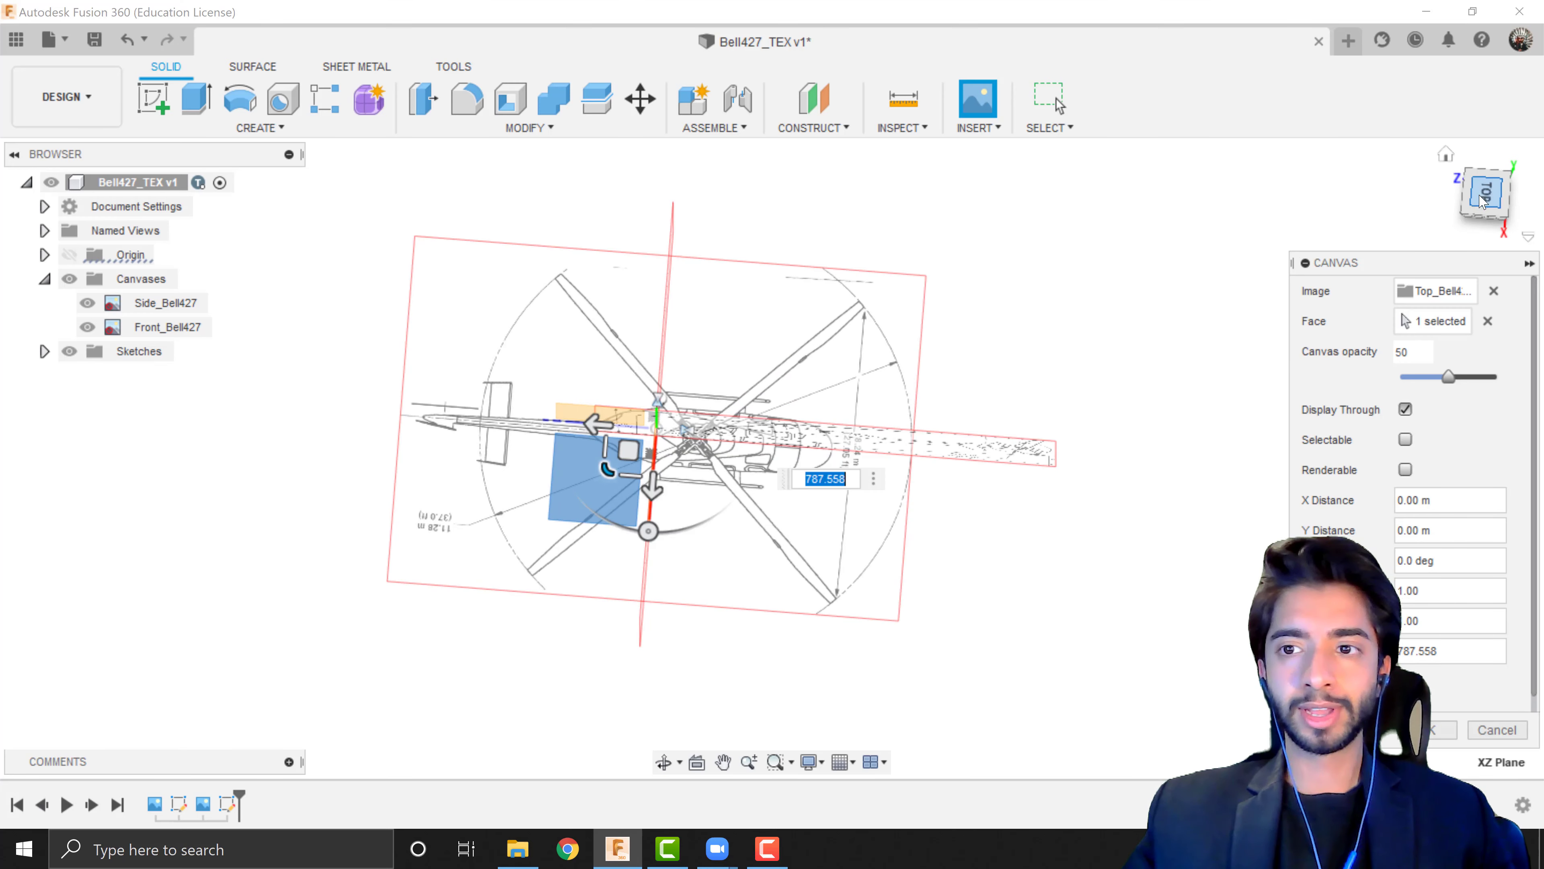
left_click(1485, 196)
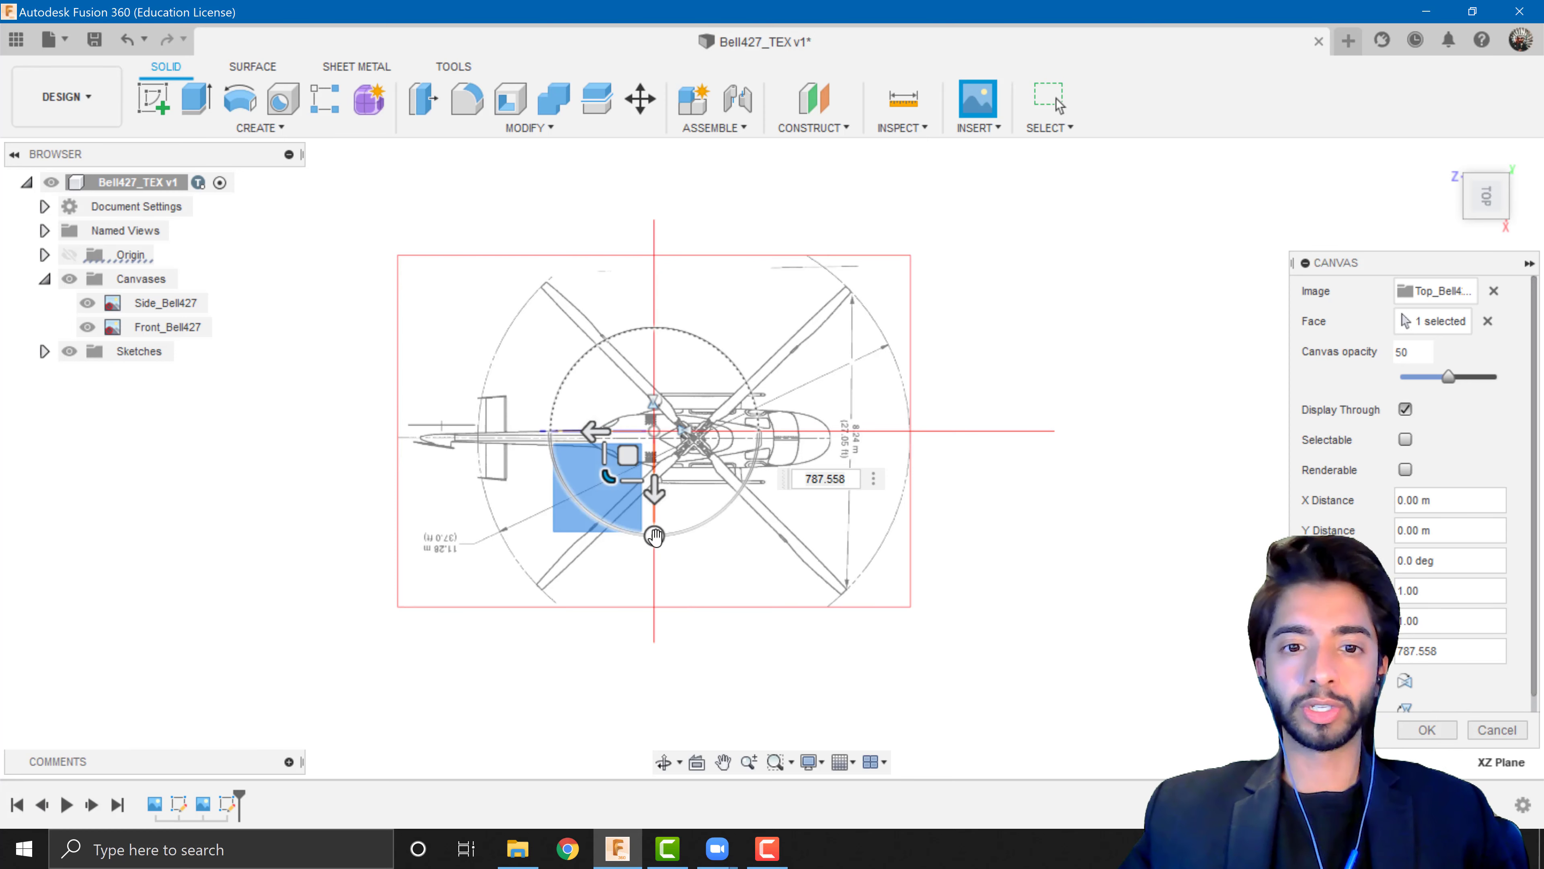
Rotate the Top_Bell427 canvas by -180 degrees about its Z axis and confirm its placement
left_click_drag(654, 536, 654, 382)
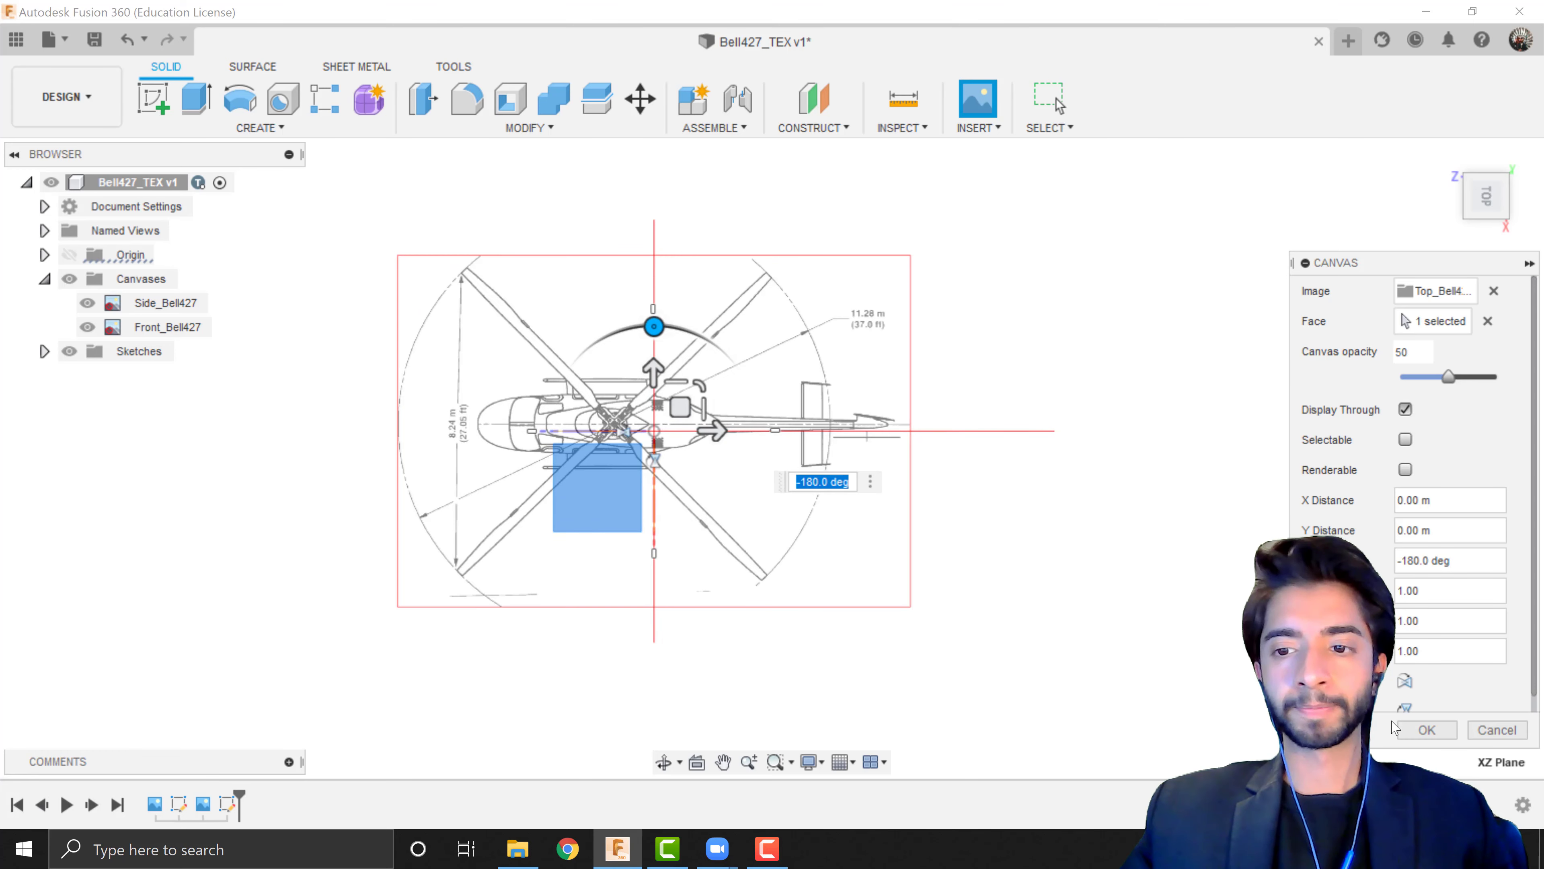
left_click(1437, 735)
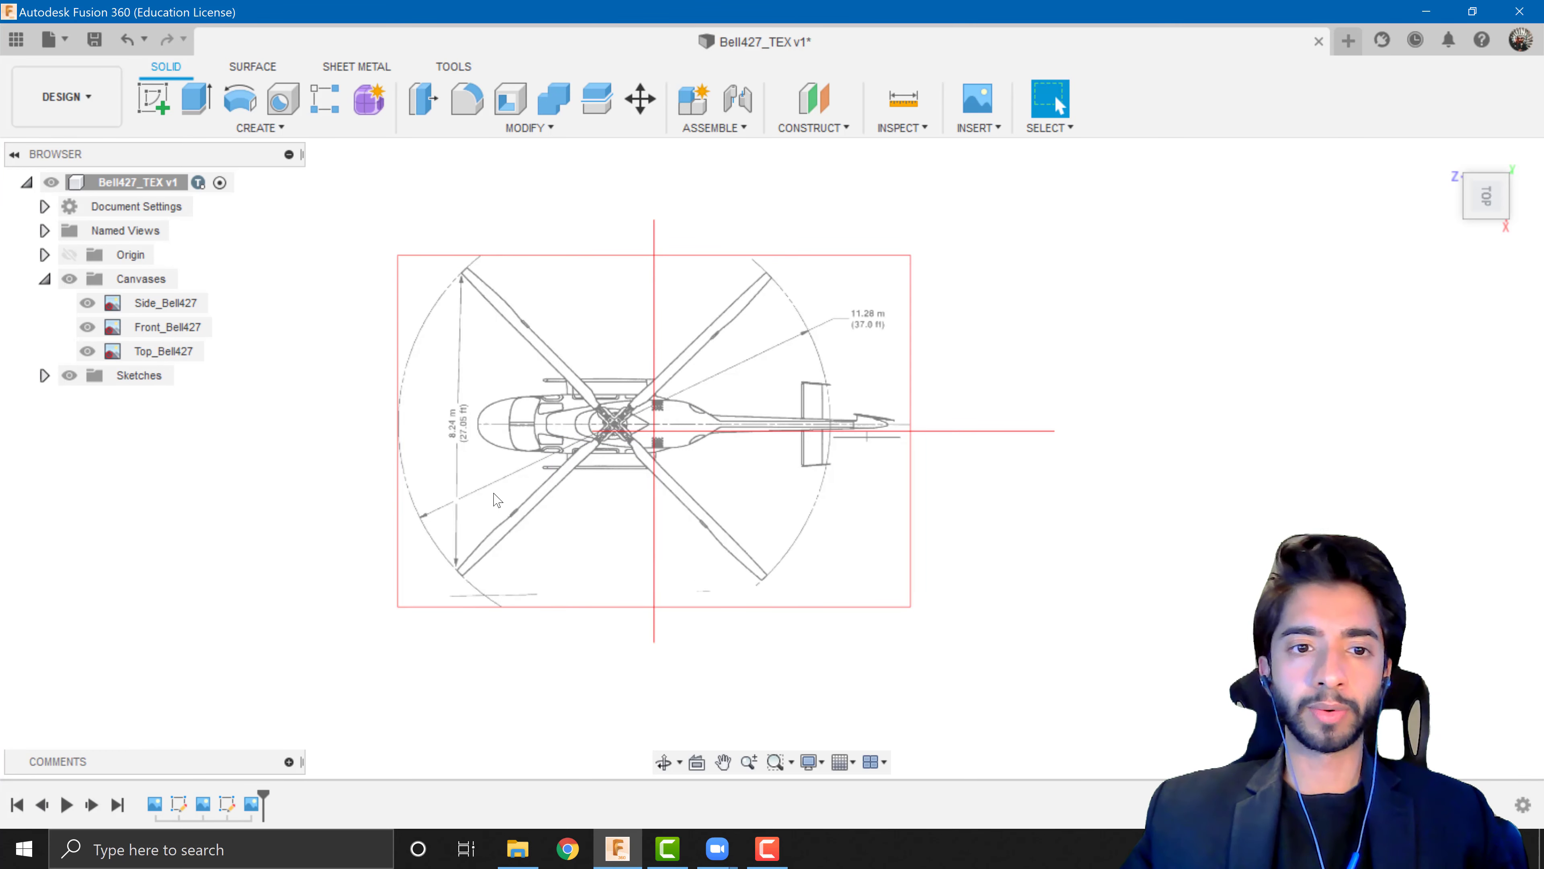
Start a sketch on the top canvas's plane and begin a line at the upper arrow tip of the 8.24 m dimension
scroll(479, 479, "up", 2)
scroll(464, 449, "up", 2)
scroll(529, 541, "down", 2)
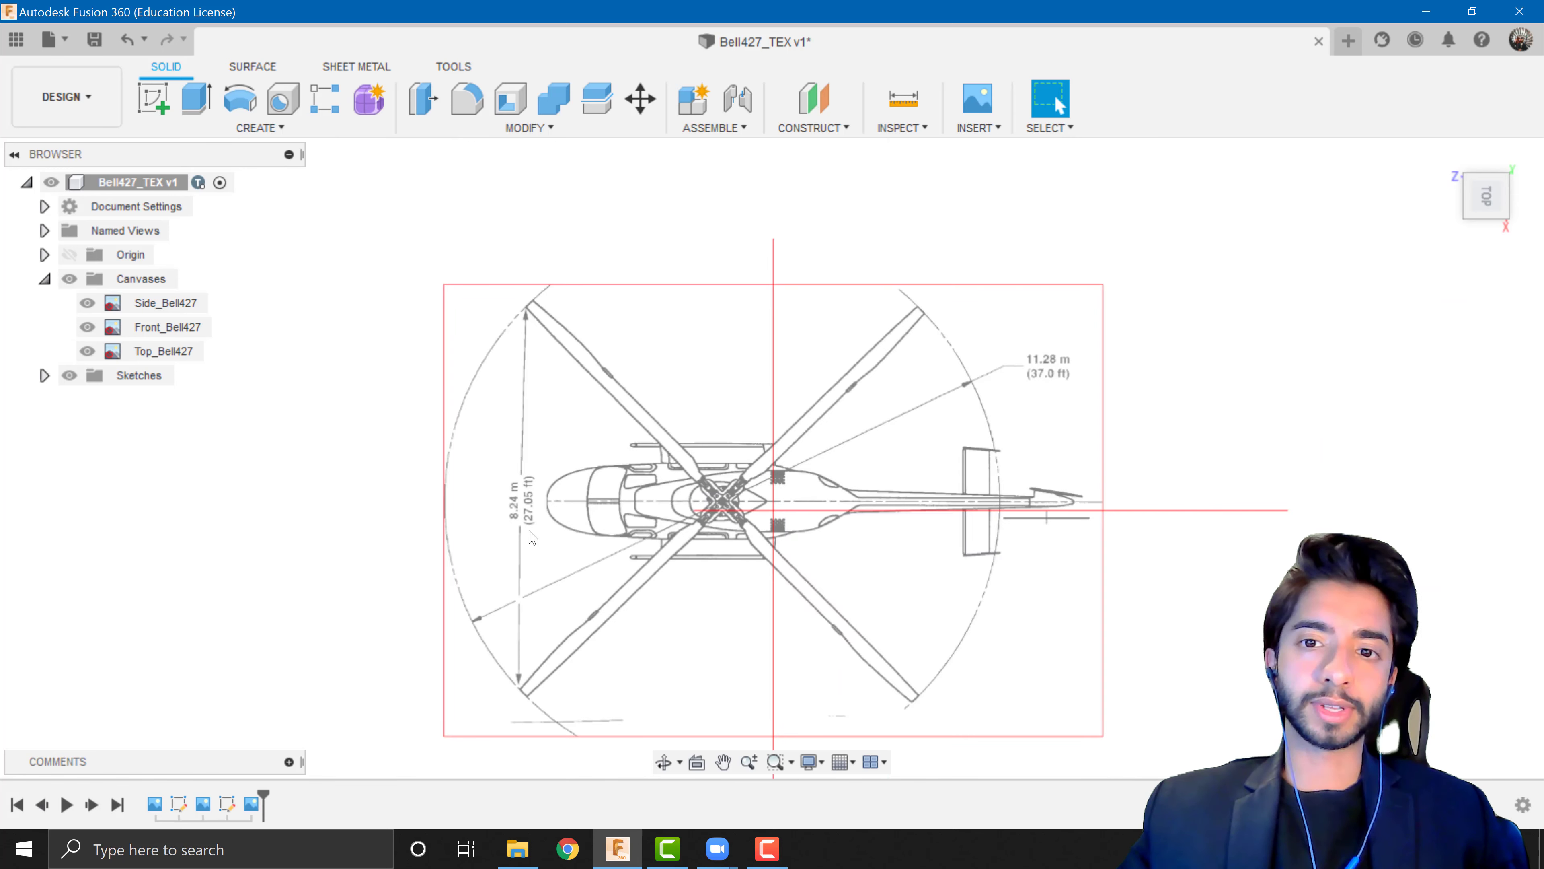
scroll(529, 540, "up", 3)
scroll(597, 541, "down", 2)
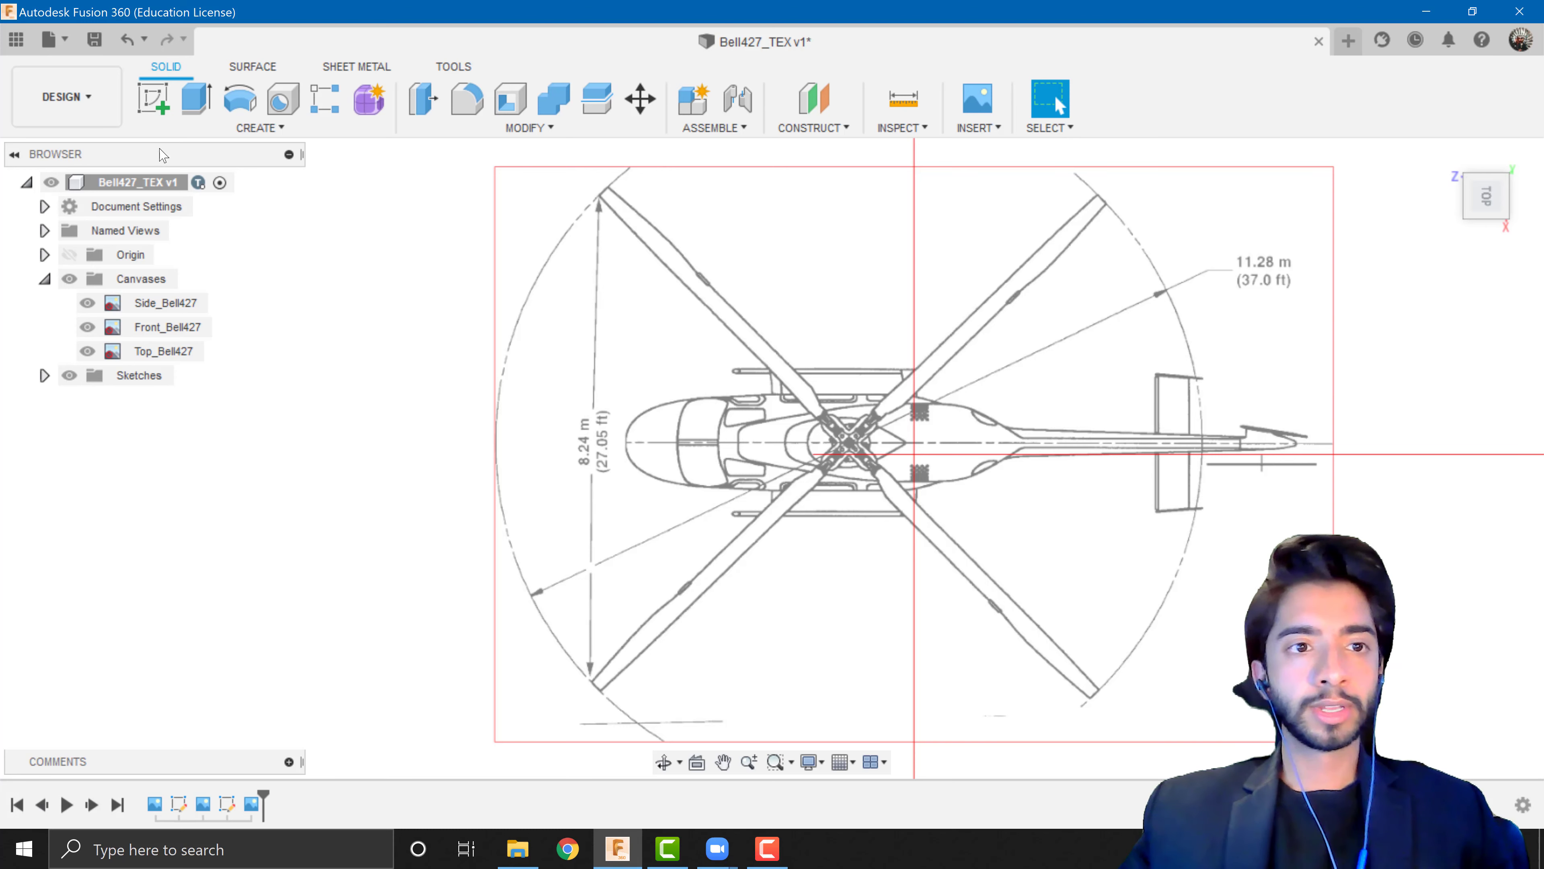
left_click(153, 98)
left_click(858, 511)
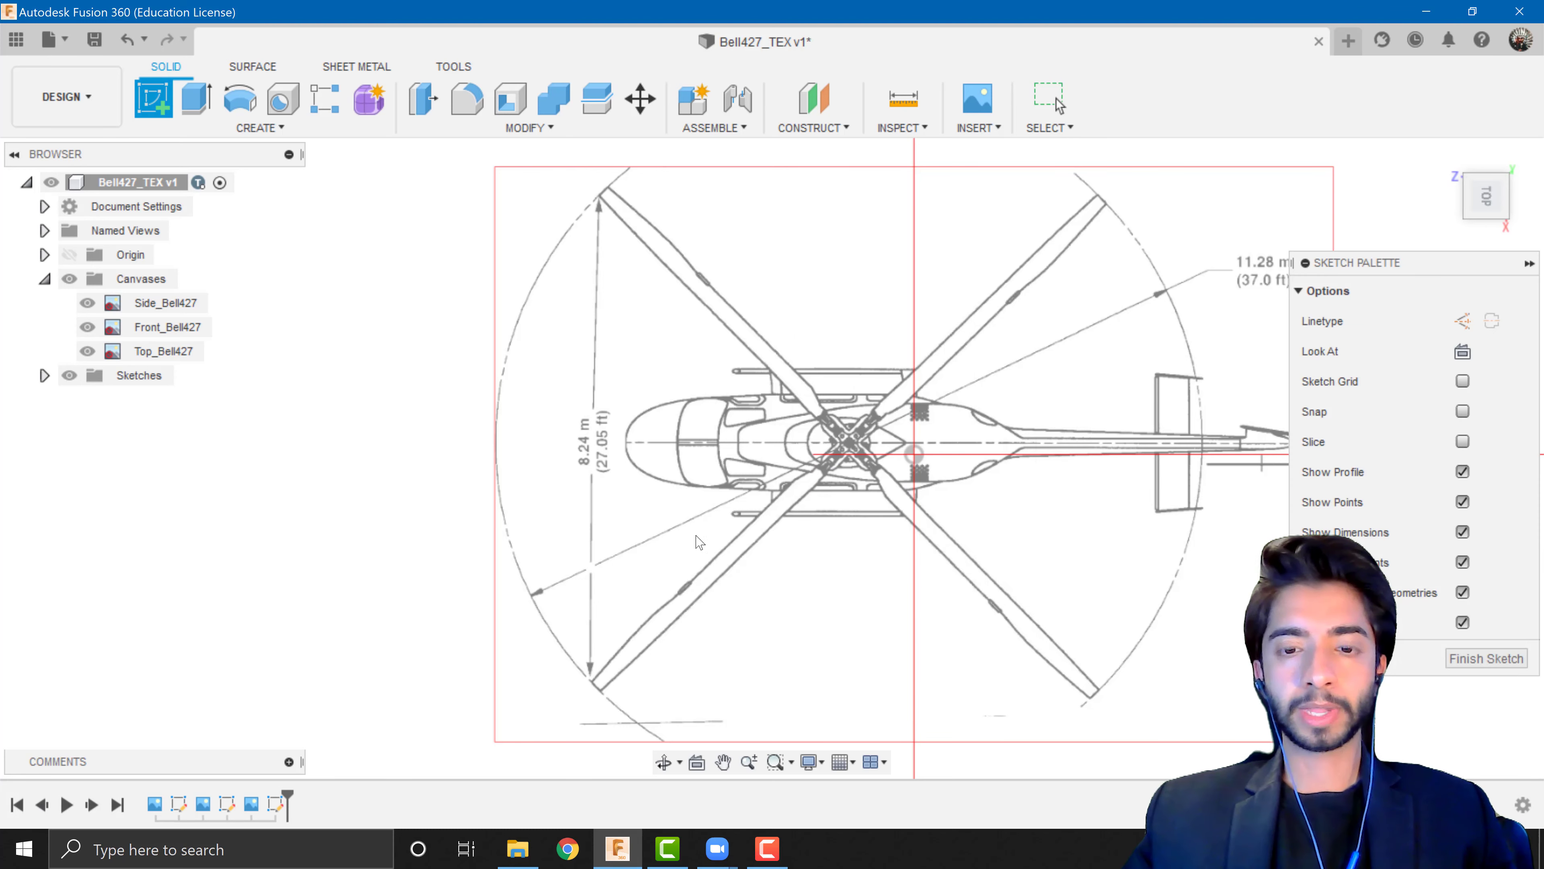
left_click(152, 100)
scroll(604, 177, "up", 6)
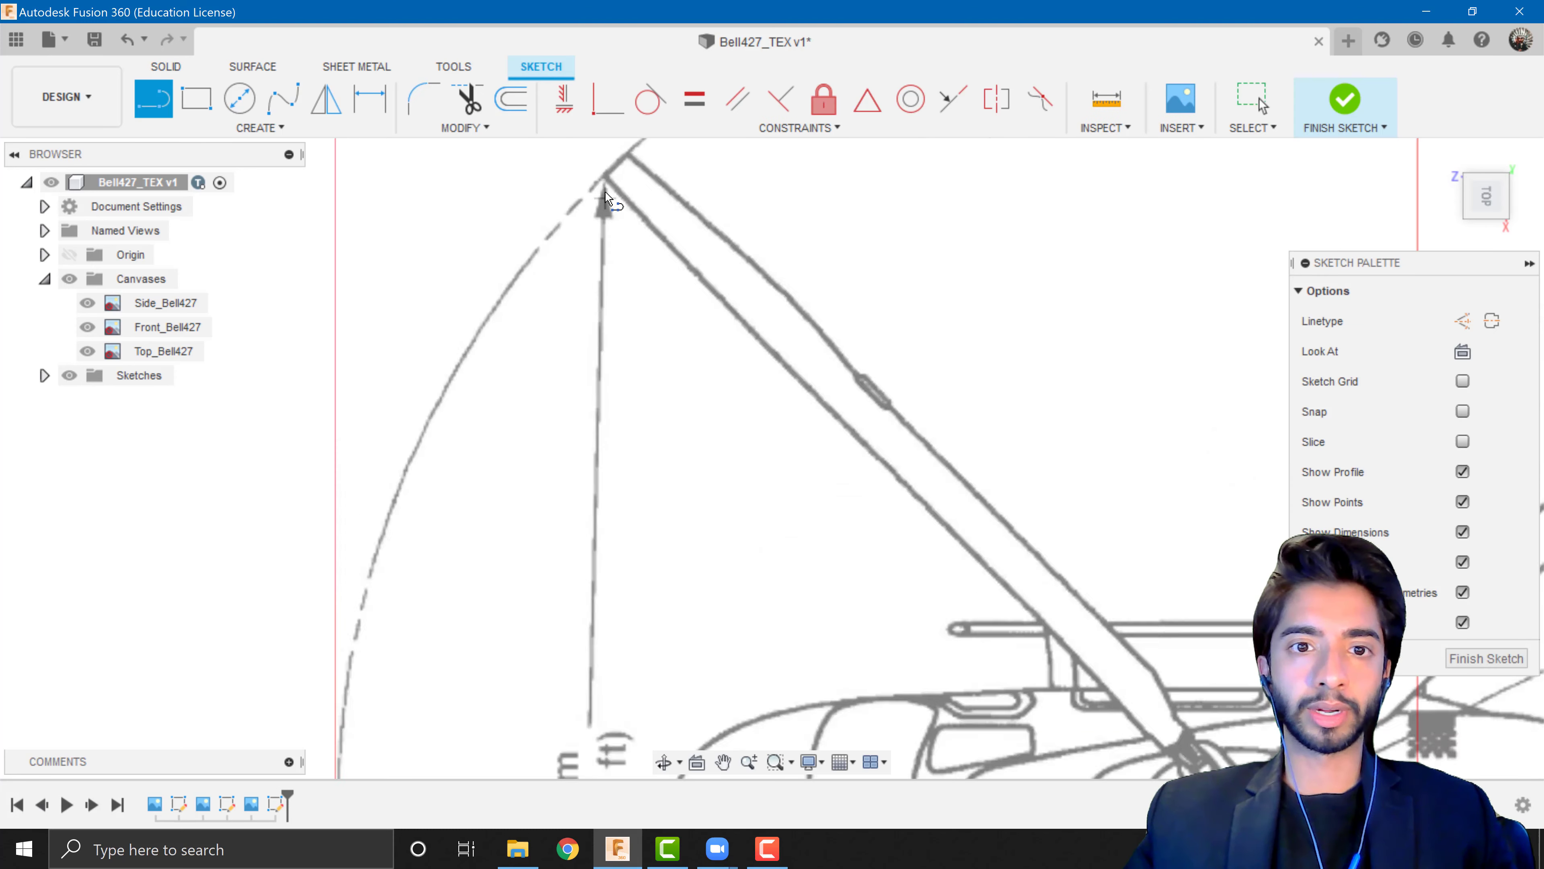
left_click(605, 176)
End the line at the lower arrow tip of the 8.24 m dimension, about 7.96 m long, and finish the sketch
scroll(613, 231, "down", 5)
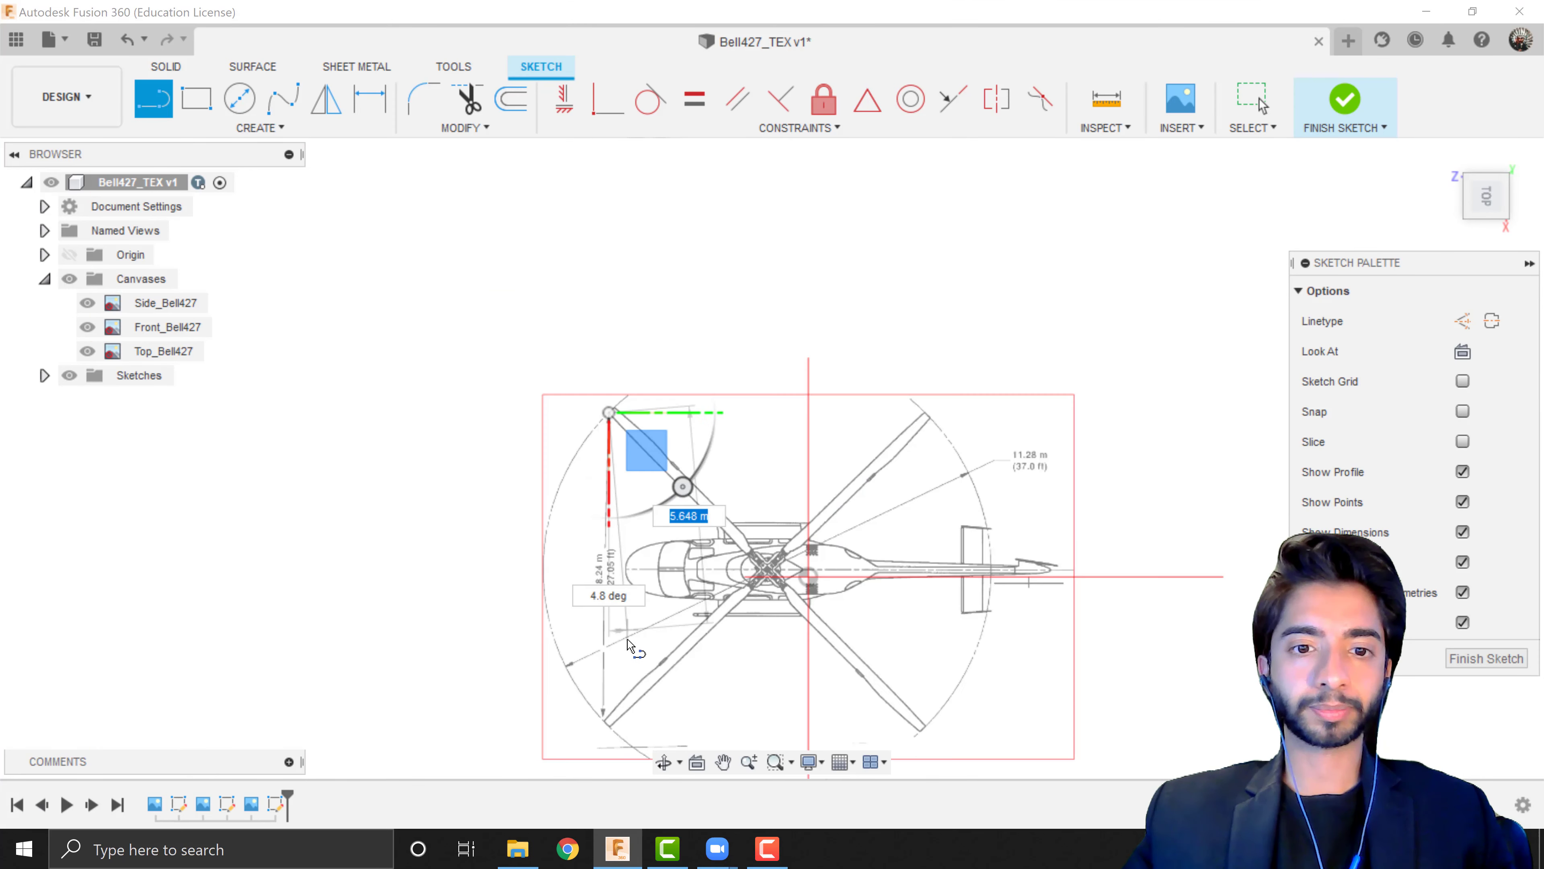
scroll(602, 499, "up", 4)
scroll(566, 484, "up", 2)
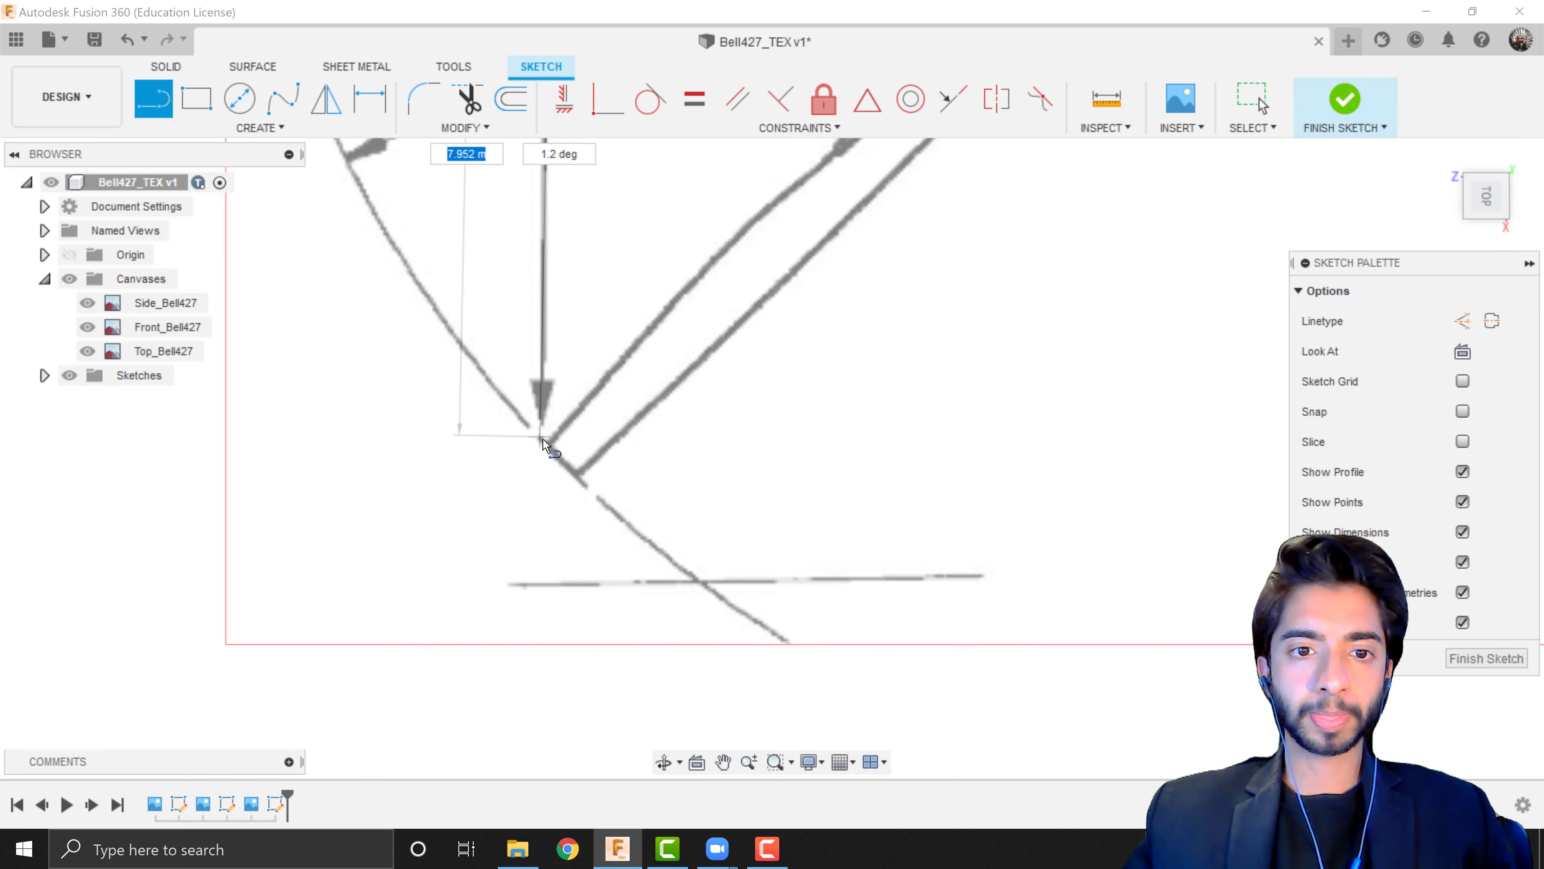
scroll(572, 462, "down", 5)
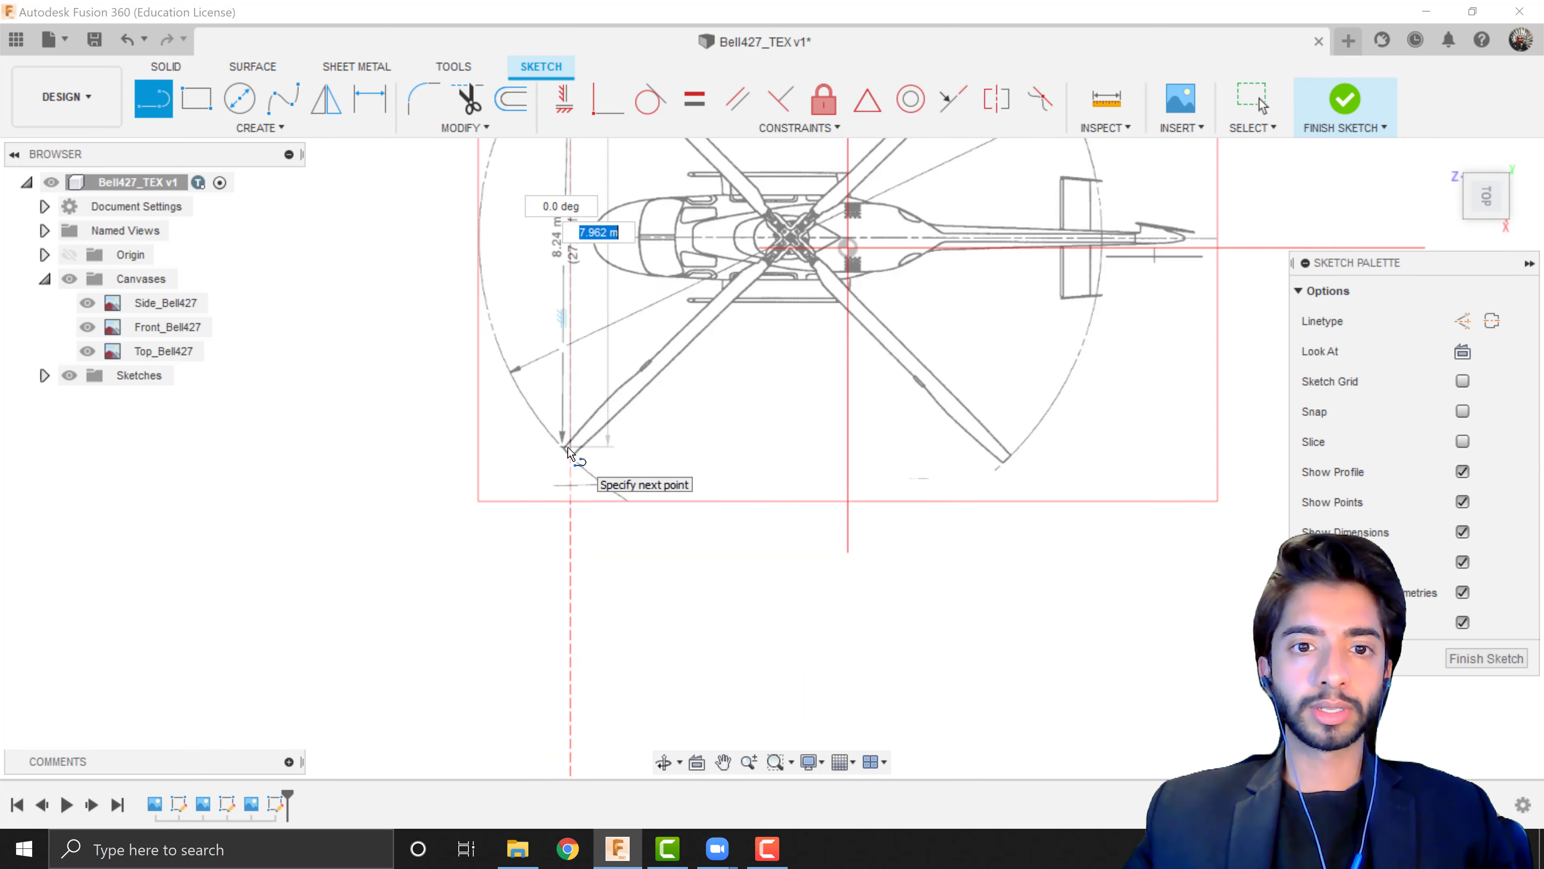
scroll(597, 705, "up", 5)
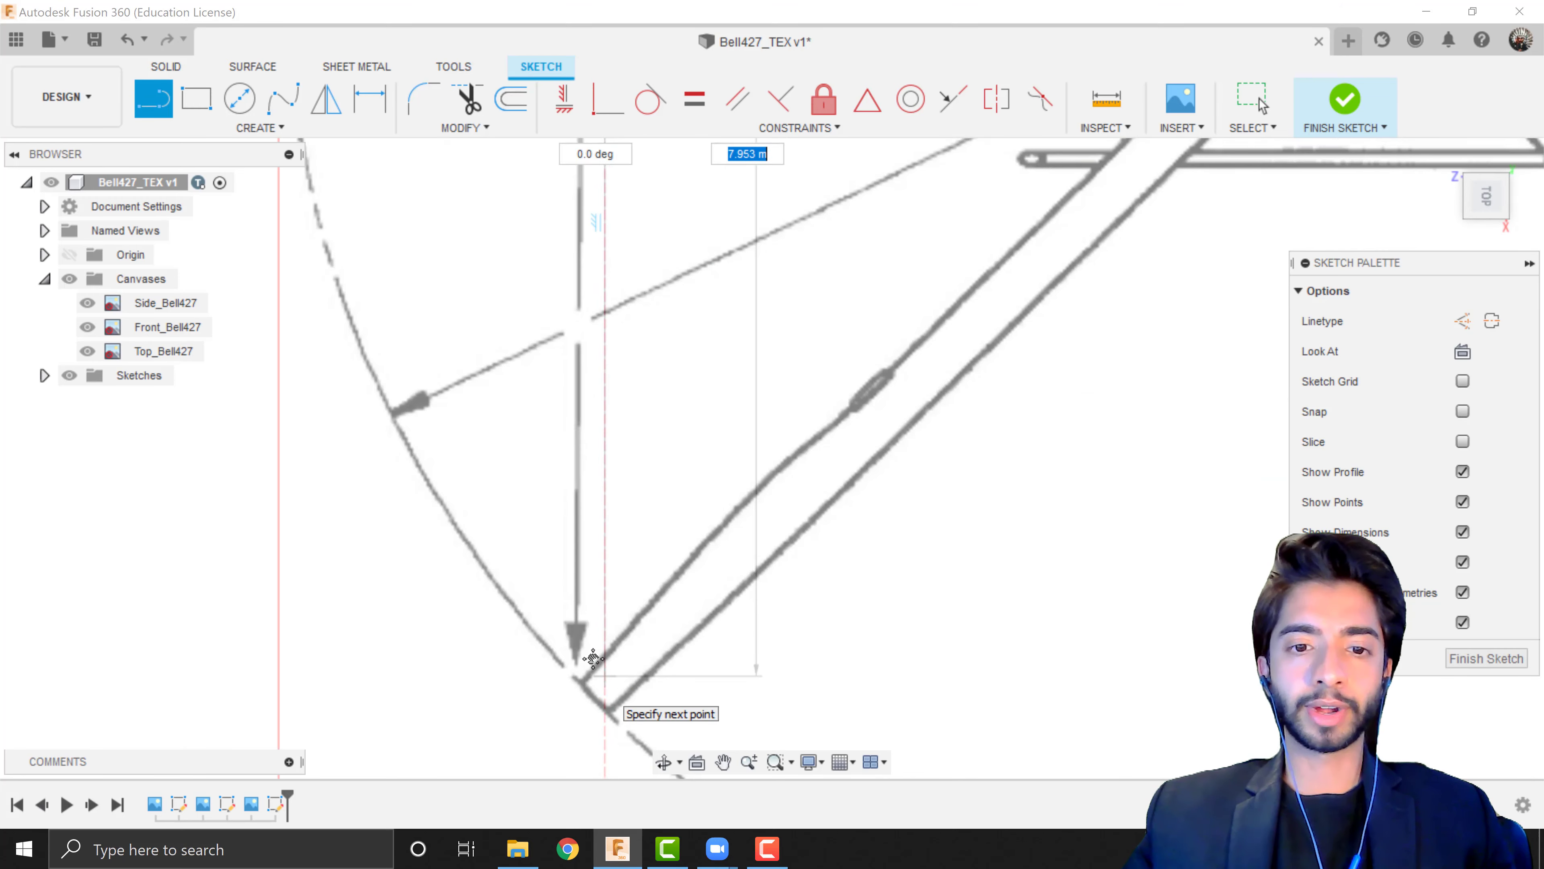
middle_click_drag(597, 683, 597, 468)
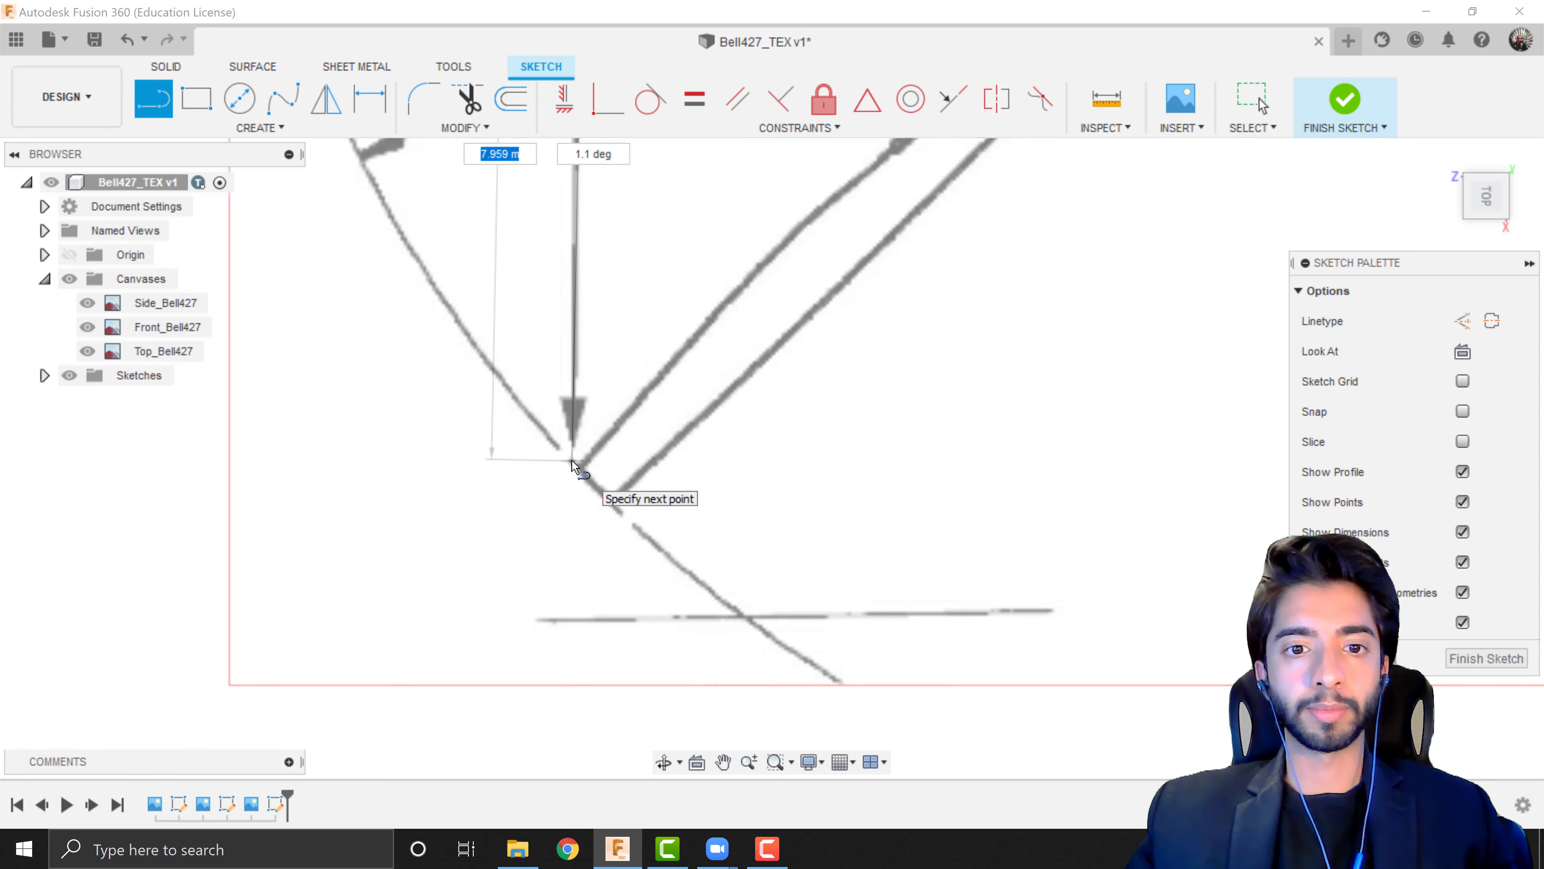
left_click(574, 467)
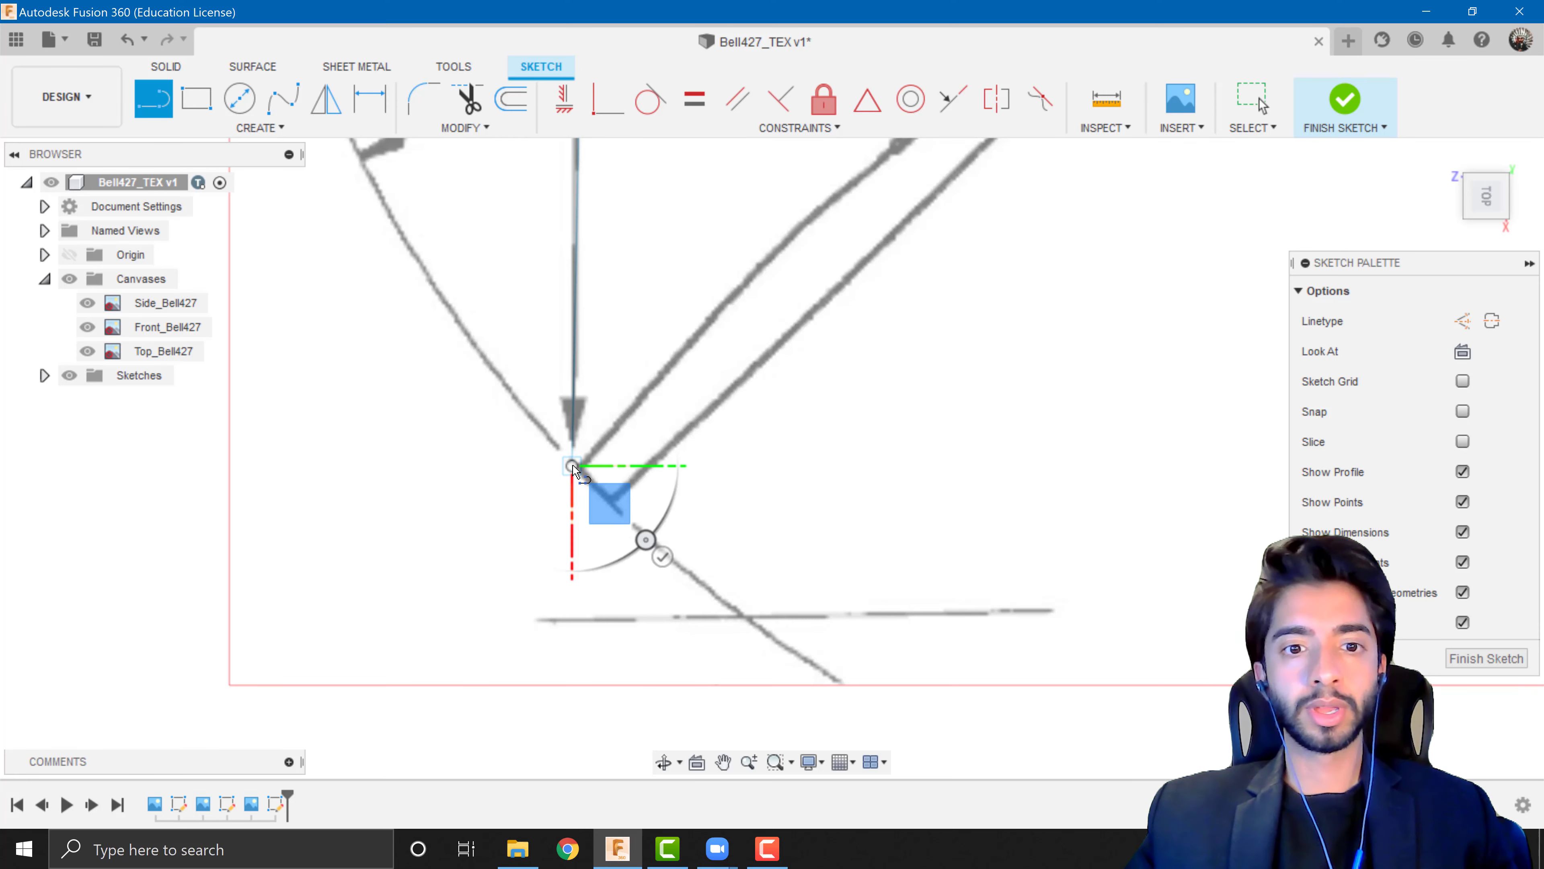
scroll(756, 511, "down", 5)
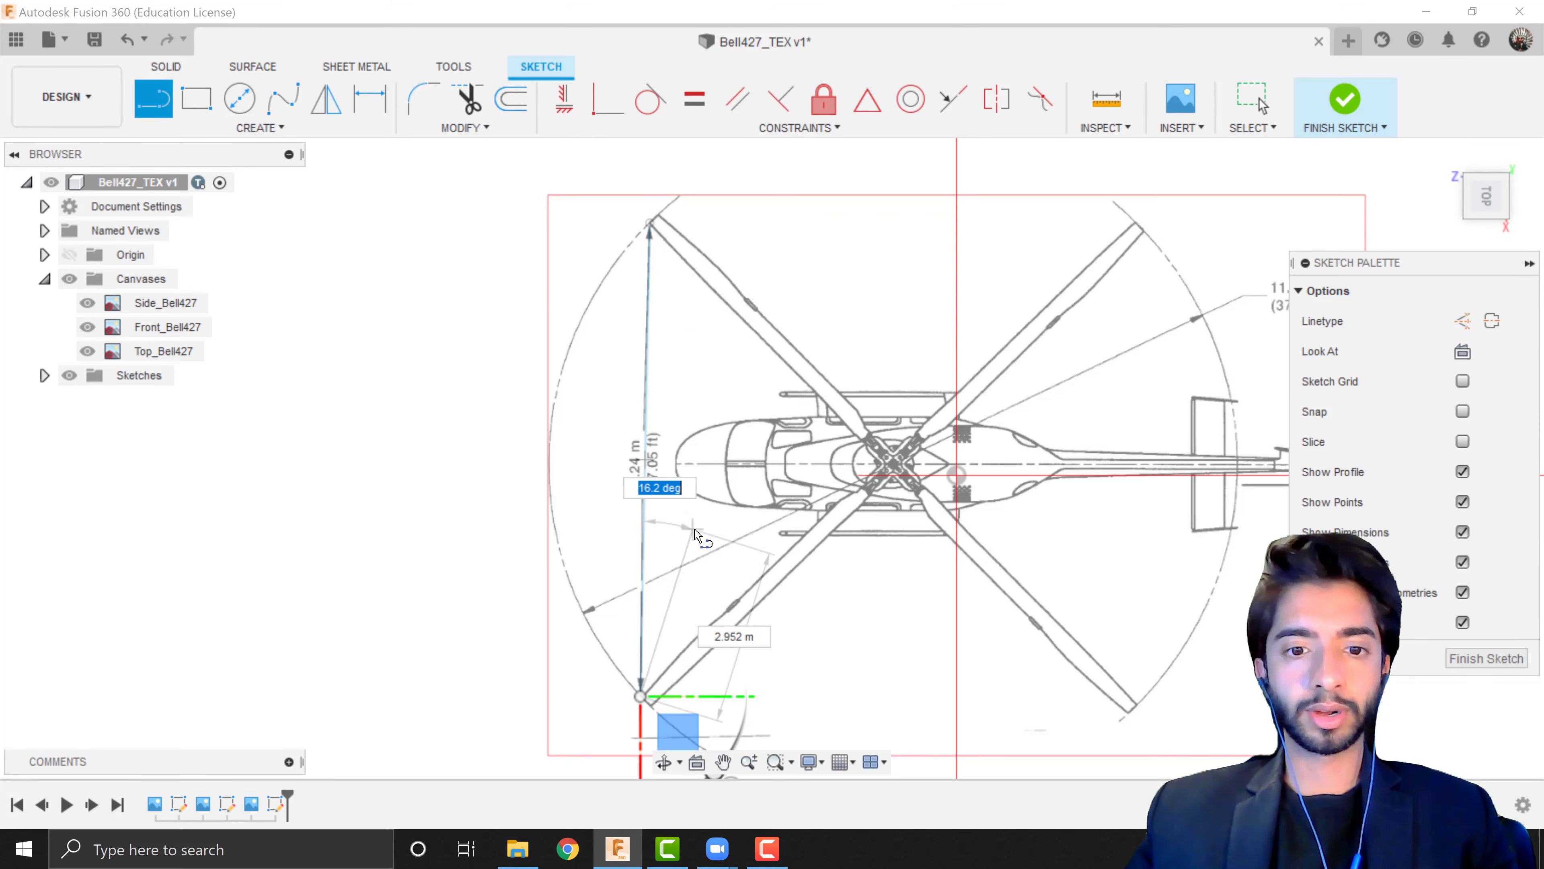
key("Escape")
left_click(1343, 101)
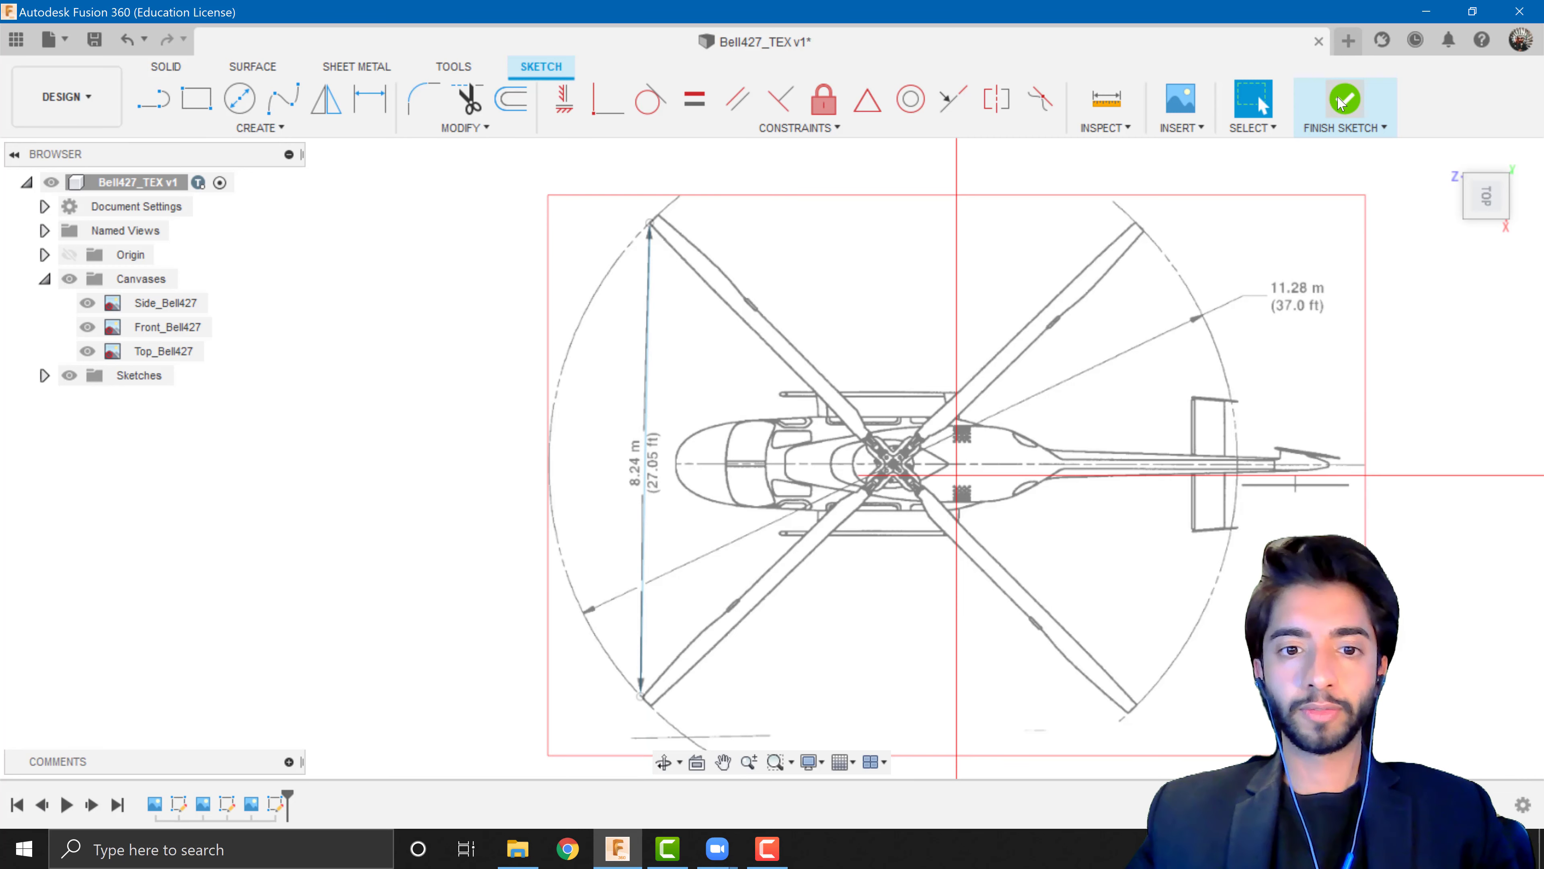
Calibrate the Top_Bell427 canvas to 8.24 m between the two ends of the sketched blade-tip line
right_click(157, 352)
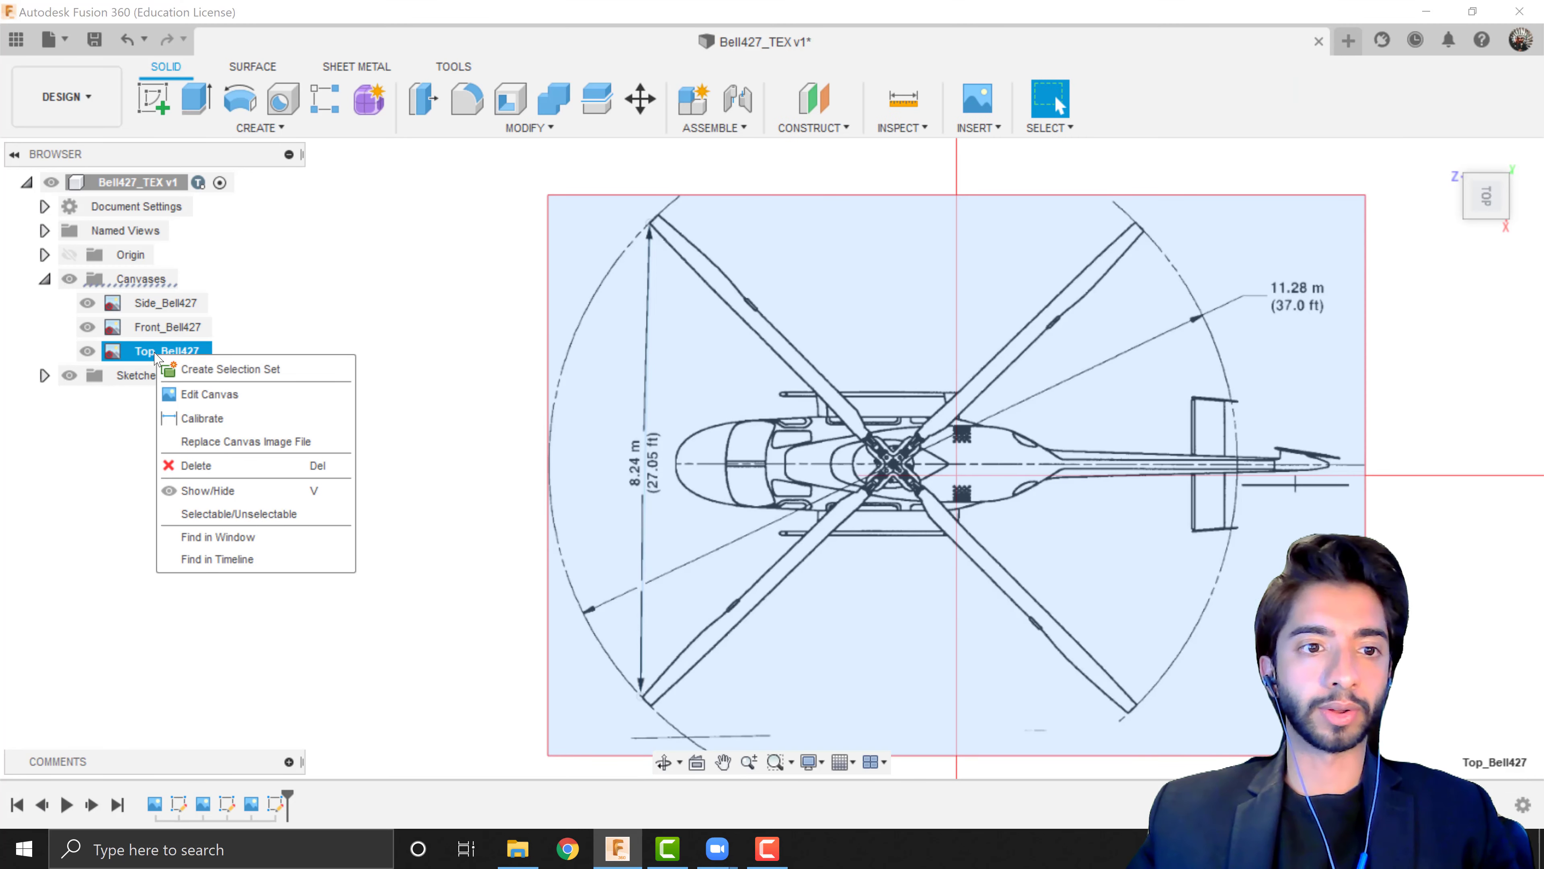
left_click(265, 424)
scroll(685, 227, "up", 10)
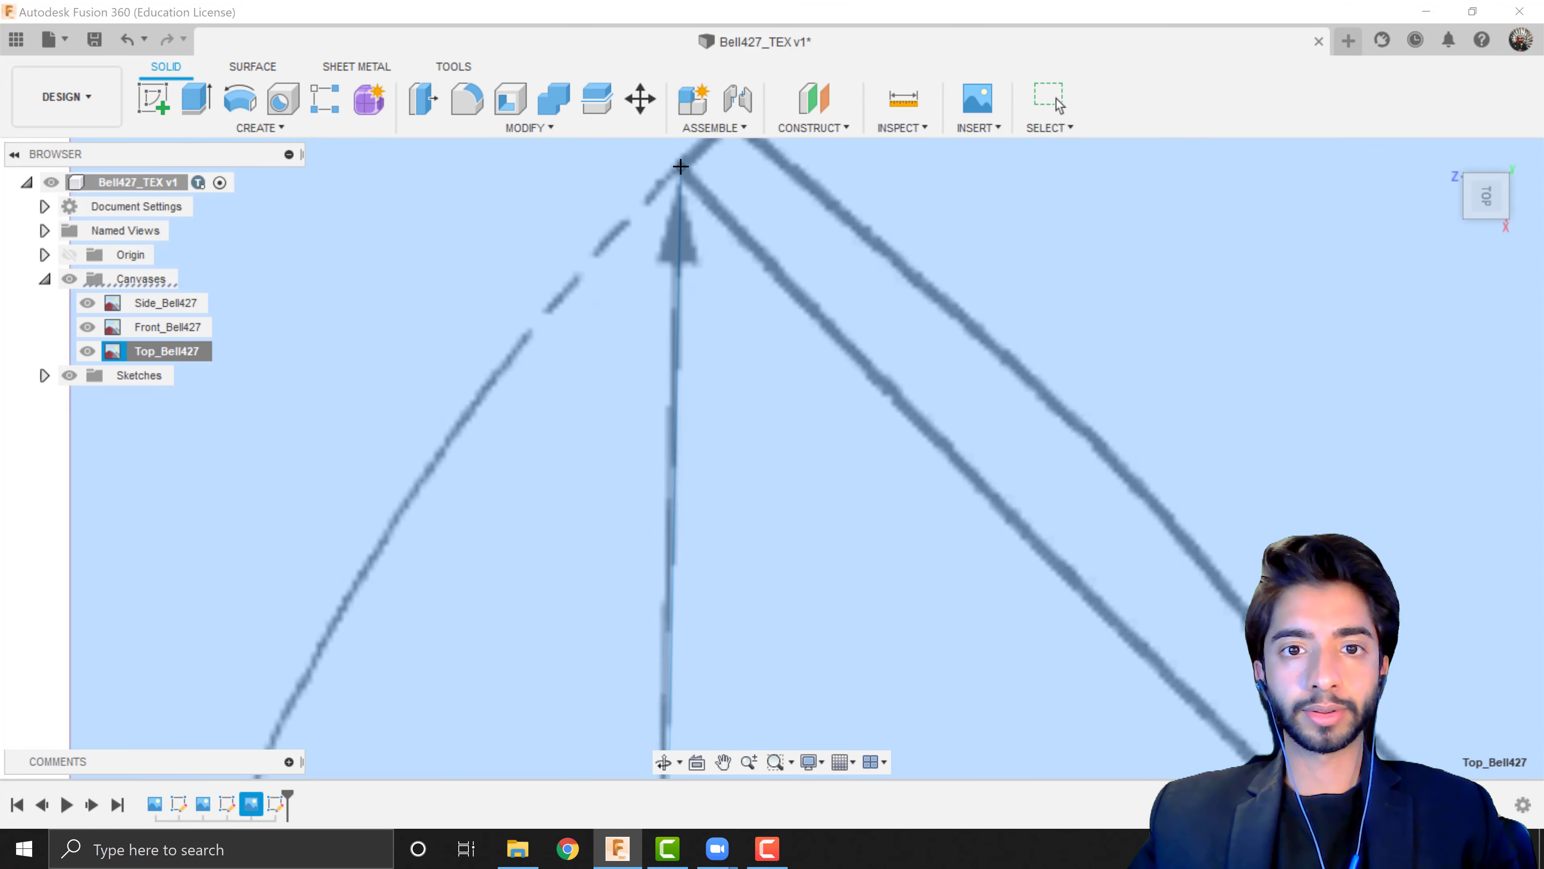
left_click(680, 166)
scroll(649, 383, "down", 10)
scroll(634, 424, "up", 10)
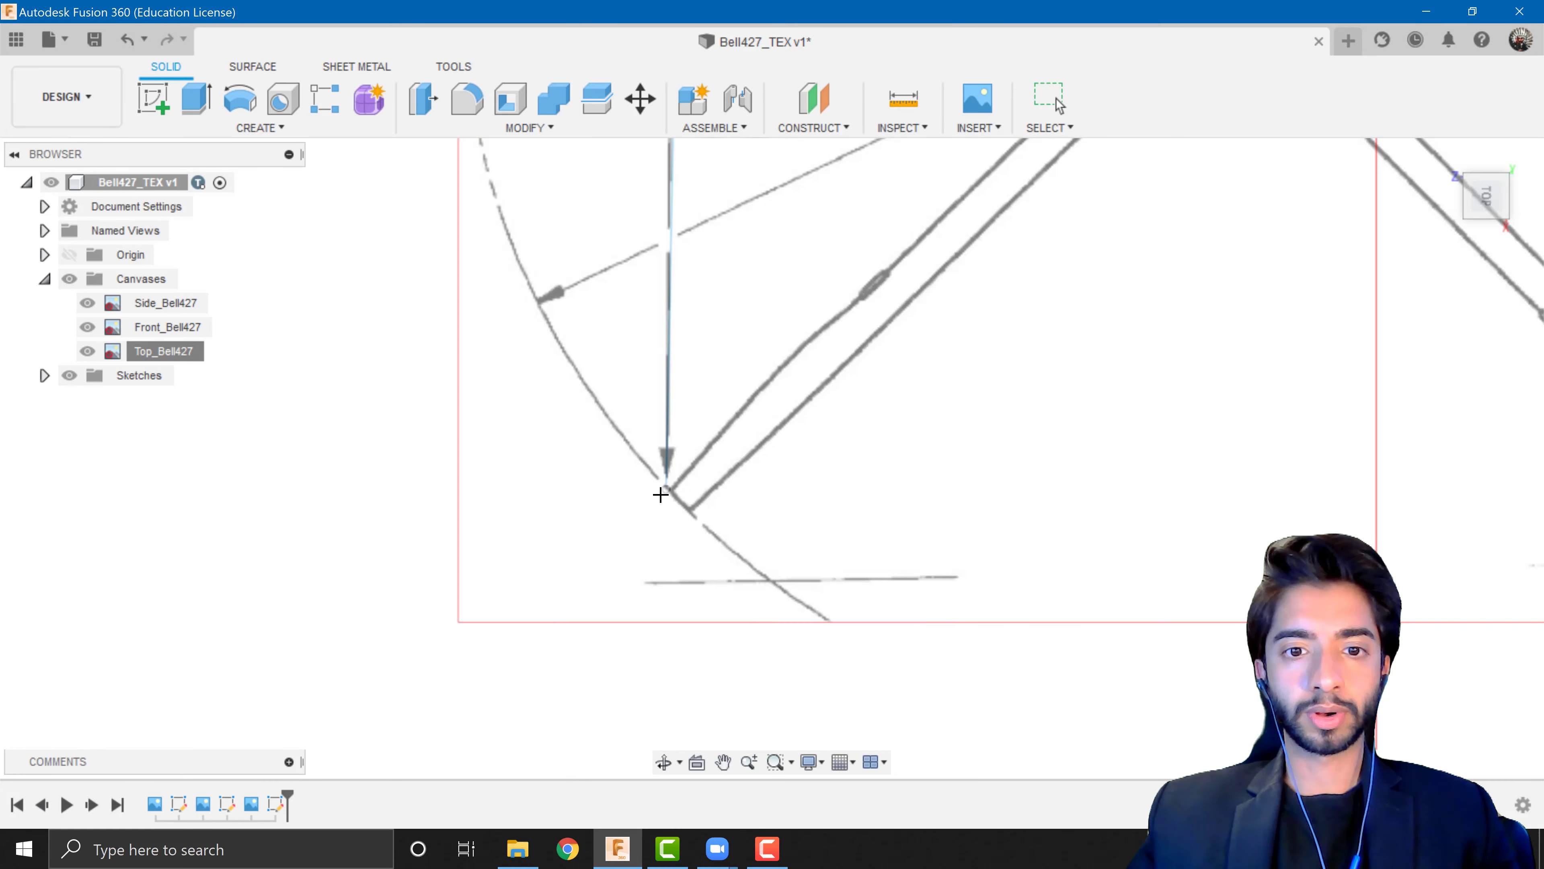
scroll(669, 487, "up", 6)
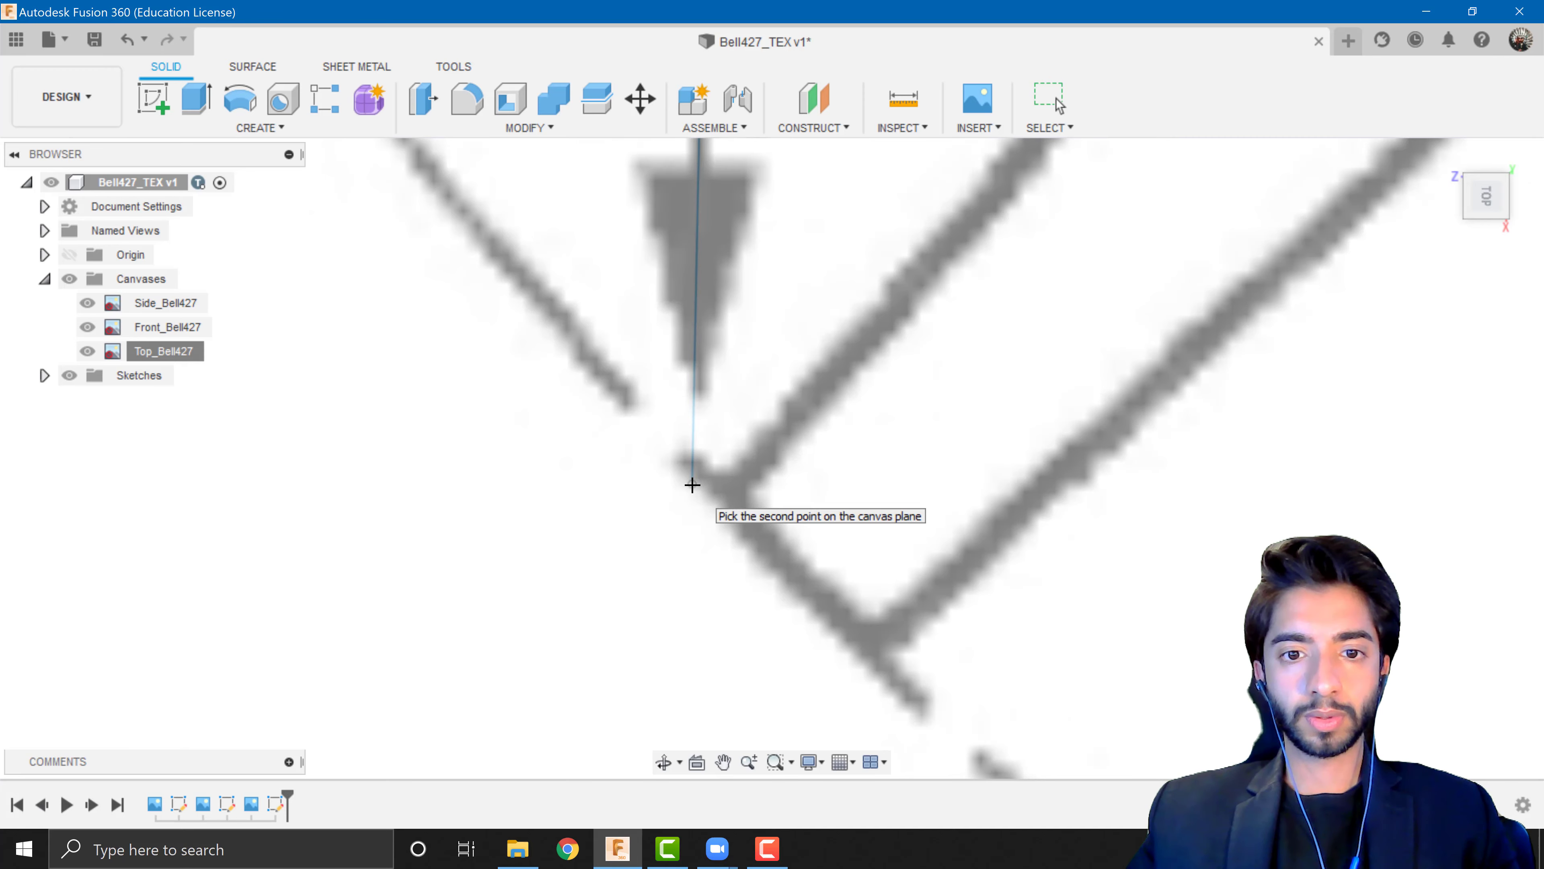
left_click(693, 485)
scroll(673, 335, "down", 10)
scroll(668, 328, "up", 6)
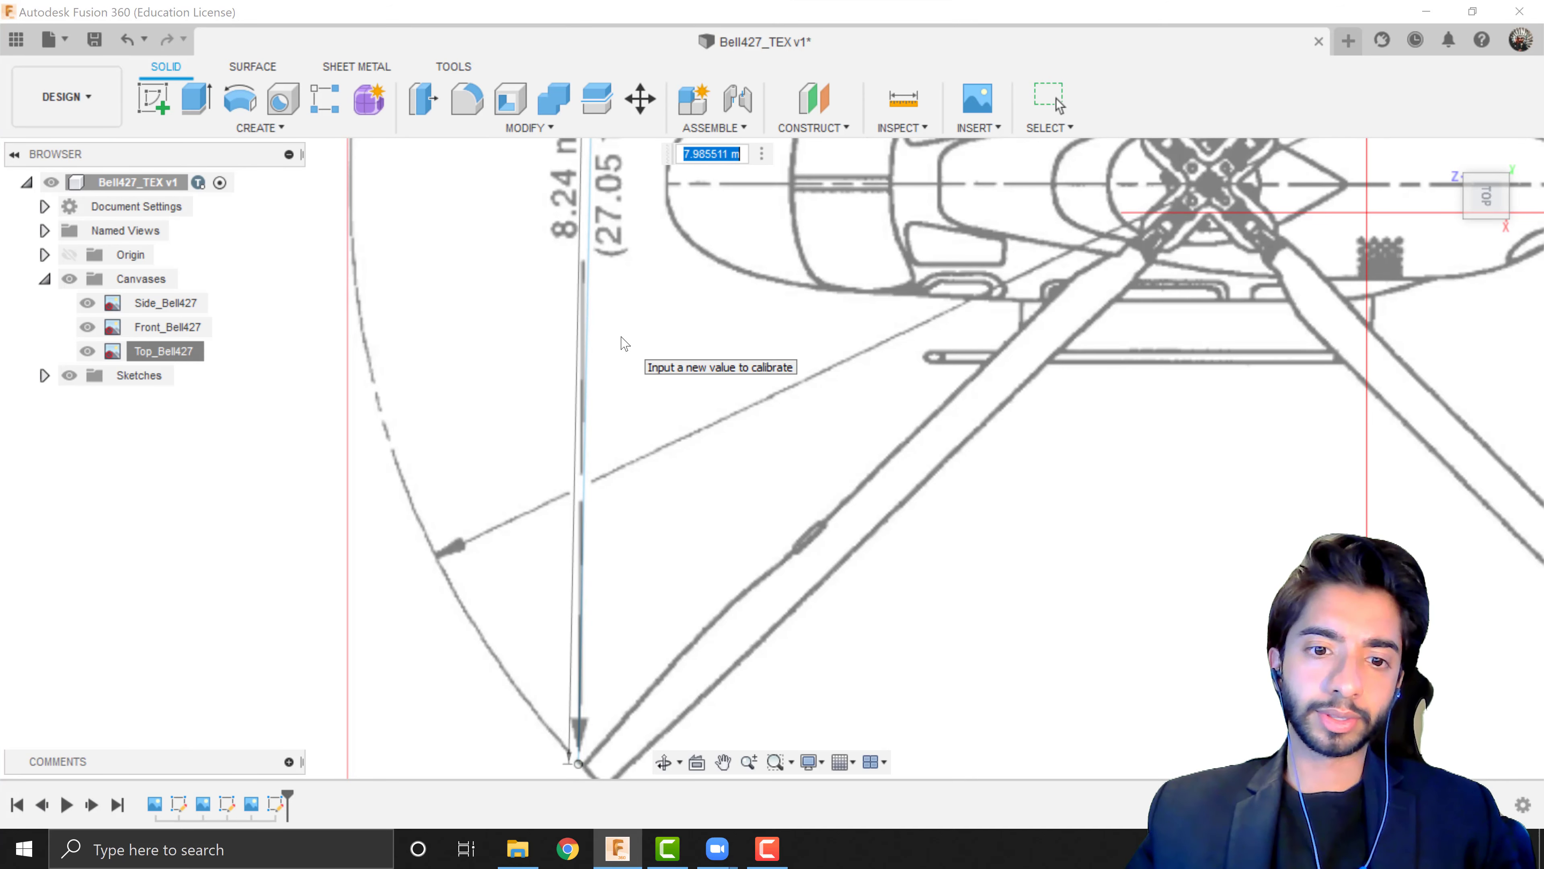
middle_click_drag(623, 345, 633, 491)
scroll(610, 472, "down", 3)
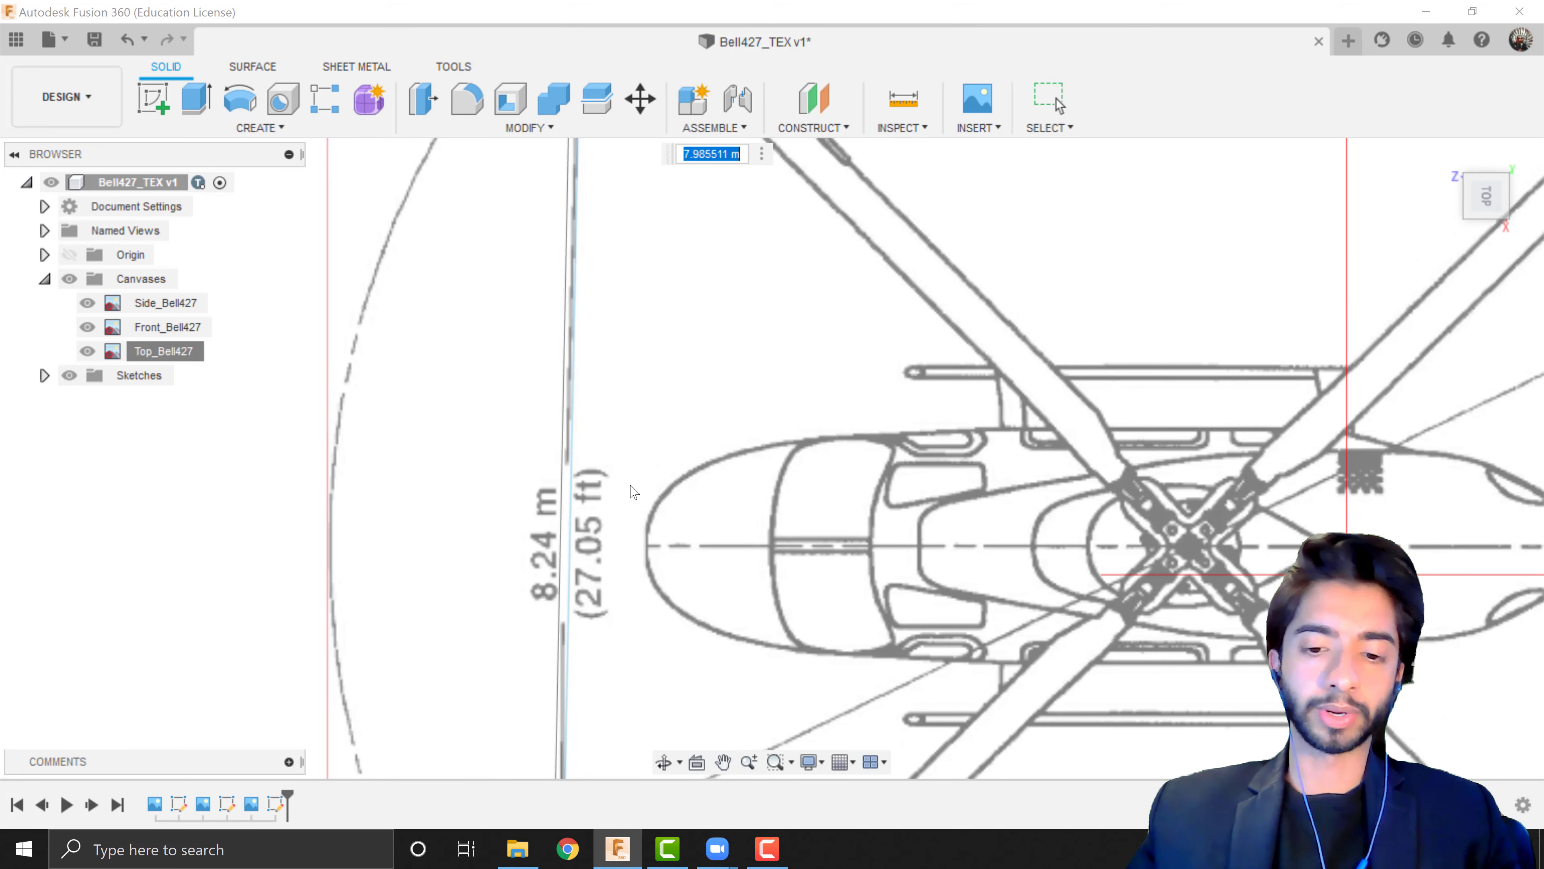
type("8.24")
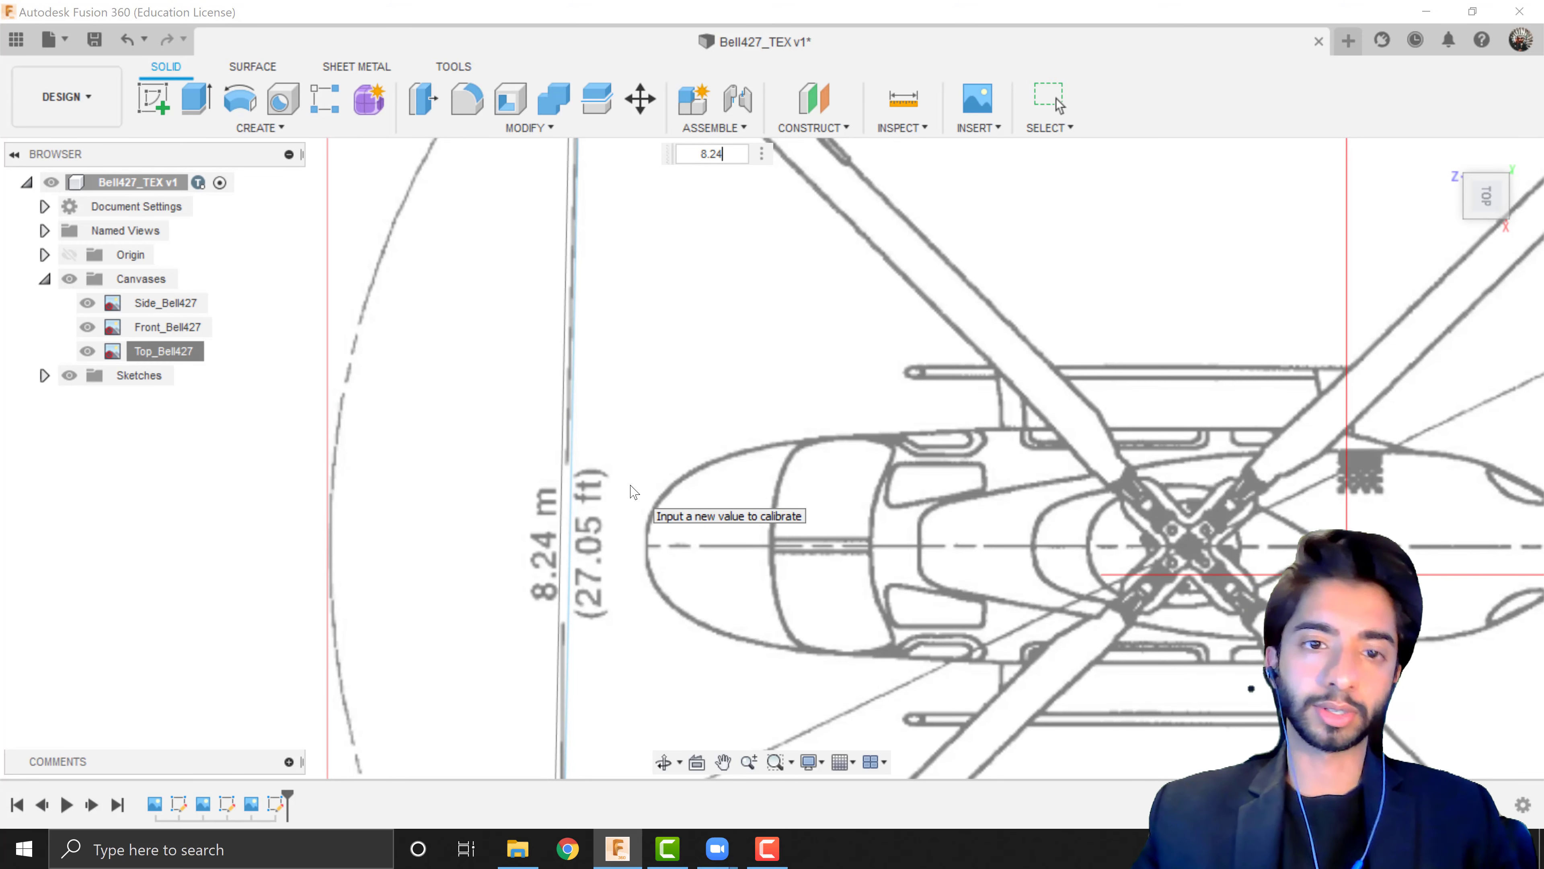
key("Return")
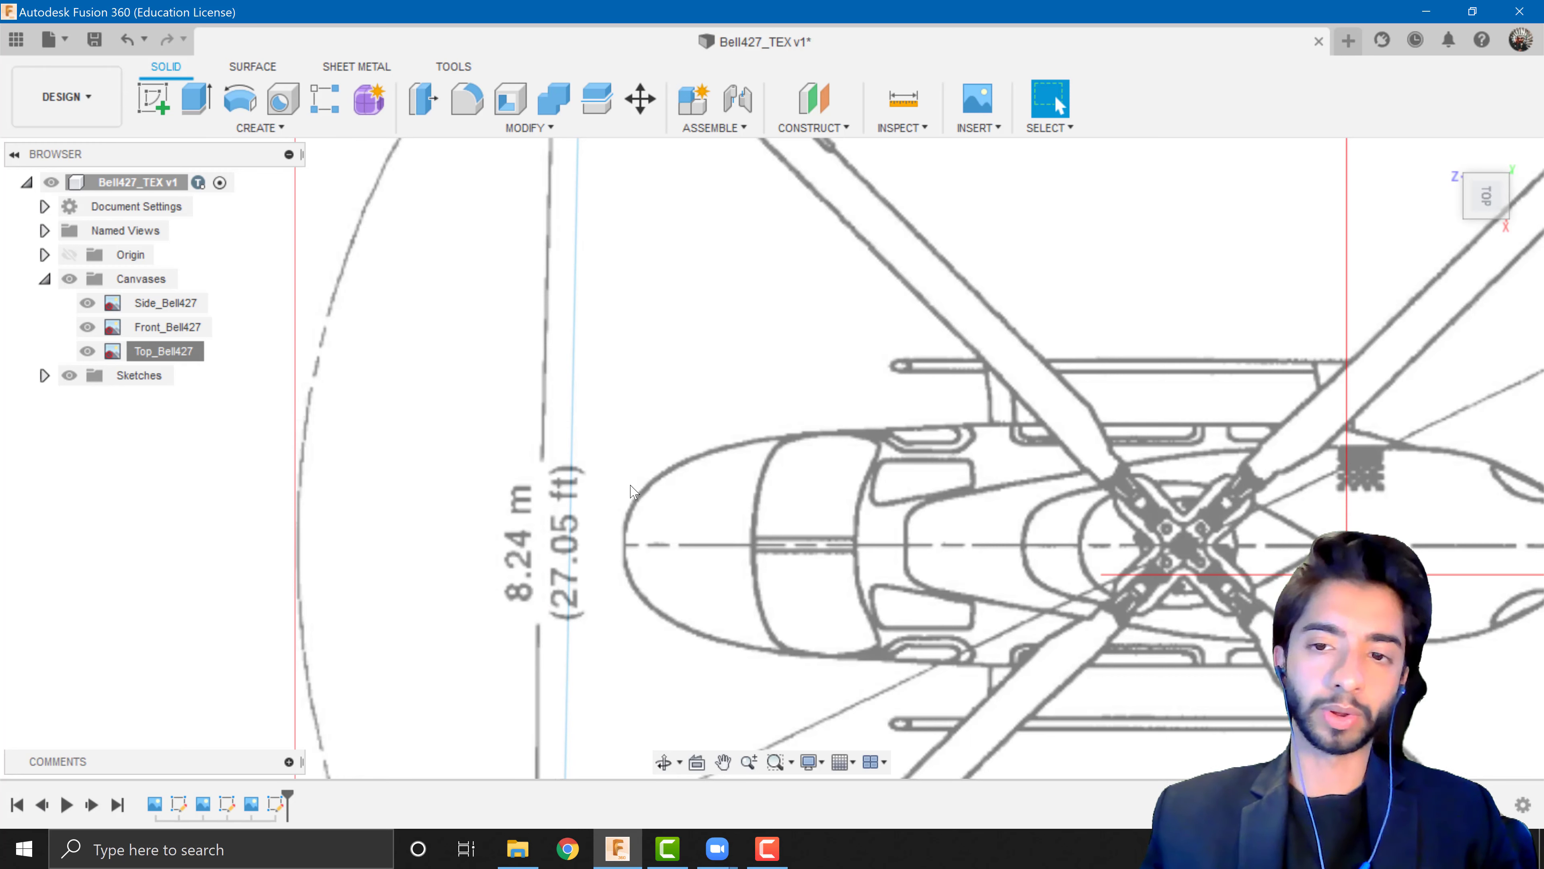
Expand the list of sketches and hide Sketch3
scroll(632, 490, "down", 5)
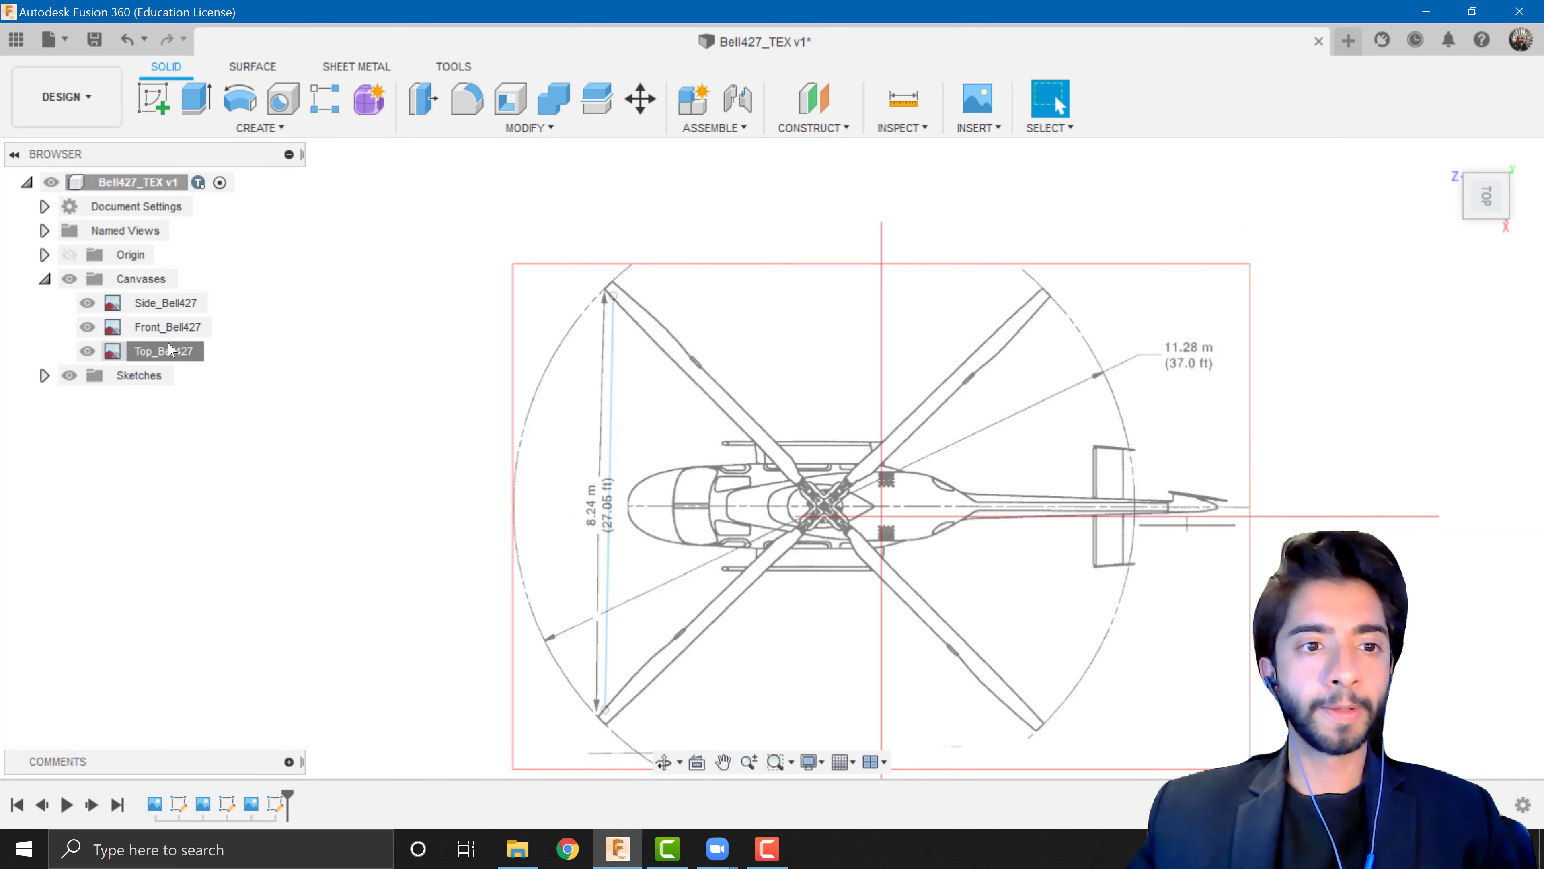
left_click(43, 375)
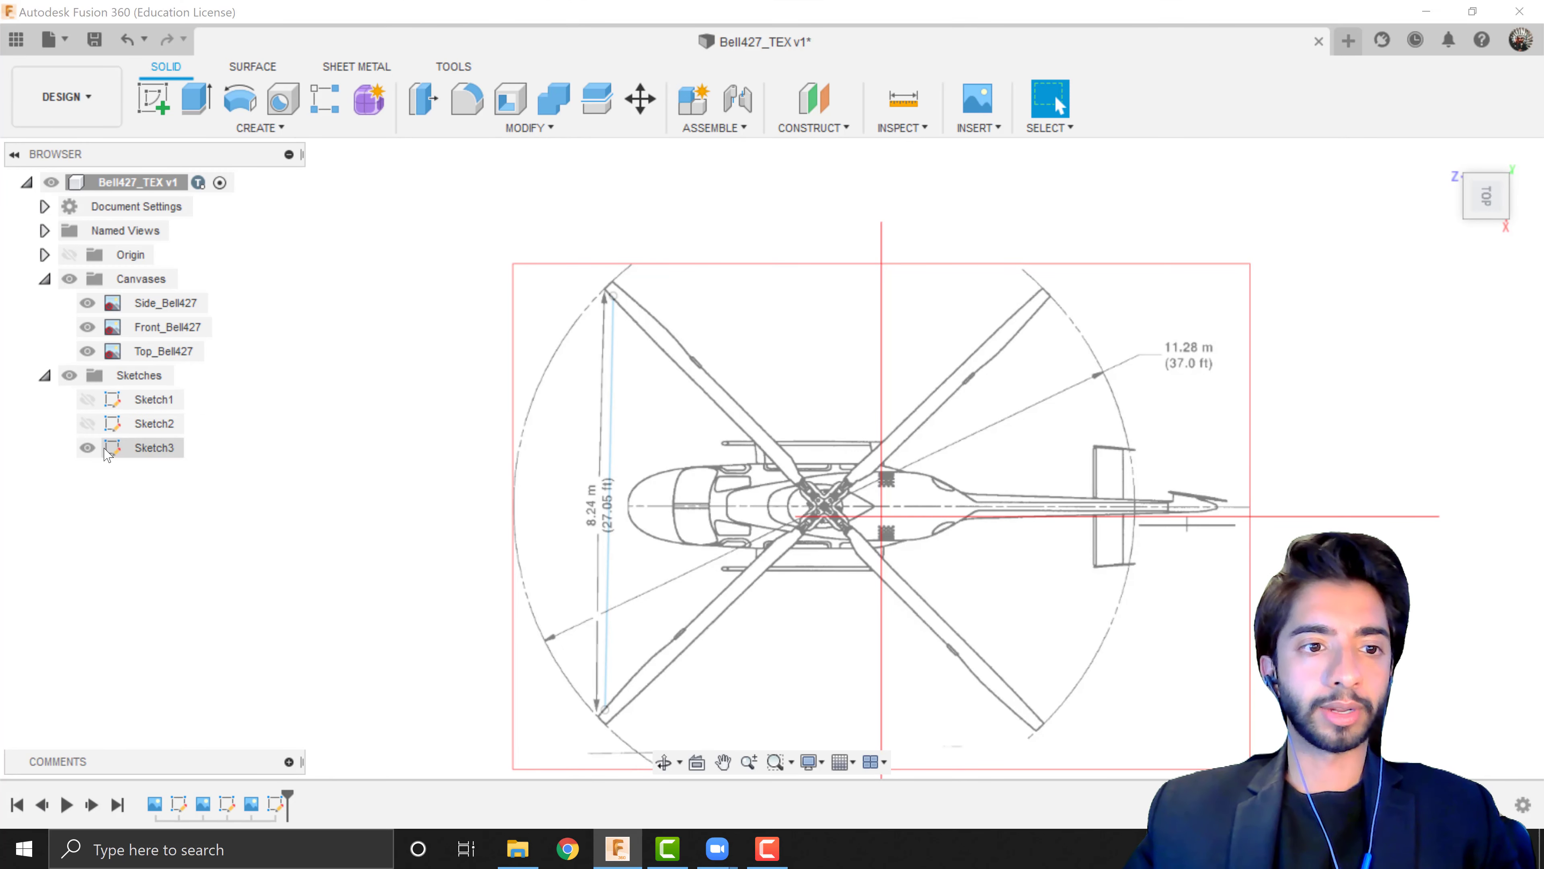
middle_click_drag(608, 489, 571, 430)
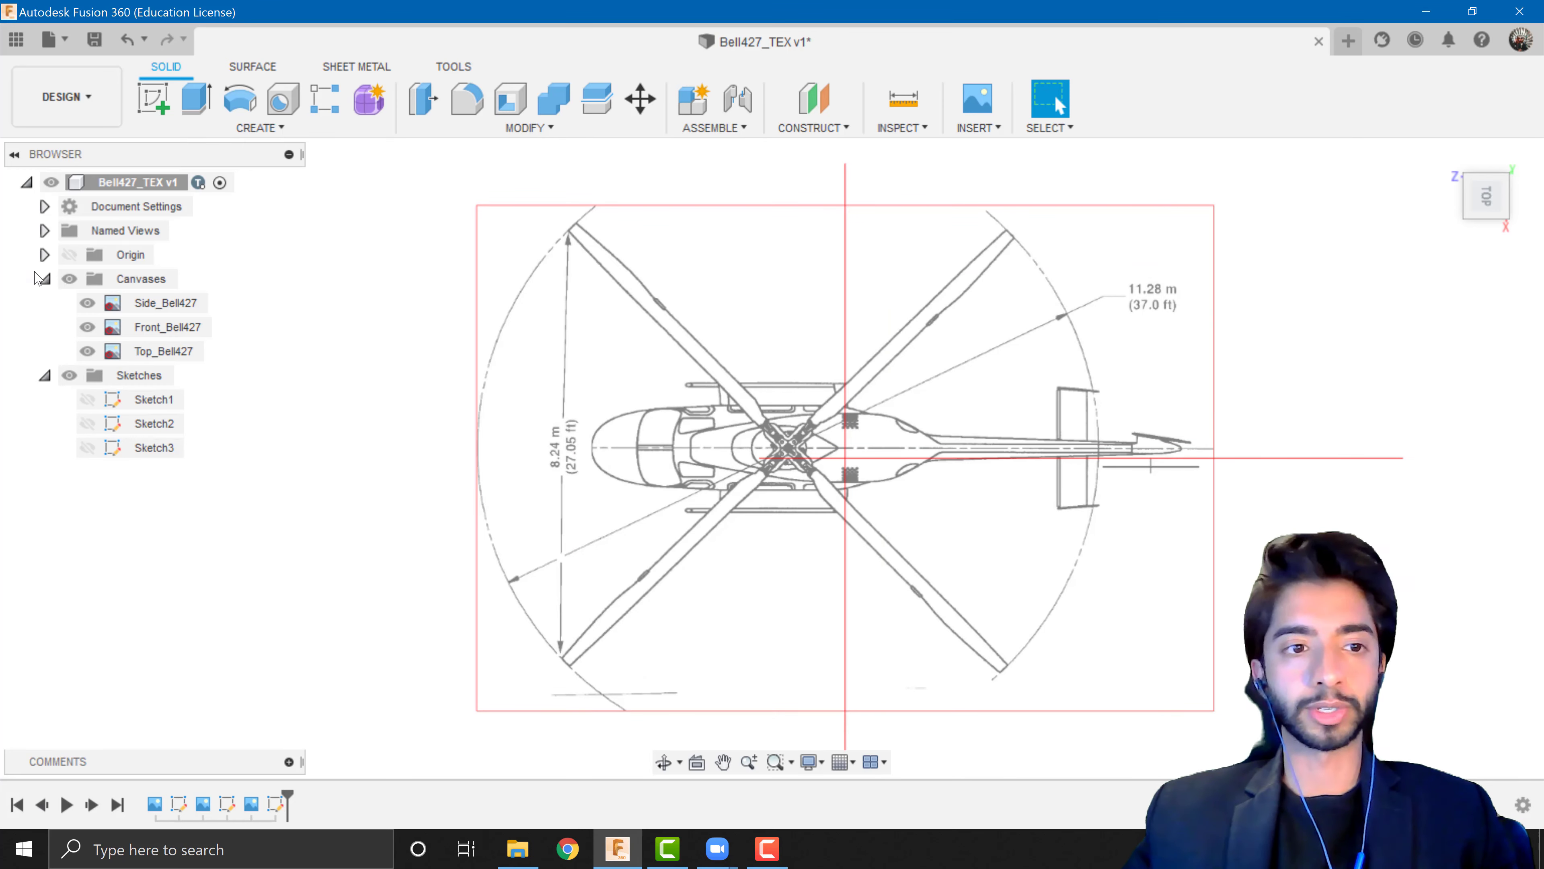
Edit the Top_Bell427 canvas, show the origin, and move the nose tip onto it with X distance 0.315 m and Y distance 0.204 m
right_click(166, 351)
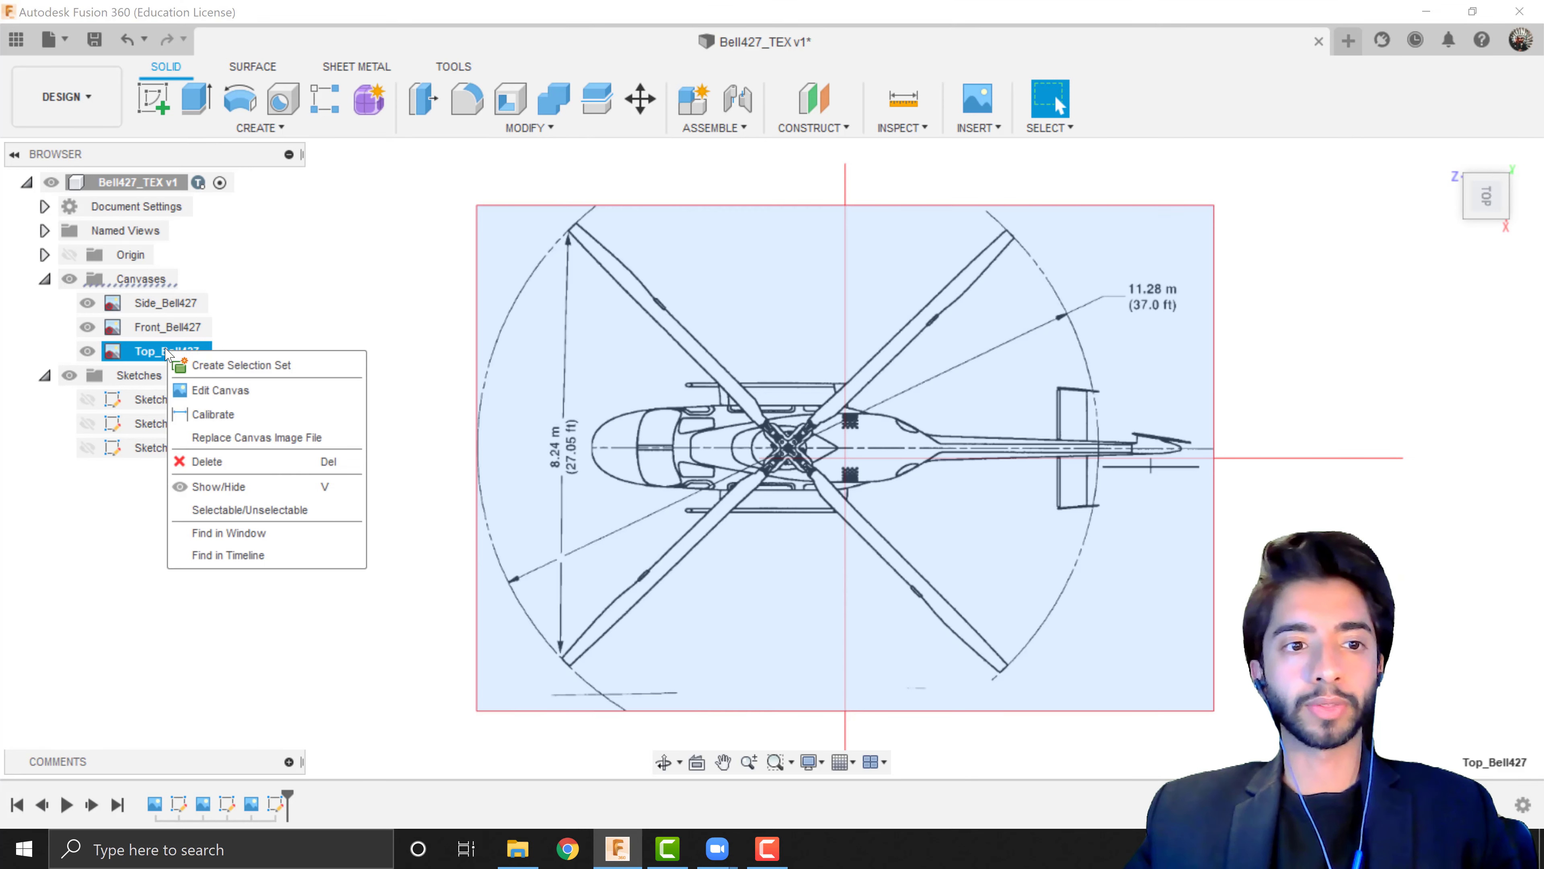
left_click(220, 390)
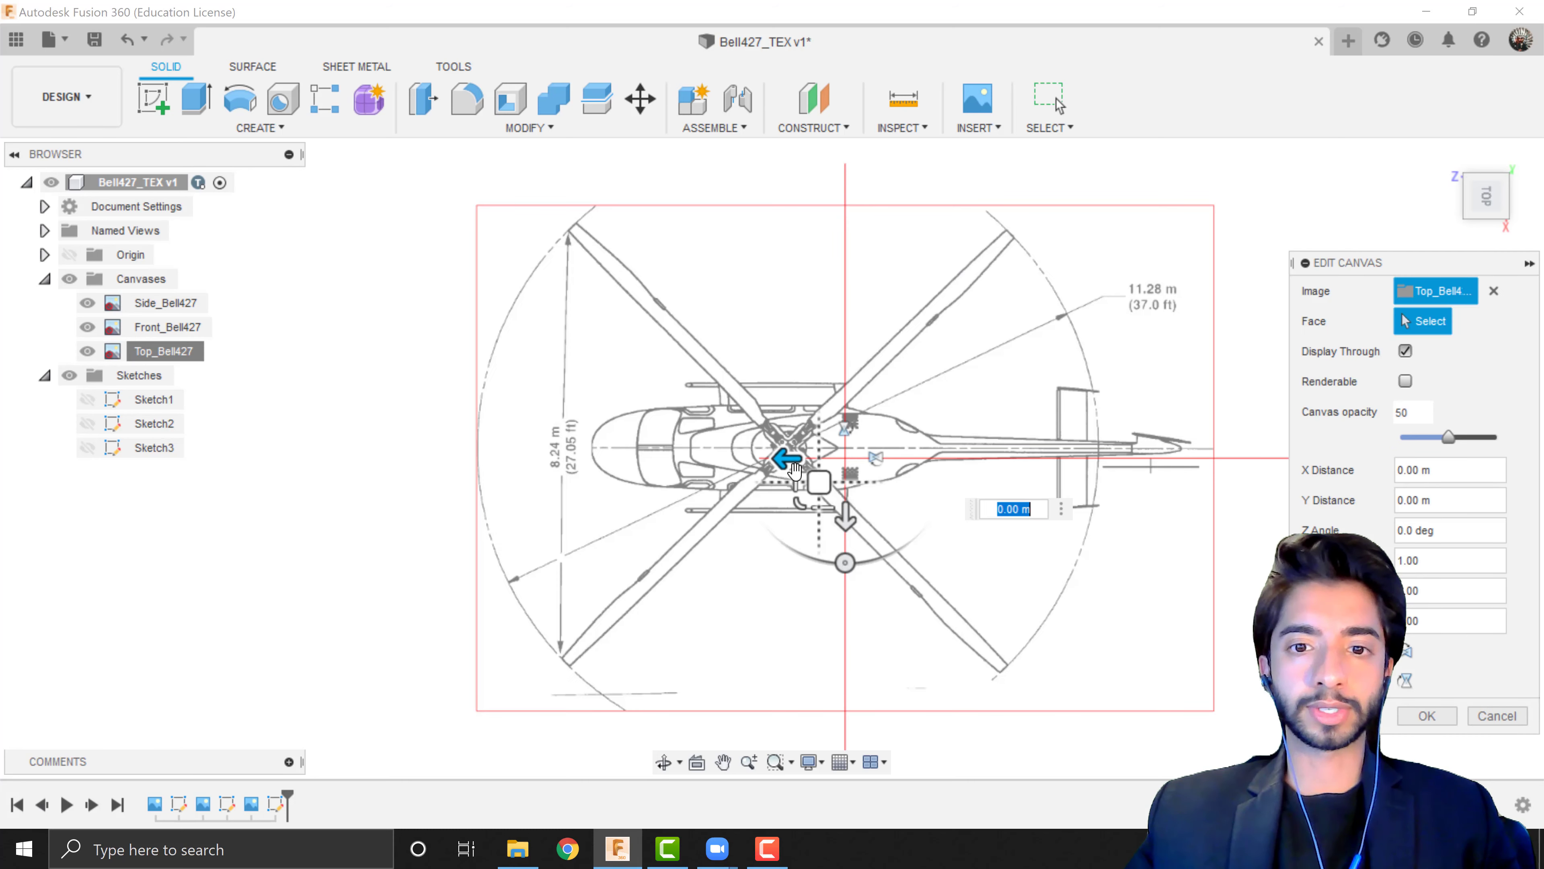
left_click_drag(822, 474, 1021, 470)
middle_click_drag(1000, 462, 757, 430)
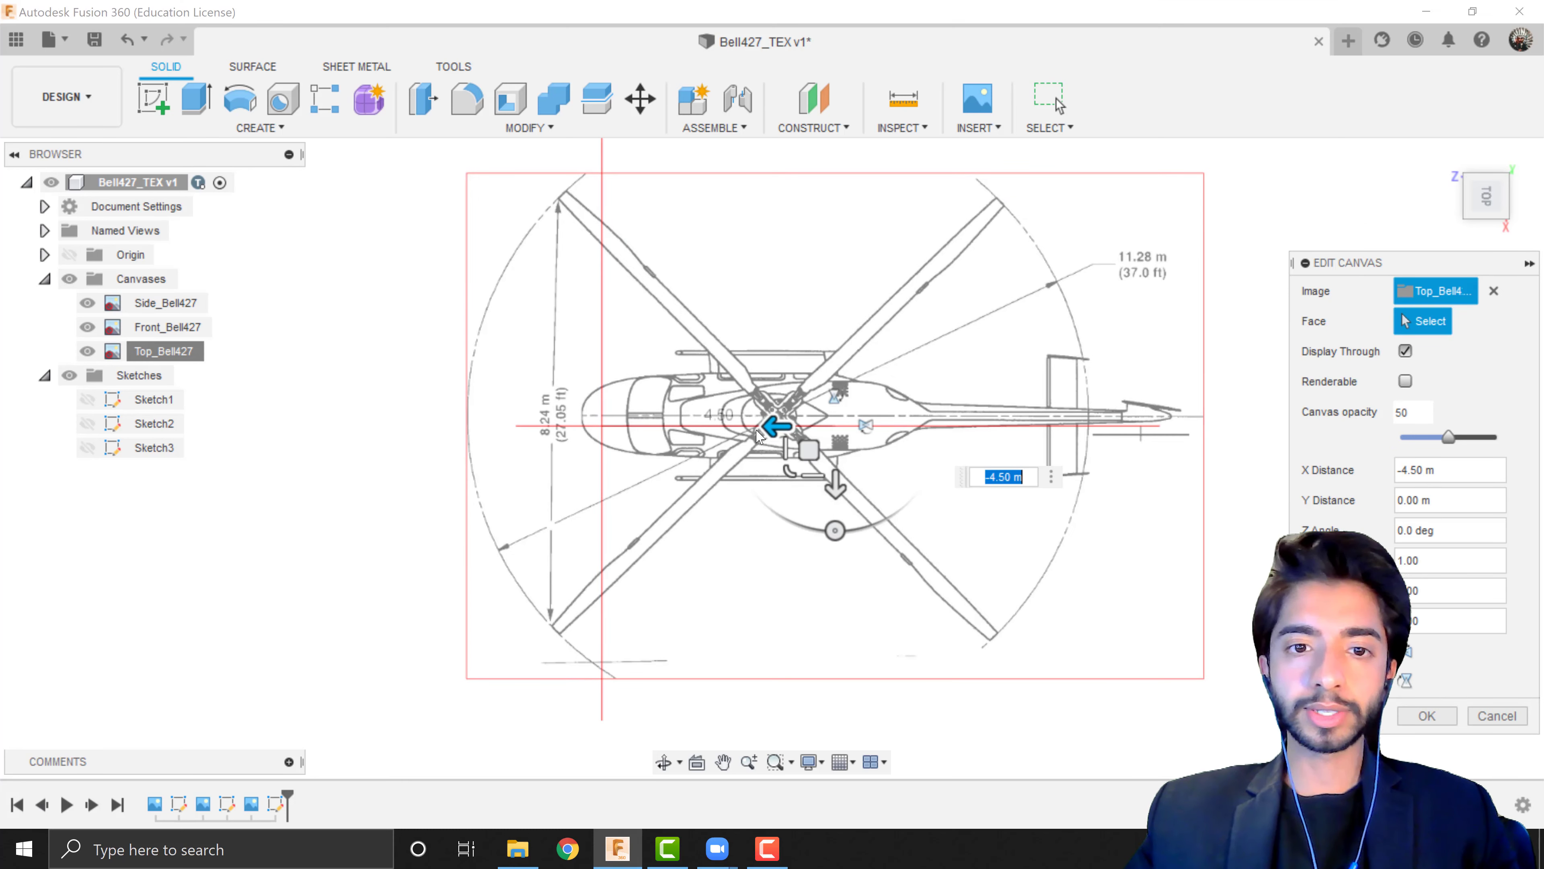
left_click(69, 254)
scroll(690, 400, "up", 5)
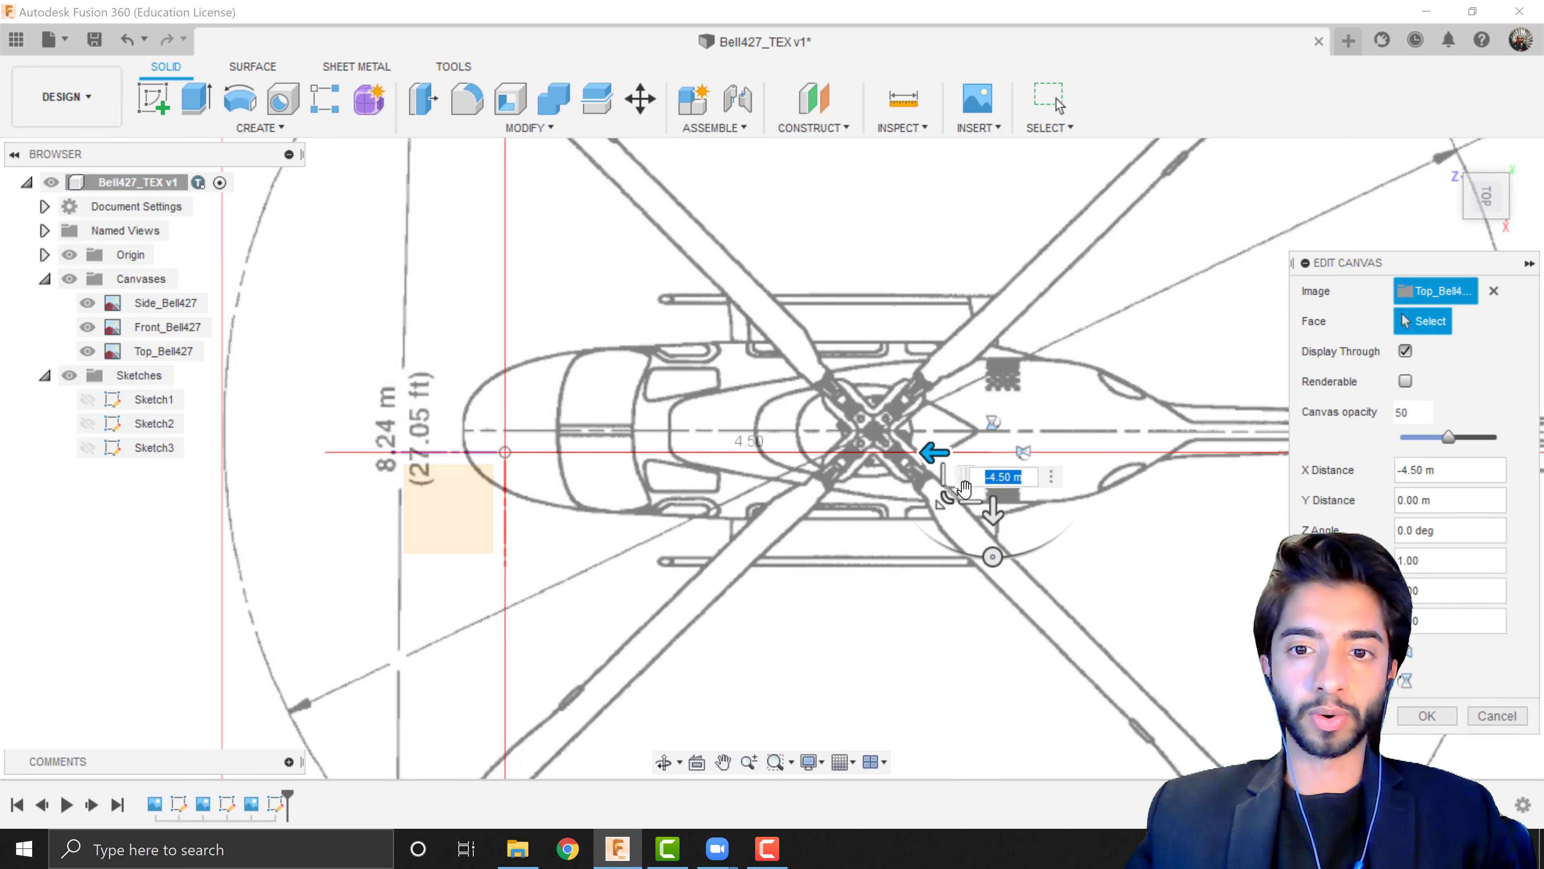
left_click_drag(934, 452, 1009, 504)
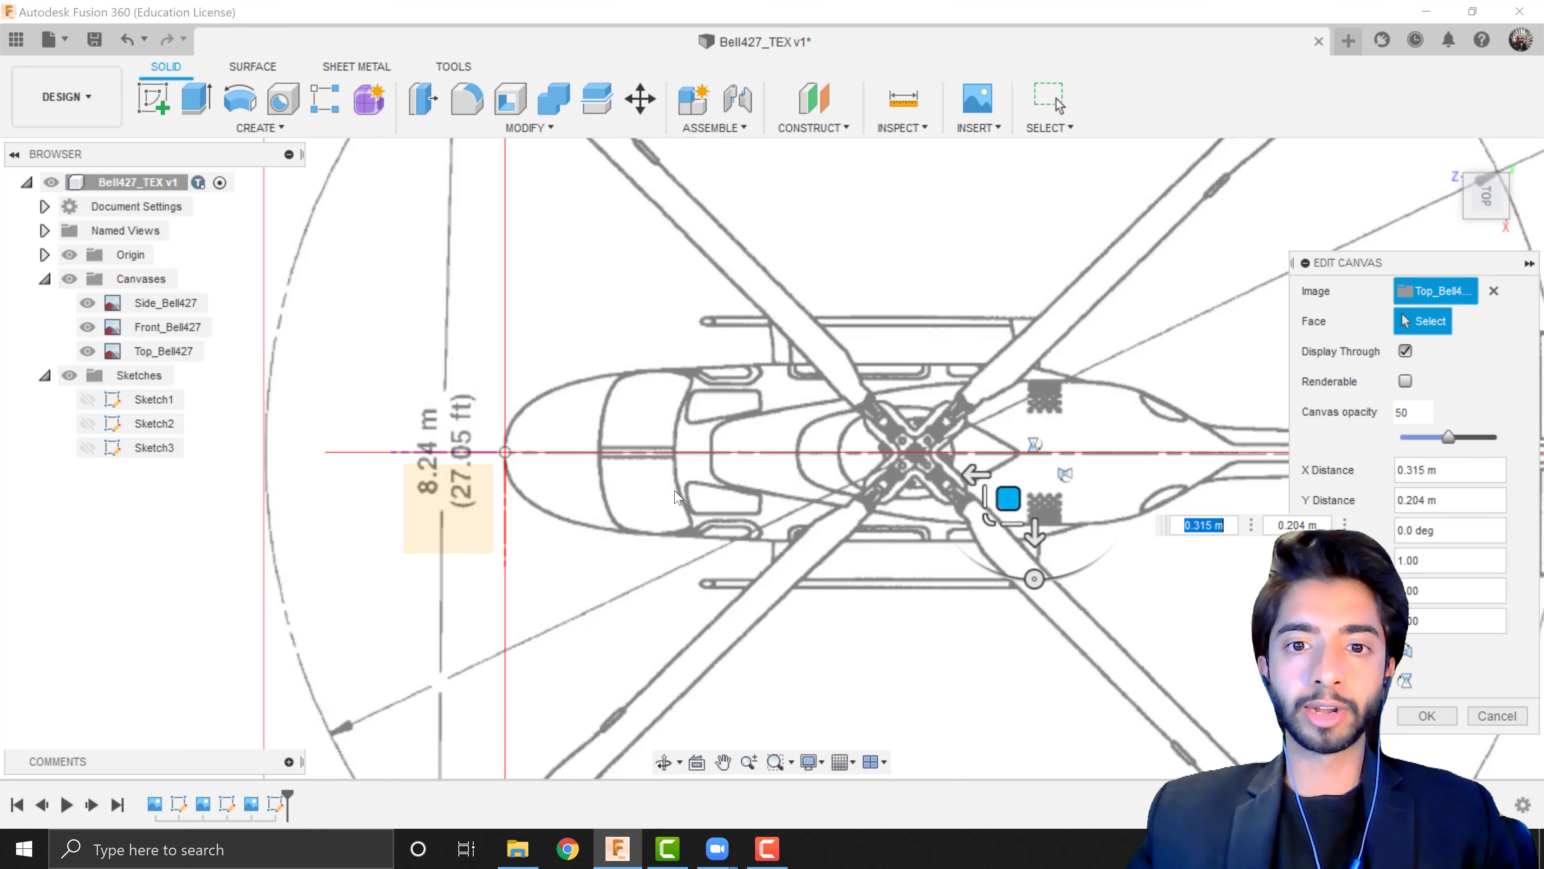
Check the fuselage centreline against the origin axis and nudge the top canvas to a Y distance of 0.194 m
middle_click_drag(677, 497, 370, 510)
scroll(1089, 522, "down", 1)
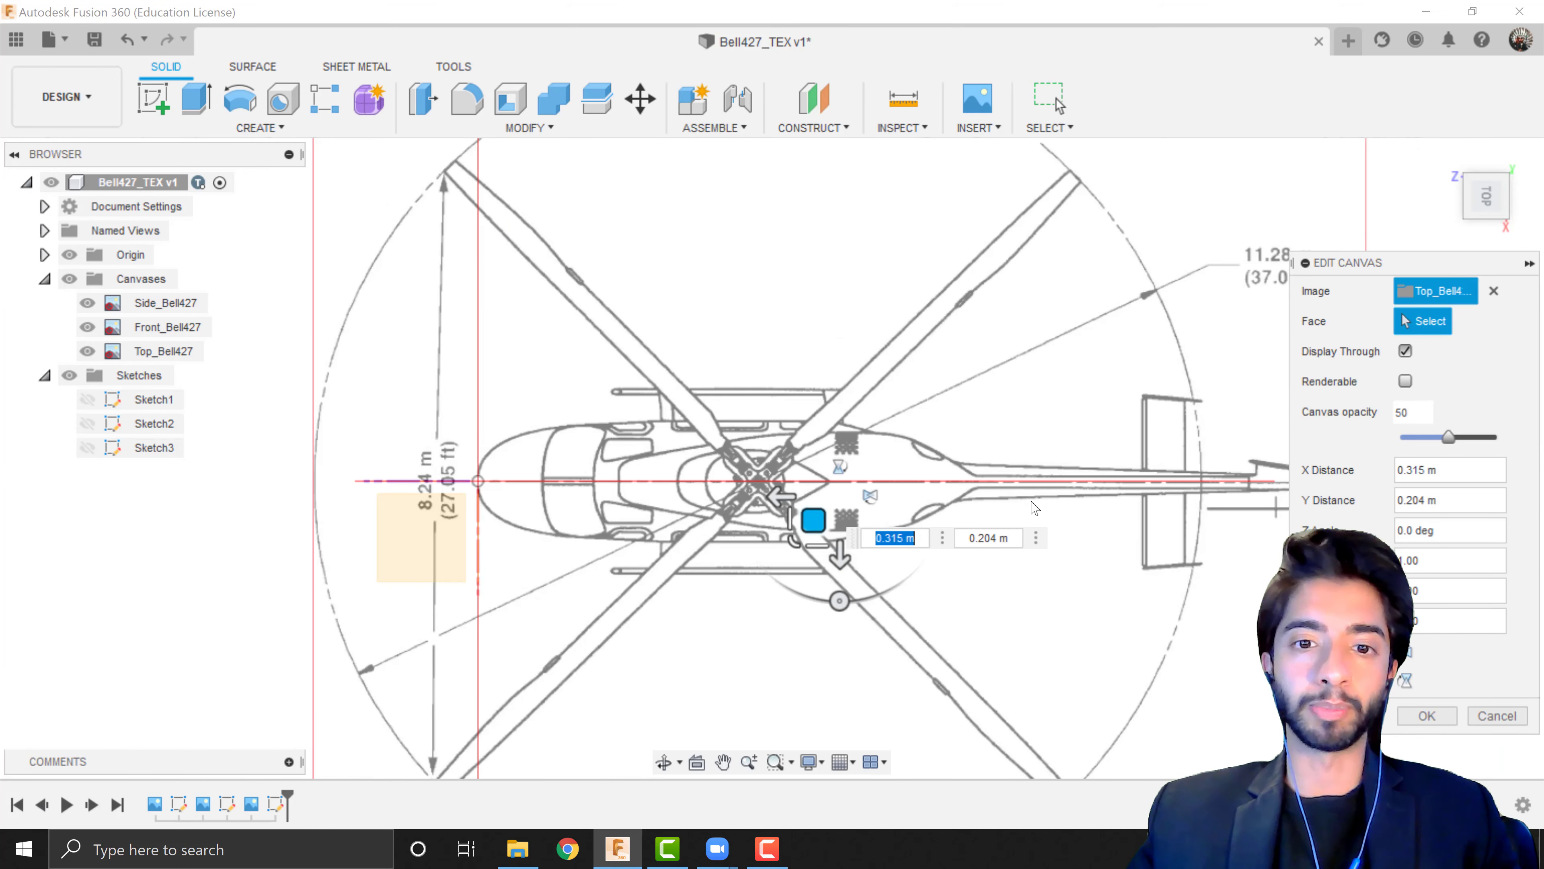
scroll(845, 508, "up", 5)
scroll(927, 504, "down", 2)
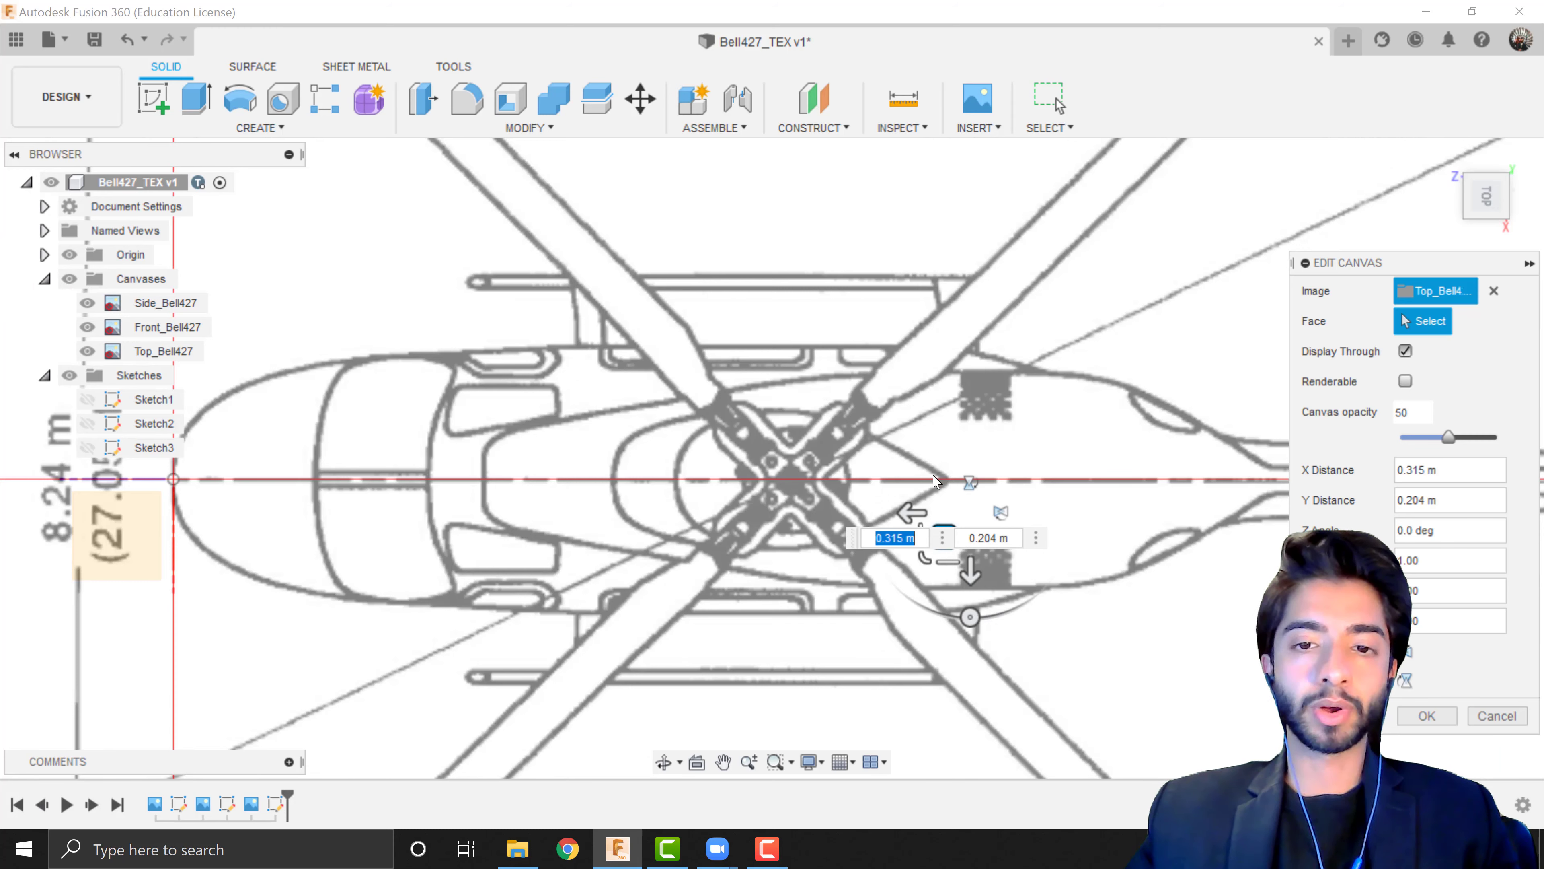
scroll(937, 480, "down", 3)
middle_click_drag(940, 502, 975, 448)
left_click_drag(966, 463, 967, 461)
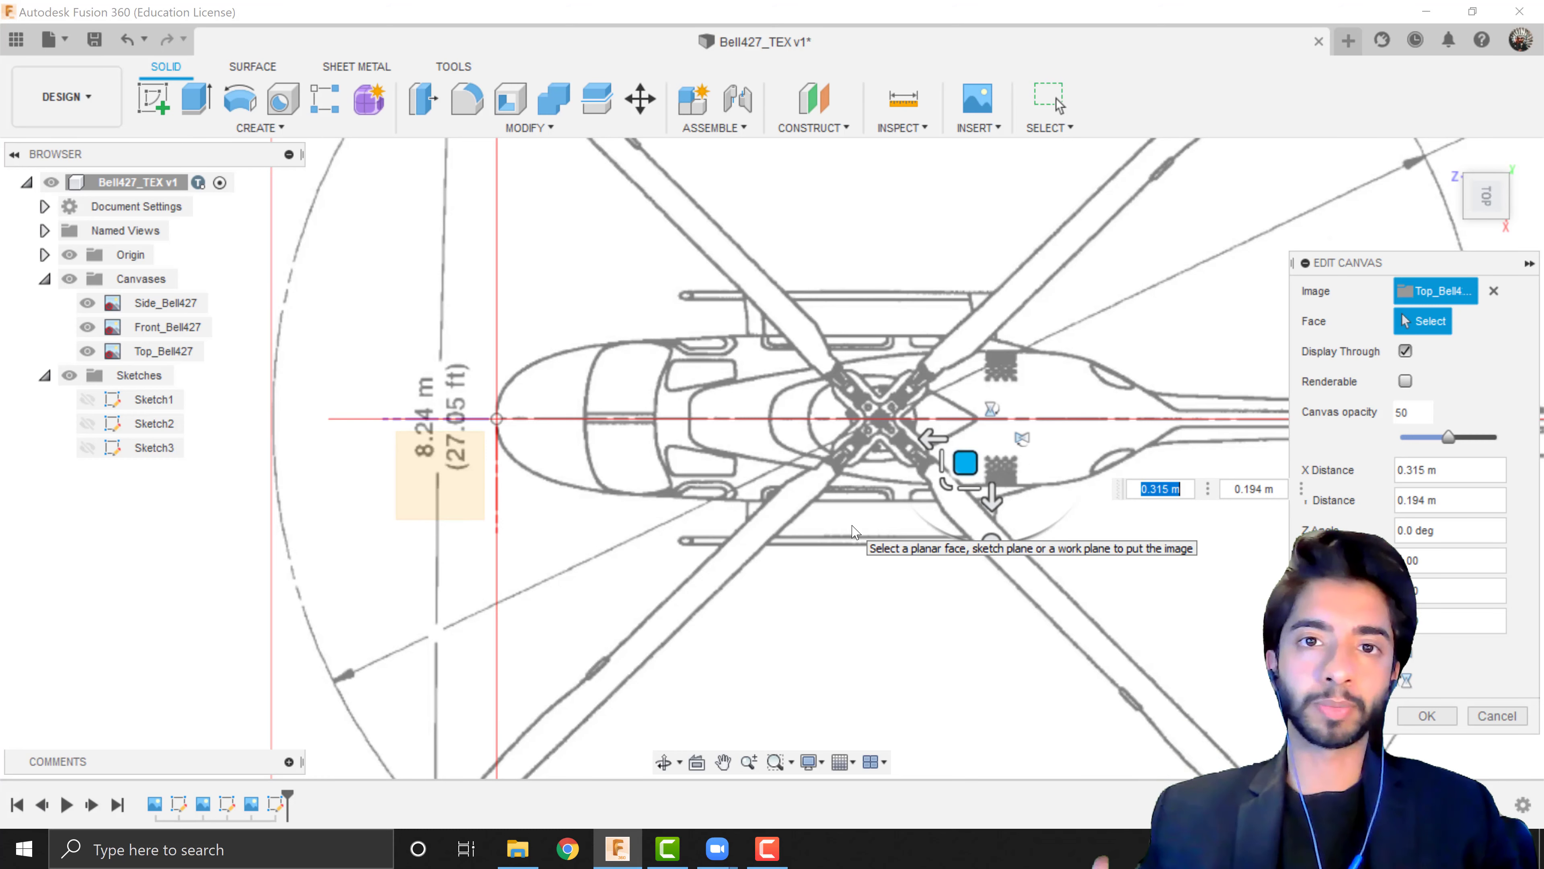
Examine how the nose and fuselage outlines of the top, front and side canvases line up at the origin
scroll(853, 532, "down", 2)
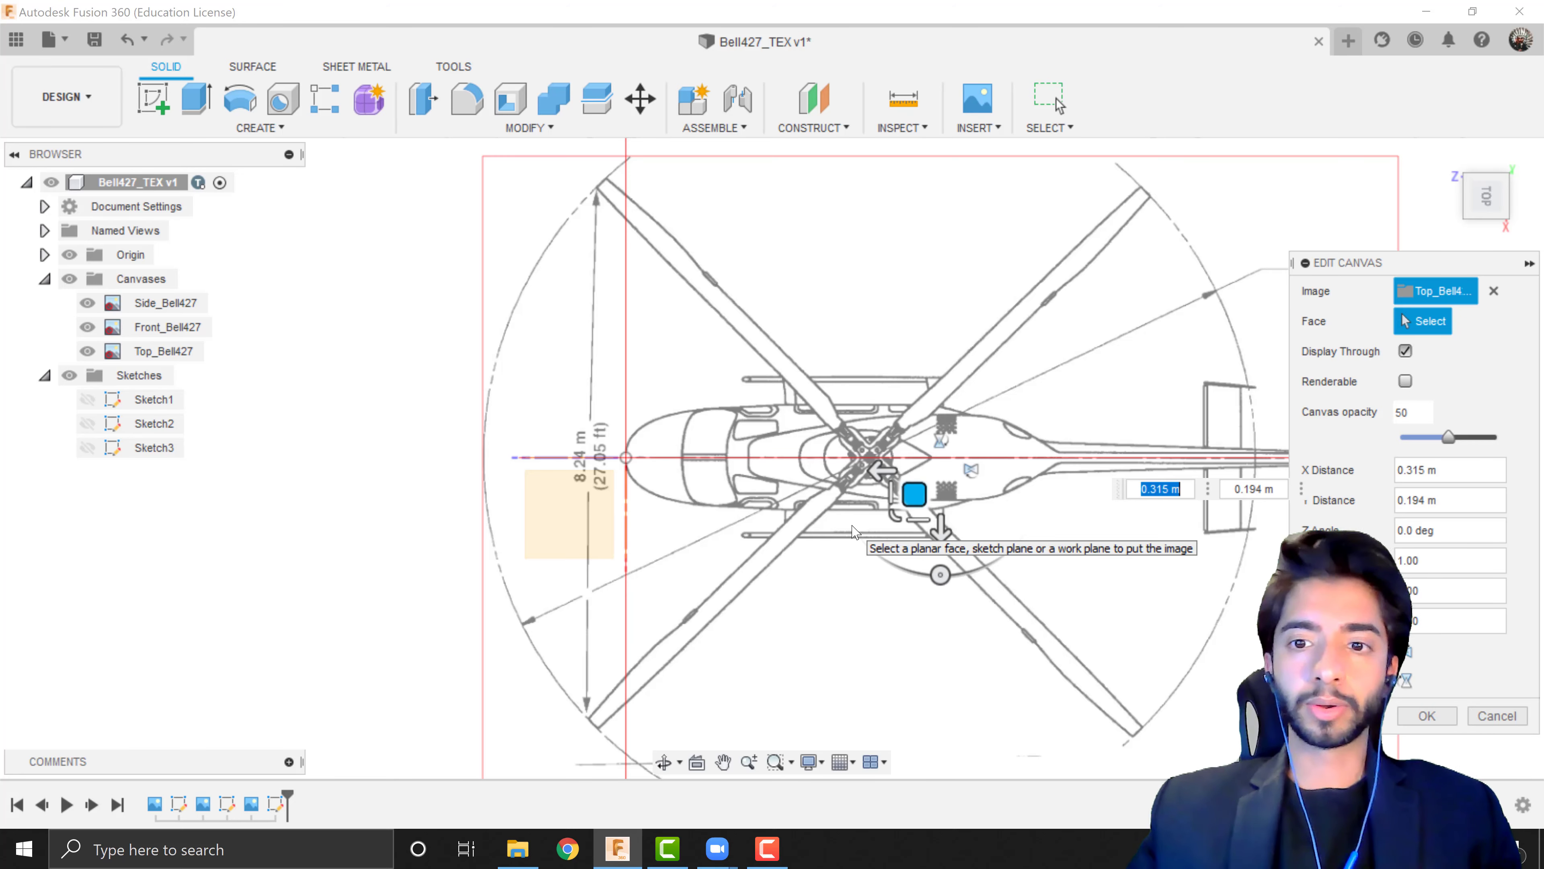
middle_click_drag(820, 596, 821, 462, "shift")
scroll(705, 478, "up", 6)
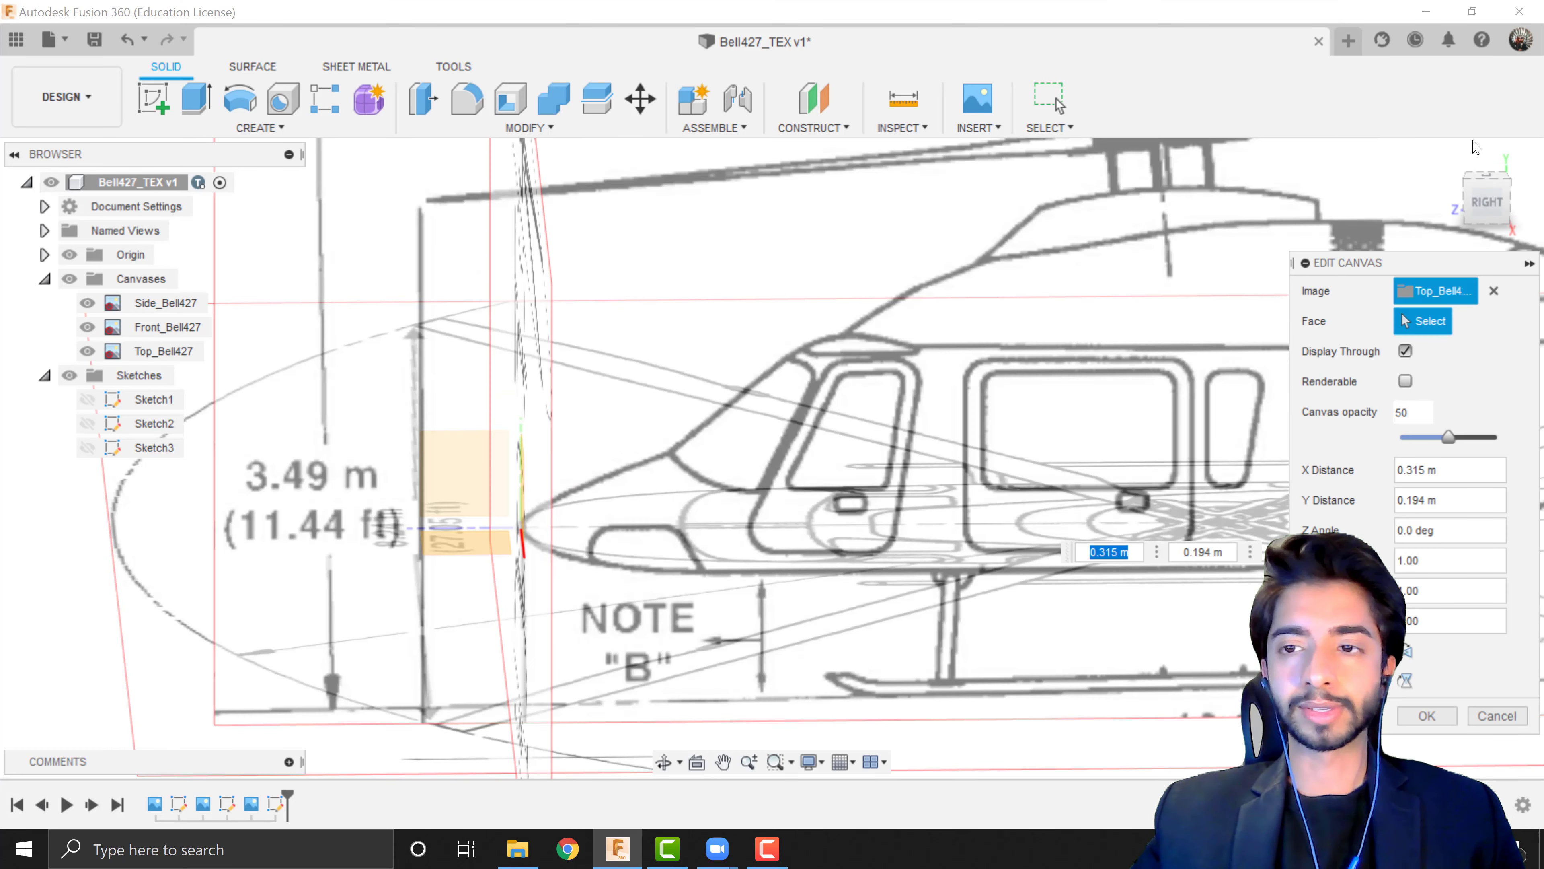
left_click(1466, 204)
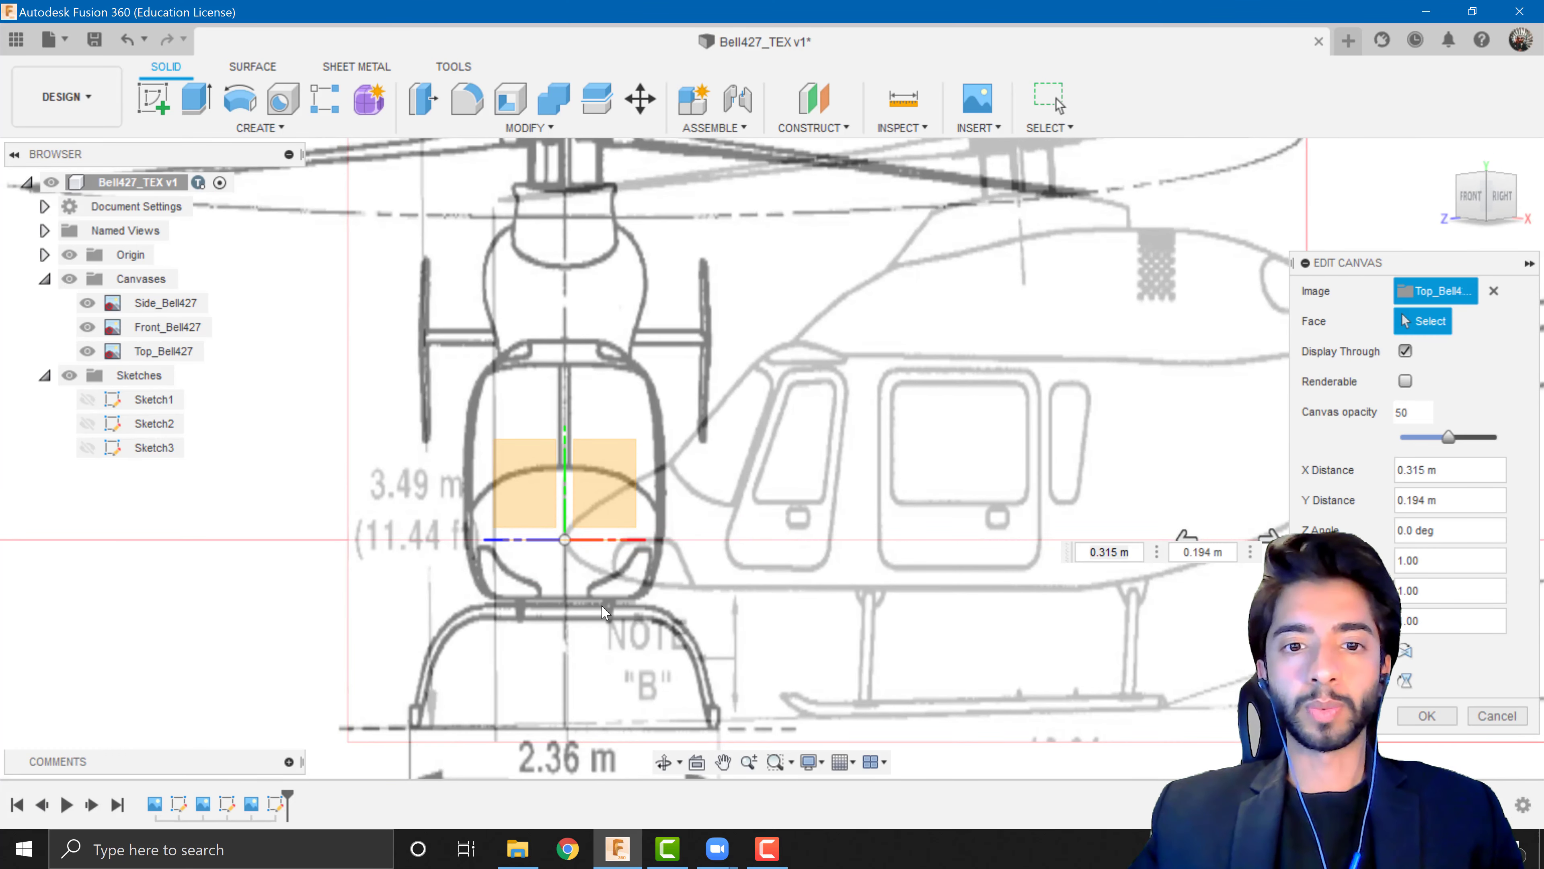
scroll(626, 573, "down", 3)
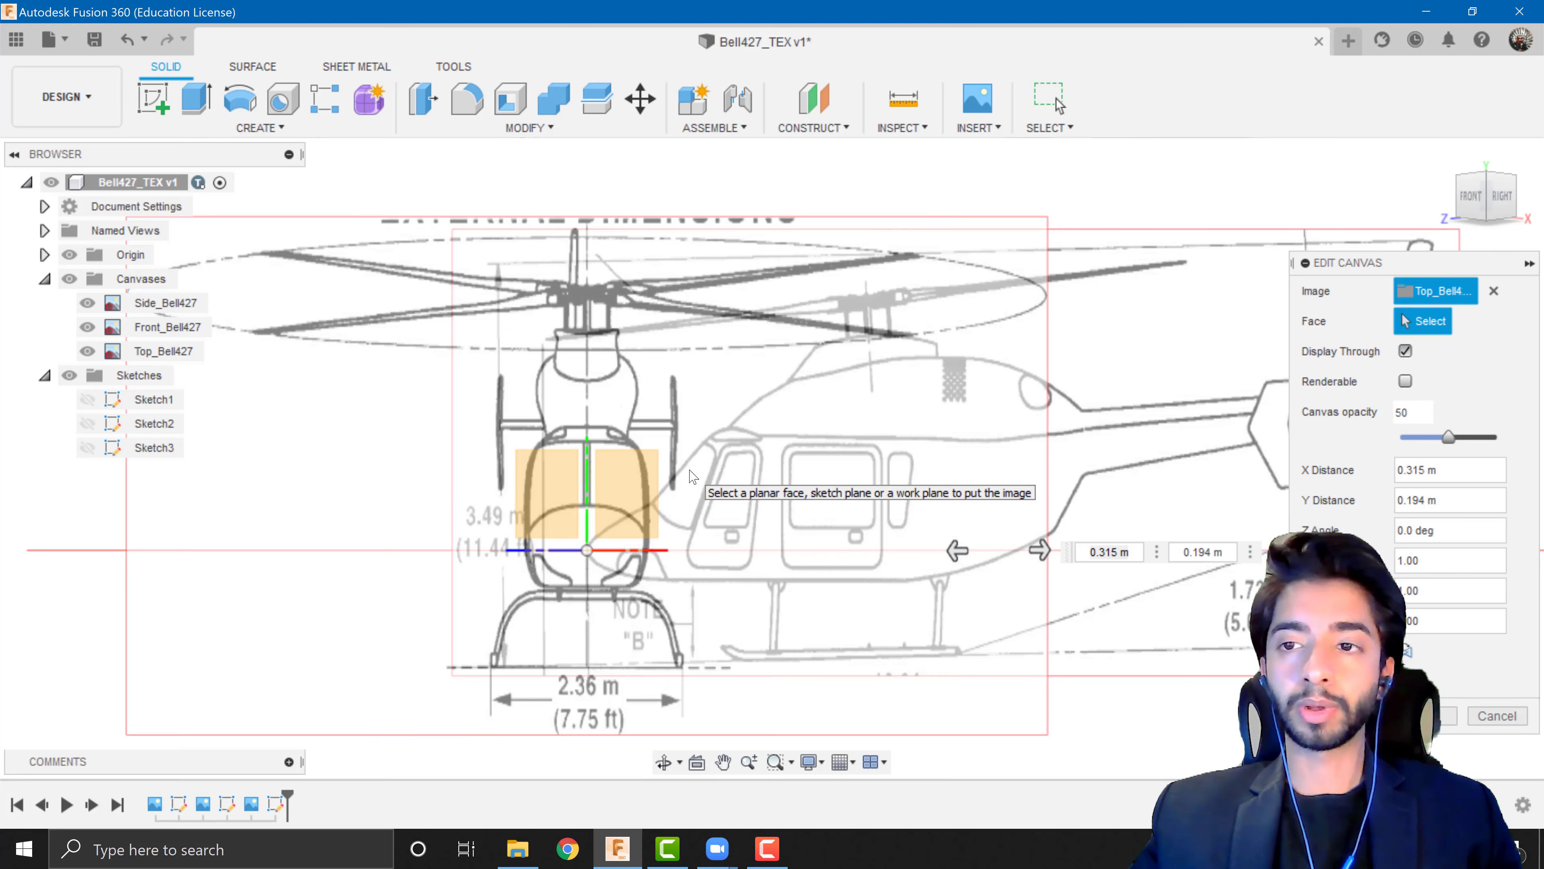
middle_click_drag(760, 456, 824, 511, "shift")
scroll(746, 438, "up", 5)
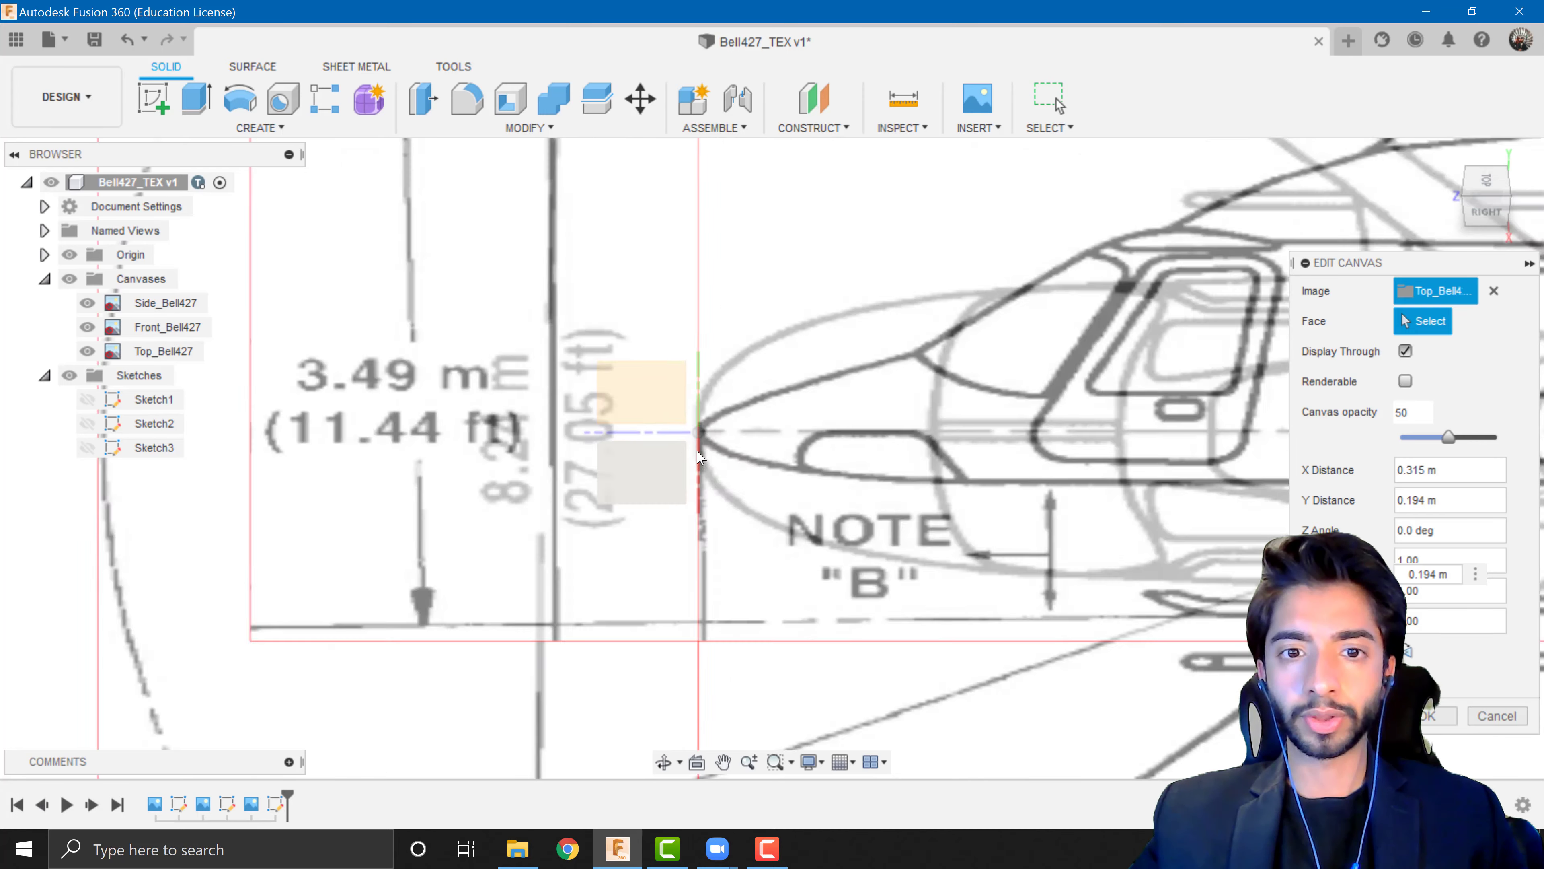
Compare the tail ends of the side and top canvases, and finish editing the Top_Bell427 canvas
scroll(735, 446, "down", 5)
scroll(736, 446, "down", 5)
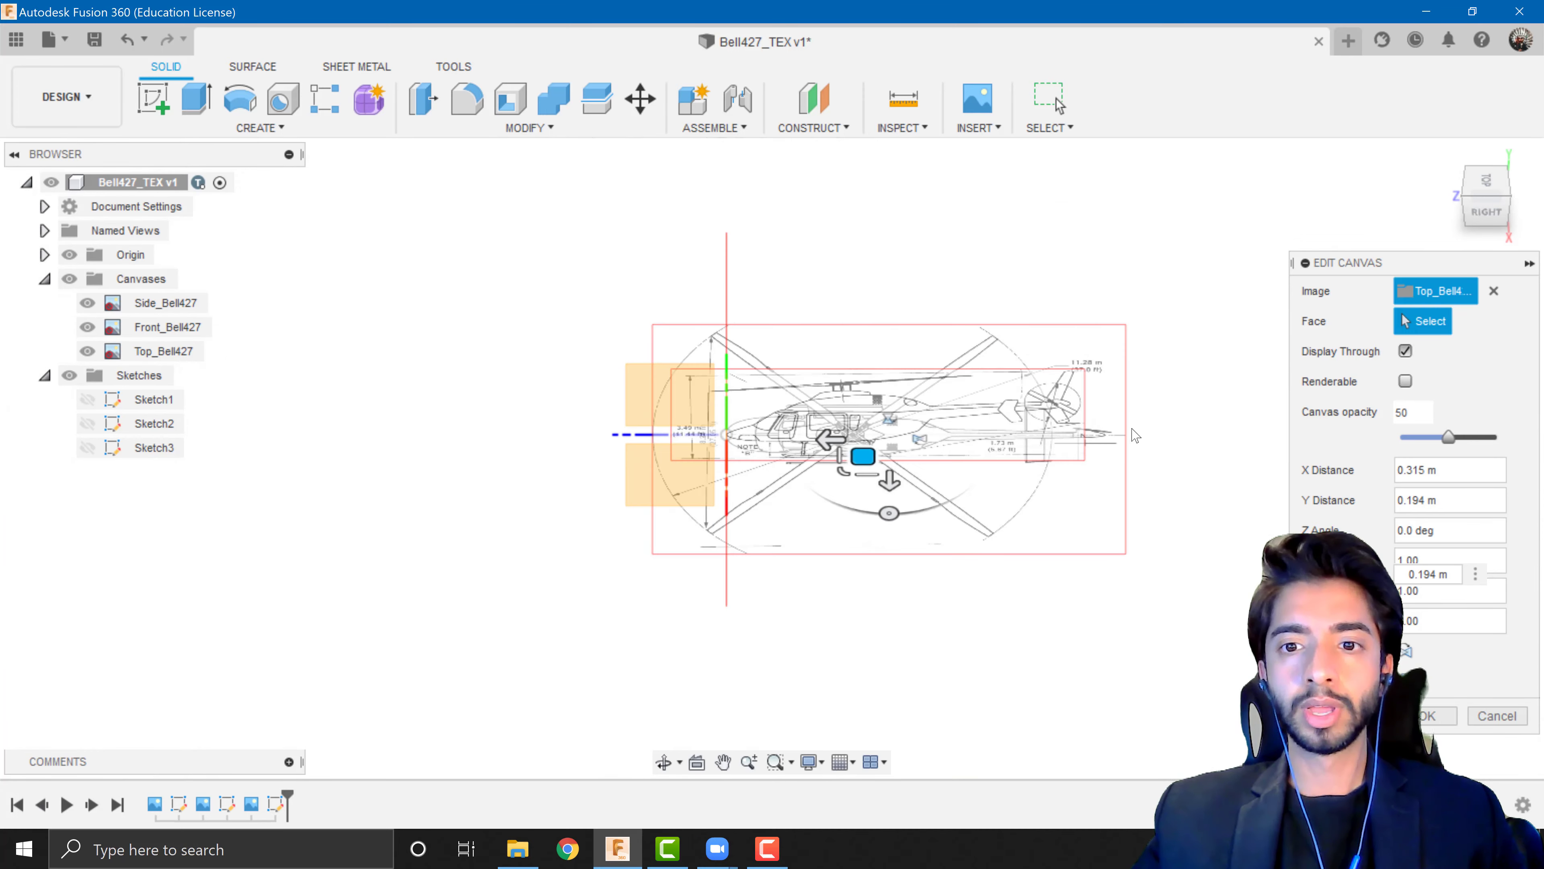
scroll(1028, 414, "up", 9)
middle_click_drag(827, 494, 754, 514)
scroll(720, 565, "down", 3)
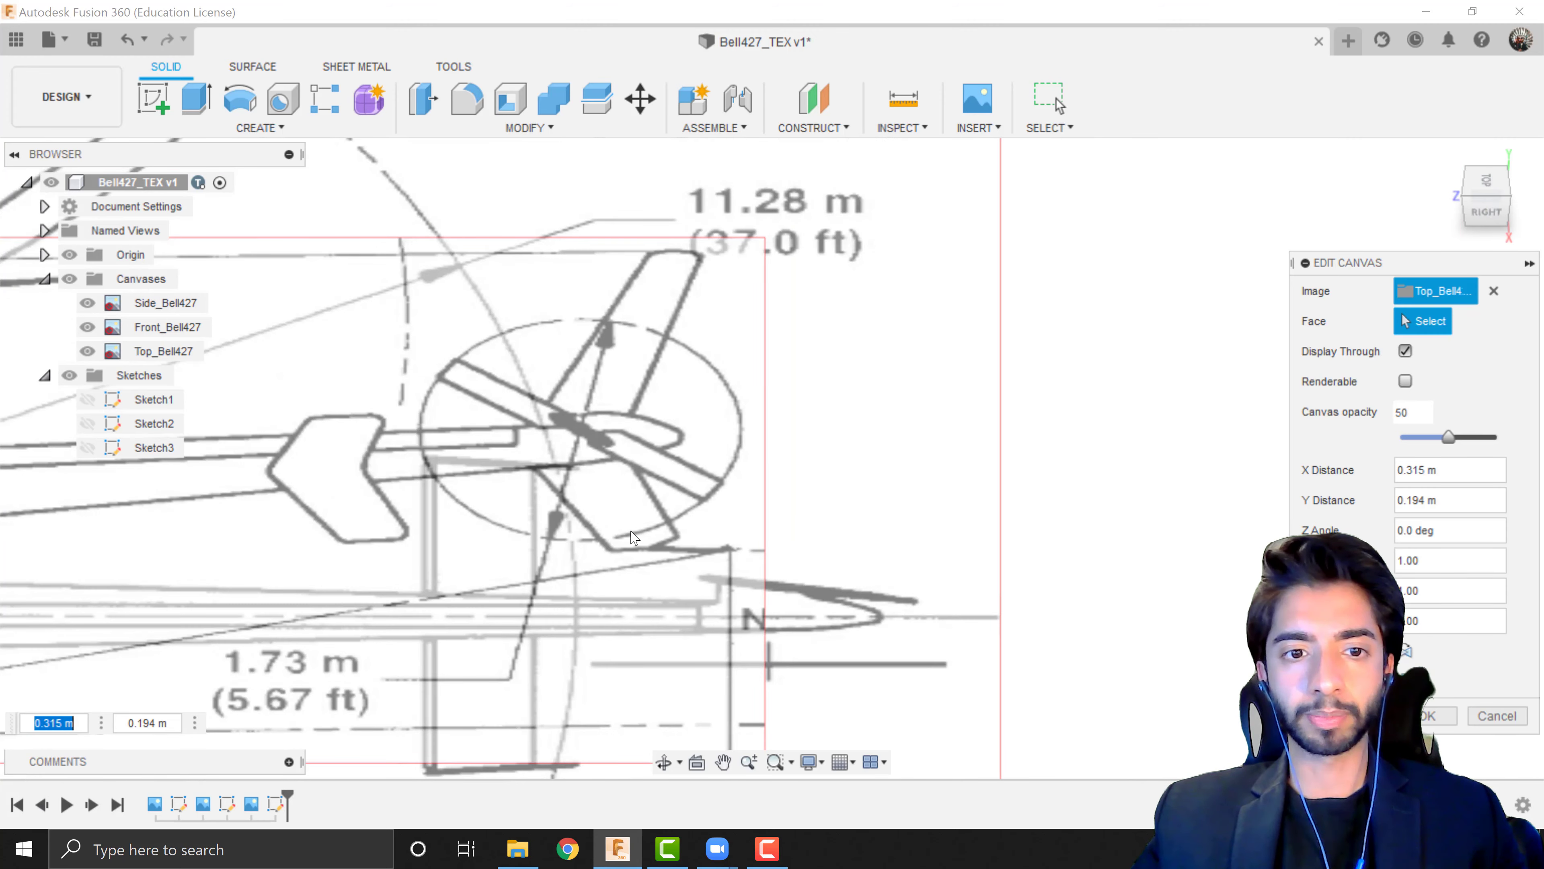
scroll(632, 535, "down", 2)
scroll(705, 560, "up", 2)
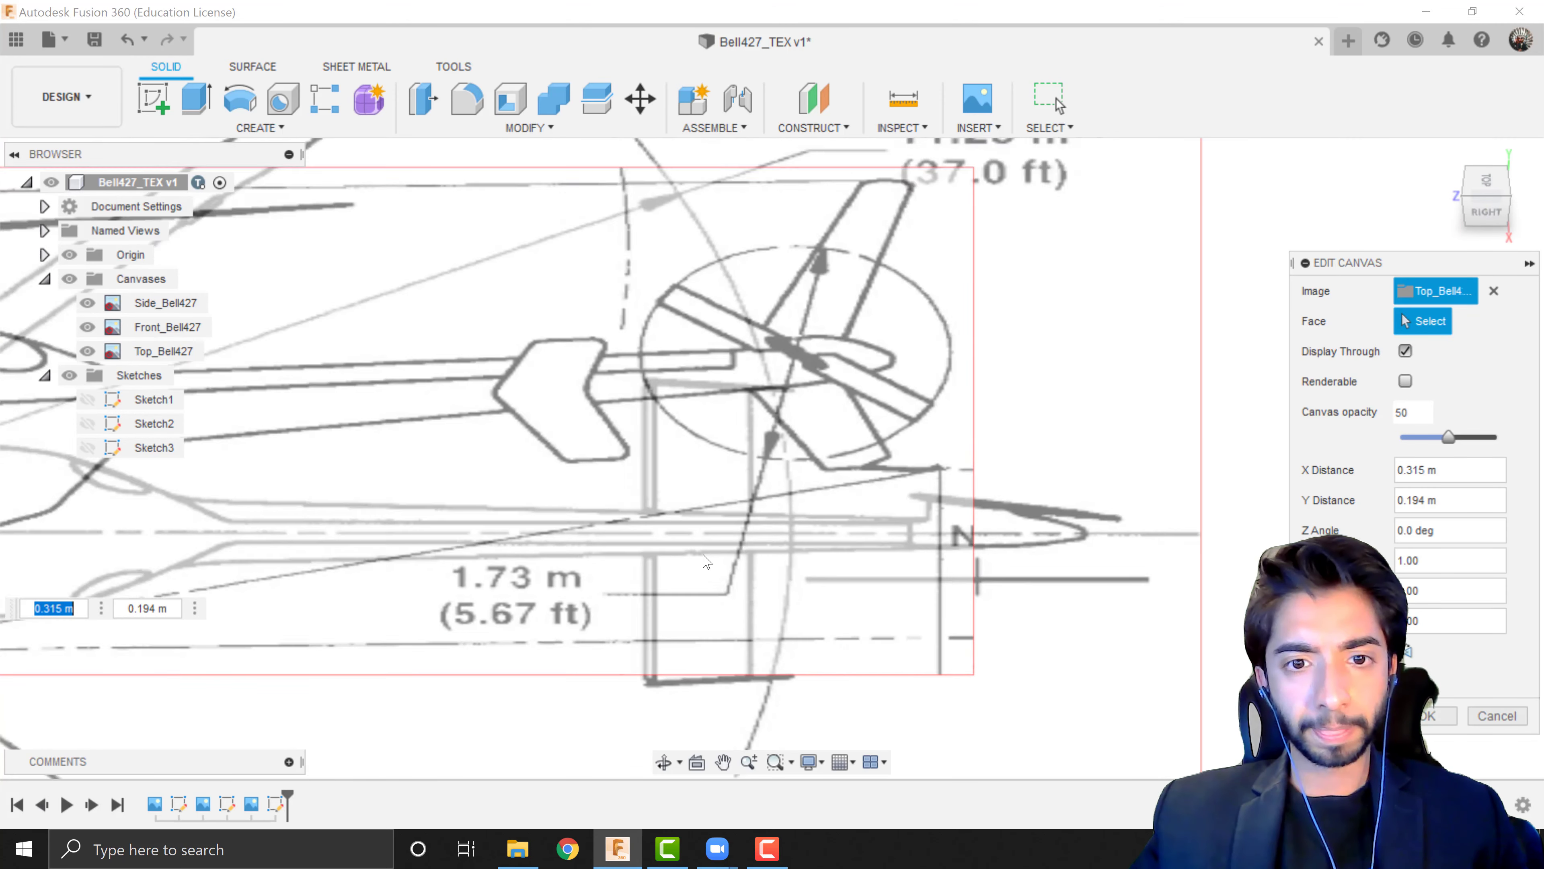
scroll(705, 561, "down", 3)
scroll(686, 578, "up", 4)
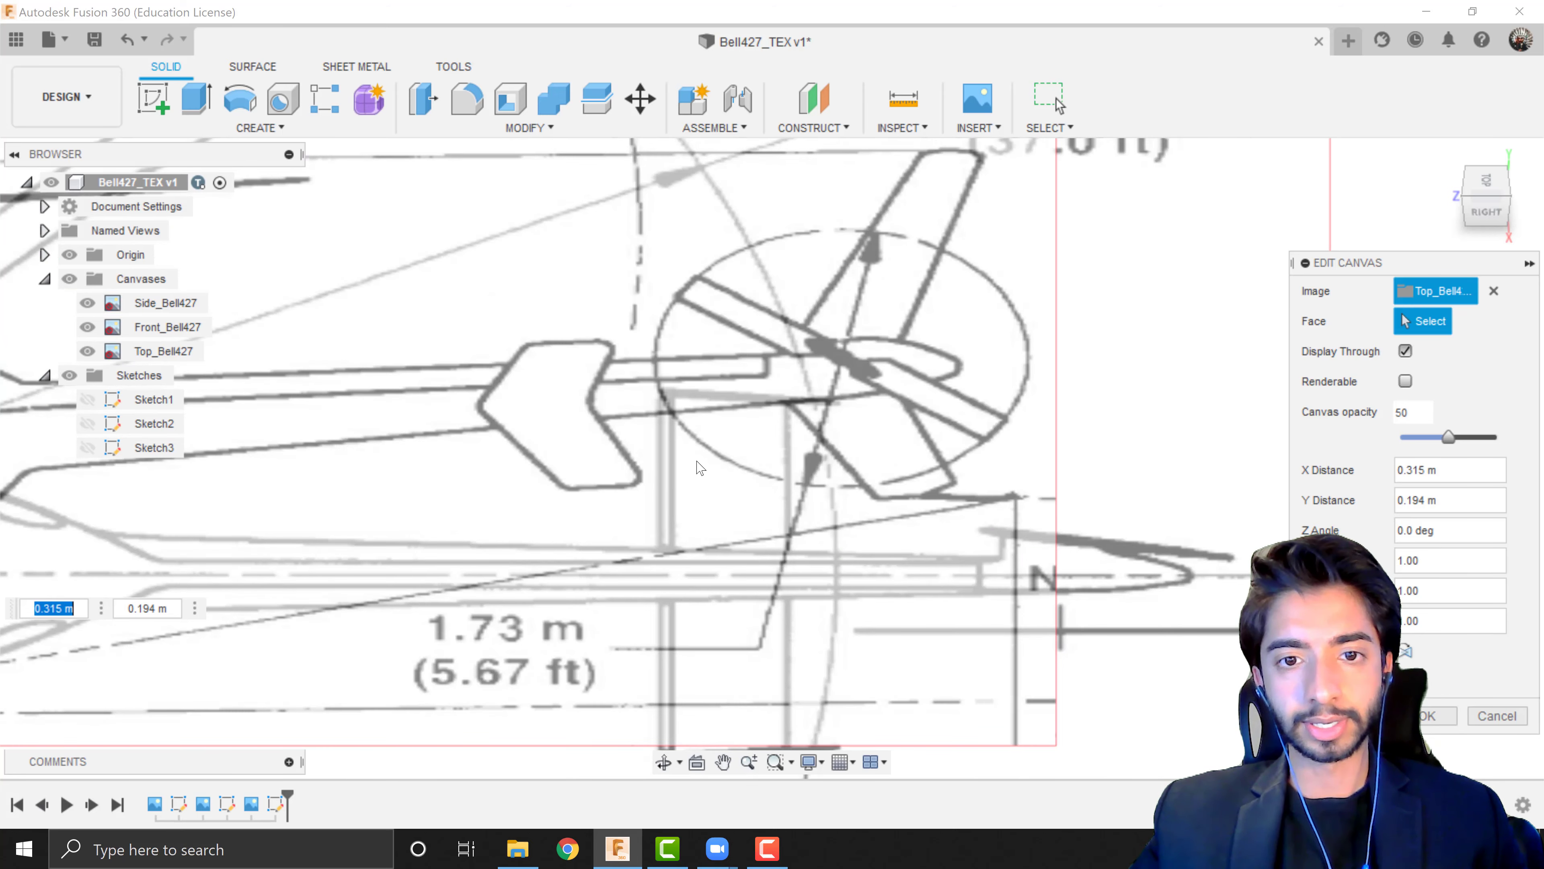
scroll(700, 467, "down", 5)
middle_click_drag(699, 469, 642, 559, "shift")
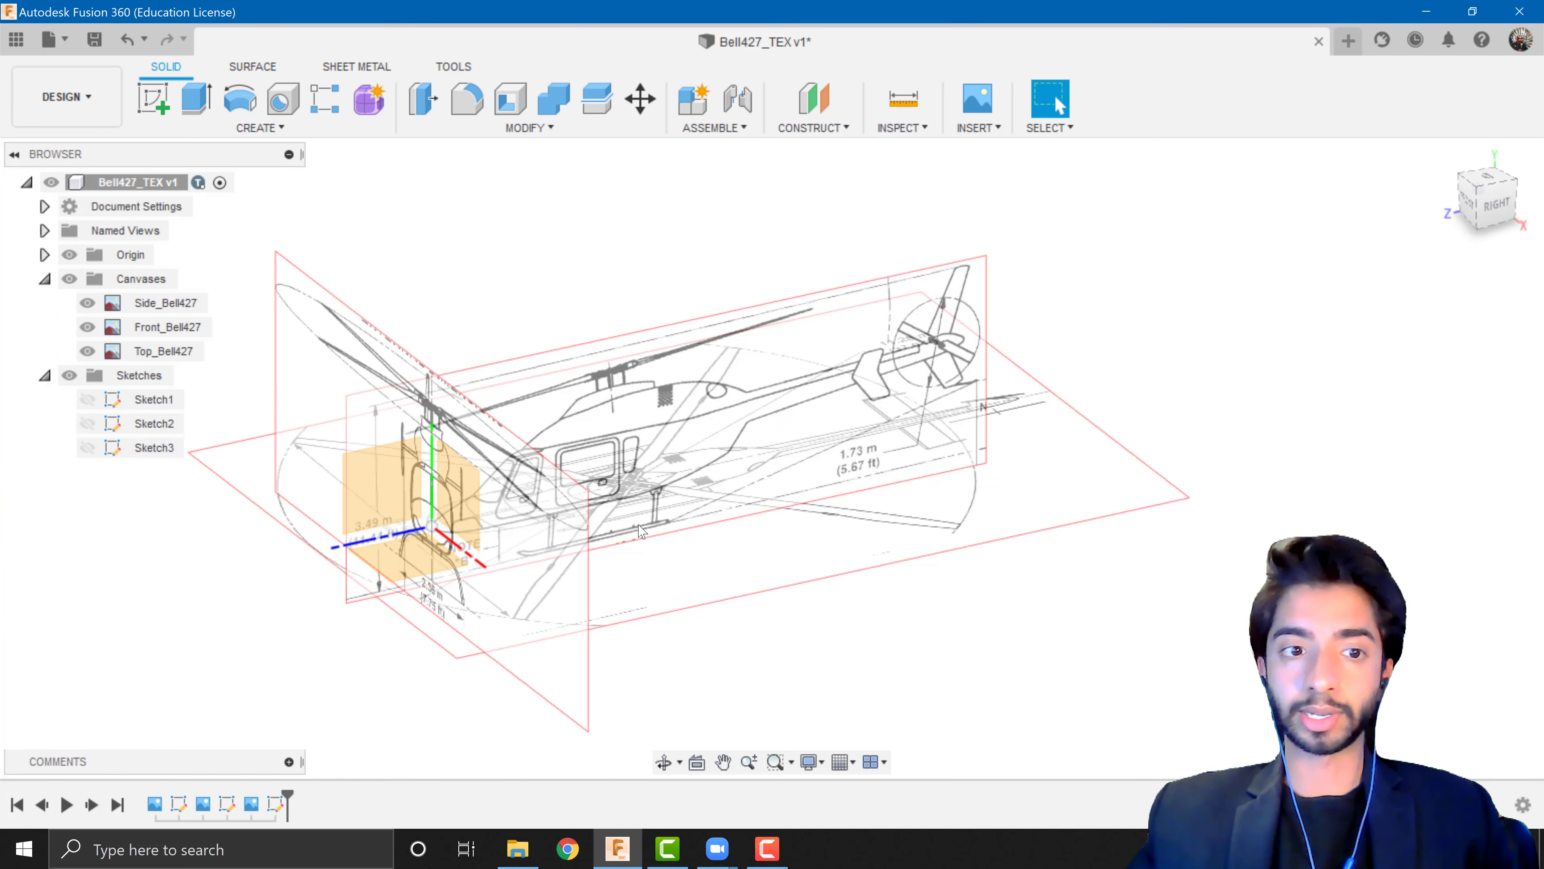
View the three canvases together and from the side, and hide the origin
middle_click_drag(592, 541, 637, 517)
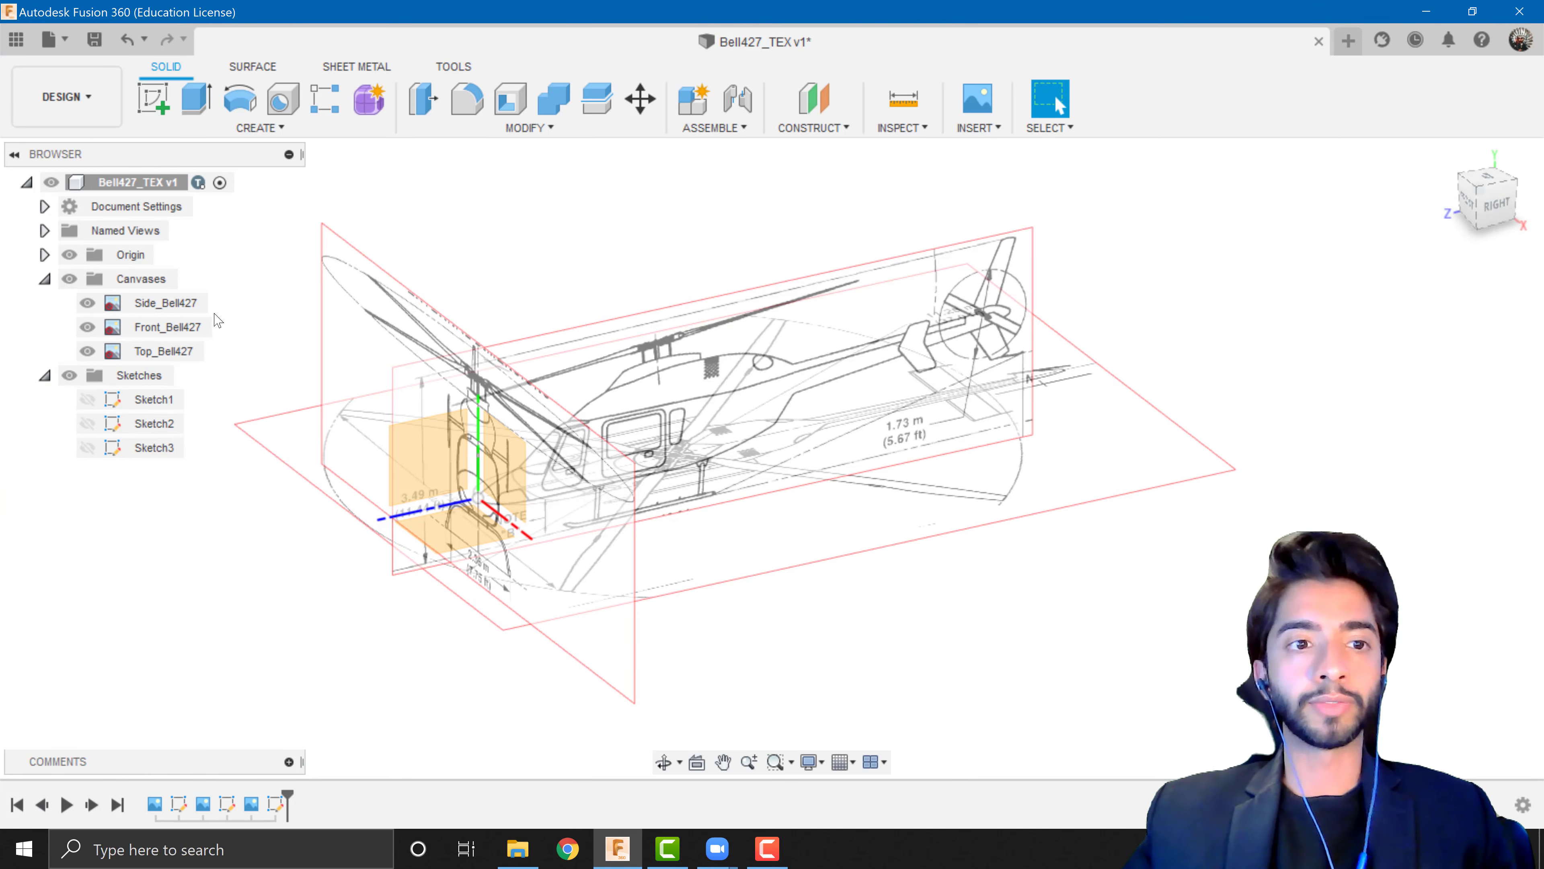
left_click(69, 254)
middle_click_drag(896, 460, 839, 485, "shift")
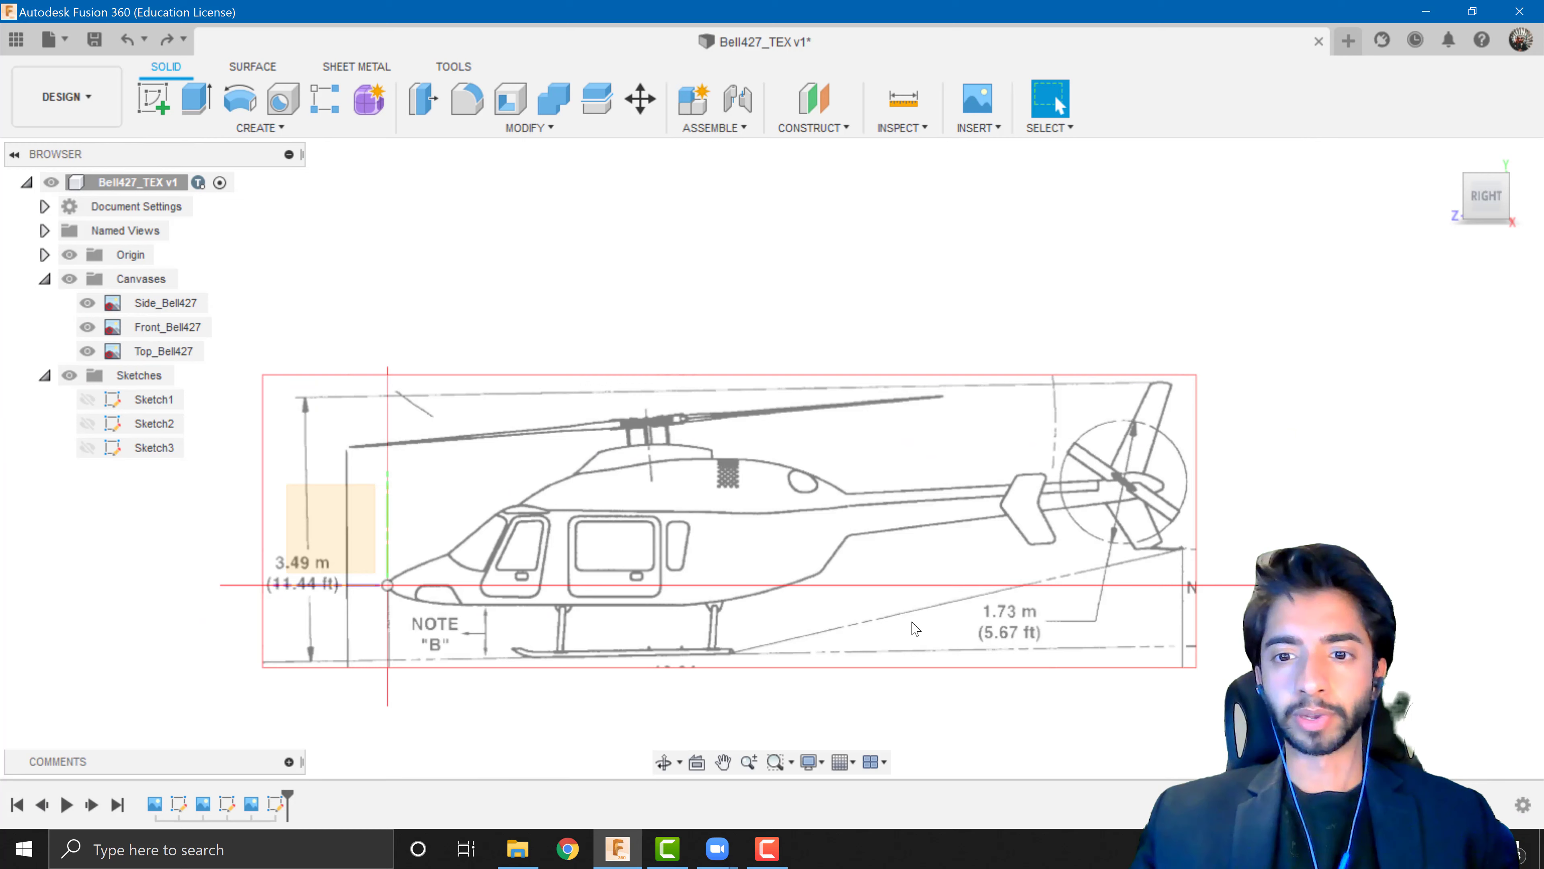
middle_click_drag(915, 628, 991, 521)
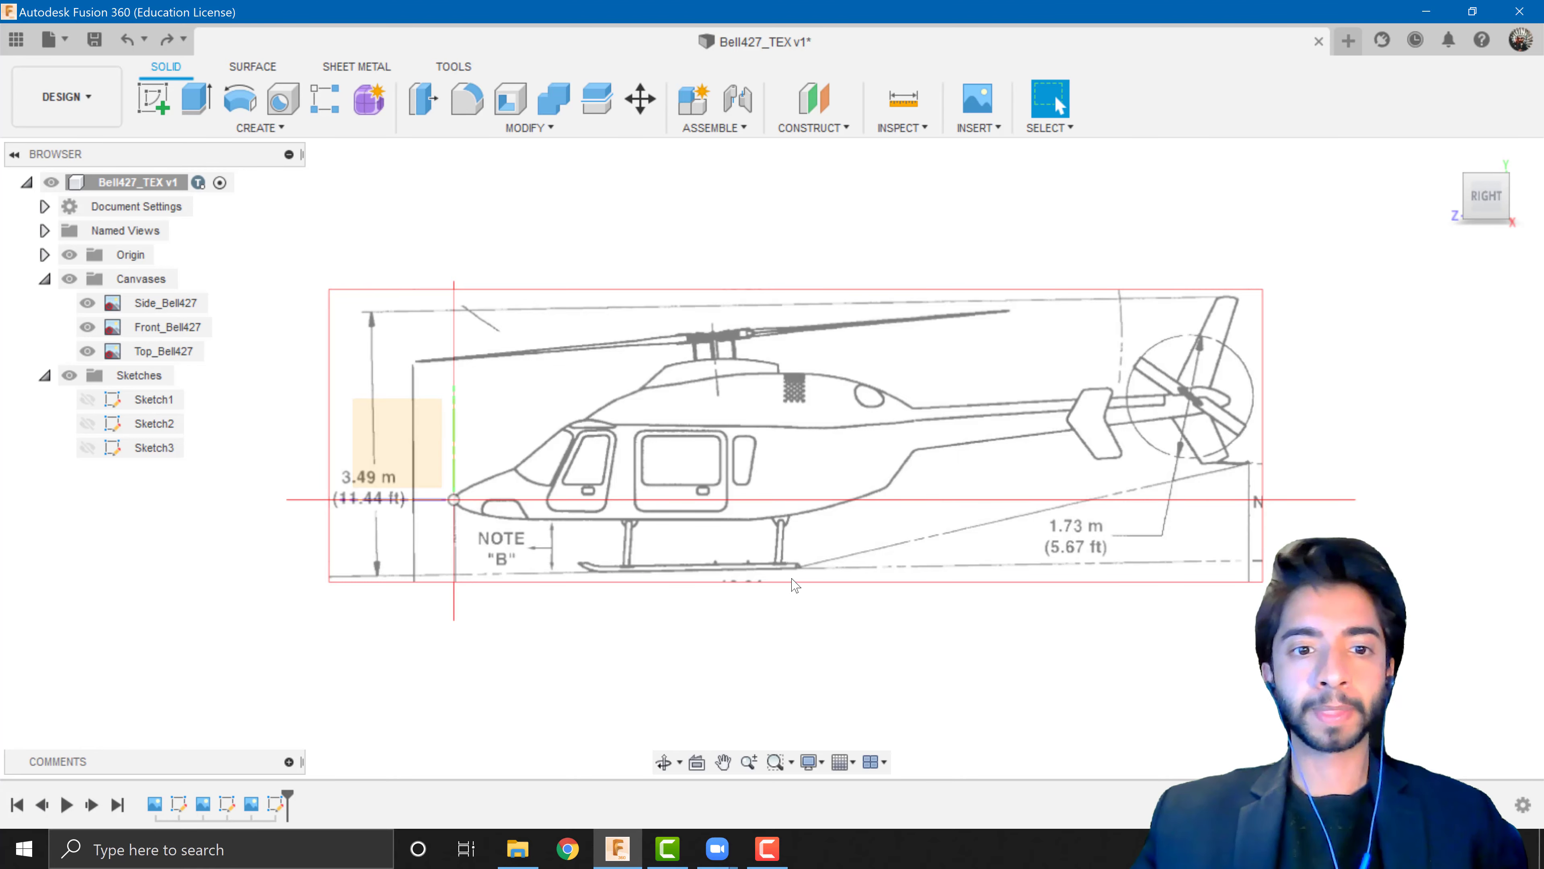
middle_click_drag(705, 520, 774, 531, "shift")
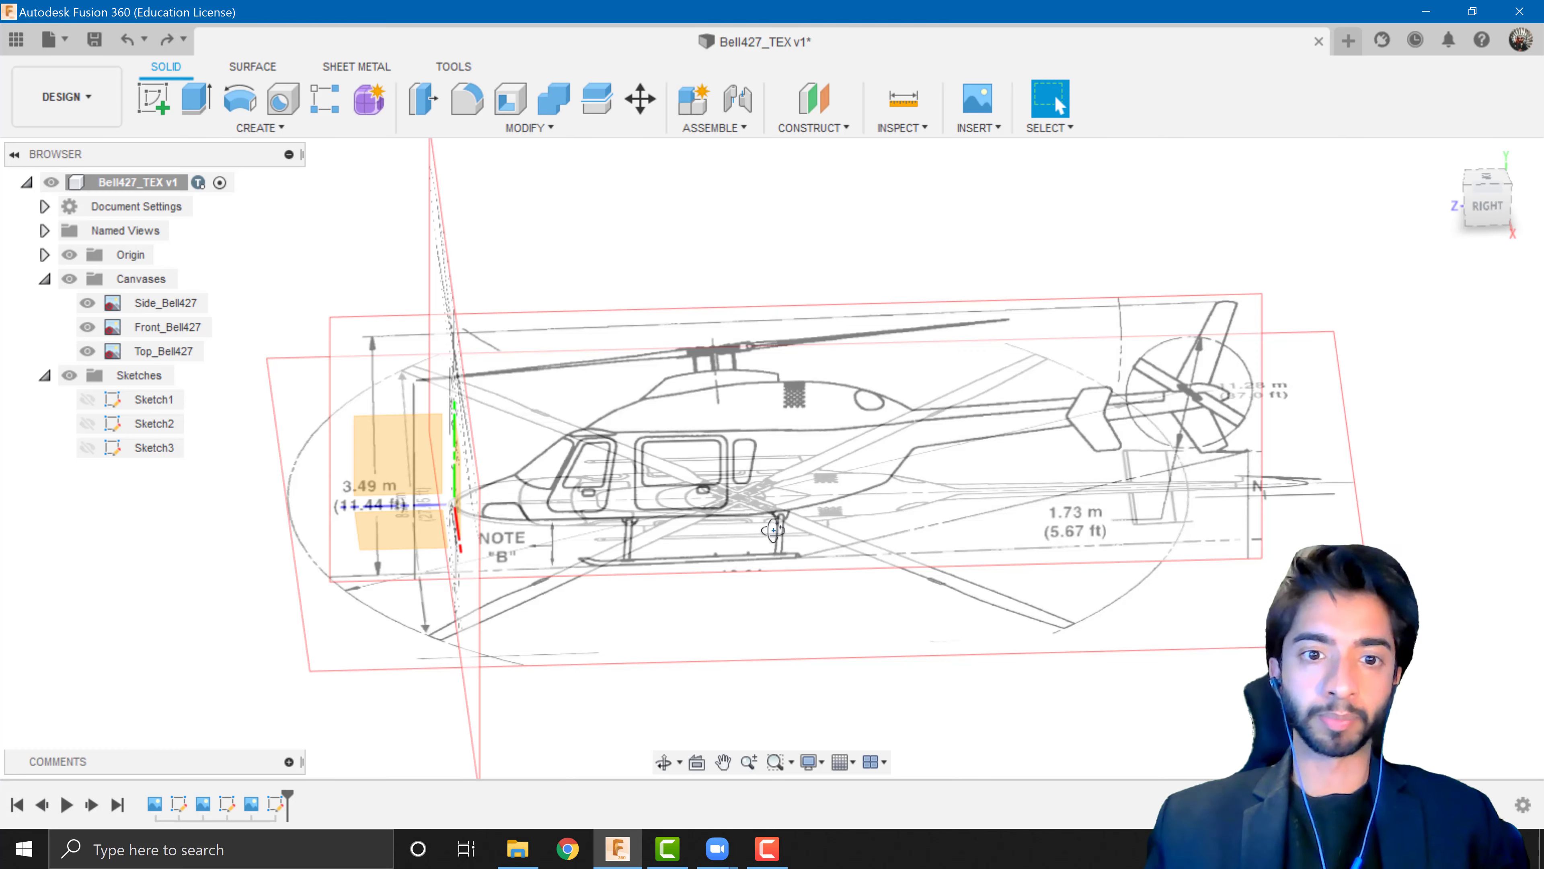
left_click(69, 255)
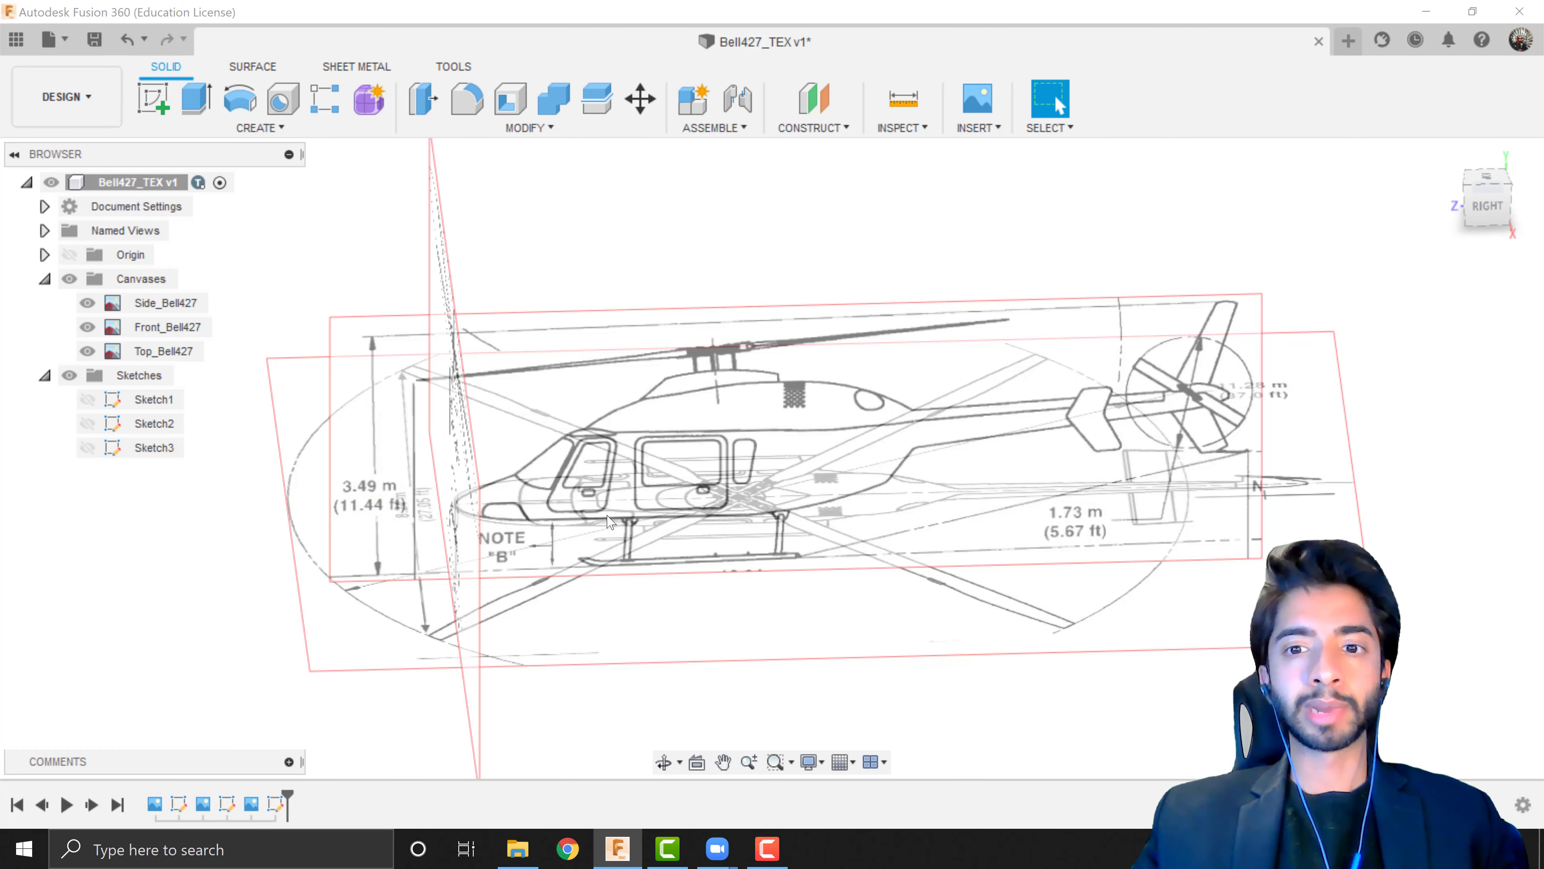
Inspect the nose where the three canvases meet and compare the front canvas's heights with the side canvas
middle_click_drag(515, 533, 500, 488, "shift")
scroll(474, 498, "up", 6)
scroll(474, 495, "up", 3)
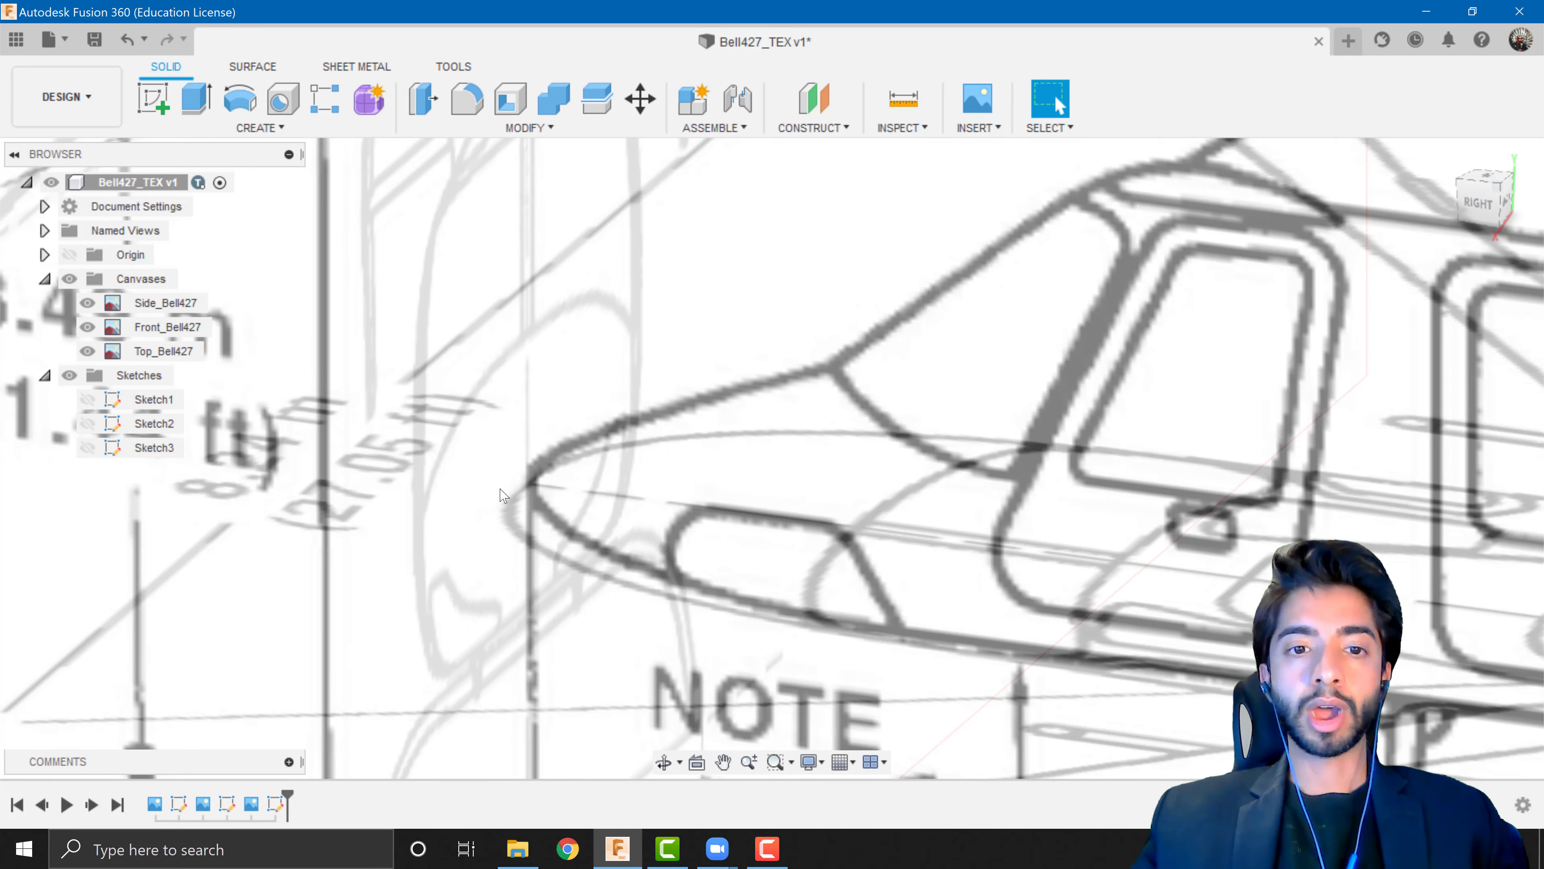
scroll(532, 488, "up", 4)
scroll(531, 494, "down", 5)
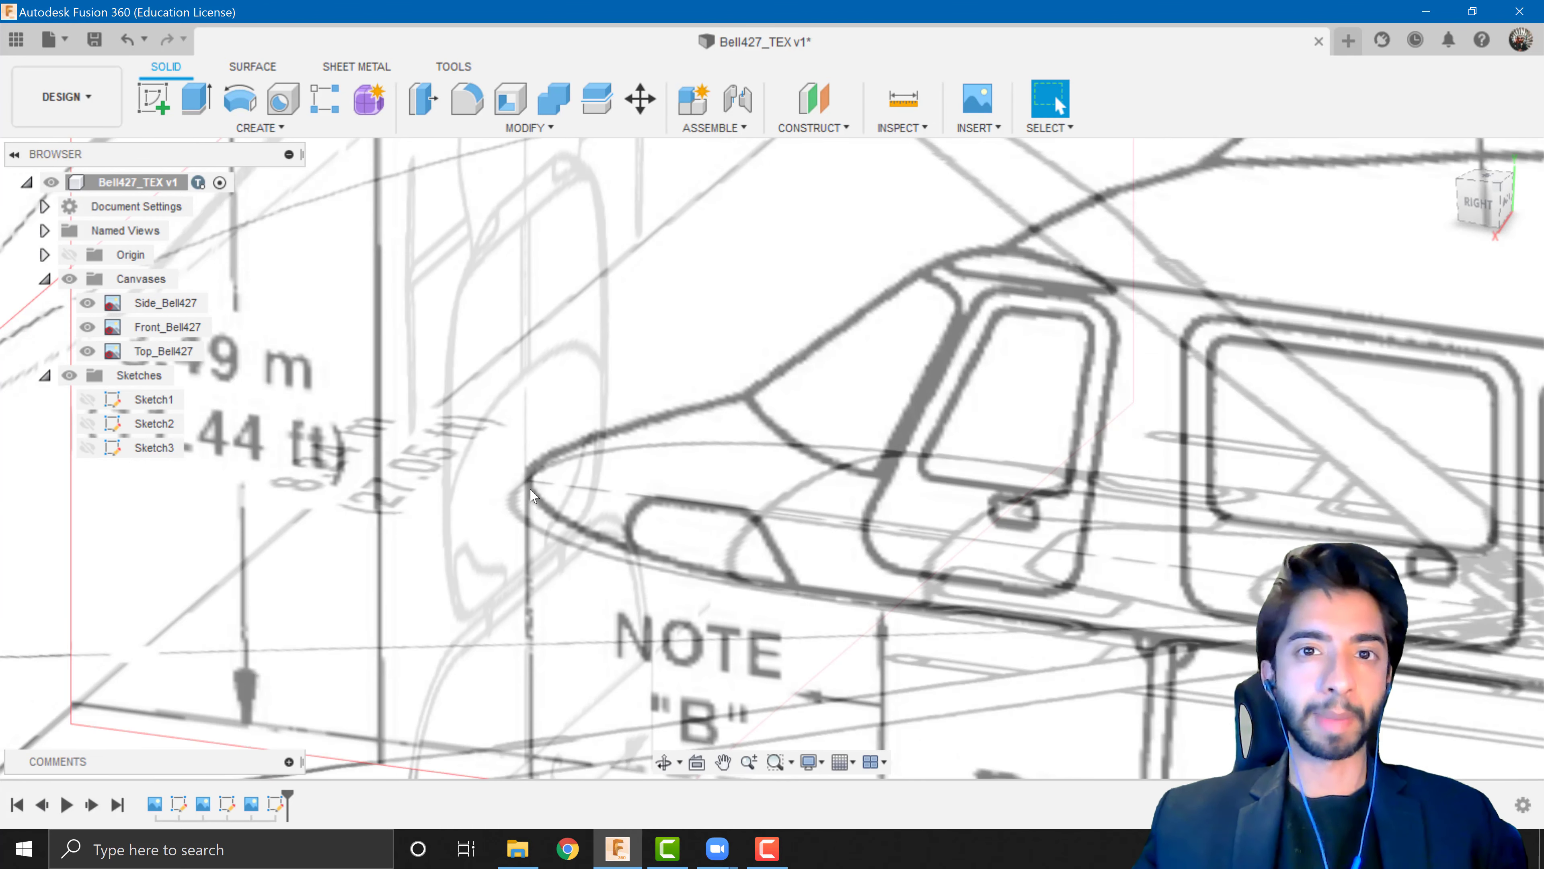
scroll(694, 468, "down", 5)
middle_click_drag(693, 468, 912, 426, "shift")
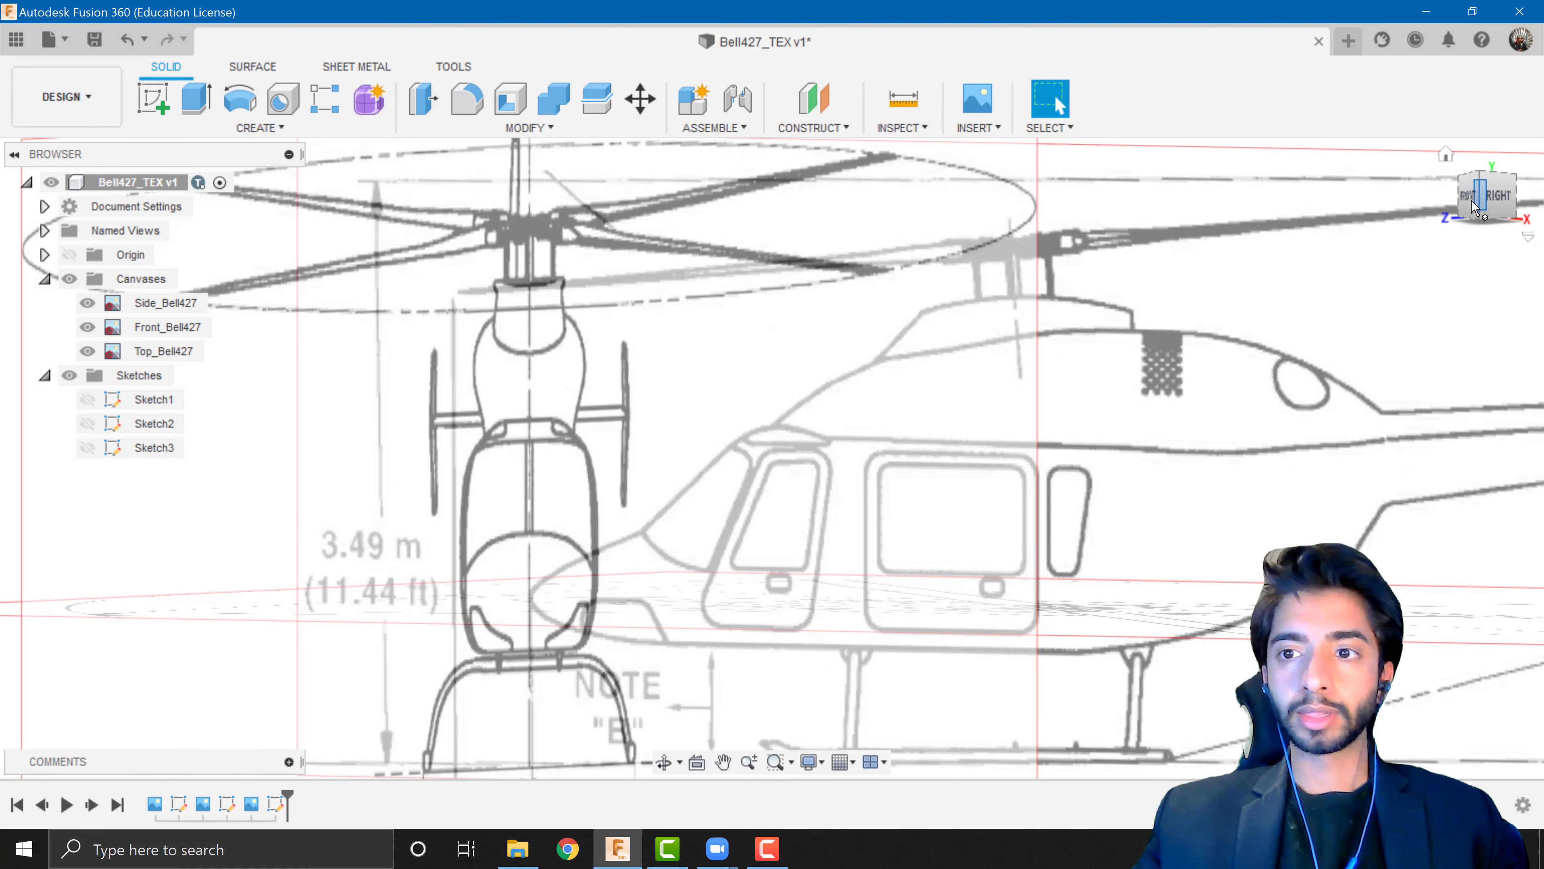
left_click(1479, 199)
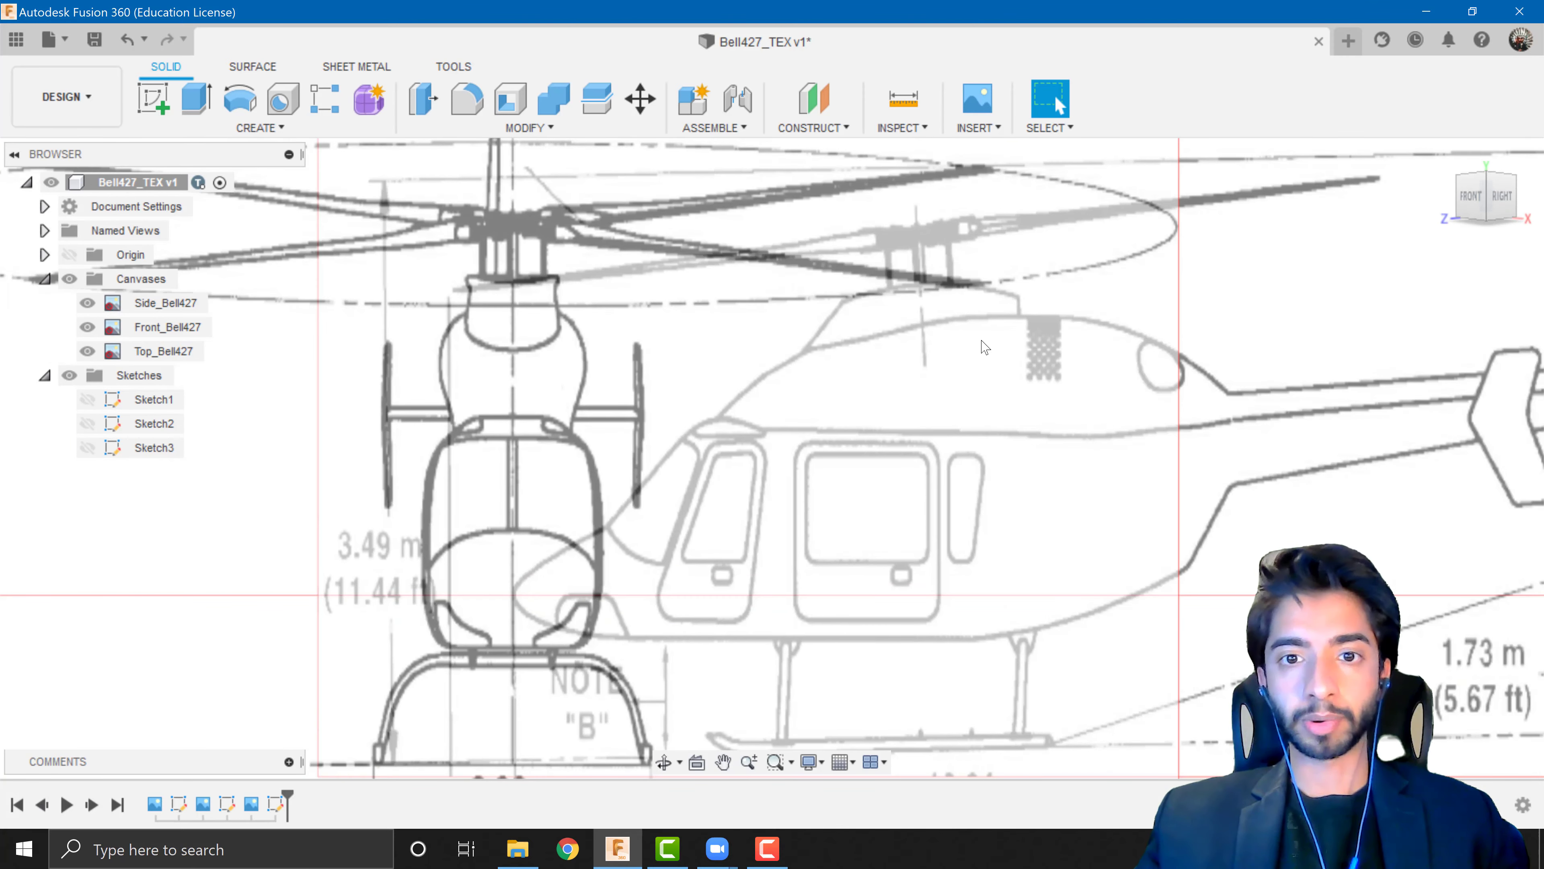
scroll(824, 570, "down", 3)
middle_click_drag(866, 632, 707, 512)
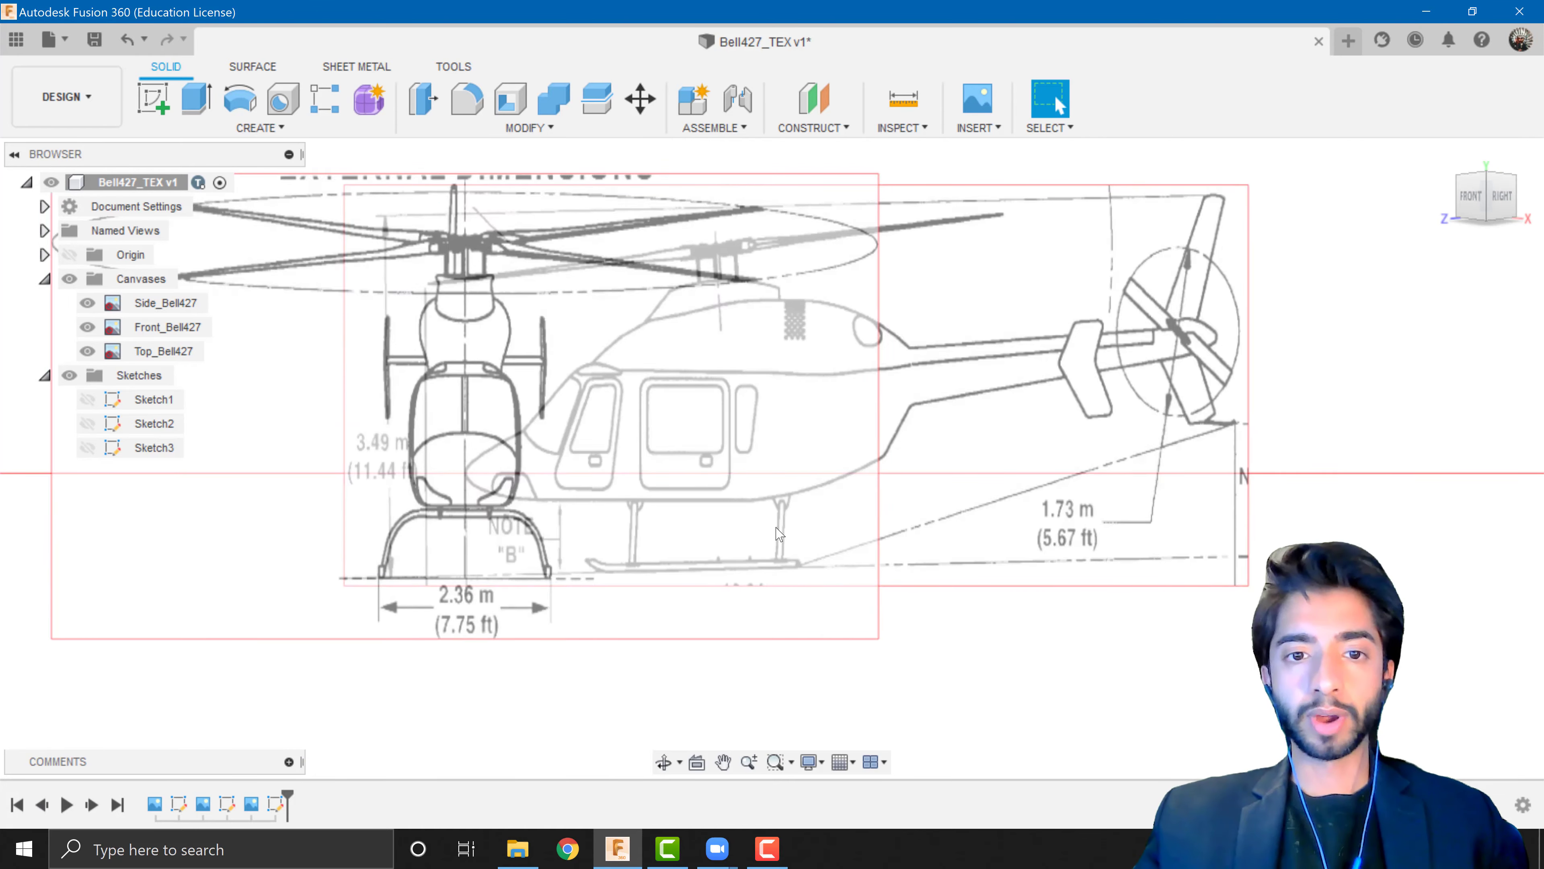
middle_click_drag(812, 519, 815, 556, "shift")
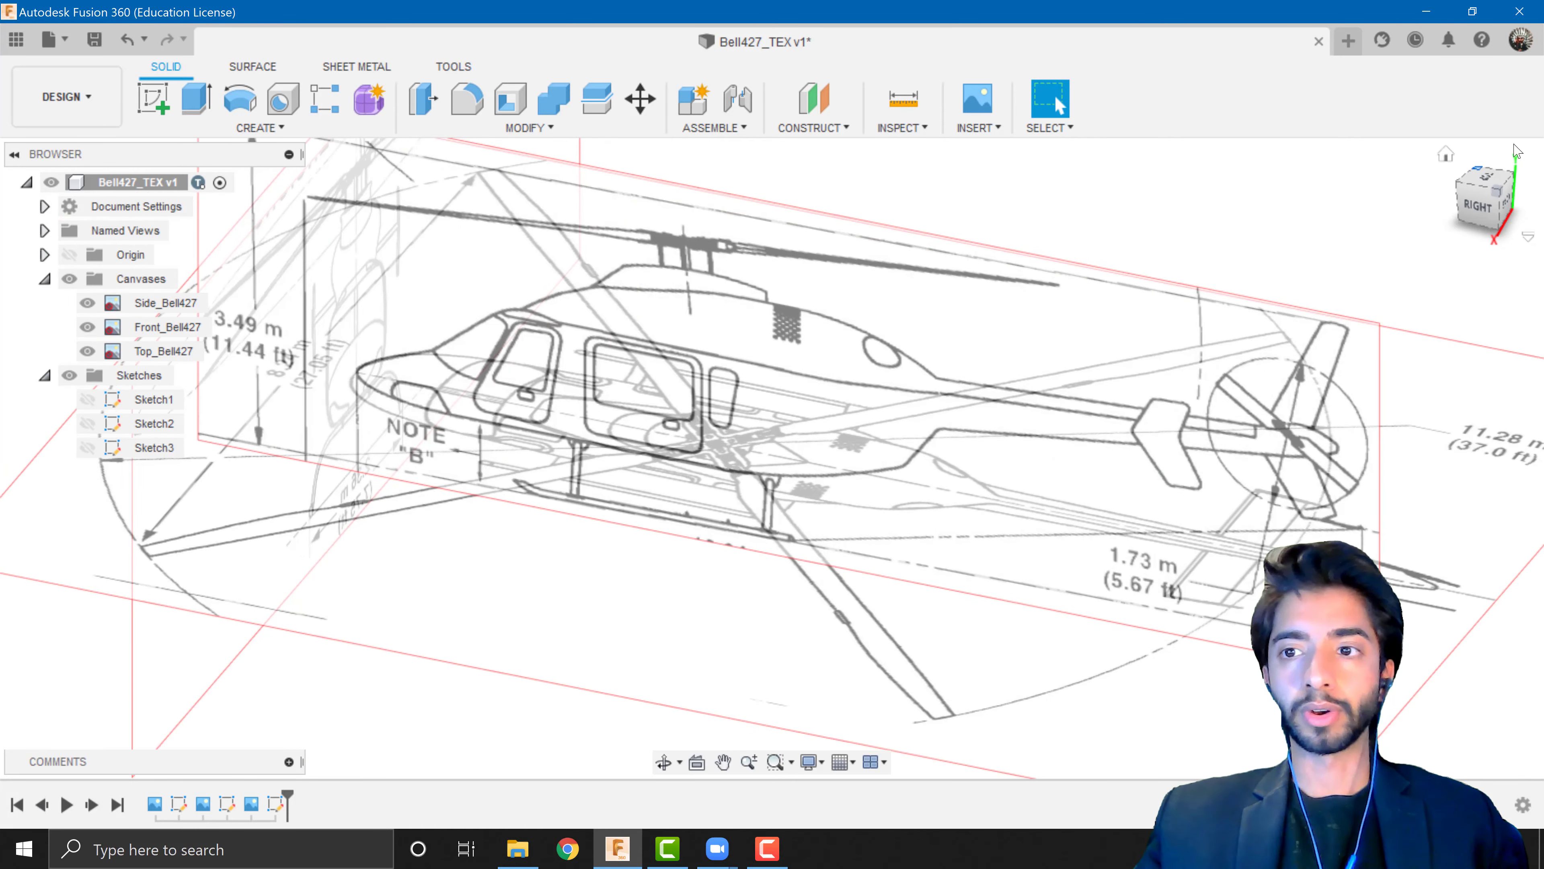
Compare the nose and tail positions of the top and side canvases, and inspect the side canvas in the right view
left_click(1485, 193)
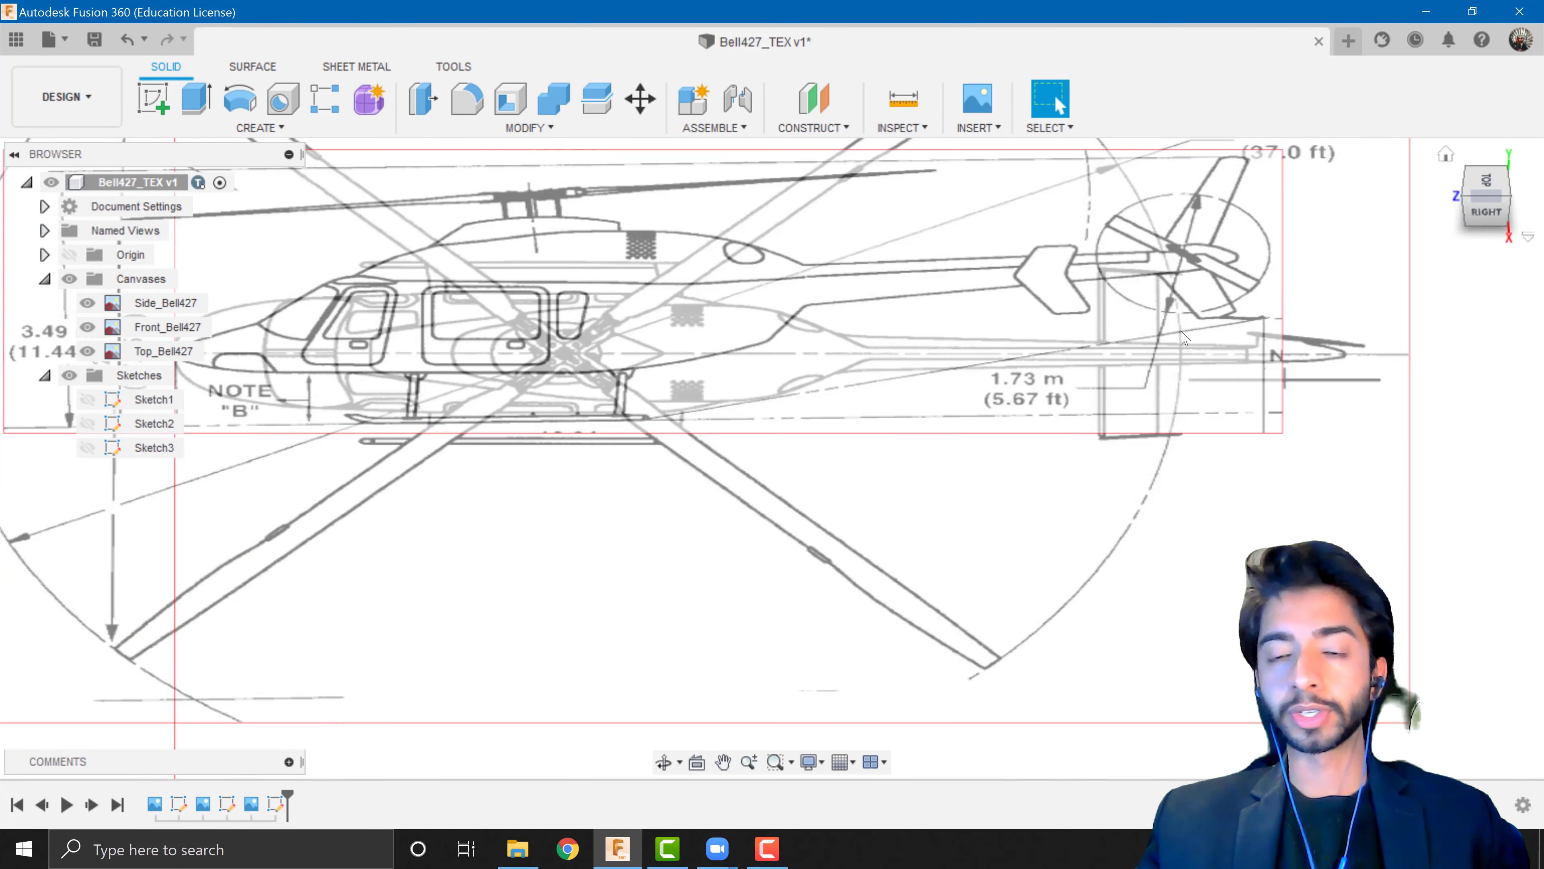
middle_click_drag(583, 532, 633, 557)
key("Escape")
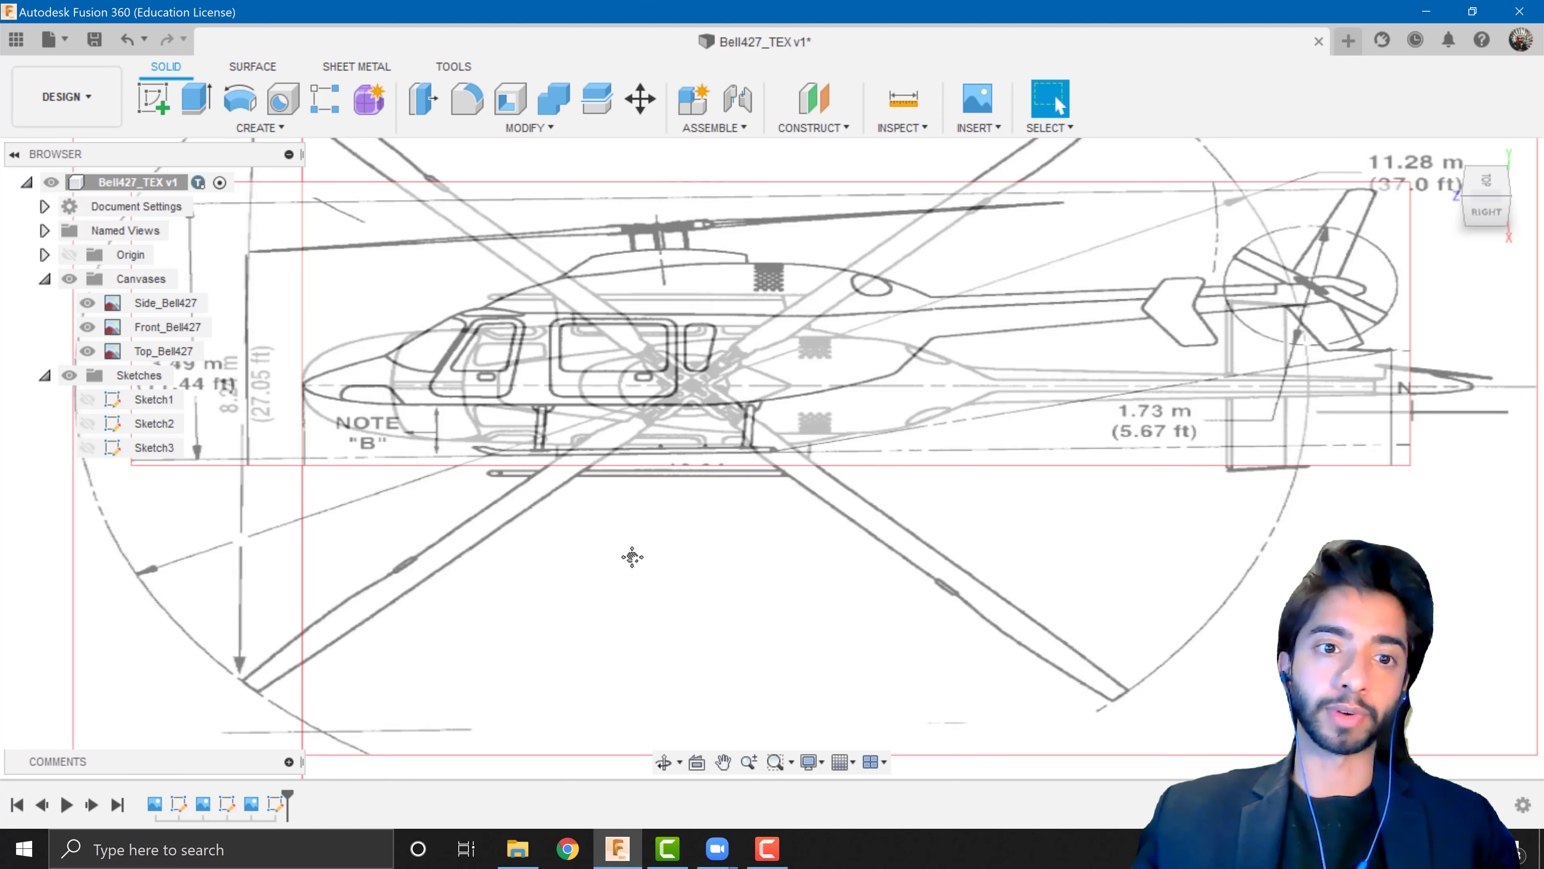
scroll(975, 426, "up", 5)
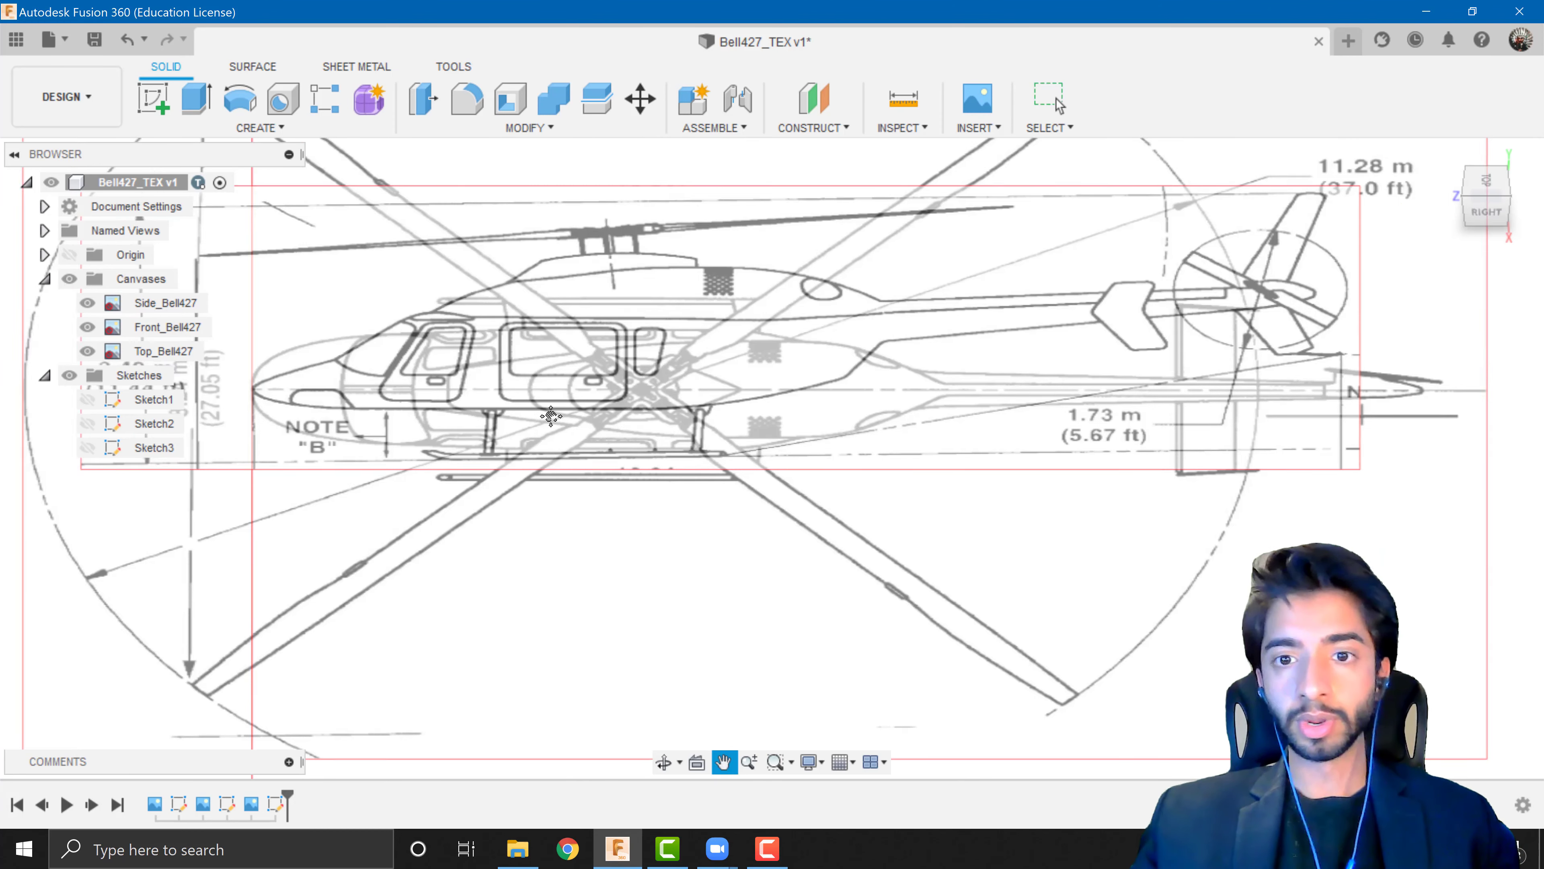
scroll(834, 452, "down", 5)
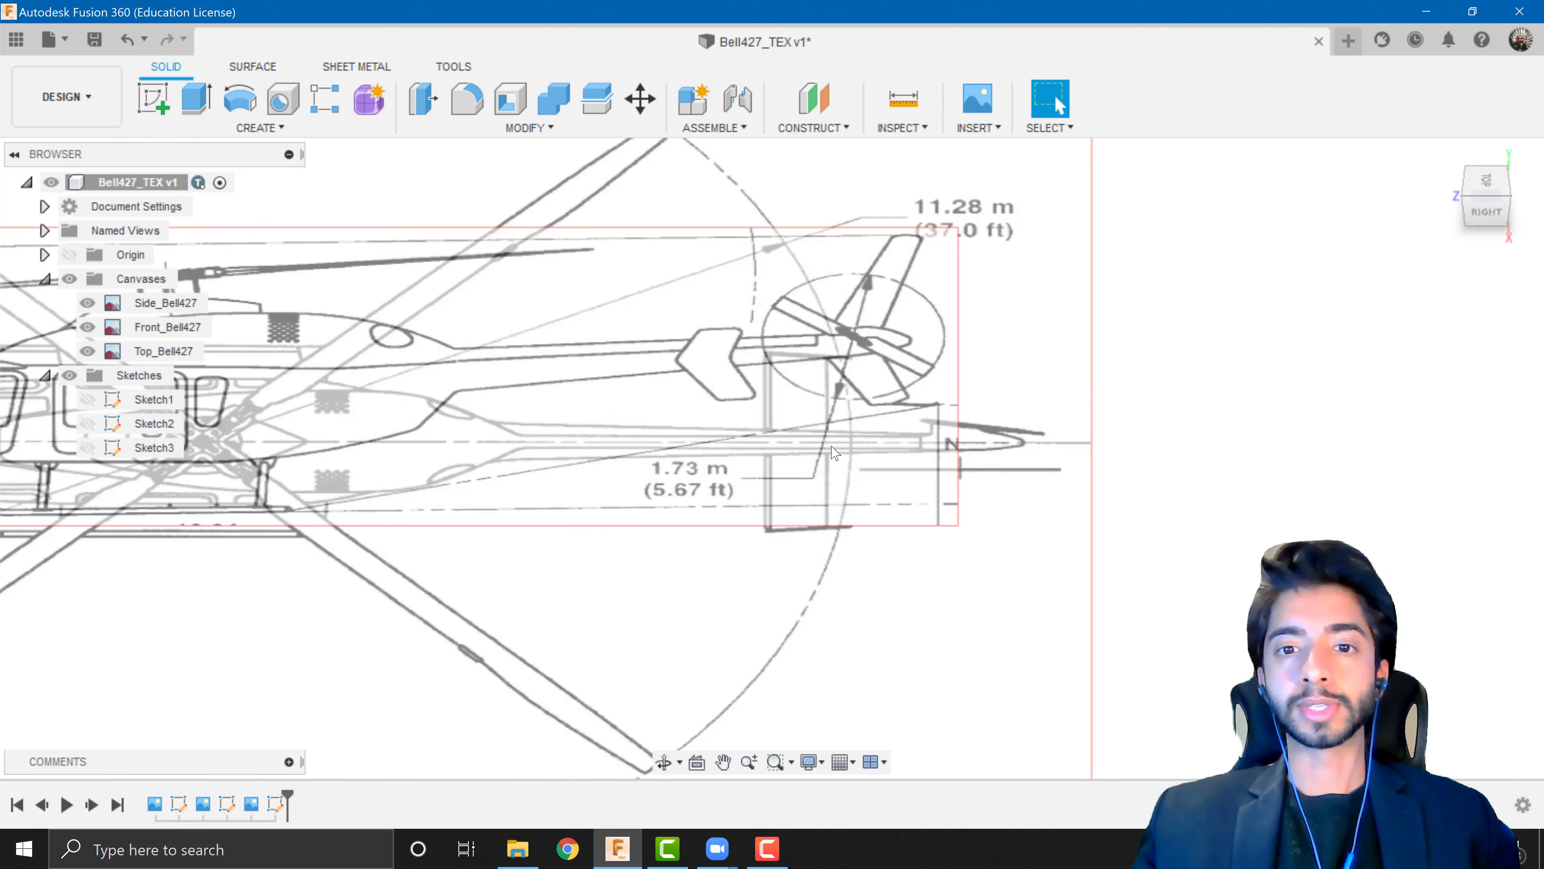
scroll(834, 452, "down", 4)
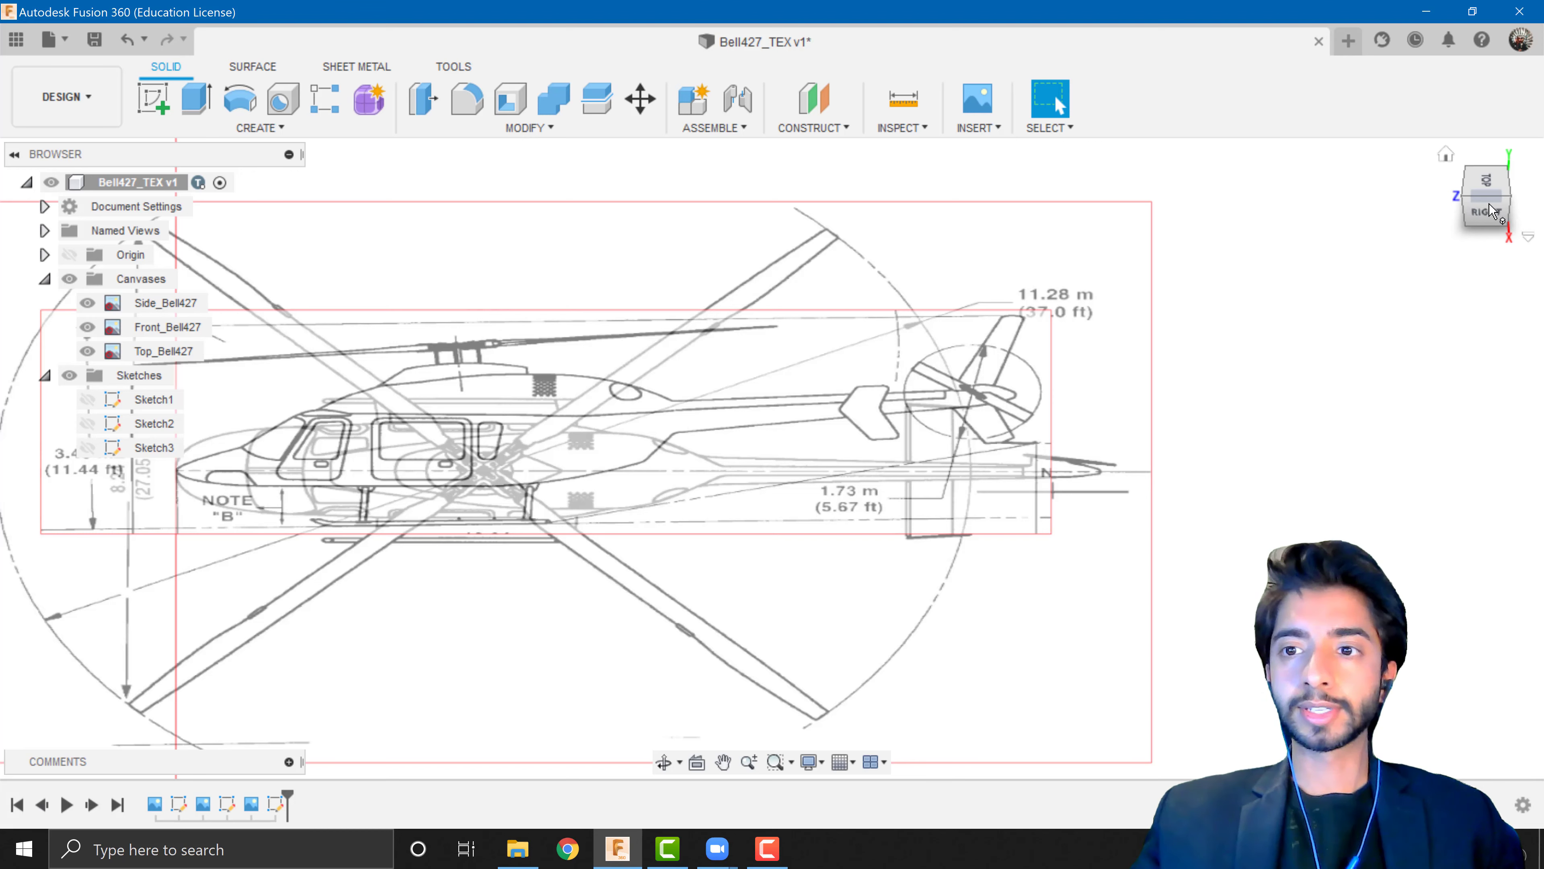
left_click(1484, 234)
scroll(880, 490, "up", 5)
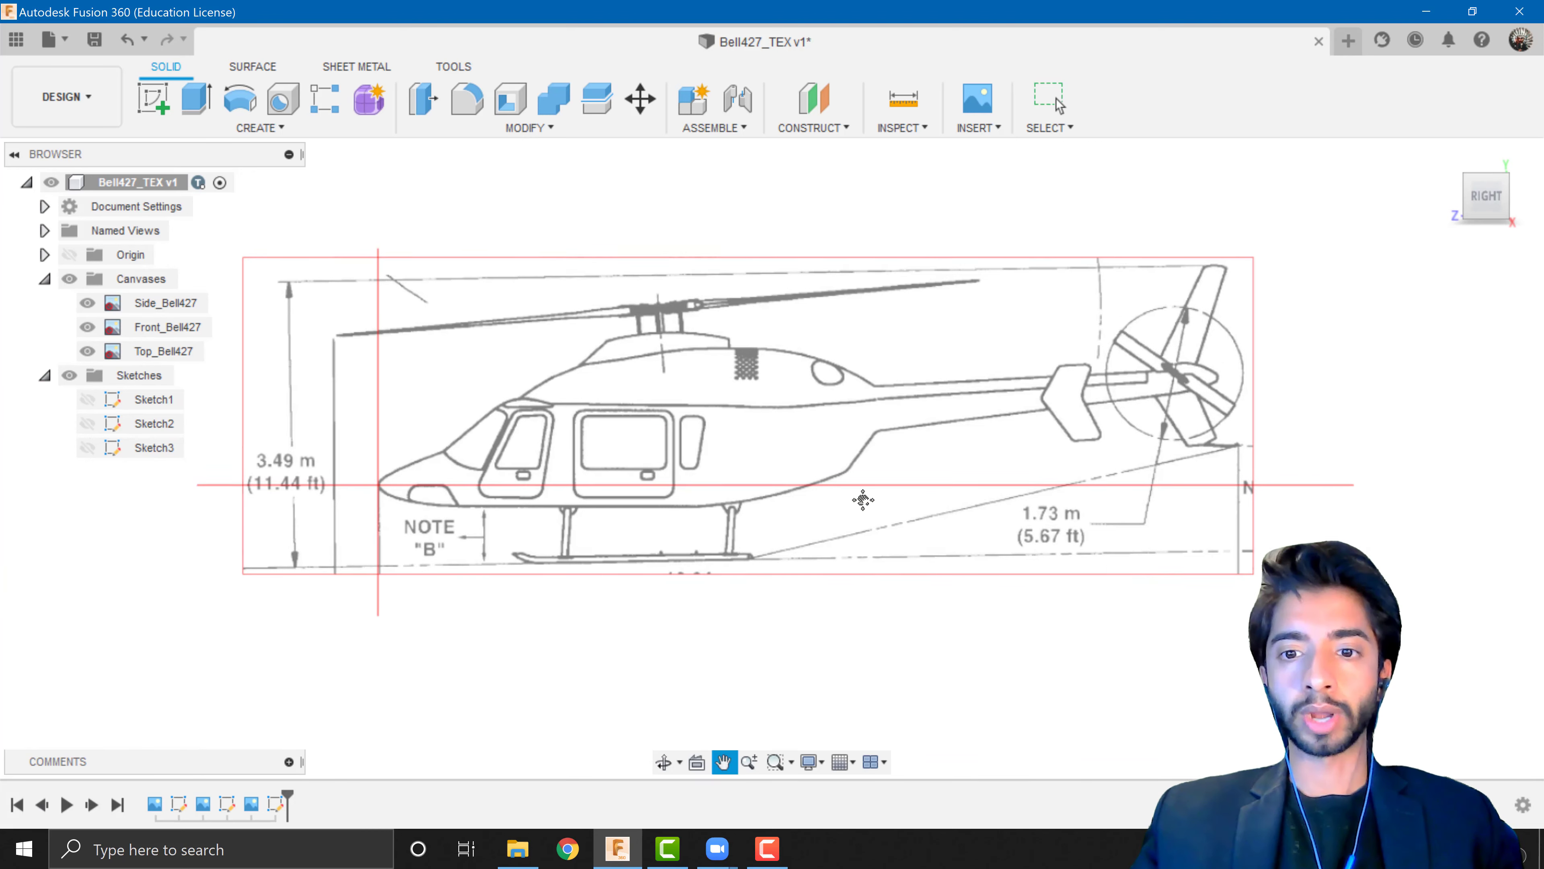
scroll(878, 486, "up", 2)
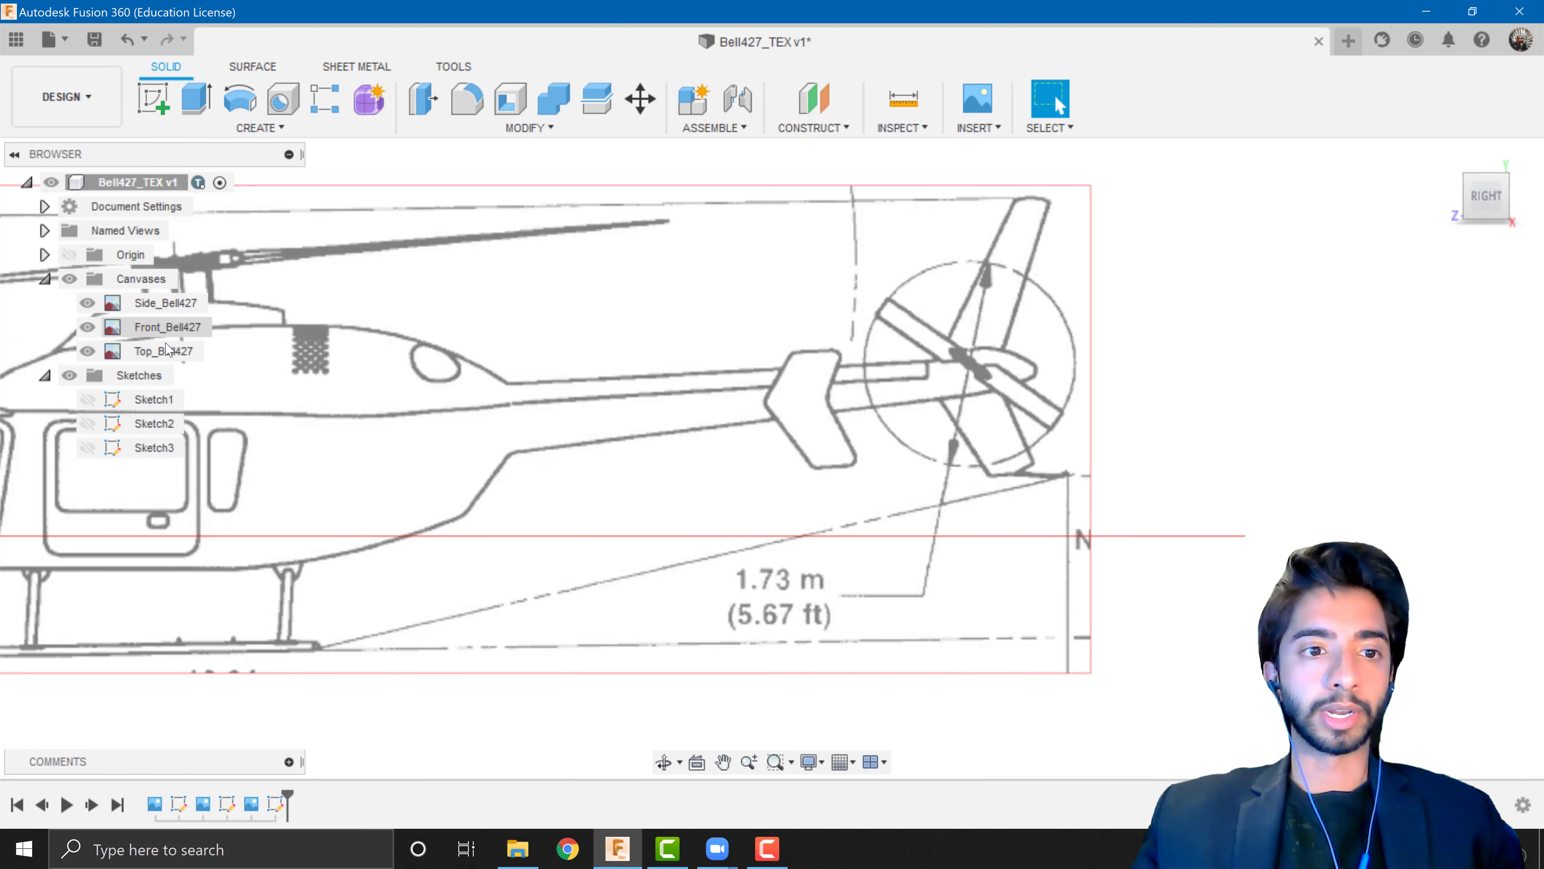
scroll(487, 420, "down", 5)
scroll(584, 492, "up", 4)
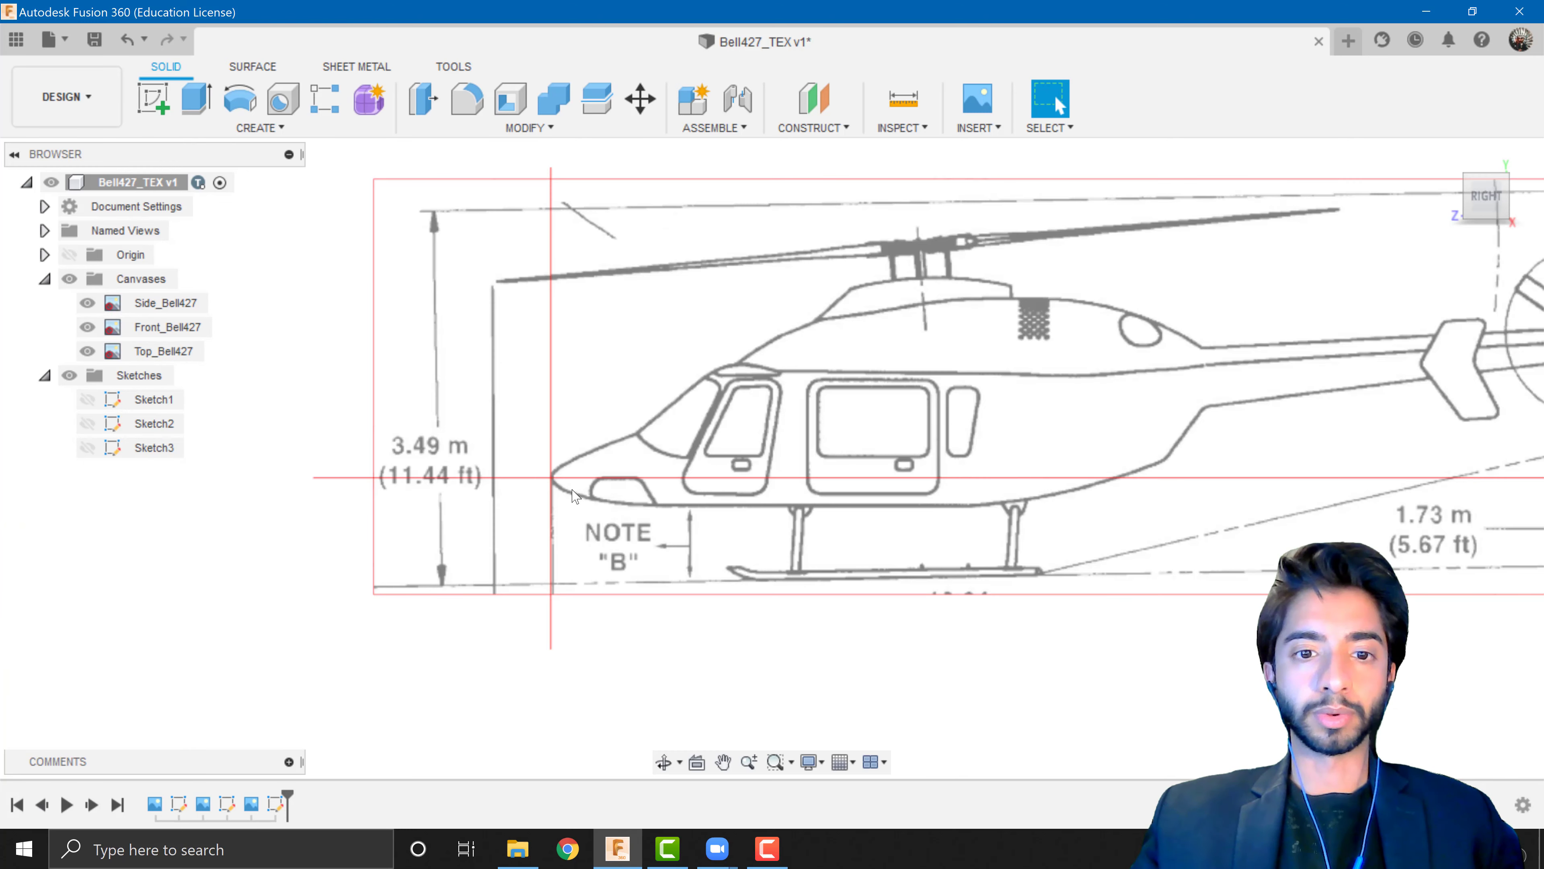
middle_click_drag(619, 487, 620, 534)
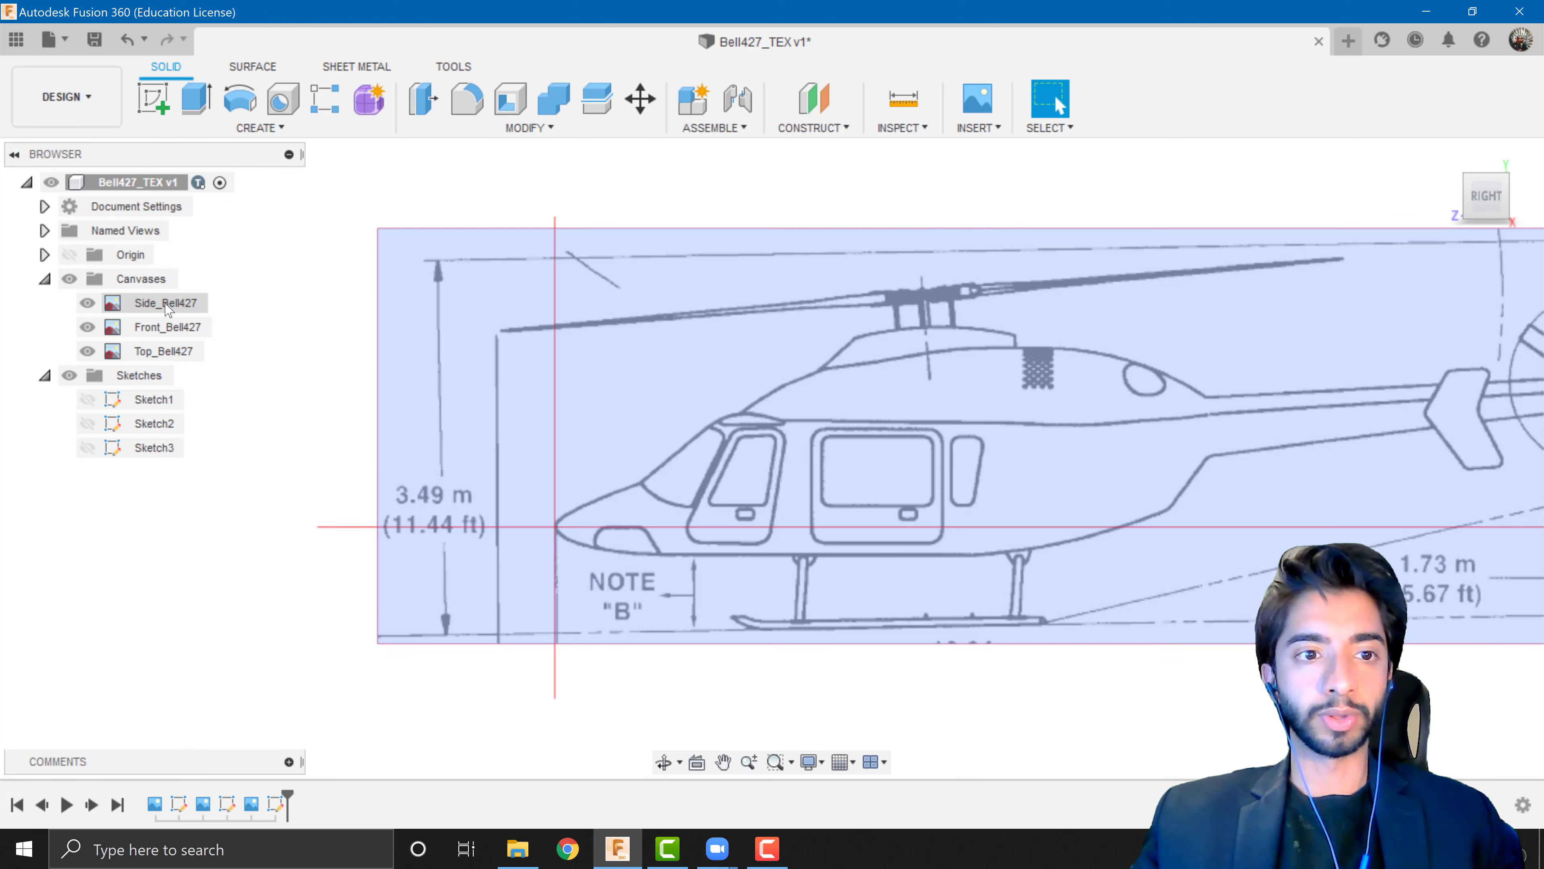
Measure the overall height dimension on the Side_Bell427 canvas with Calibrate, inspect the canvas through to the tail, and leave its scale uncalibrated
right_click(167, 309)
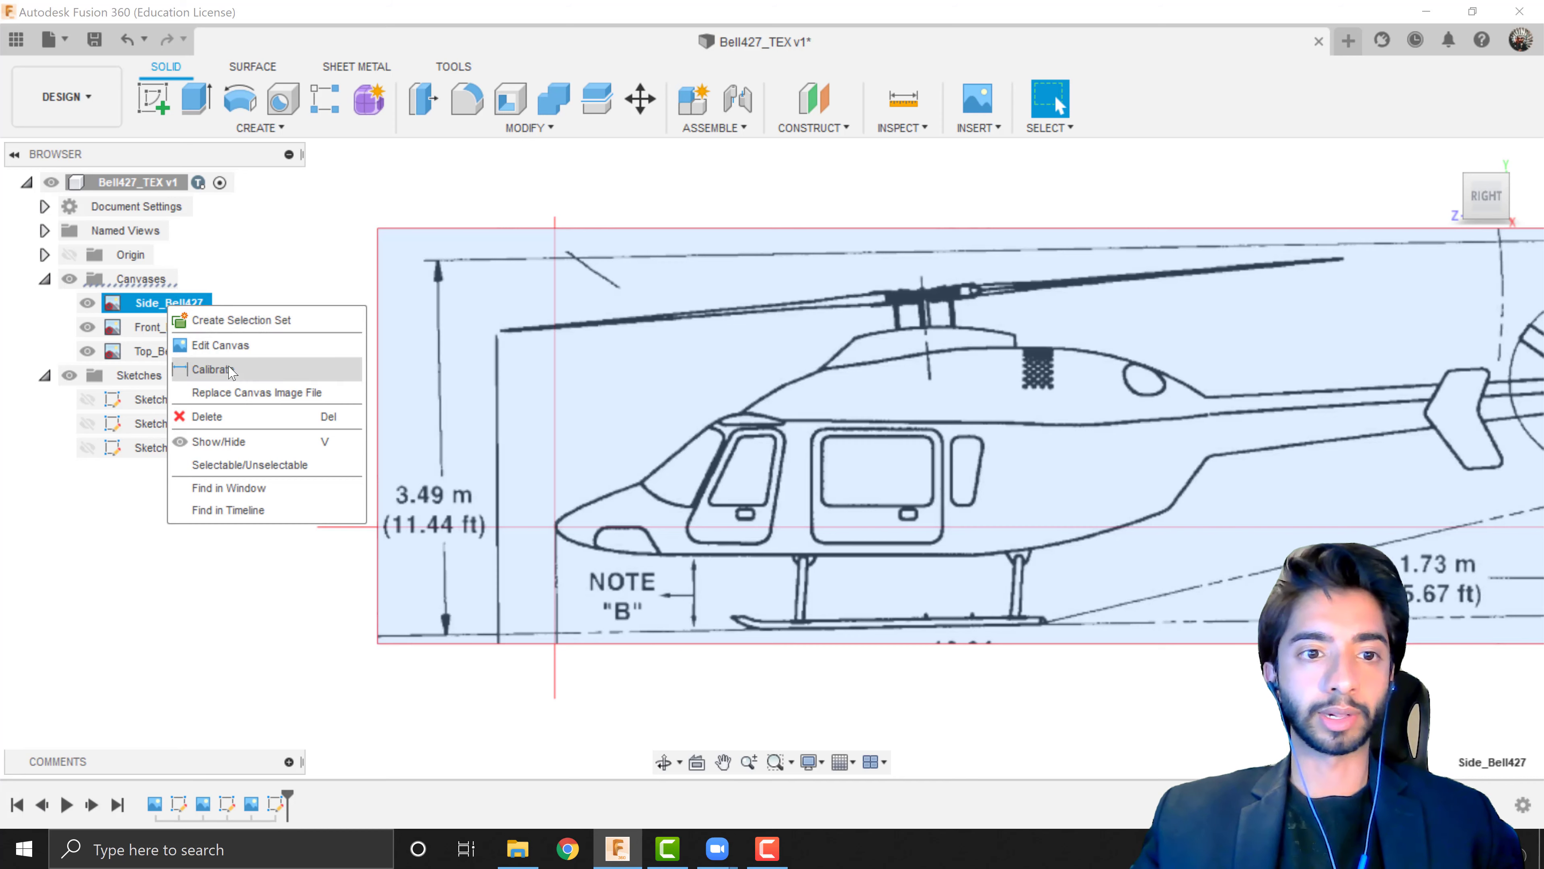
left_click(206, 366)
scroll(426, 263, "up", 5)
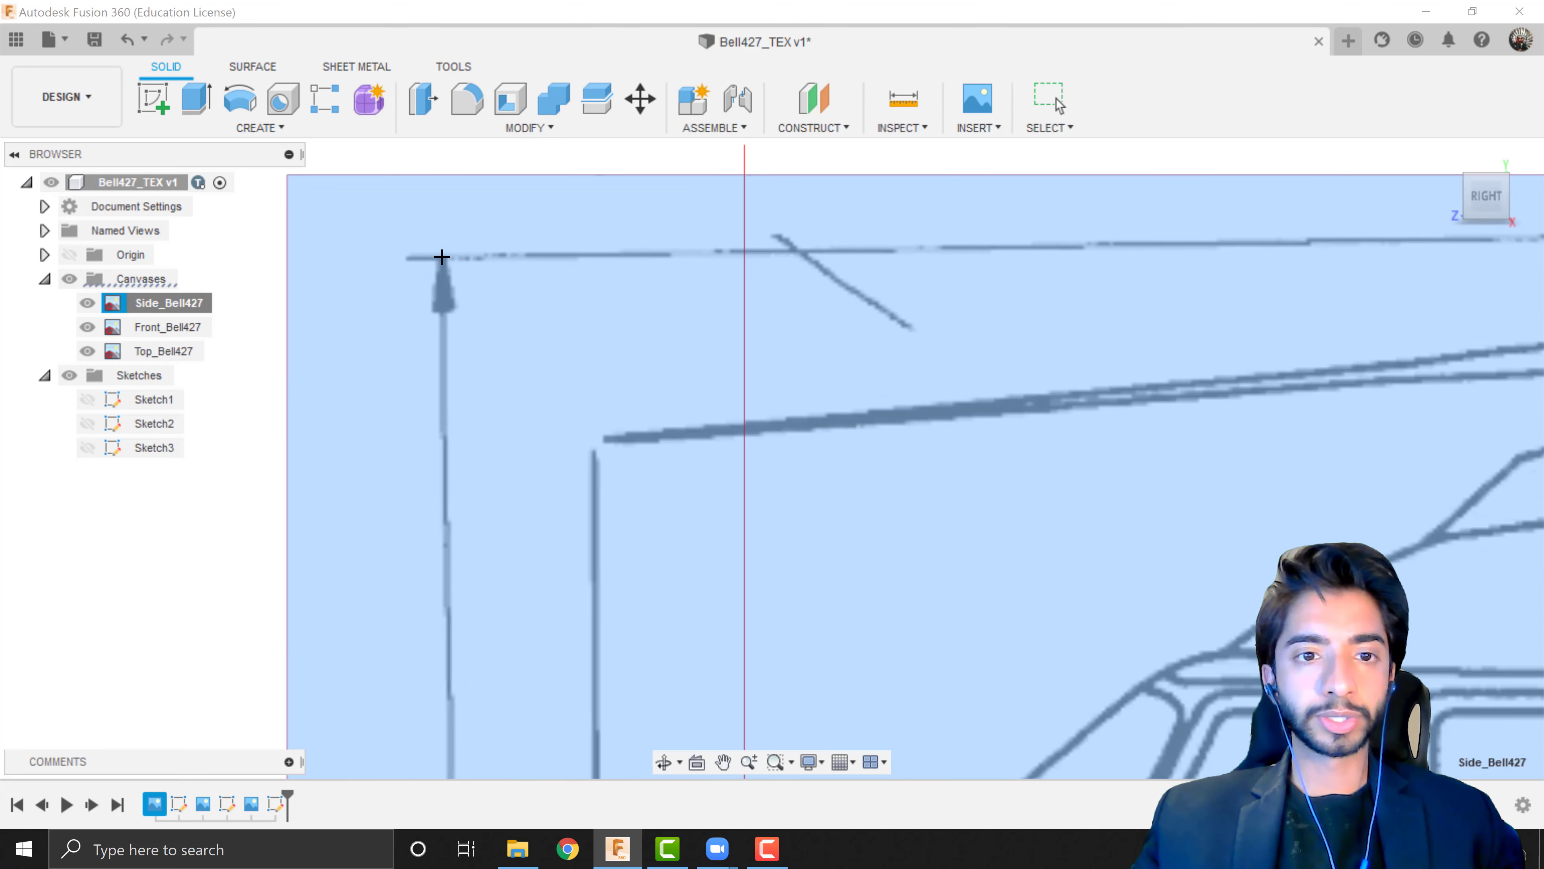
left_click(441, 255)
scroll(458, 610, "down", 5)
scroll(448, 524, "up", 4)
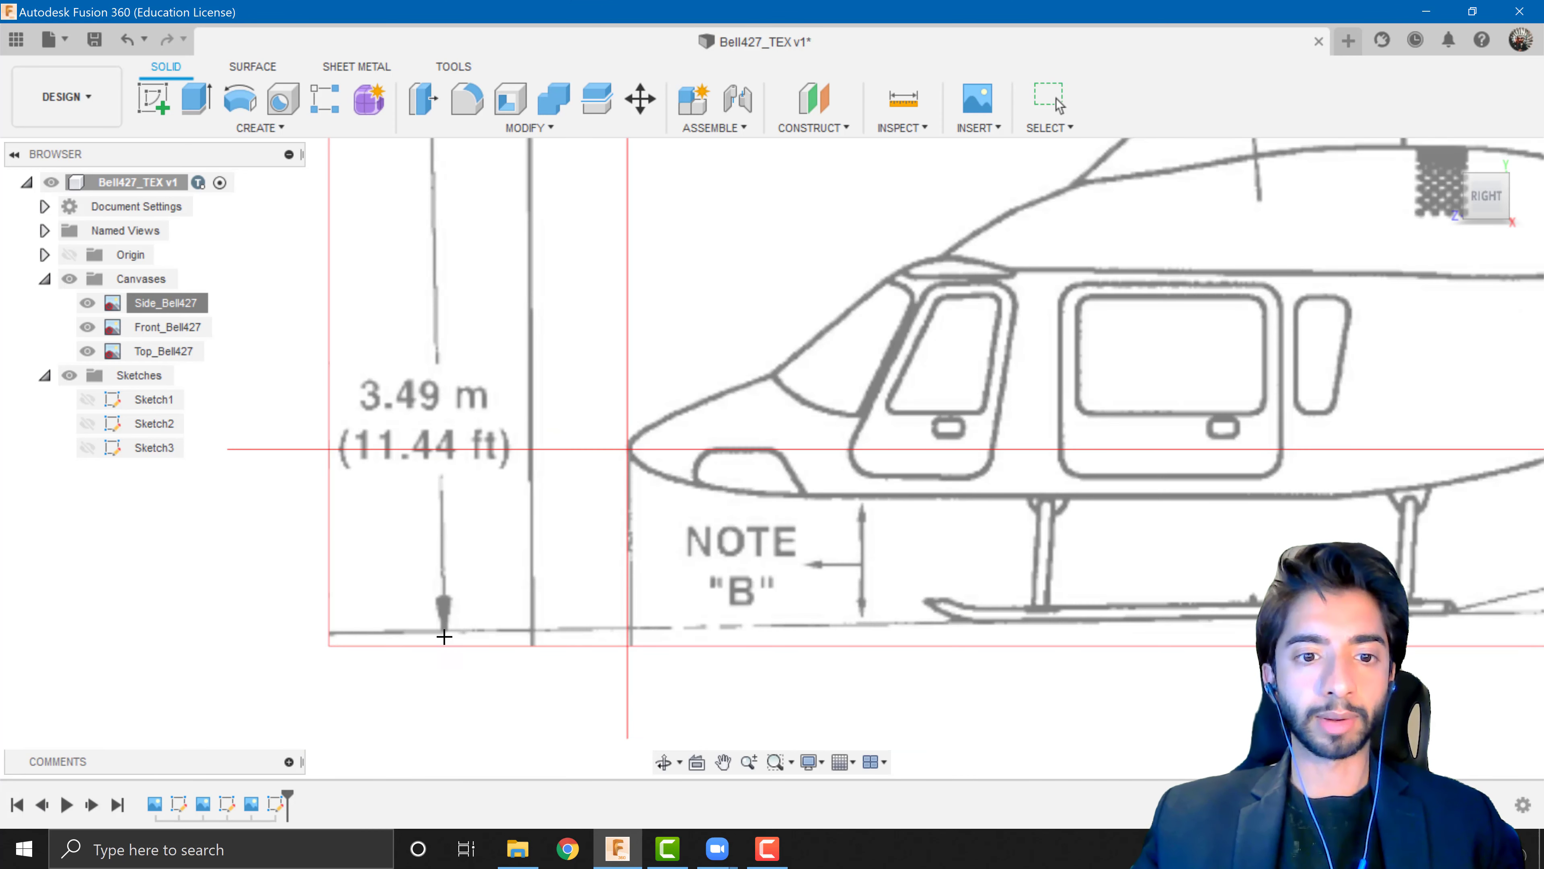
left_click(444, 632)
scroll(552, 511, "down", 3)
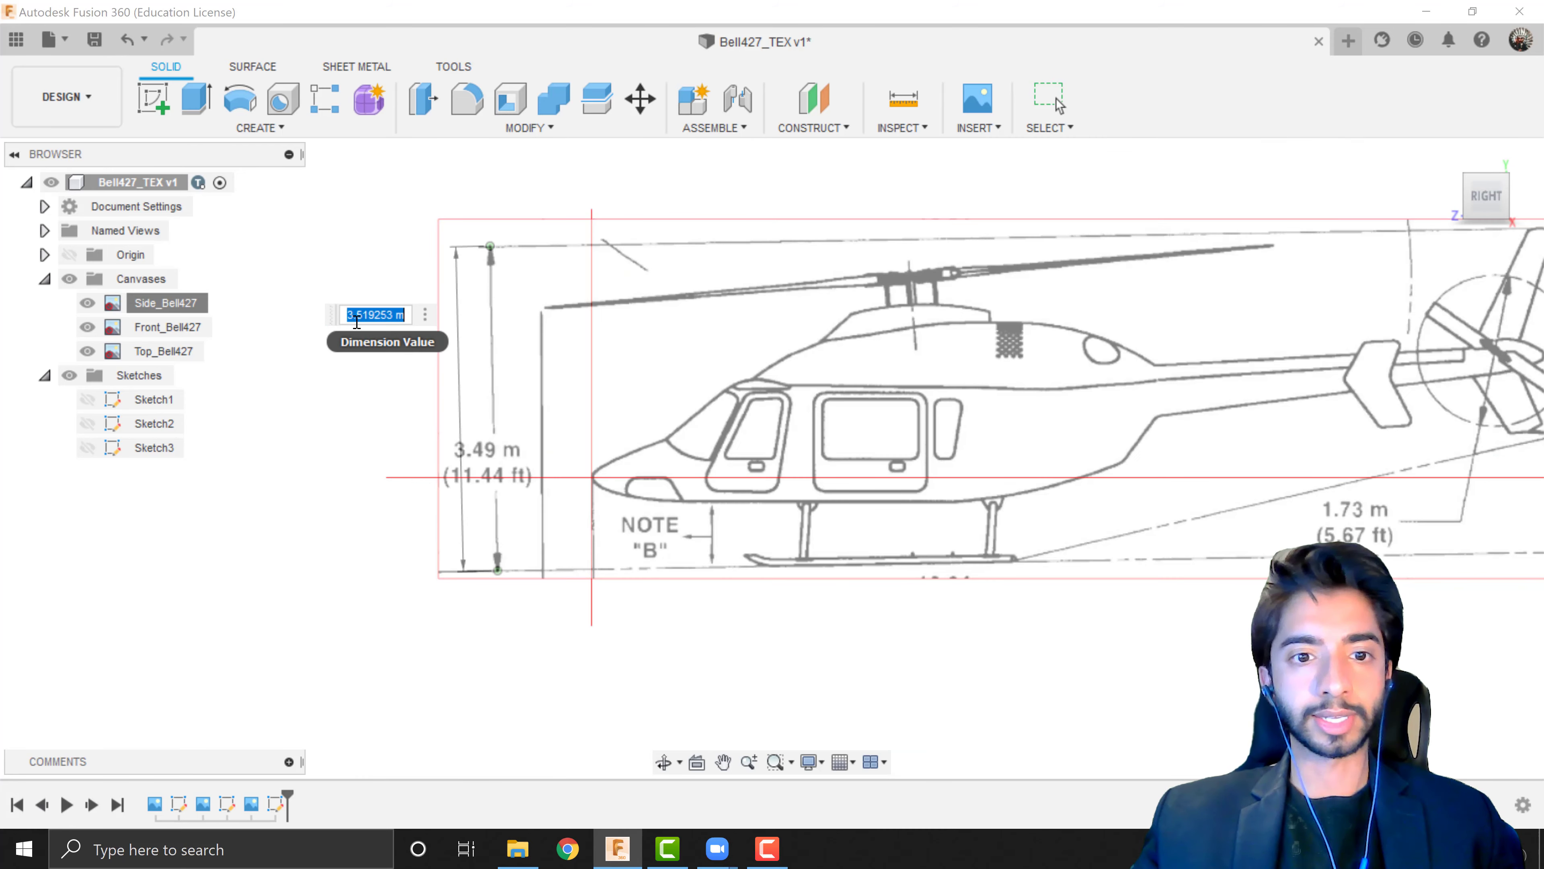
scroll(369, 339, "up", 2)
scroll(368, 339, "up", 1)
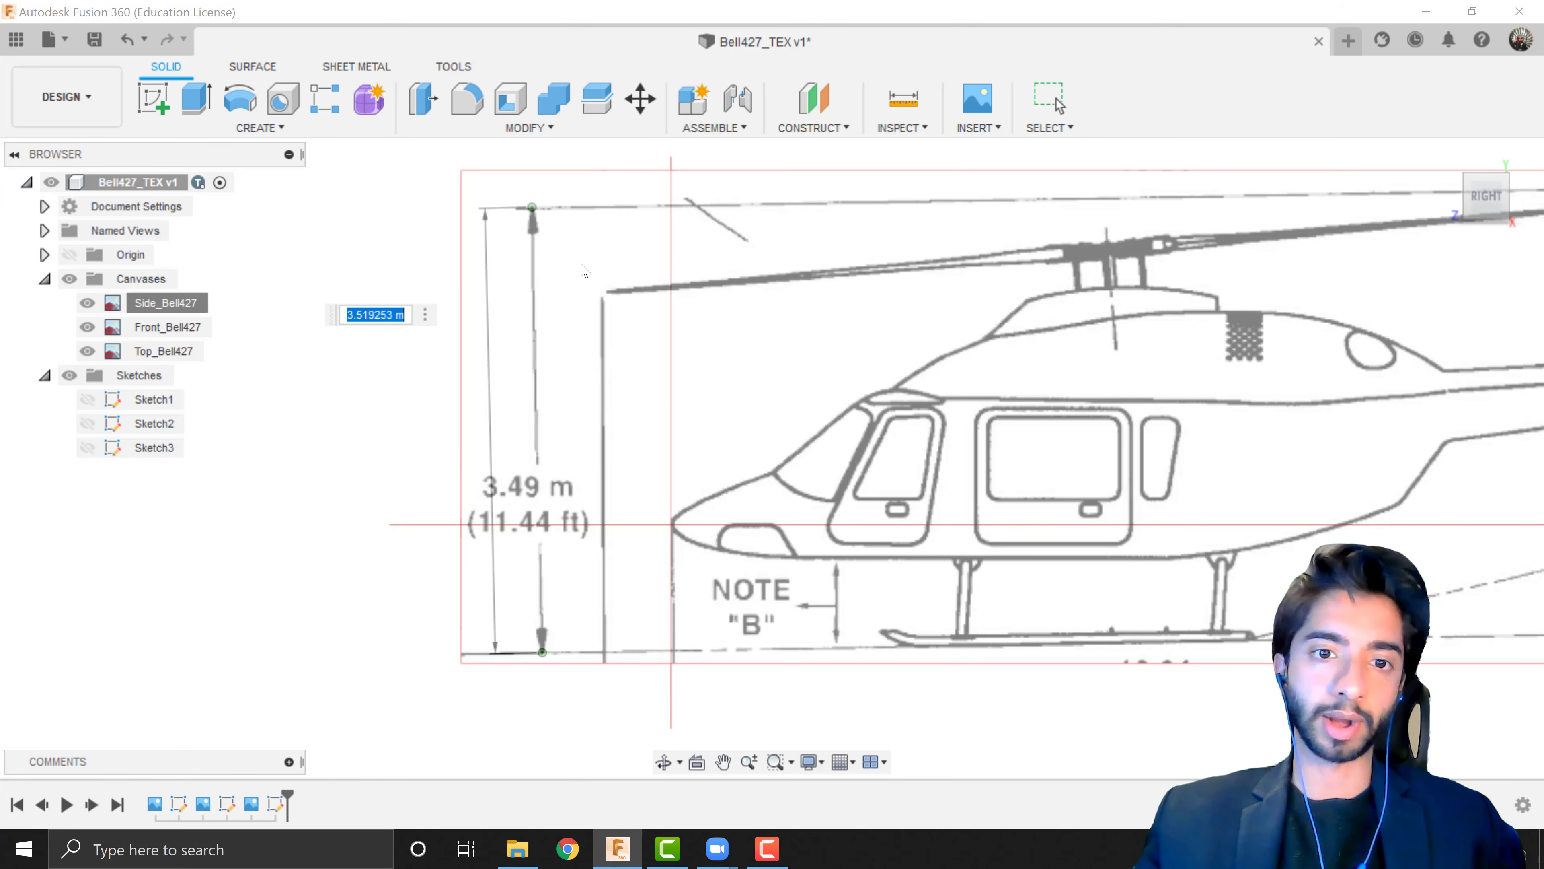
middle_click_drag(917, 415, 445, 381)
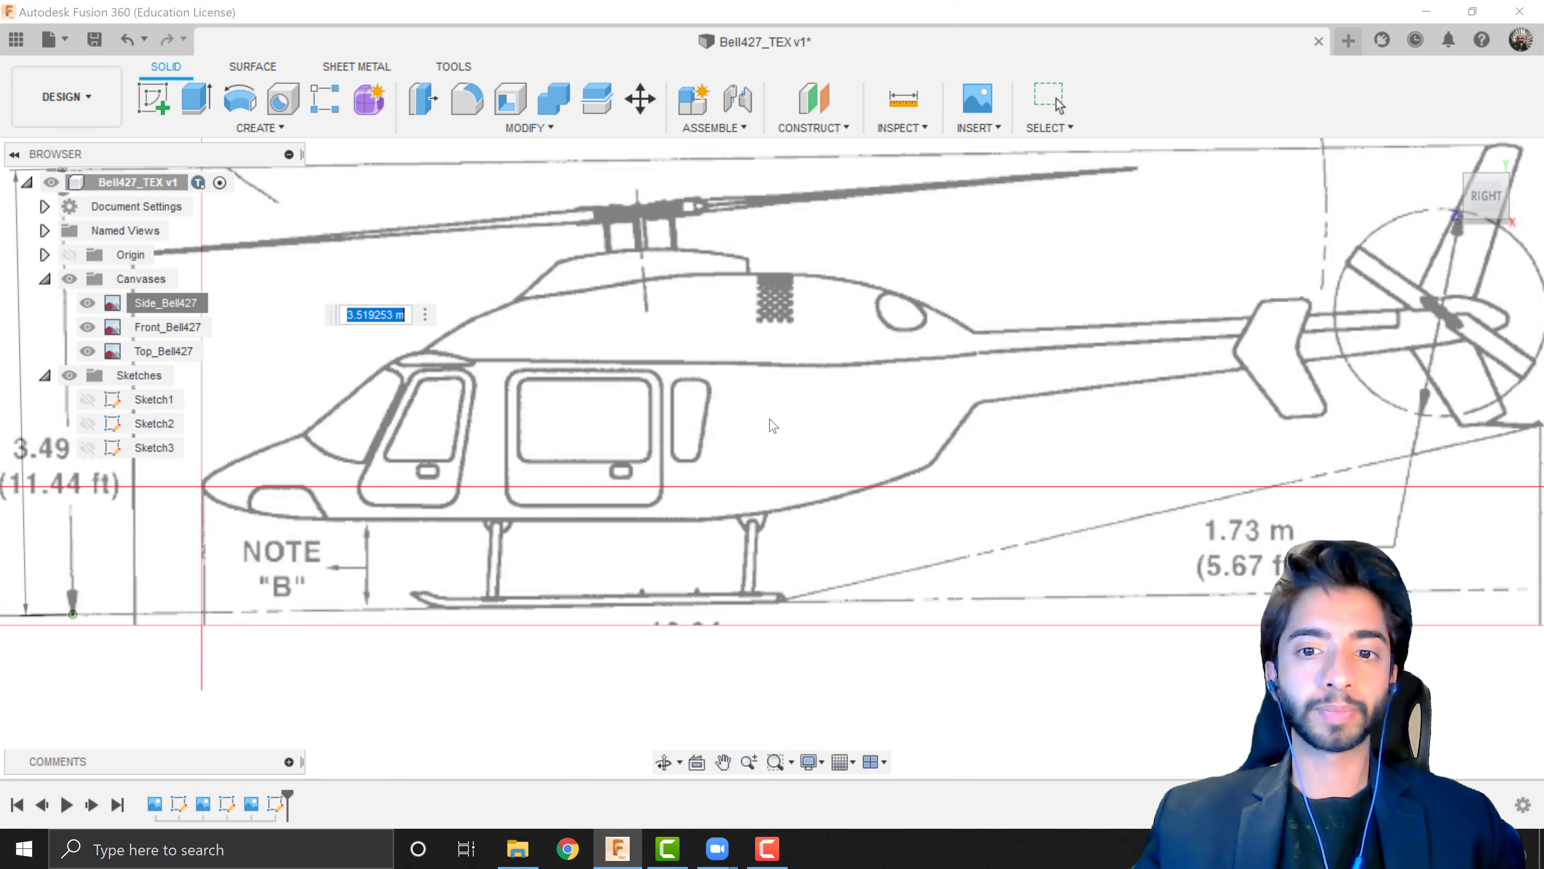
middle_click_drag(1091, 448, 431, 507)
scroll(731, 312, "up", 1)
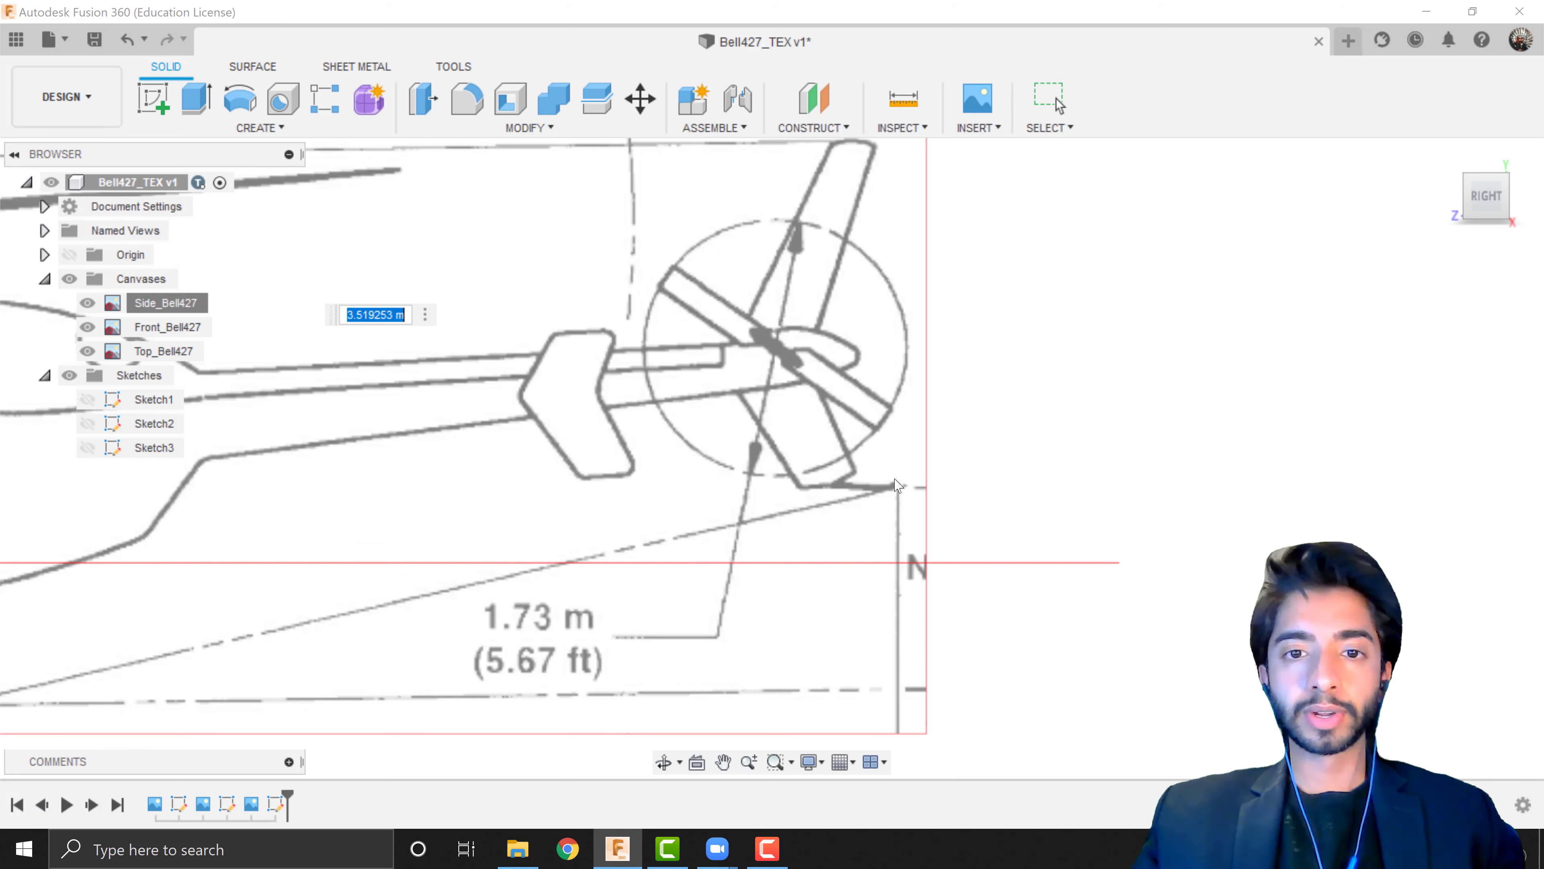
key("Escape")
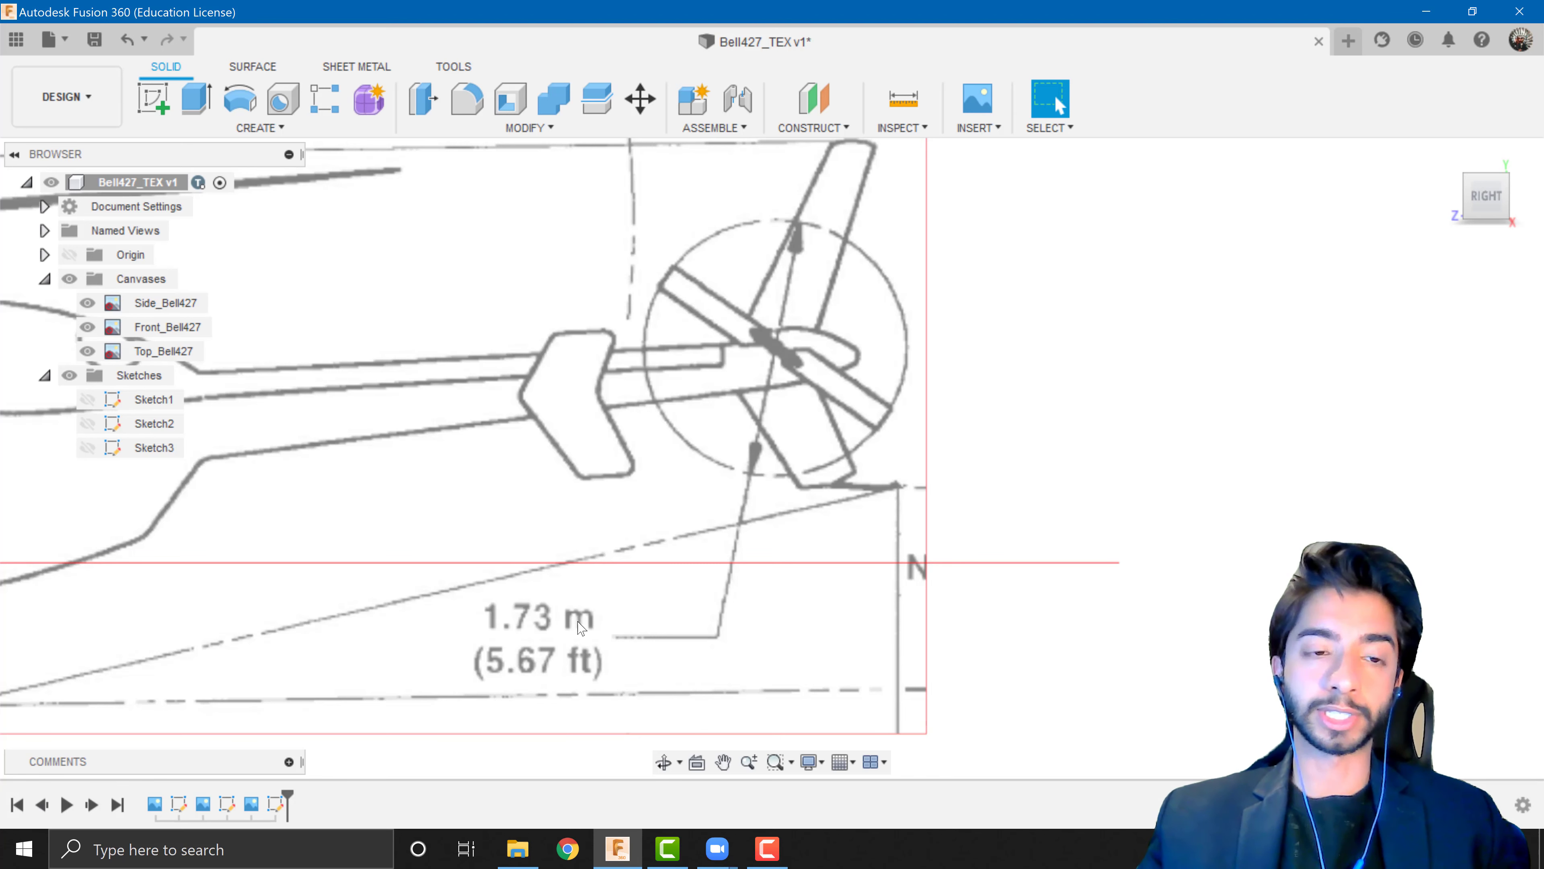
Measure the tail rotor's diameter on the Side_Bell427 canvas with Calibrate, and cancel without entering a new value
right_click(164, 303)
left_click(237, 365)
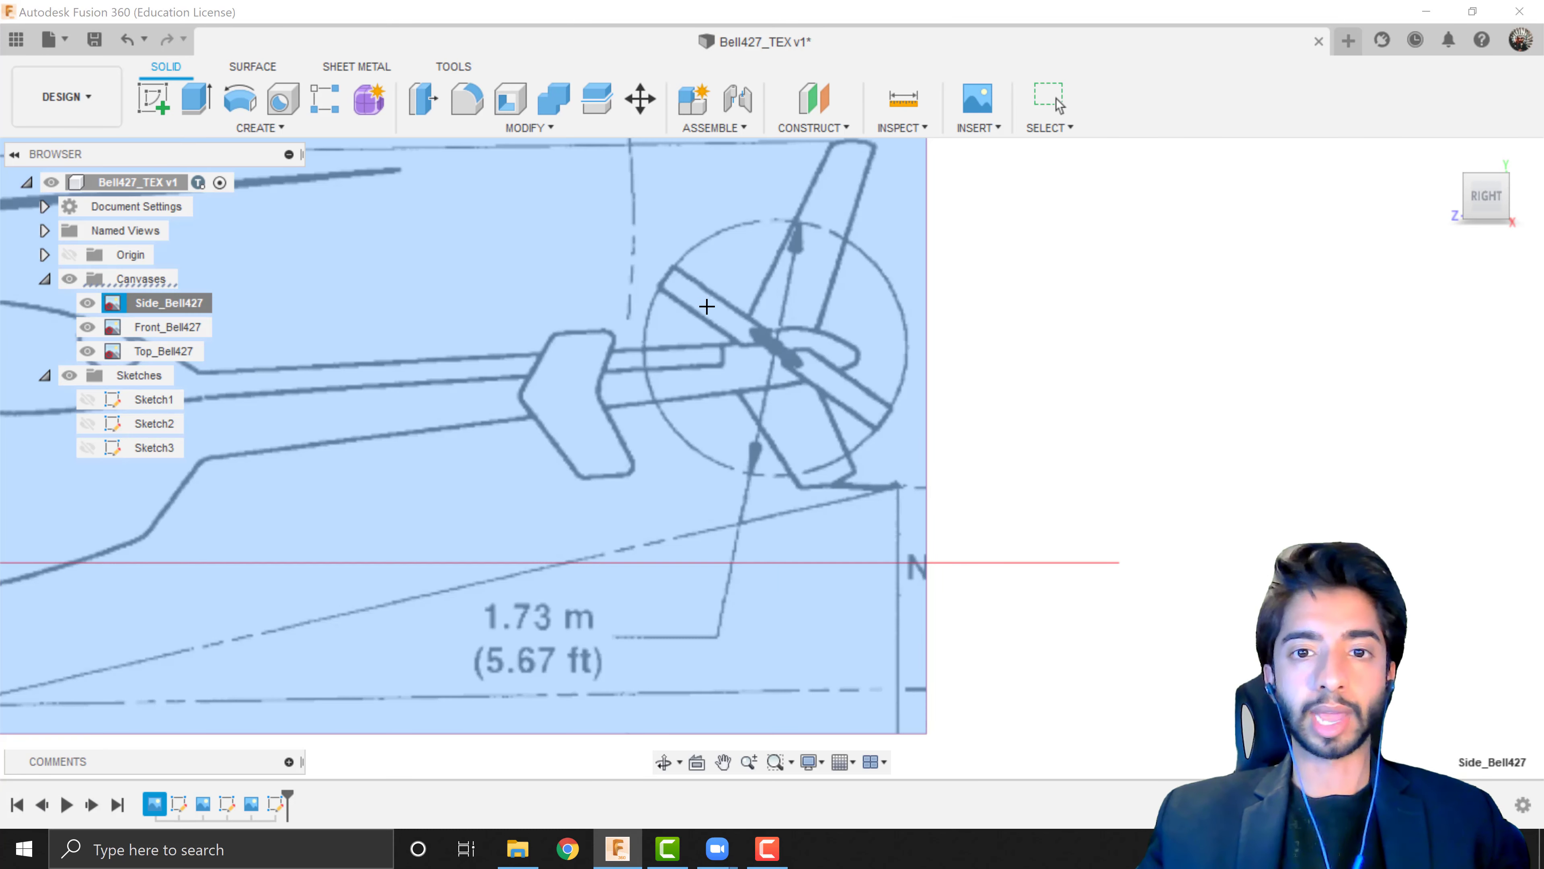
scroll(790, 229, "up", 3)
left_click(804, 218)
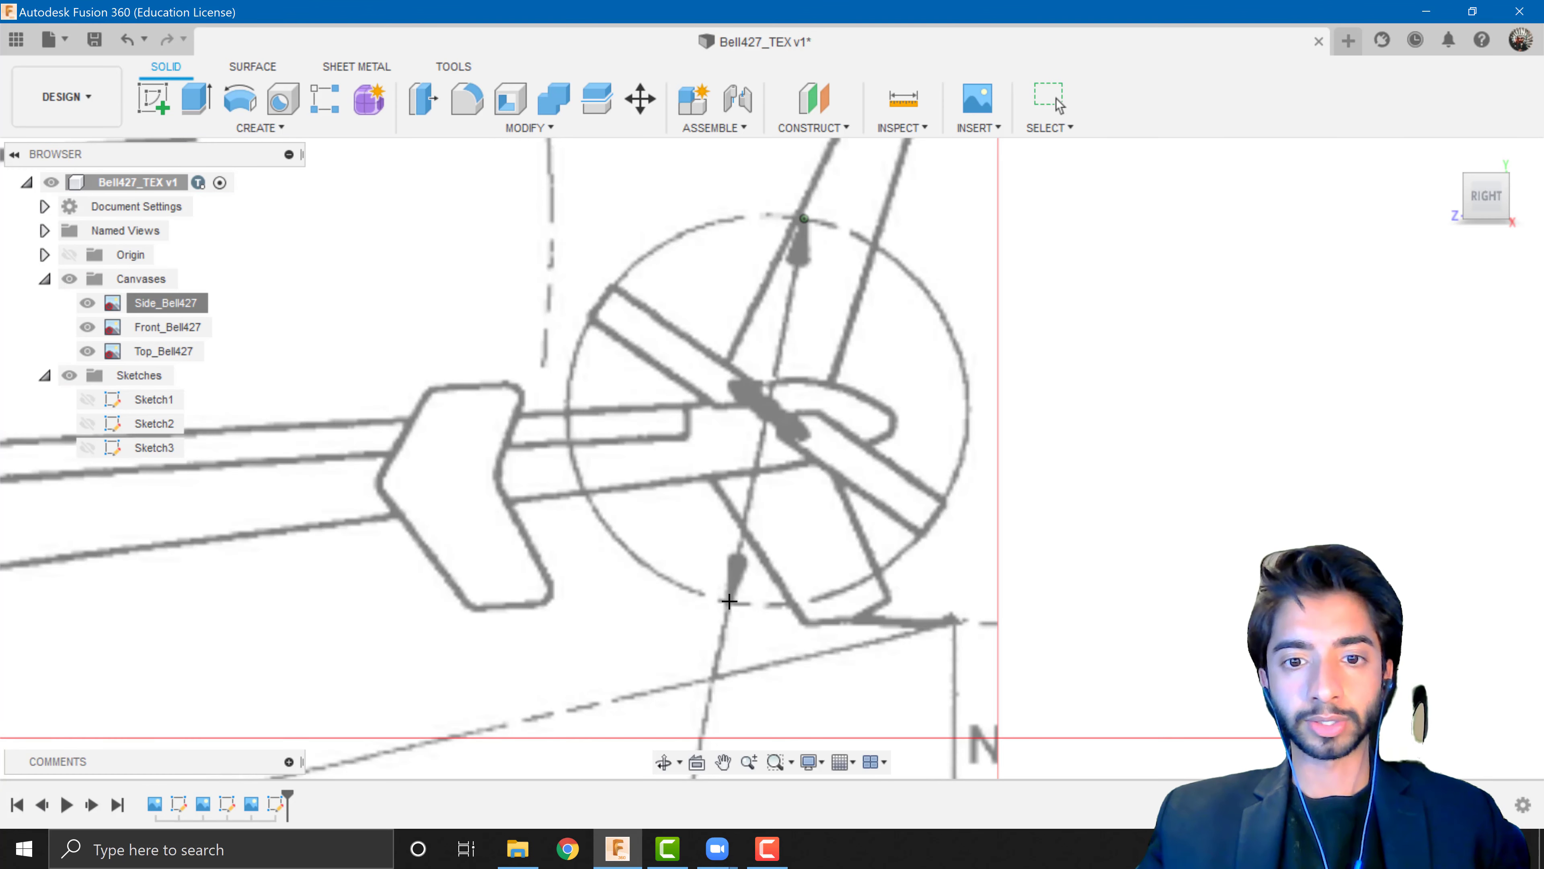
left_click(727, 602)
scroll(816, 497, "down", 4)
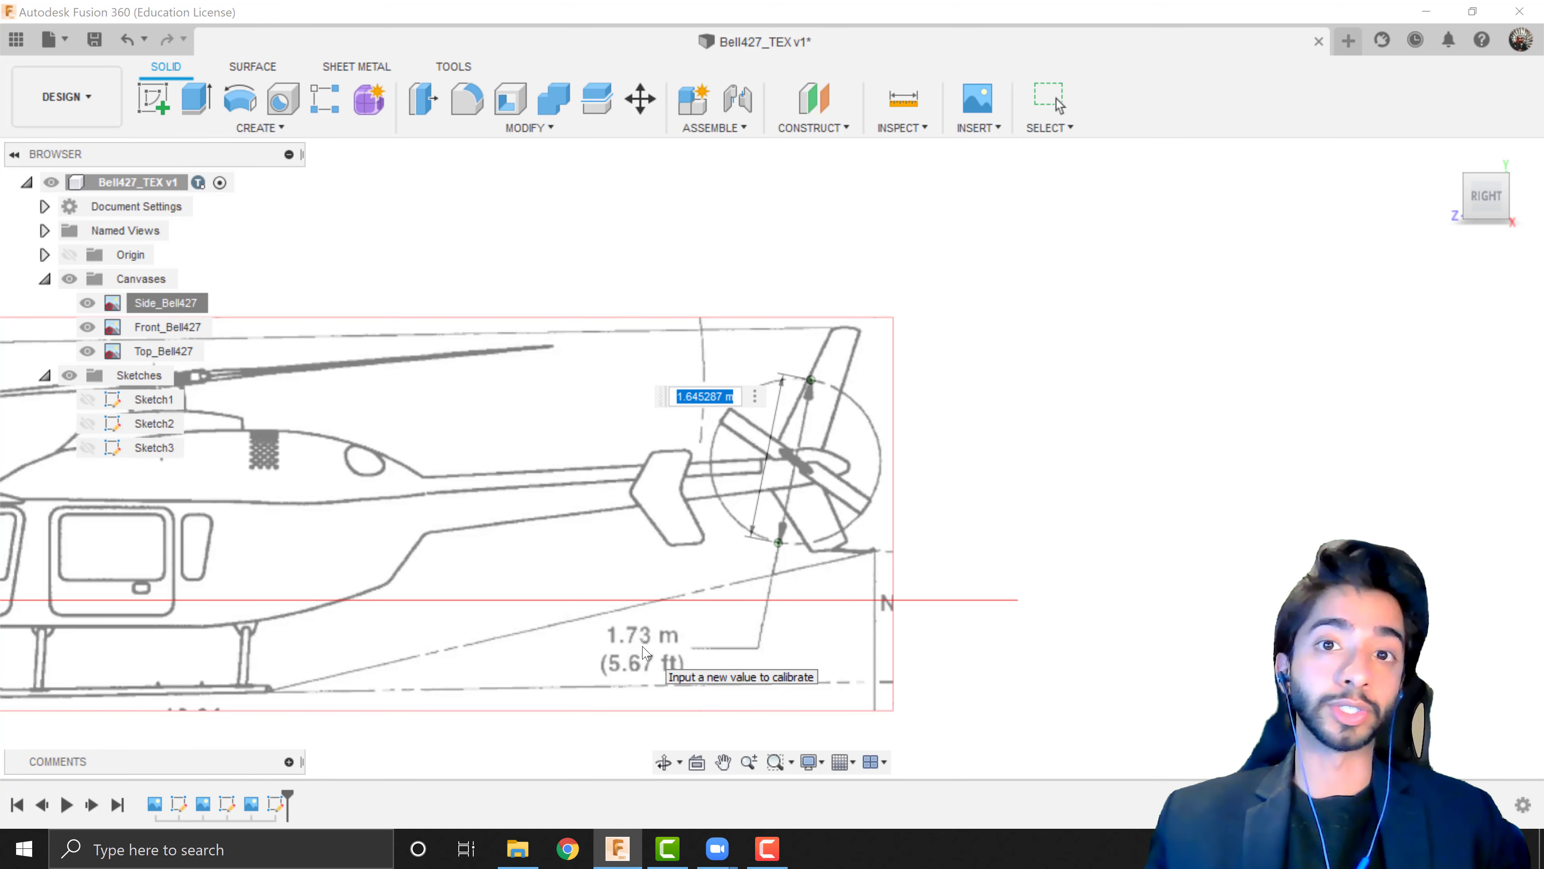
scroll(646, 653, "down", 2)
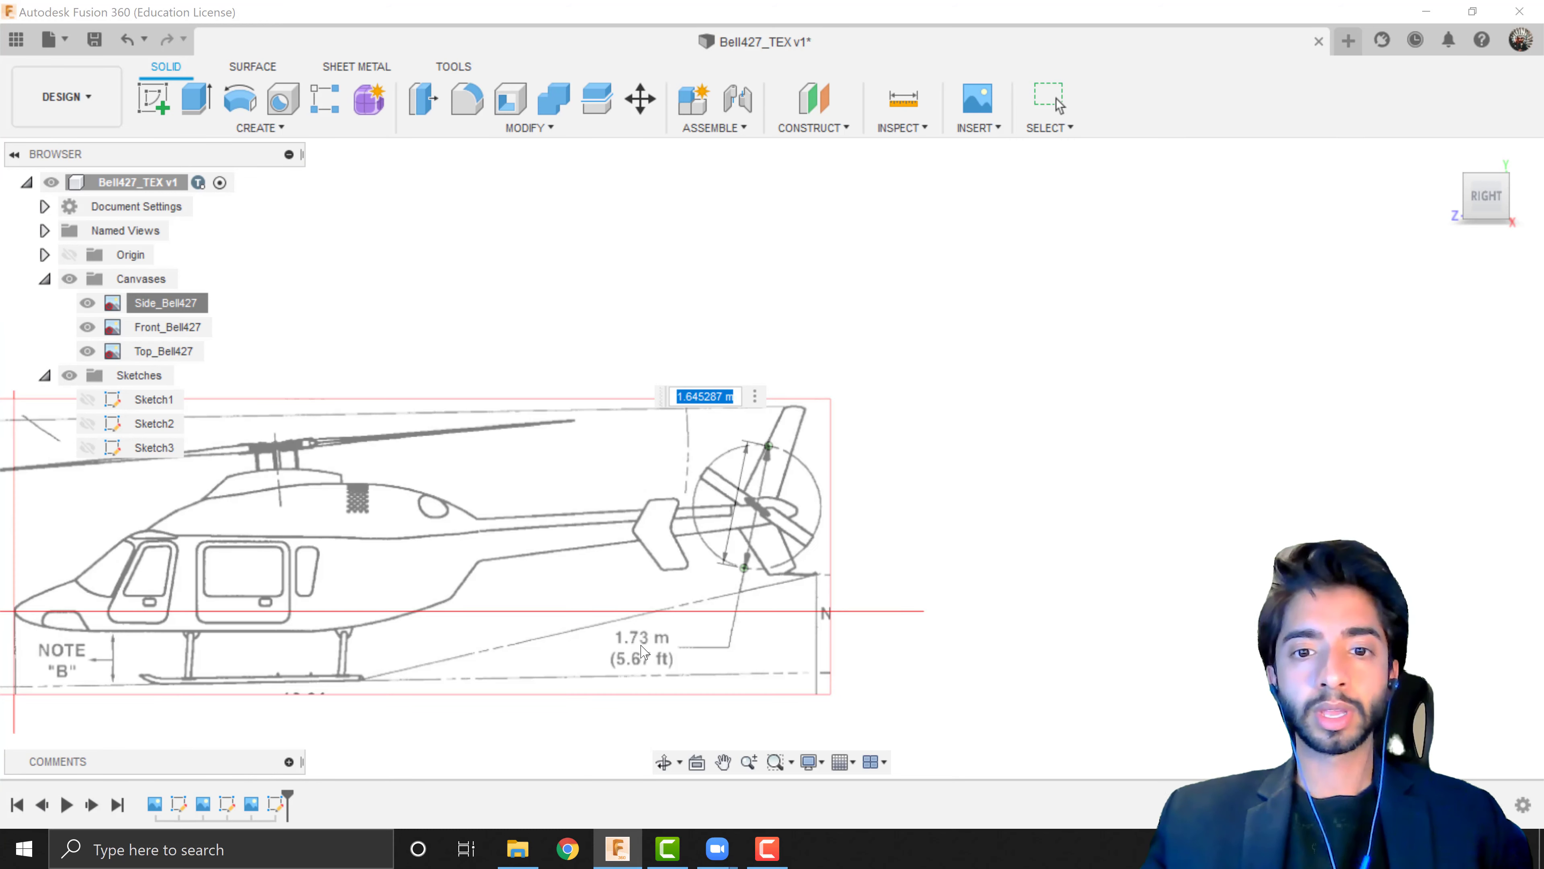
middle_click_drag(546, 648, 827, 579)
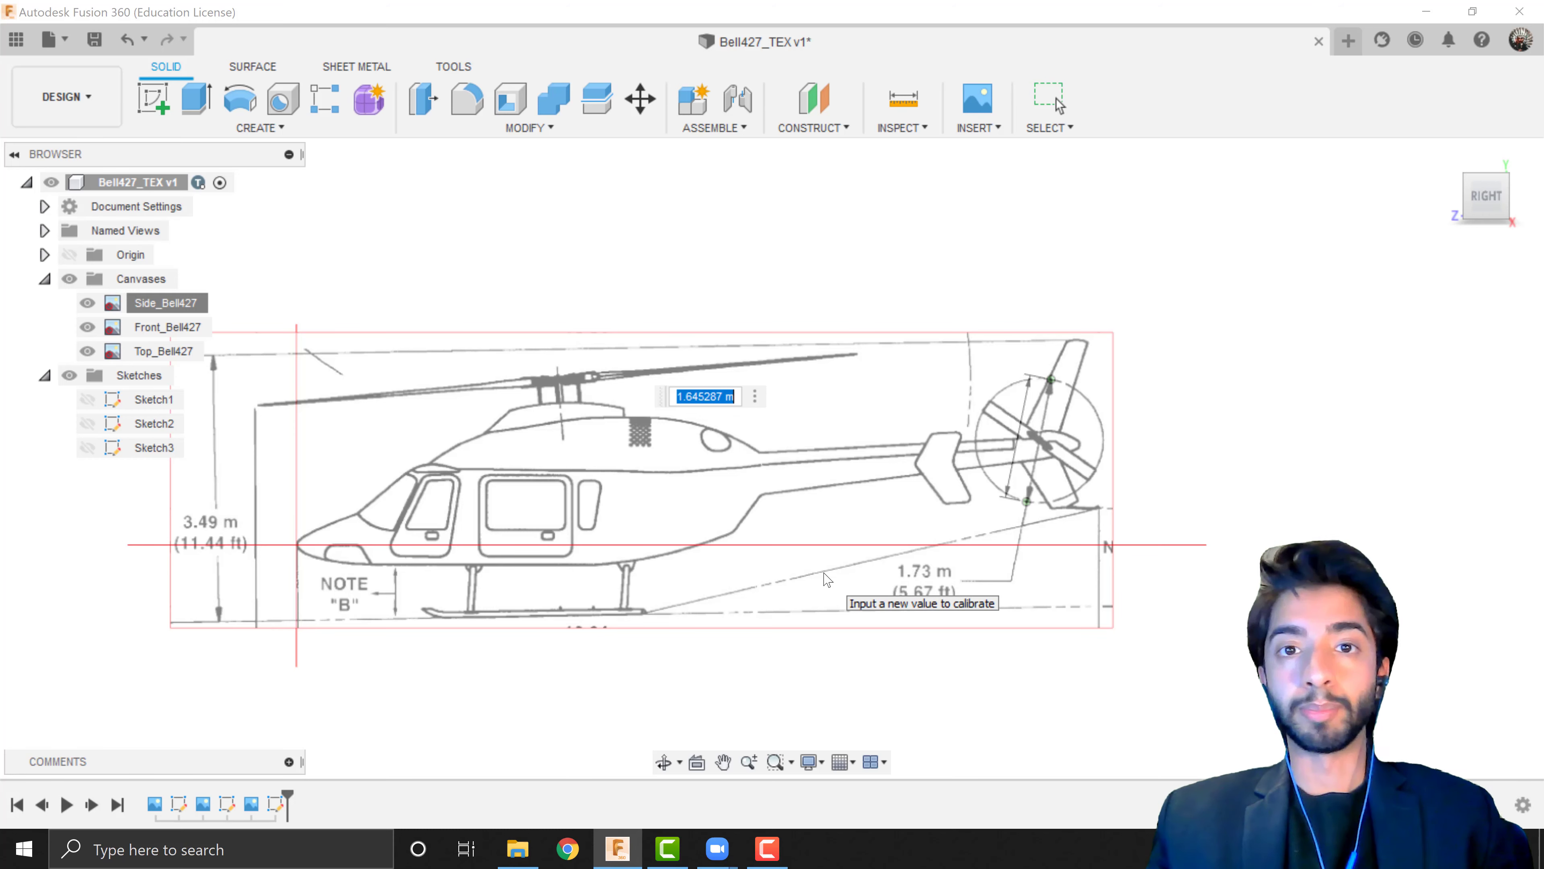
key("Escape")
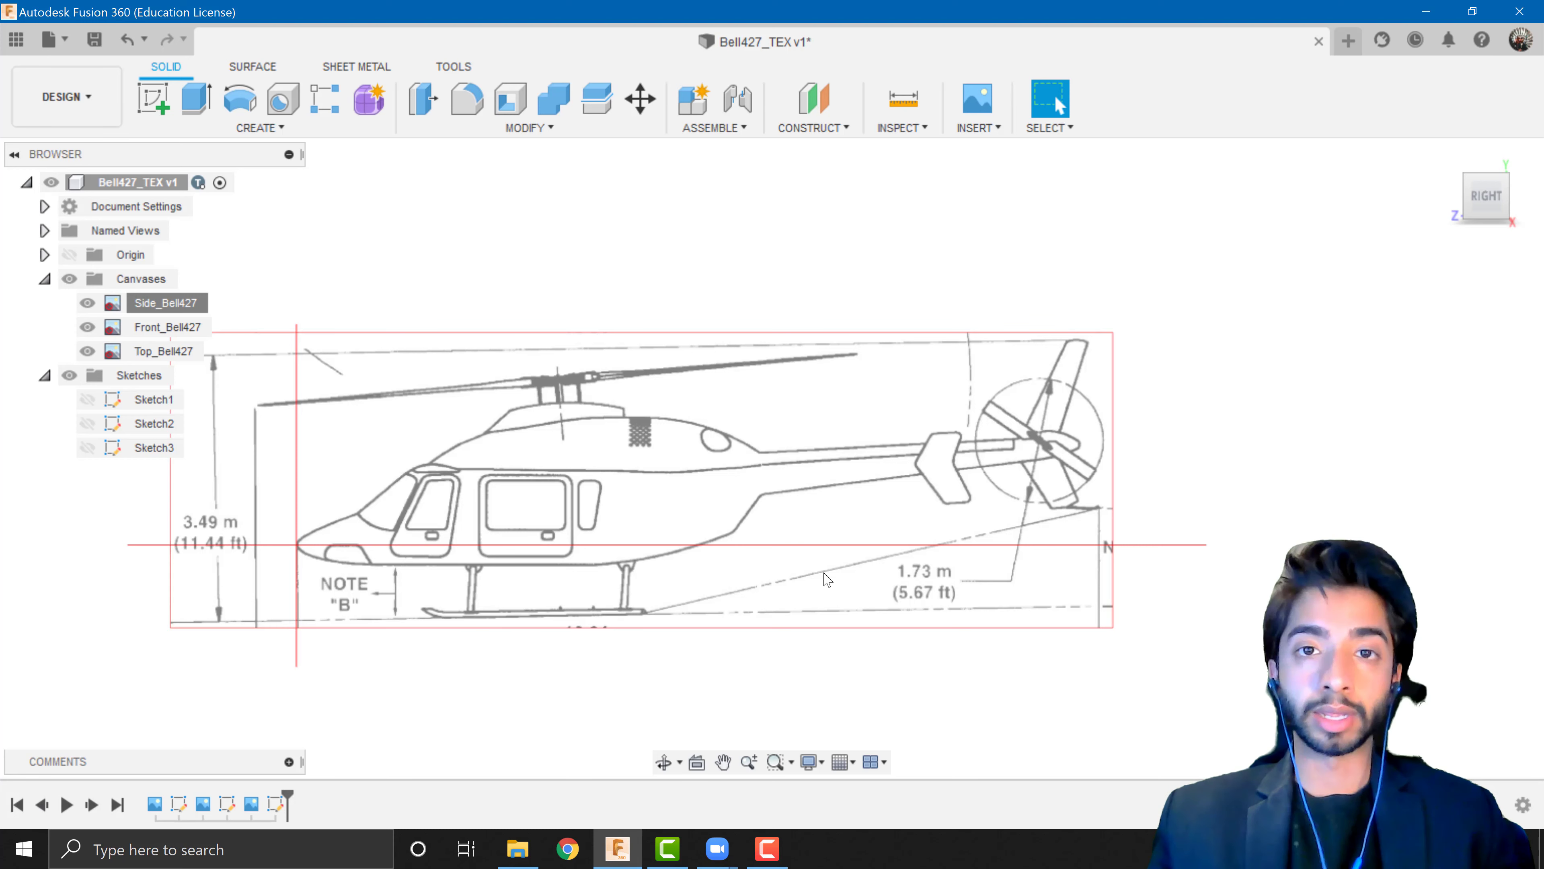
Examine the side canvas as a whole and compare it with the front and top canvases from several angles
scroll(828, 579, "down", 2)
scroll(789, 543, "up", 3)
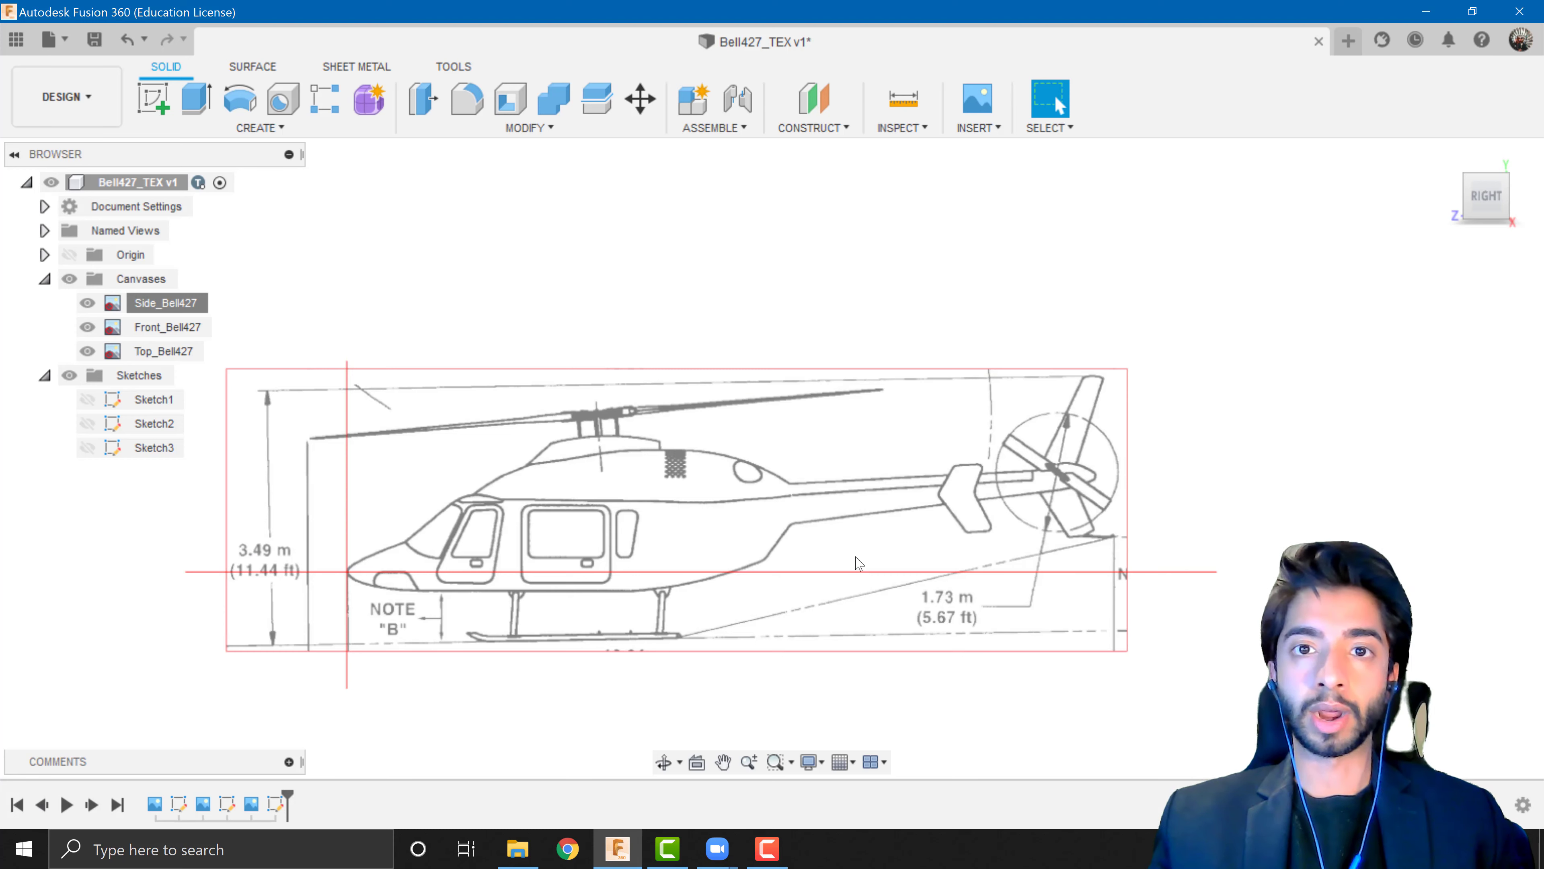
scroll(857, 563, "down", 2)
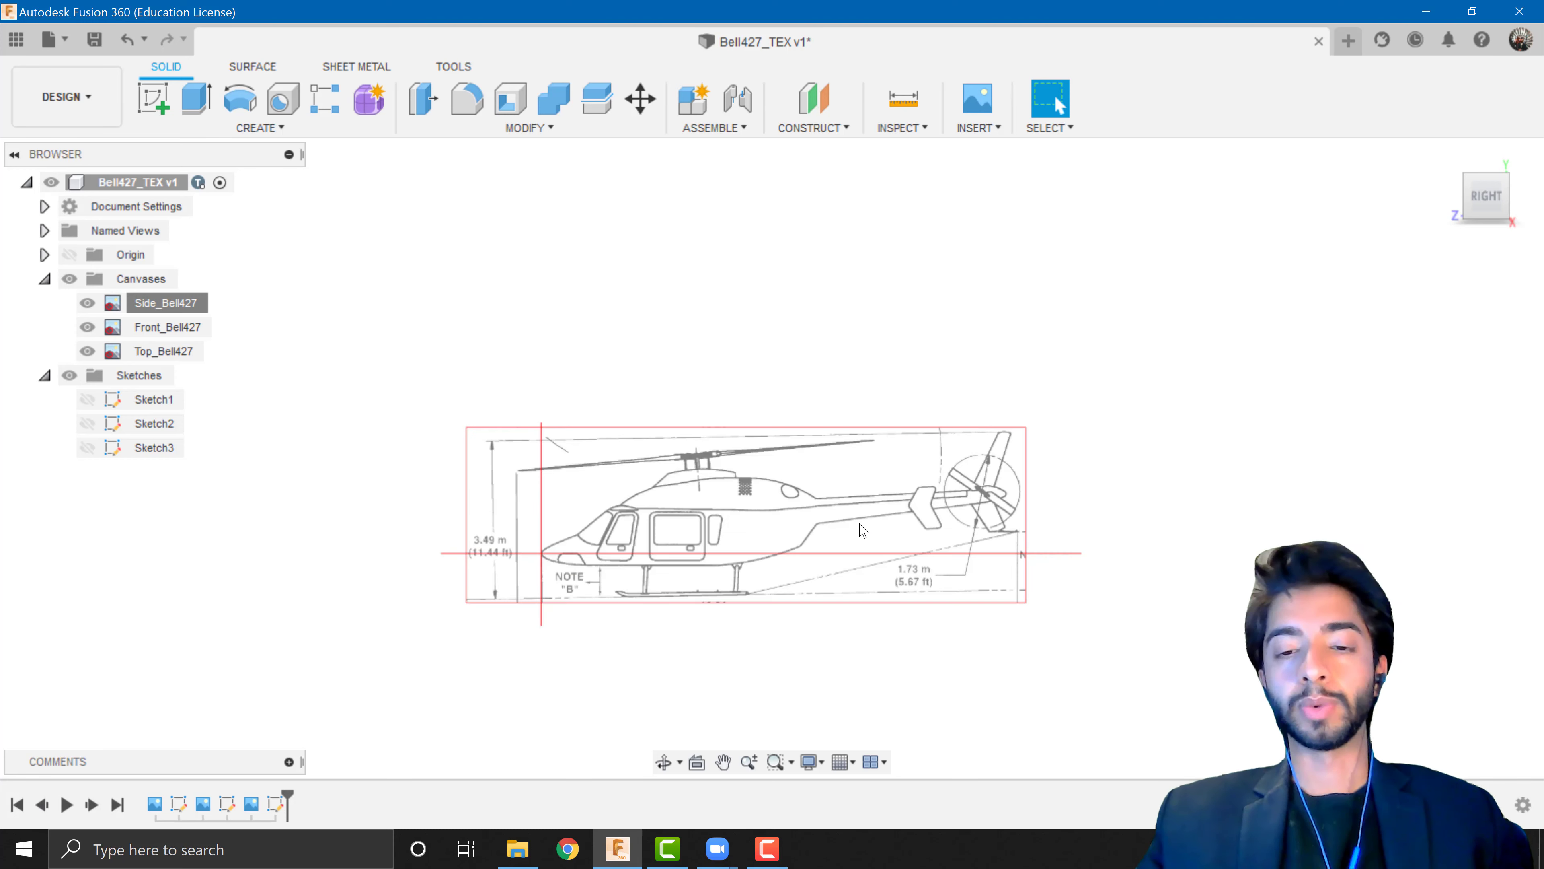
scroll(864, 530, "up", 2)
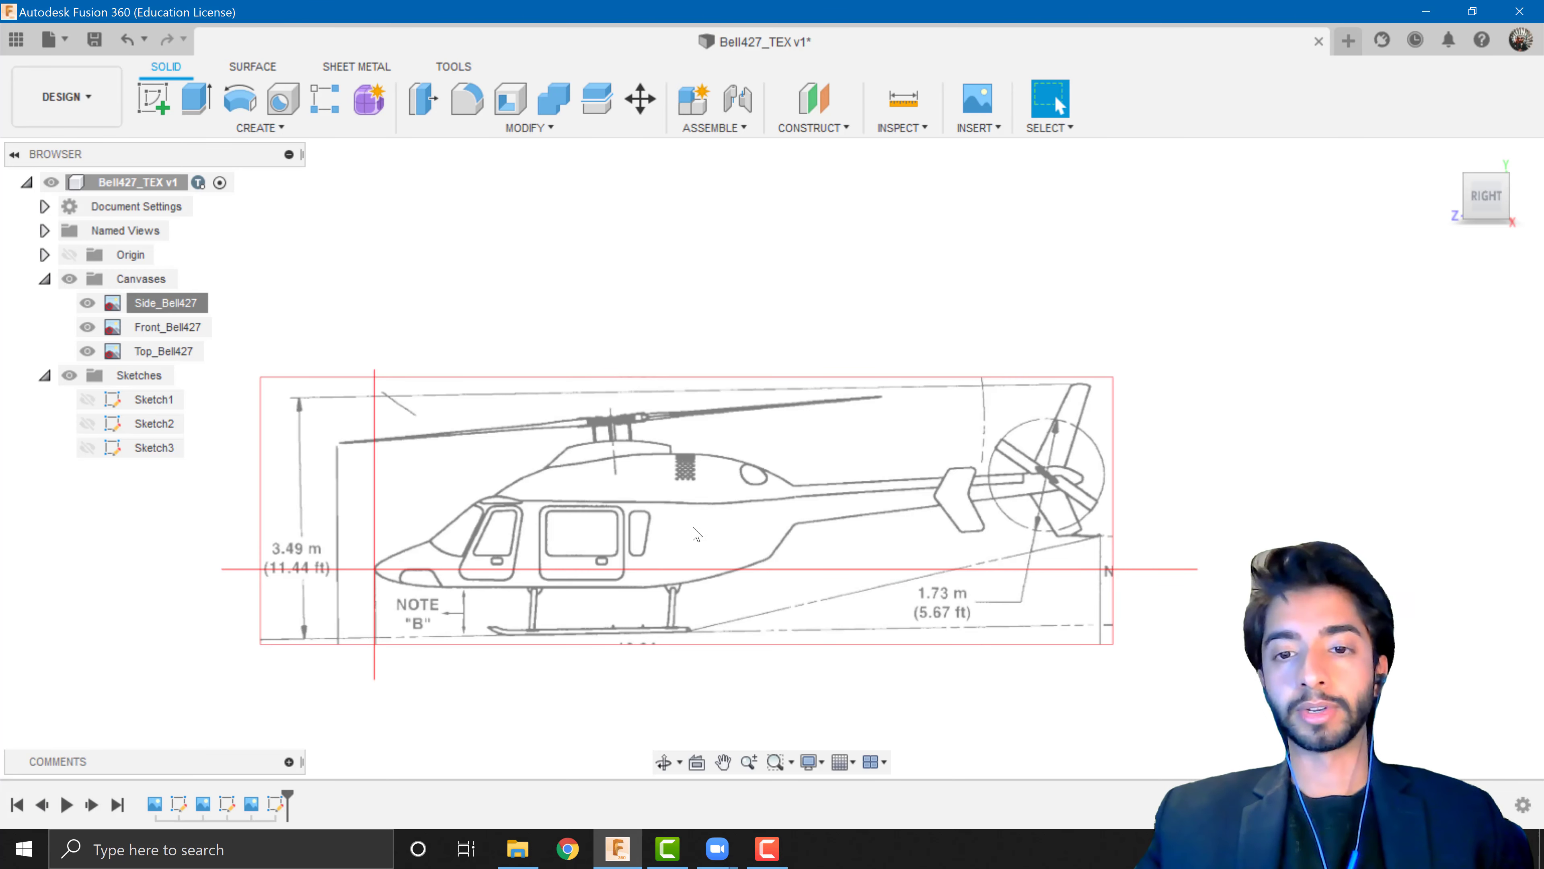
middle_click_drag(672, 535, 556, 516, "shift")
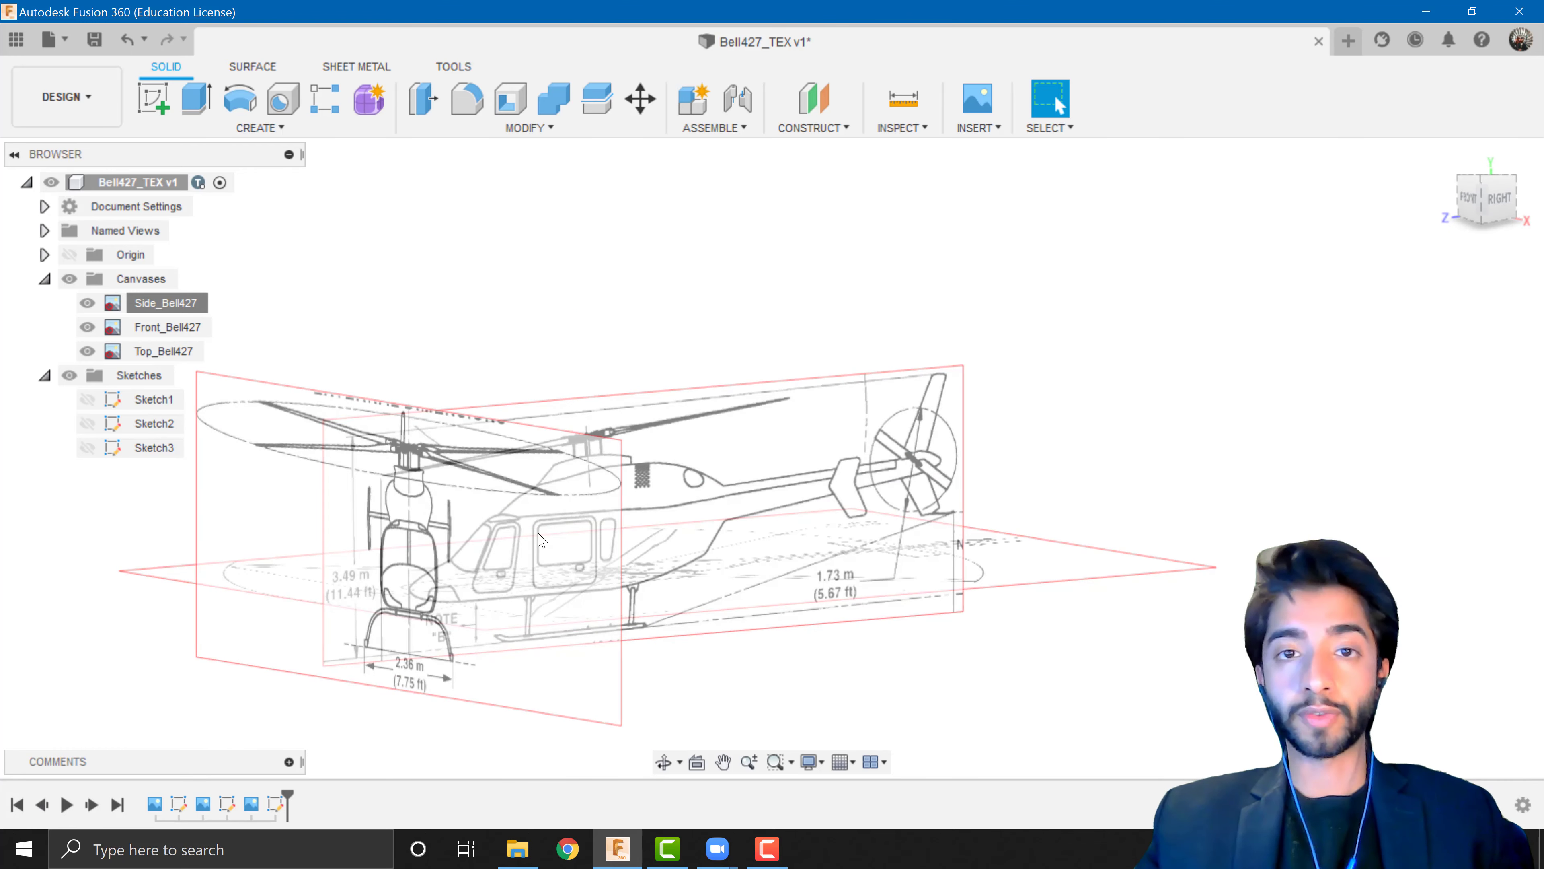
middle_click_drag(659, 544, 1018, 536, "shift")
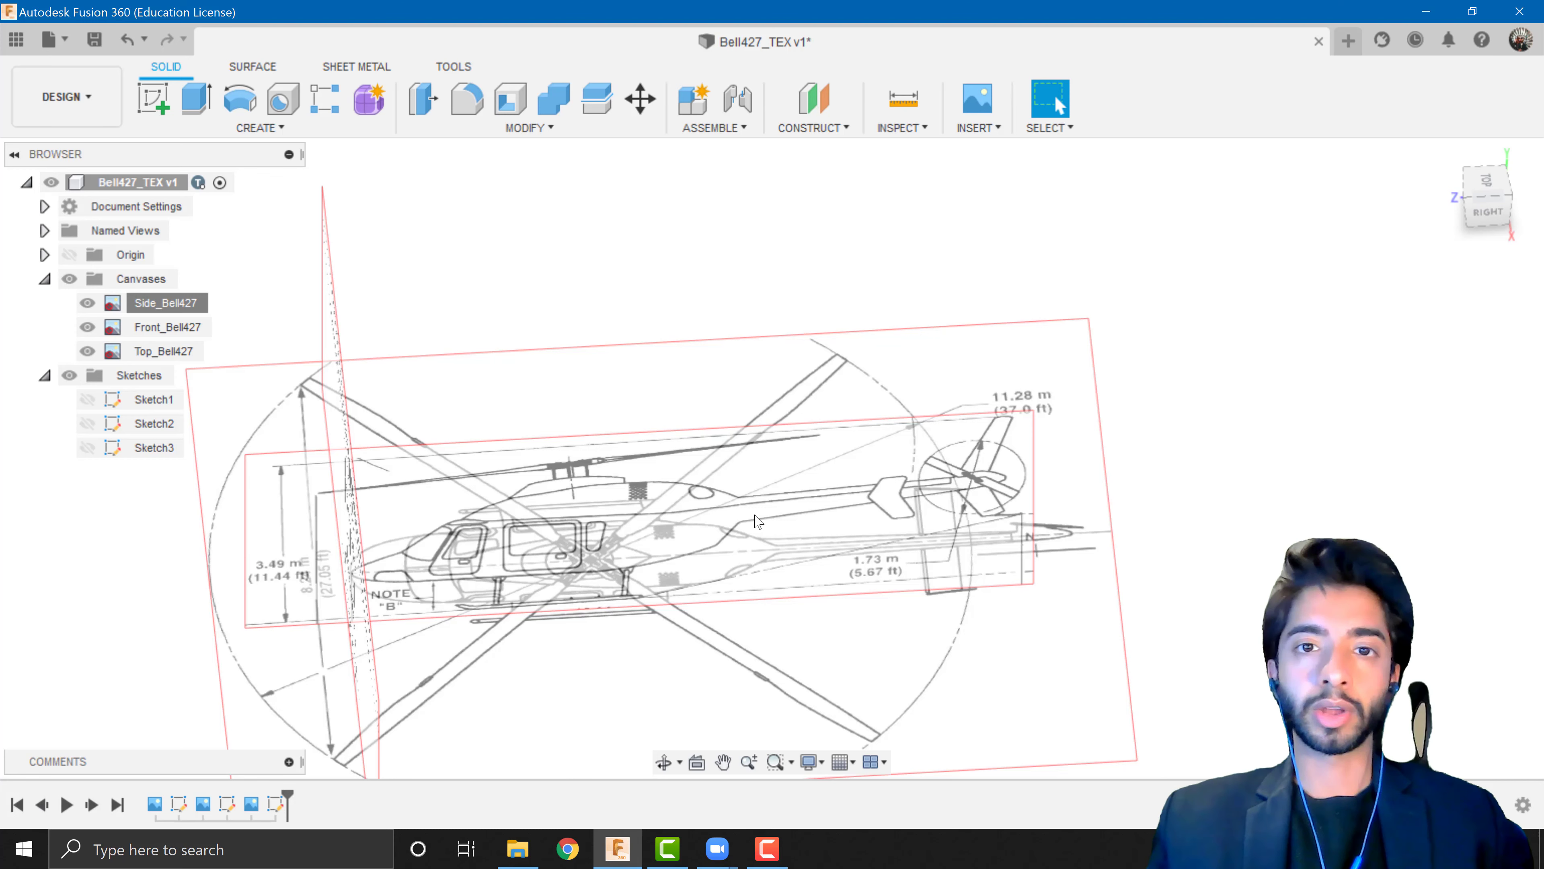
middle_click_drag(882, 583, 878, 540, "shift")
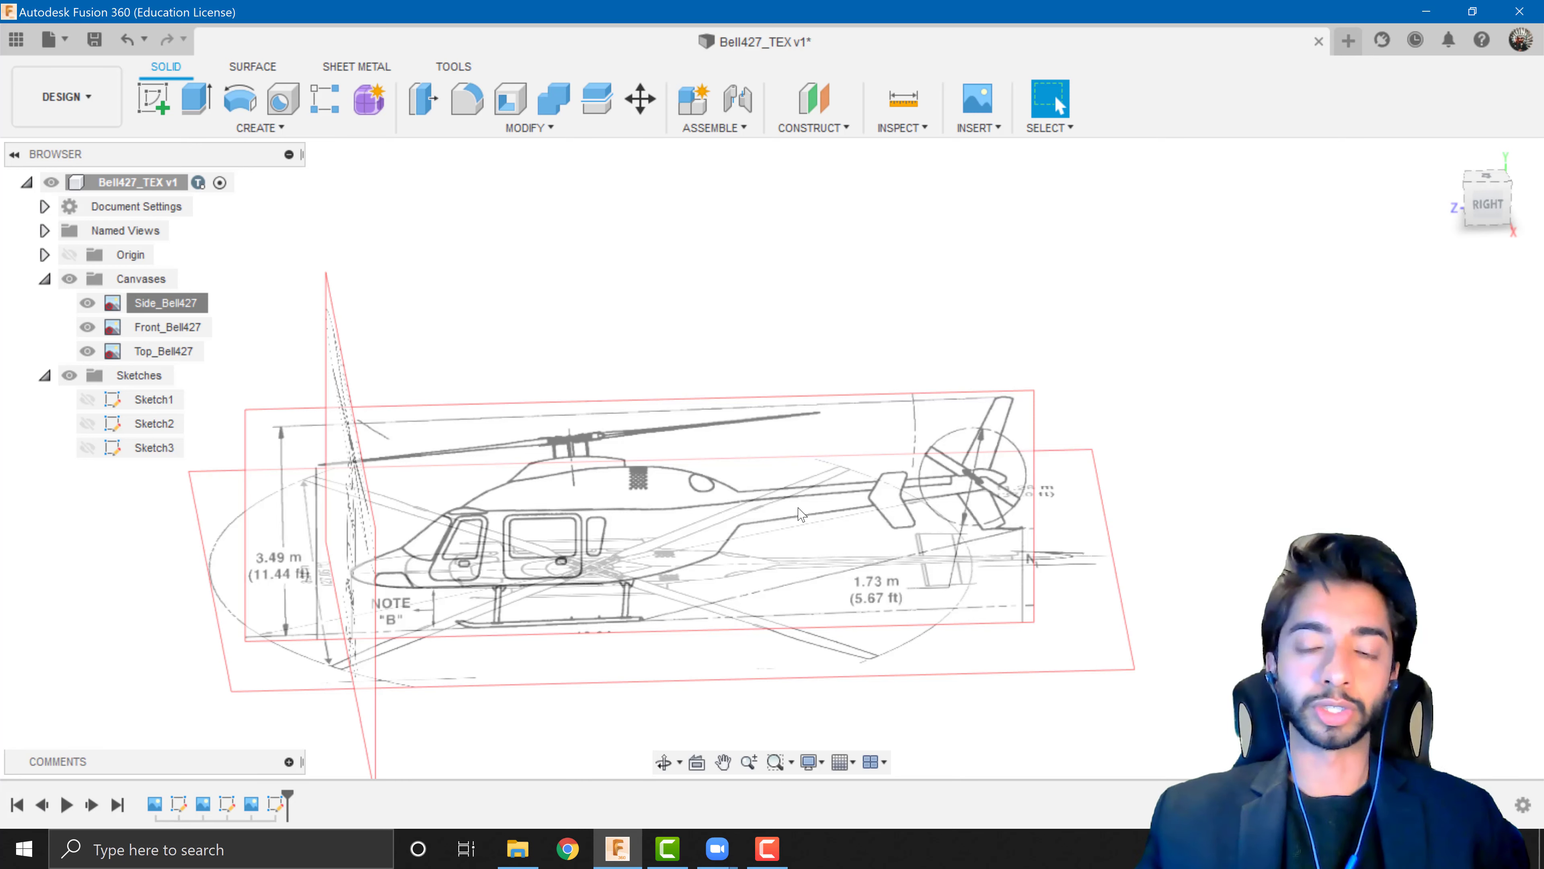
middle_click_drag(756, 491, 701, 490, "shift")
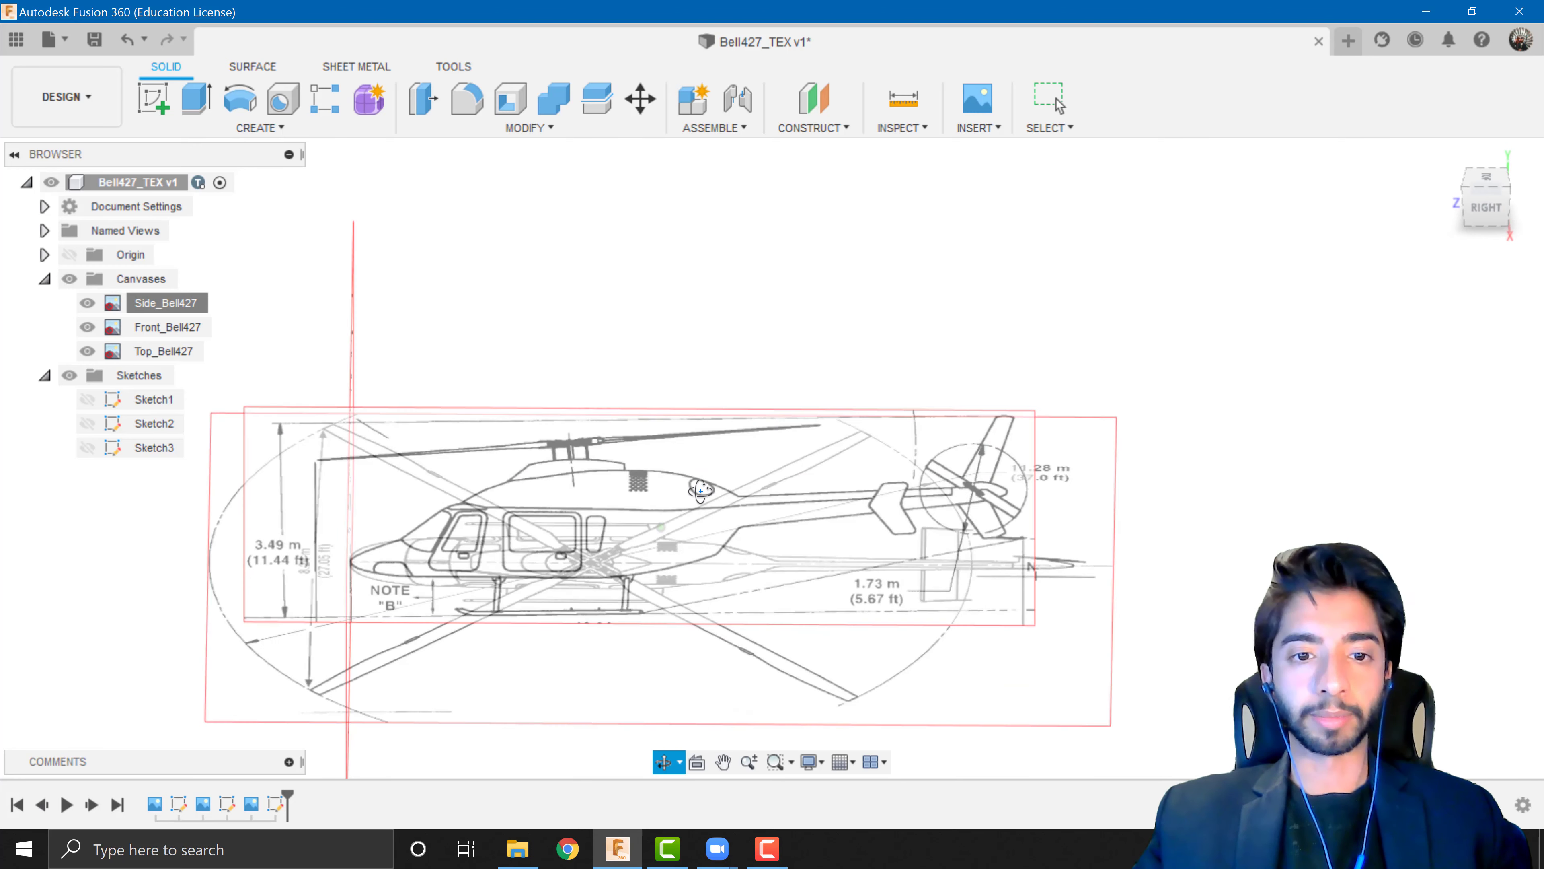
Calibrate the Side_Bell427 canvas in the right view by setting the tail rotor's diameter to 1.73 m
left_click(169, 302)
right_click(177, 306)
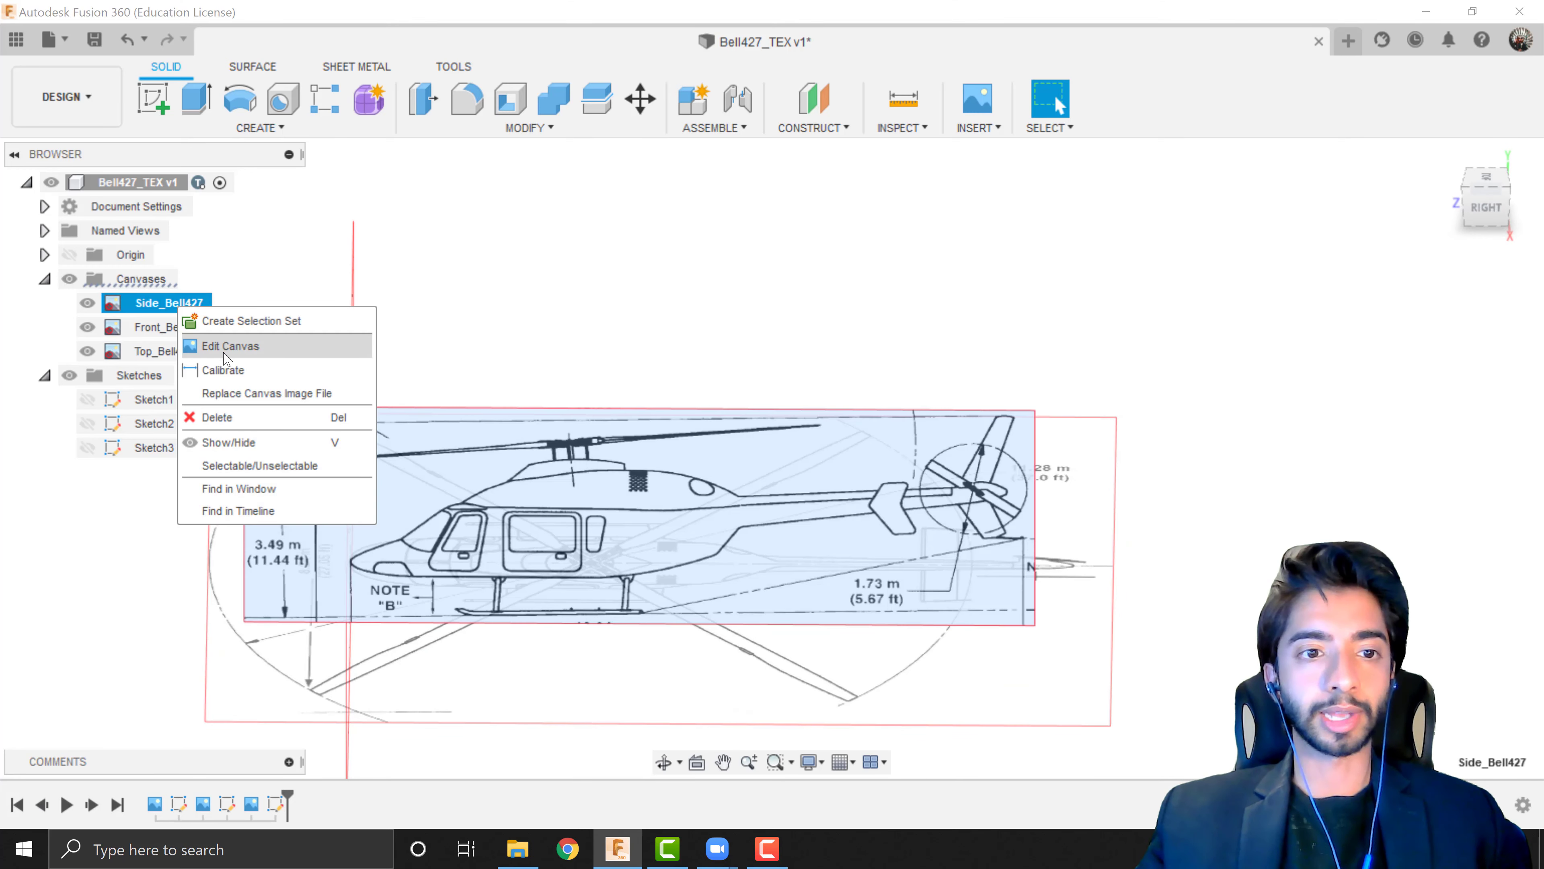
left_click(244, 370)
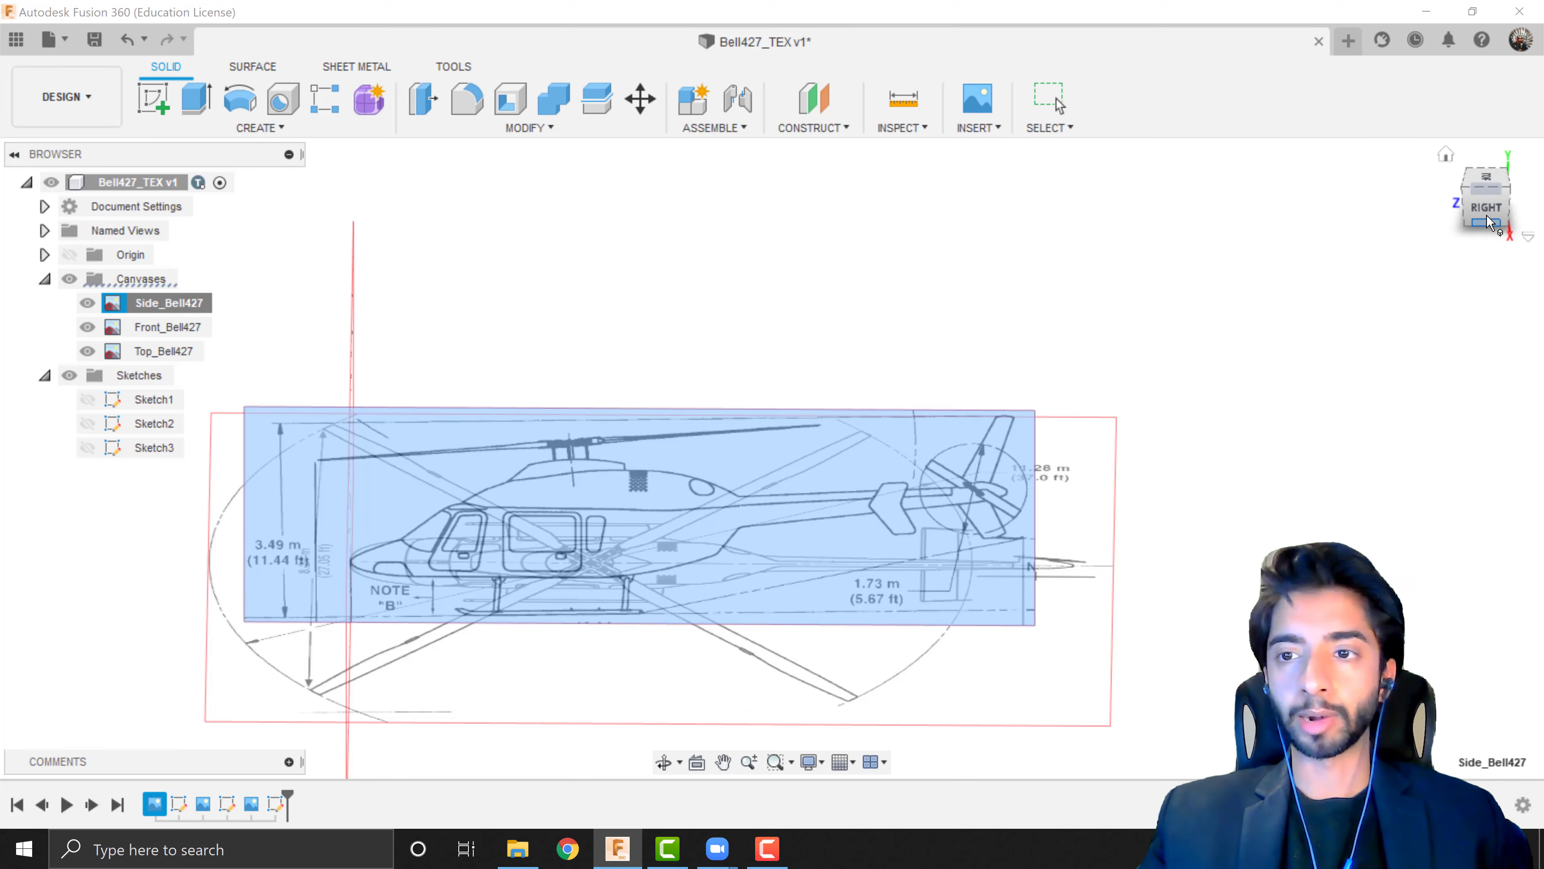
scroll(969, 612, "up", 5)
scroll(924, 535, "down", 4)
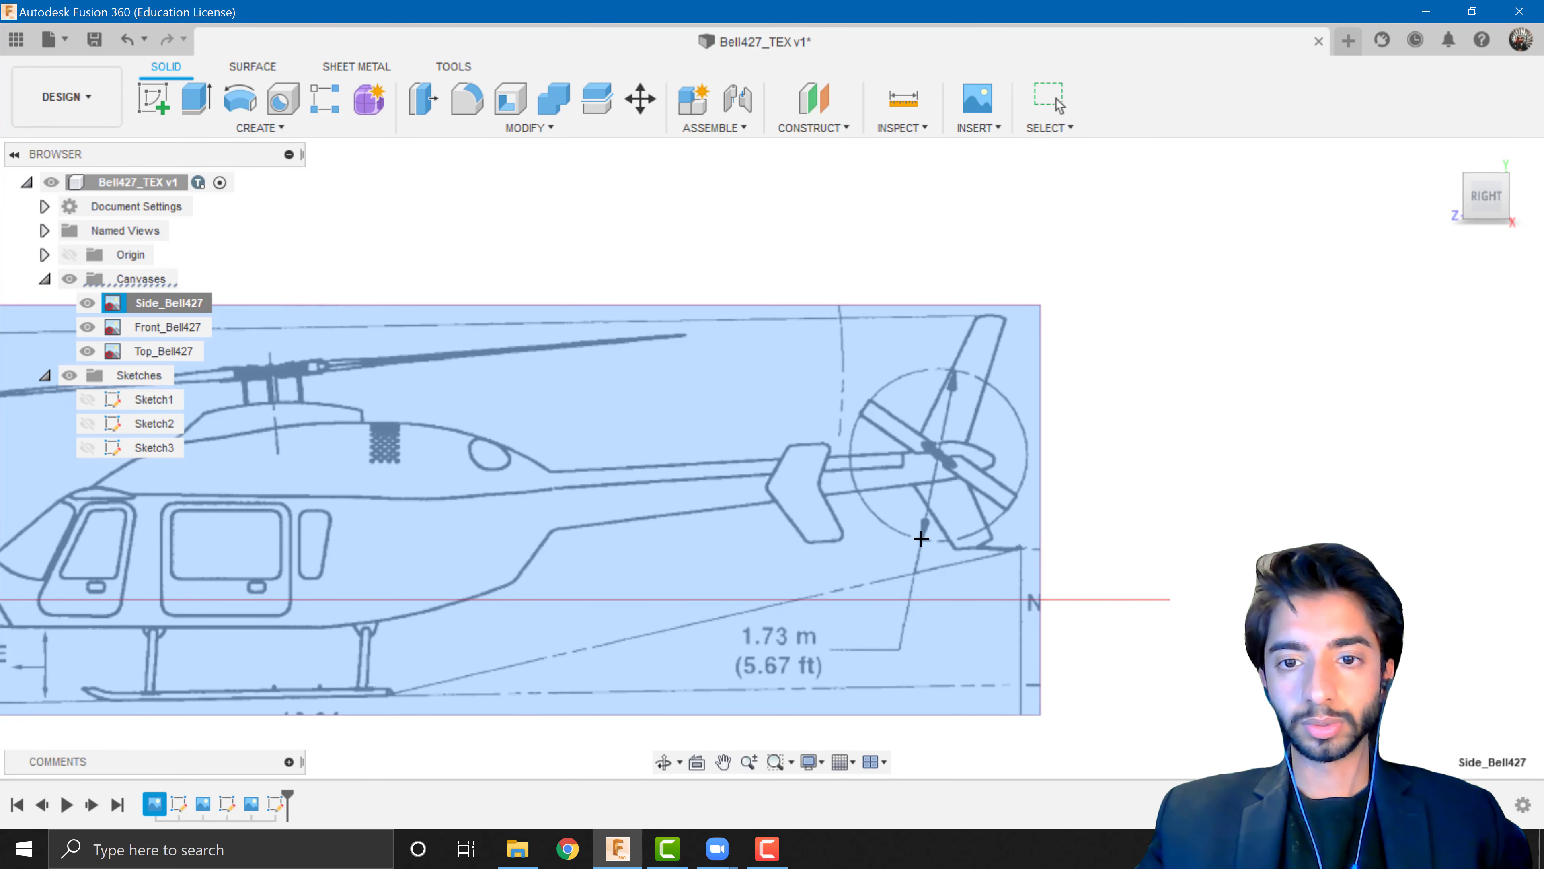
left_click(920, 538)
left_click(953, 371)
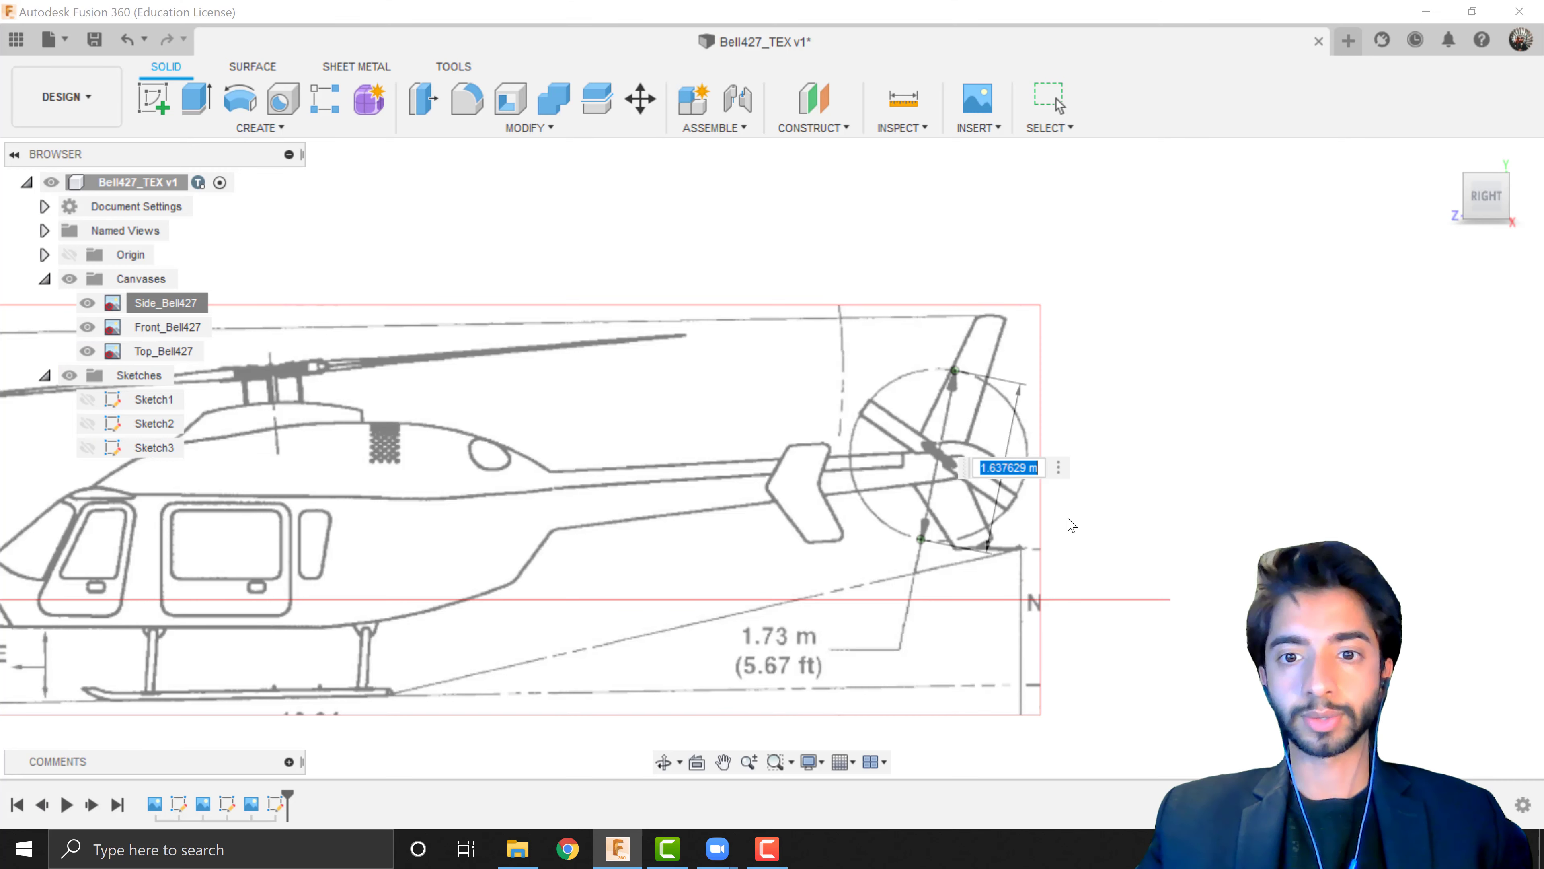
type("1.73")
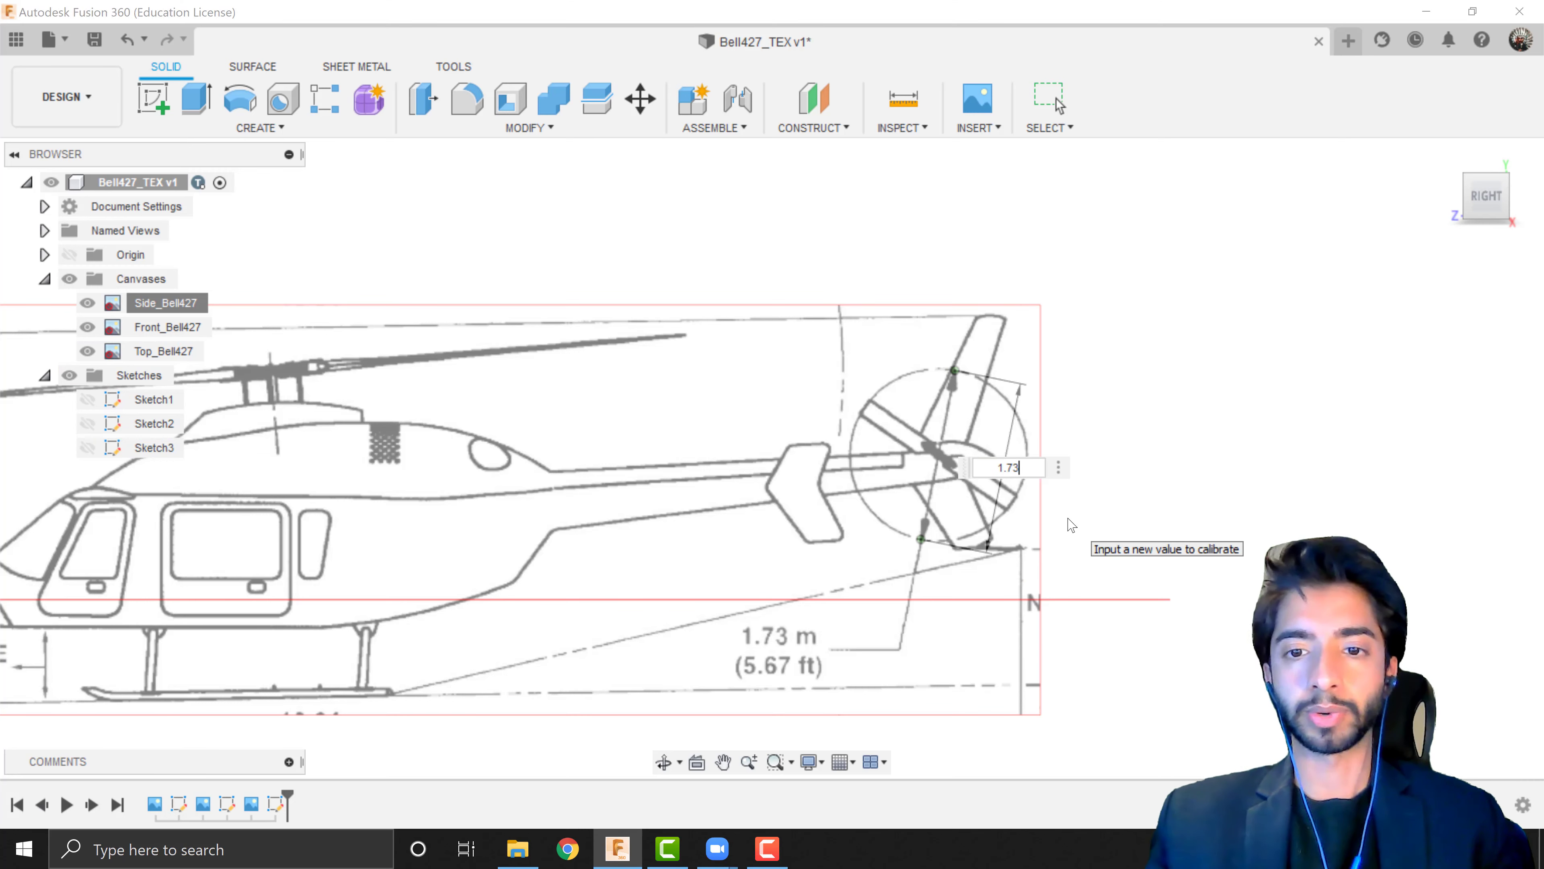
key("Return")
Edit the Side_Bell427 canvas, shifting it to X distance 0.03 m and Y distance -0.237 m to realign its nose with the other canvases
scroll(960, 449, "down", 5)
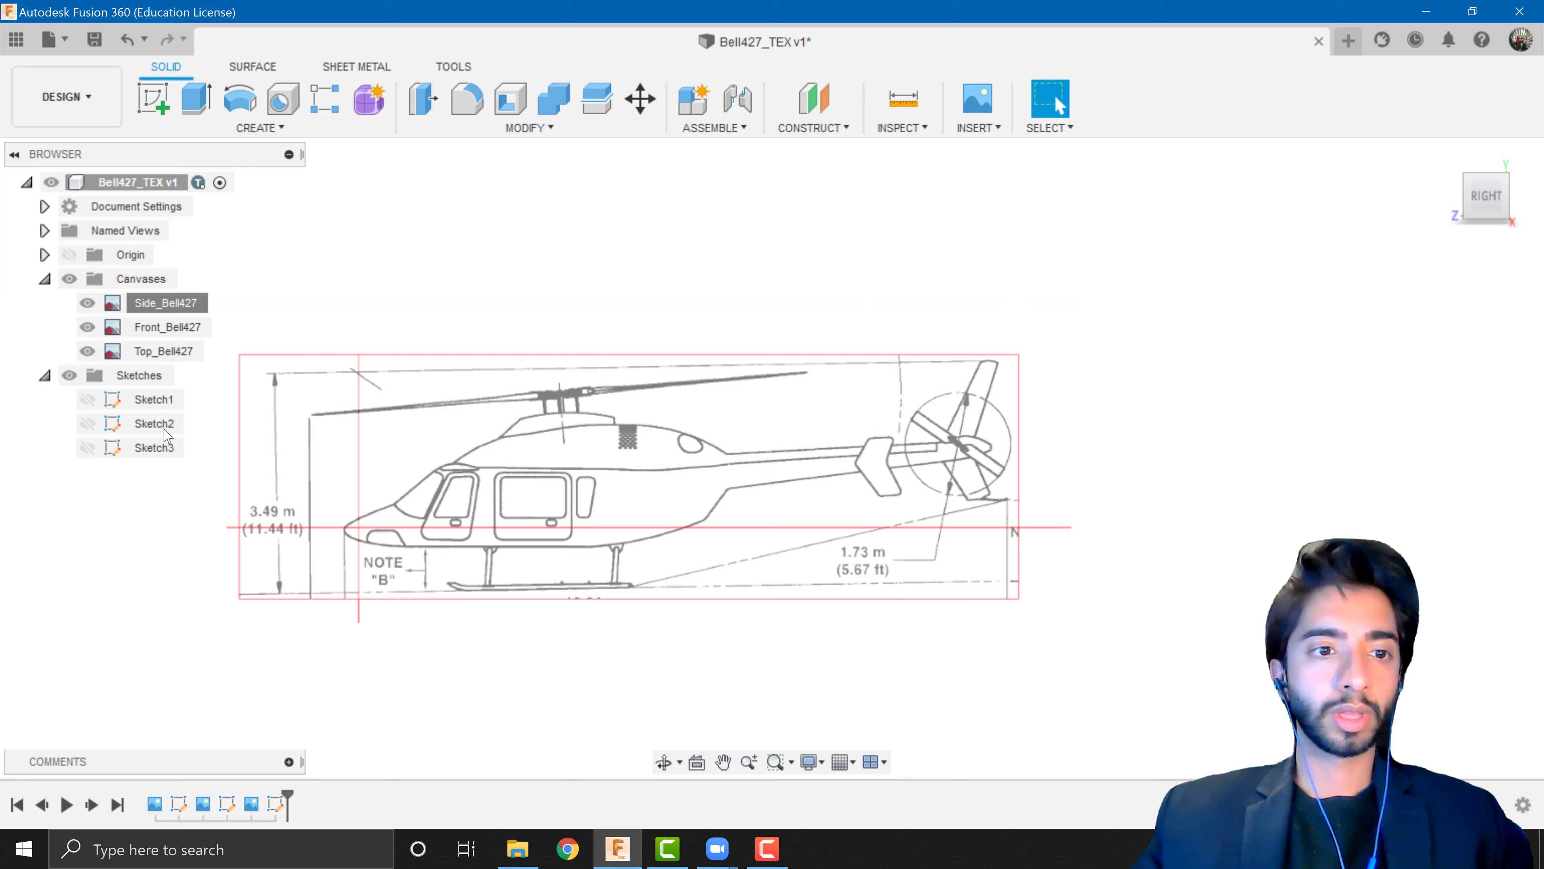
right_click(159, 302)
left_click(512, 430)
scroll(402, 491, "up", 3)
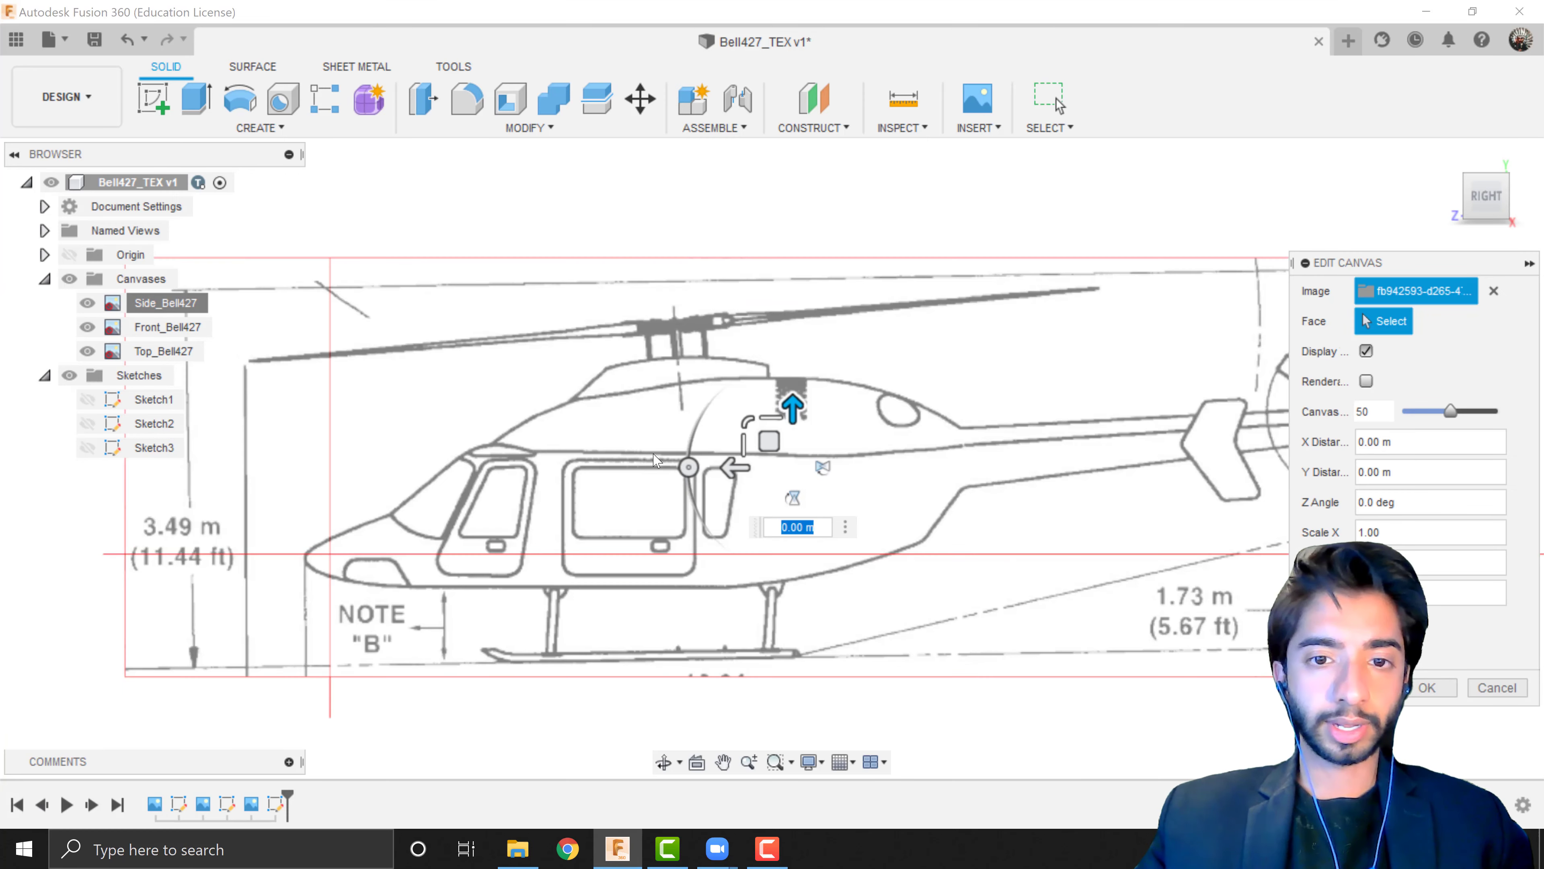
left_click_drag(776, 443, 800, 439)
middle_click_drag(833, 460, 876, 638, "shift")
middle_click_drag(1050, 583, 752, 563)
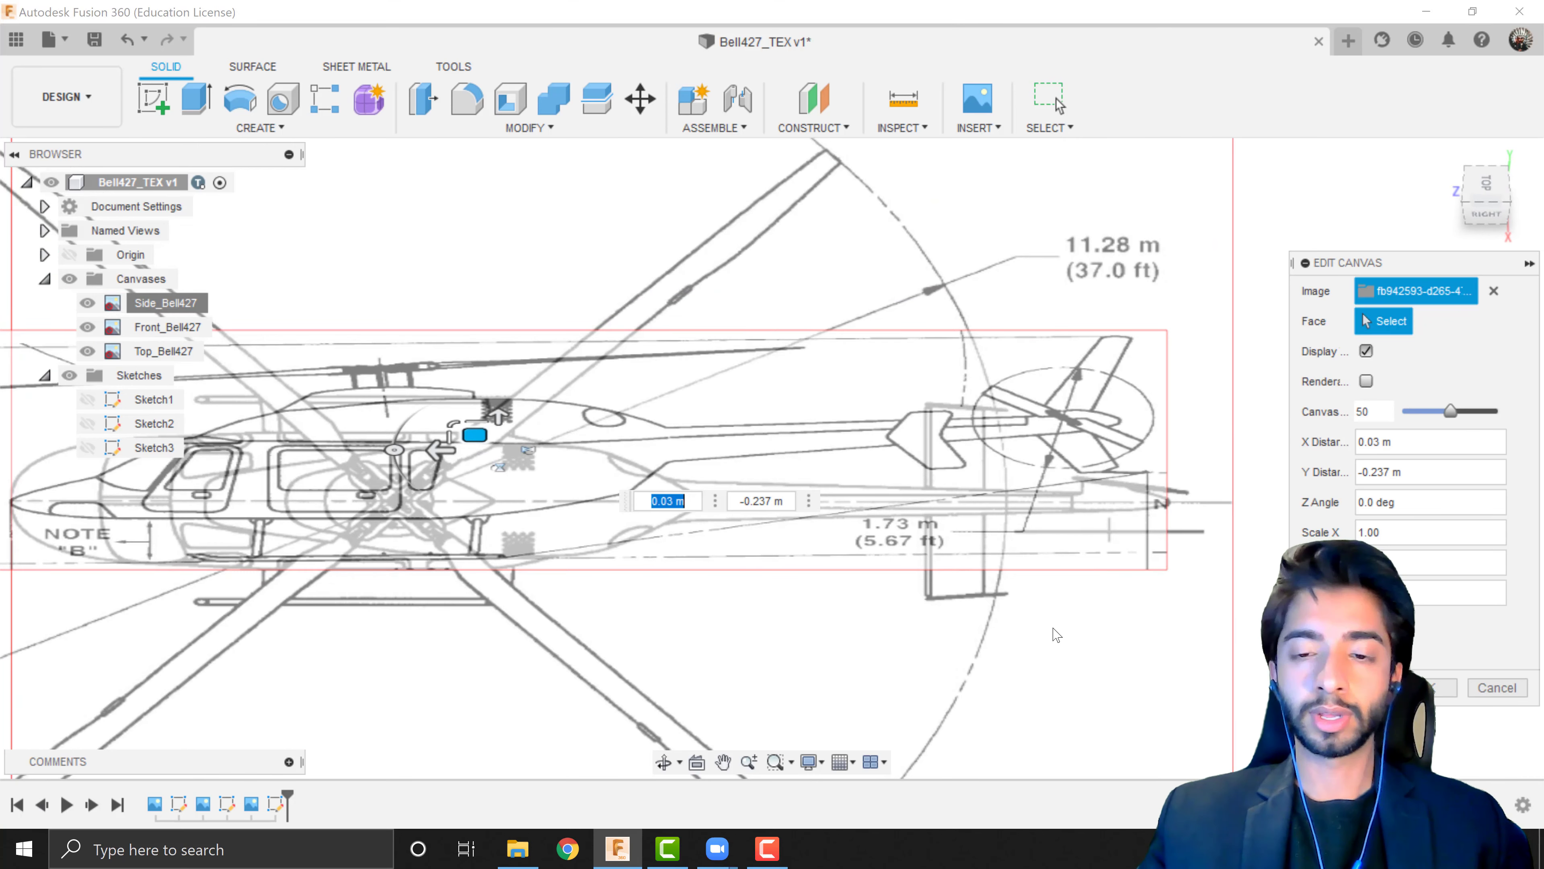
left_click(1431, 688)
Inspect the alignment of the side, front and top canvases together in angled views, including a close look at the nose
scroll(615, 597, "down", 5)
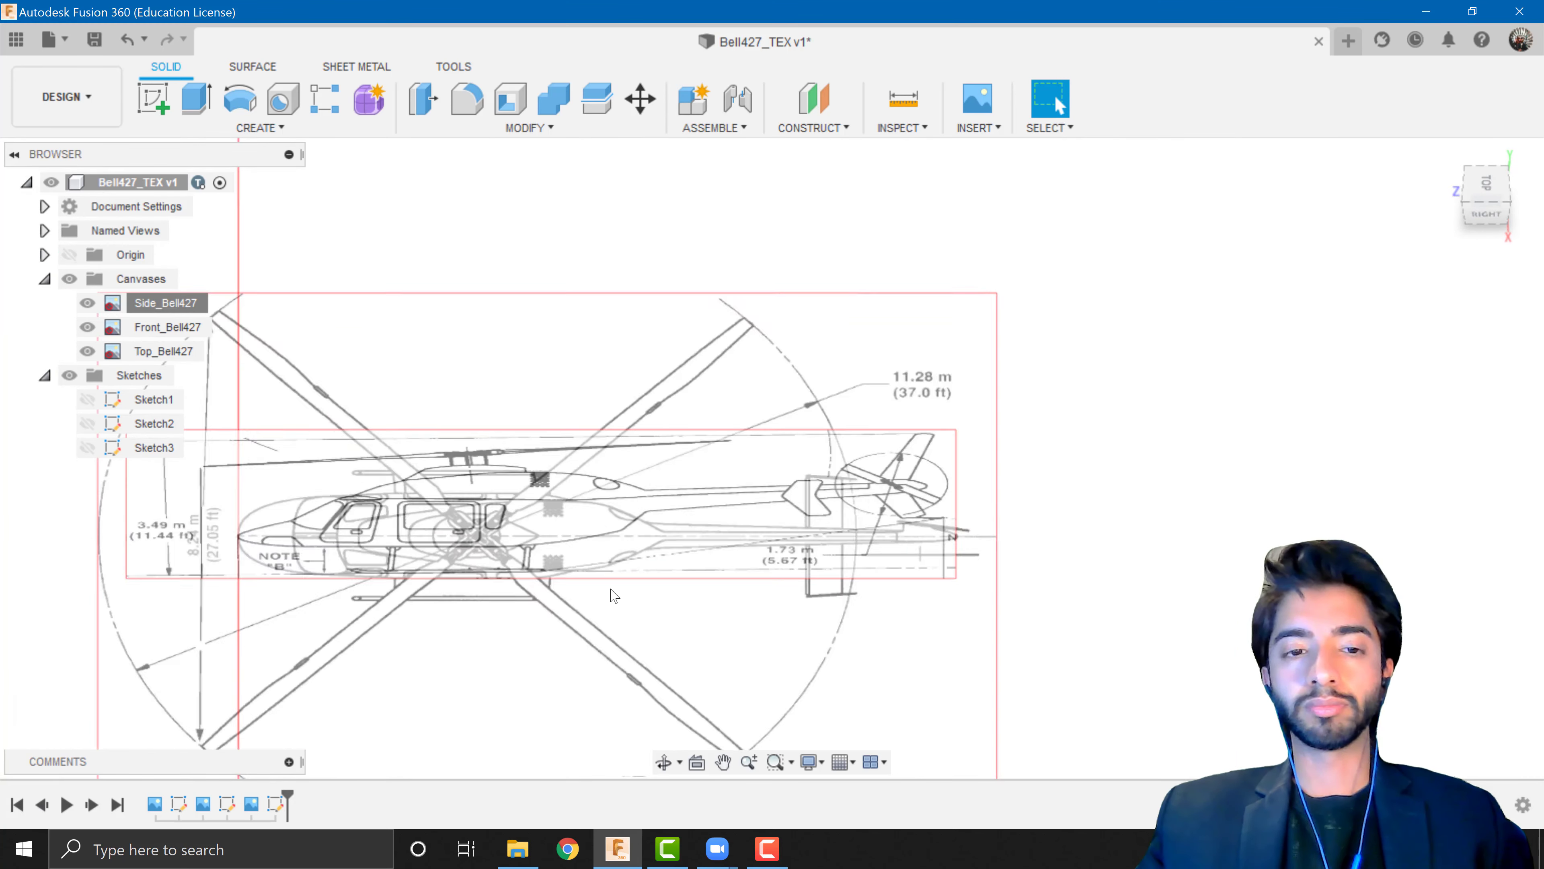
middle_click_drag(614, 597, 906, 464, "shift")
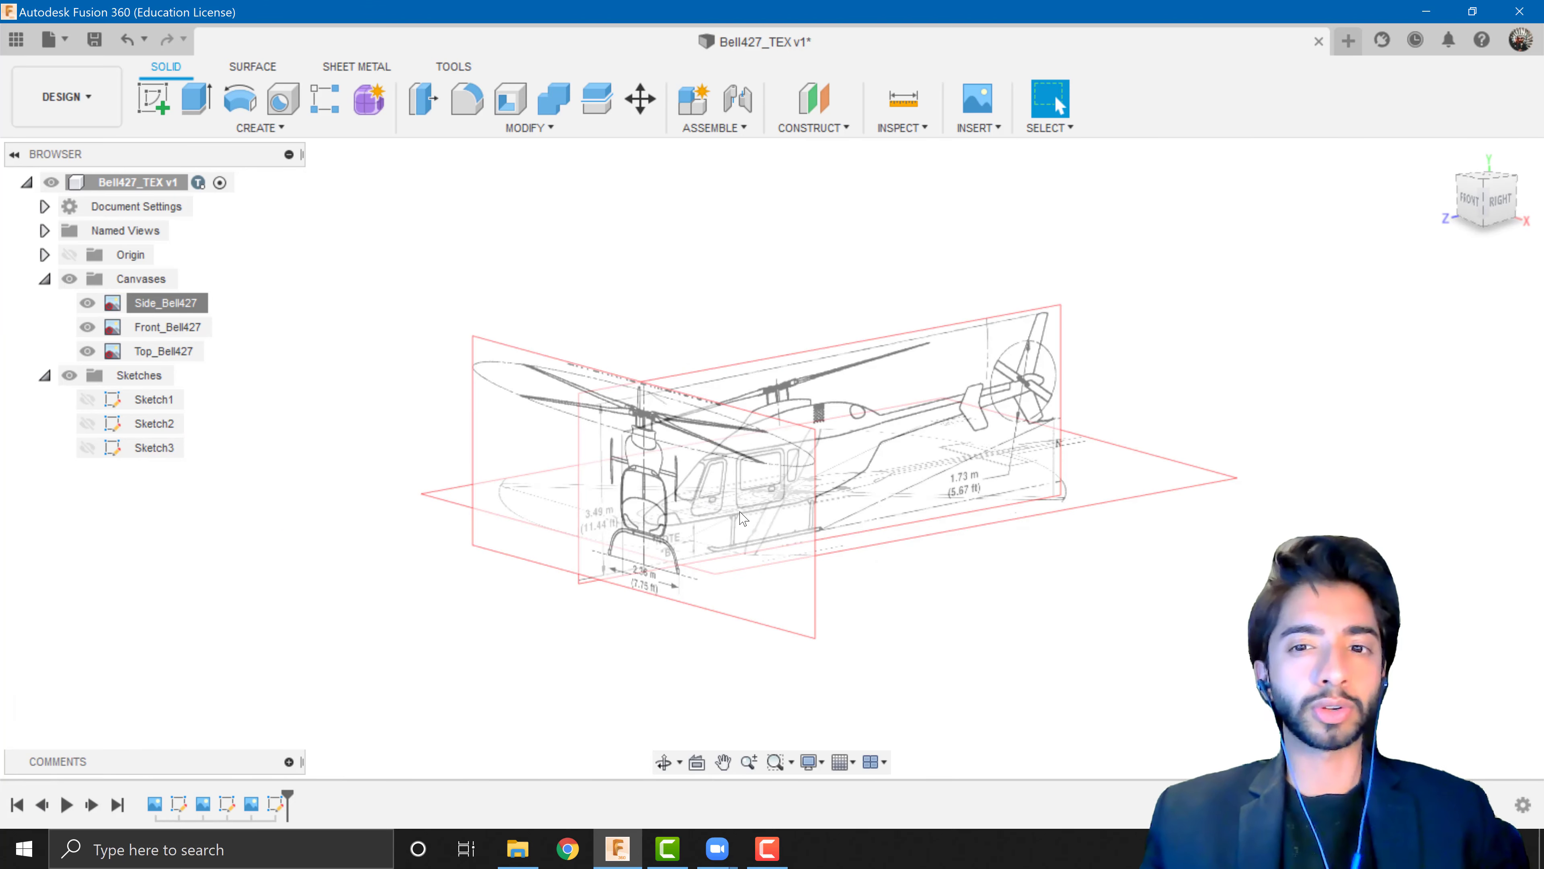
scroll(717, 502, "up", 6)
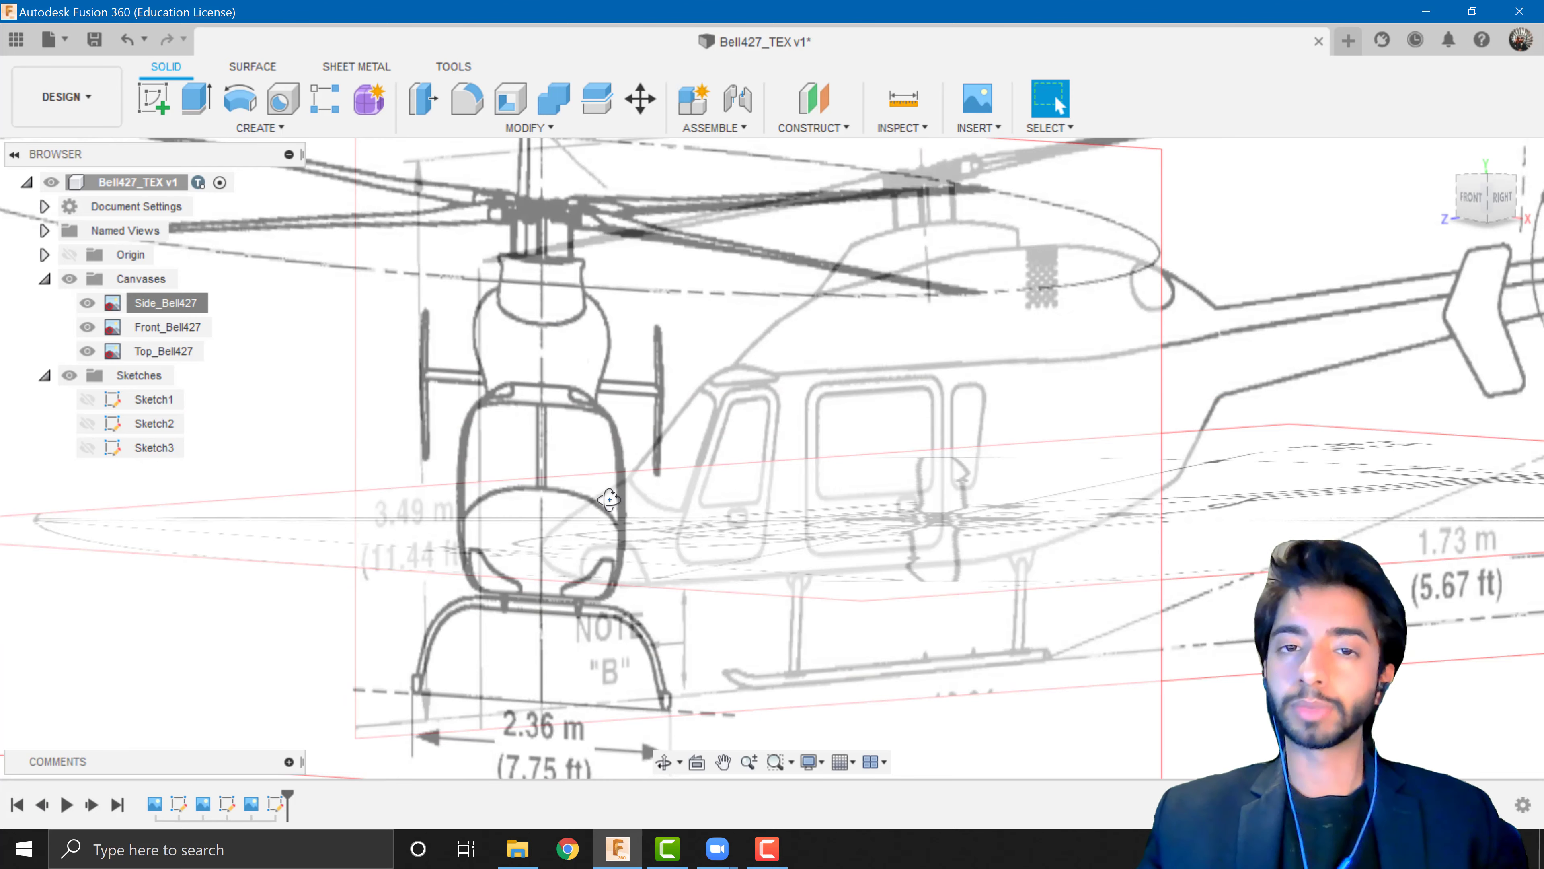
scroll(609, 499, "down", 6)
middle_click_drag(609, 499, 579, 524, "shift")
scroll(597, 539, "down", 3)
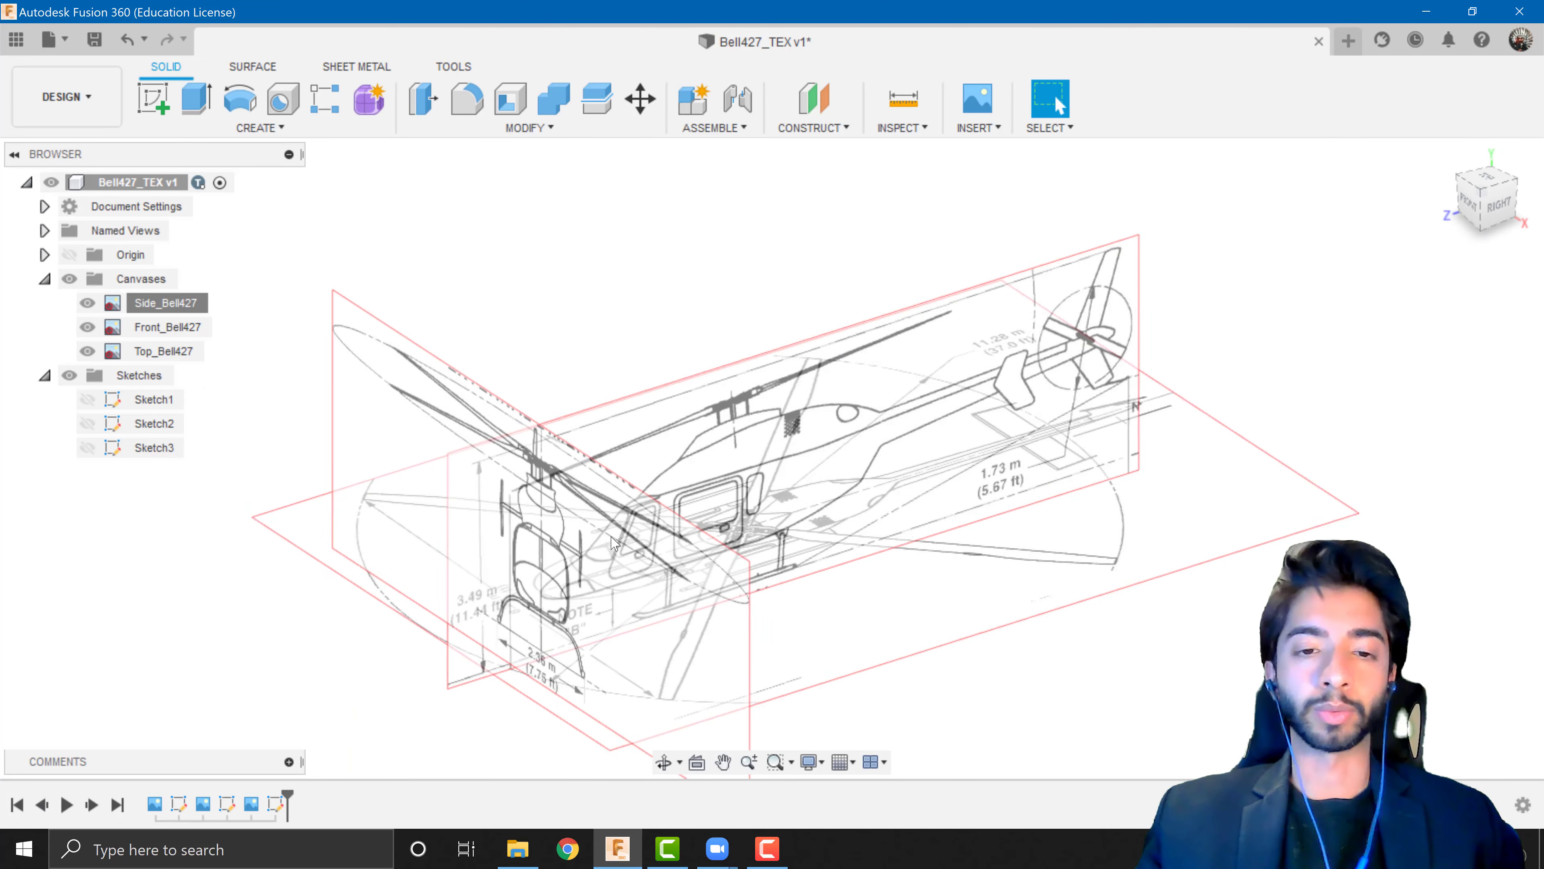
scroll(597, 540, "up", 2)
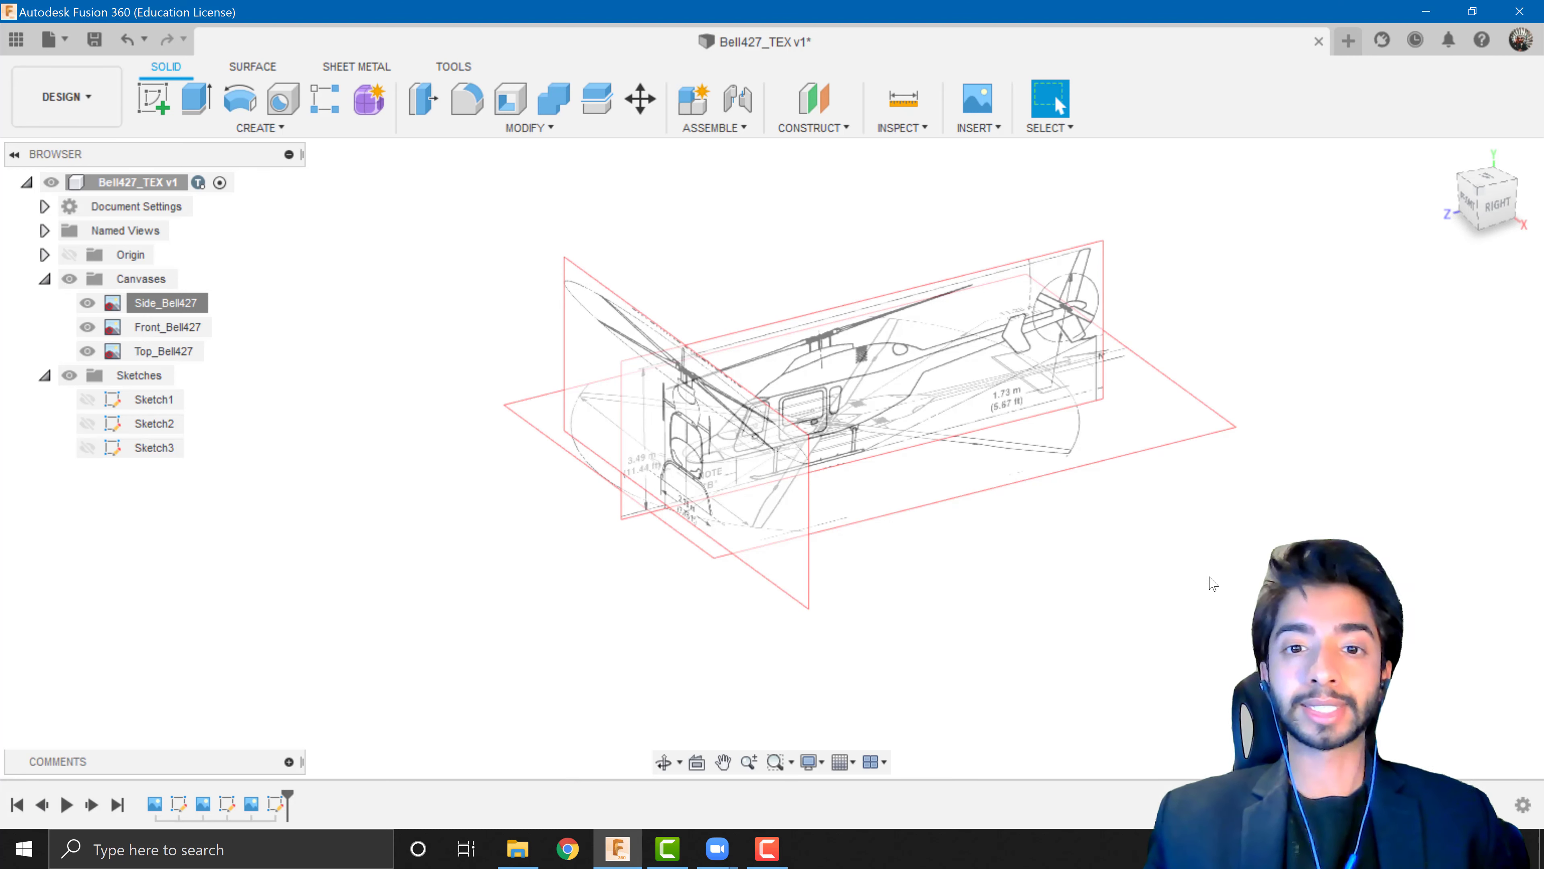
scroll(754, 348, "up", 4)
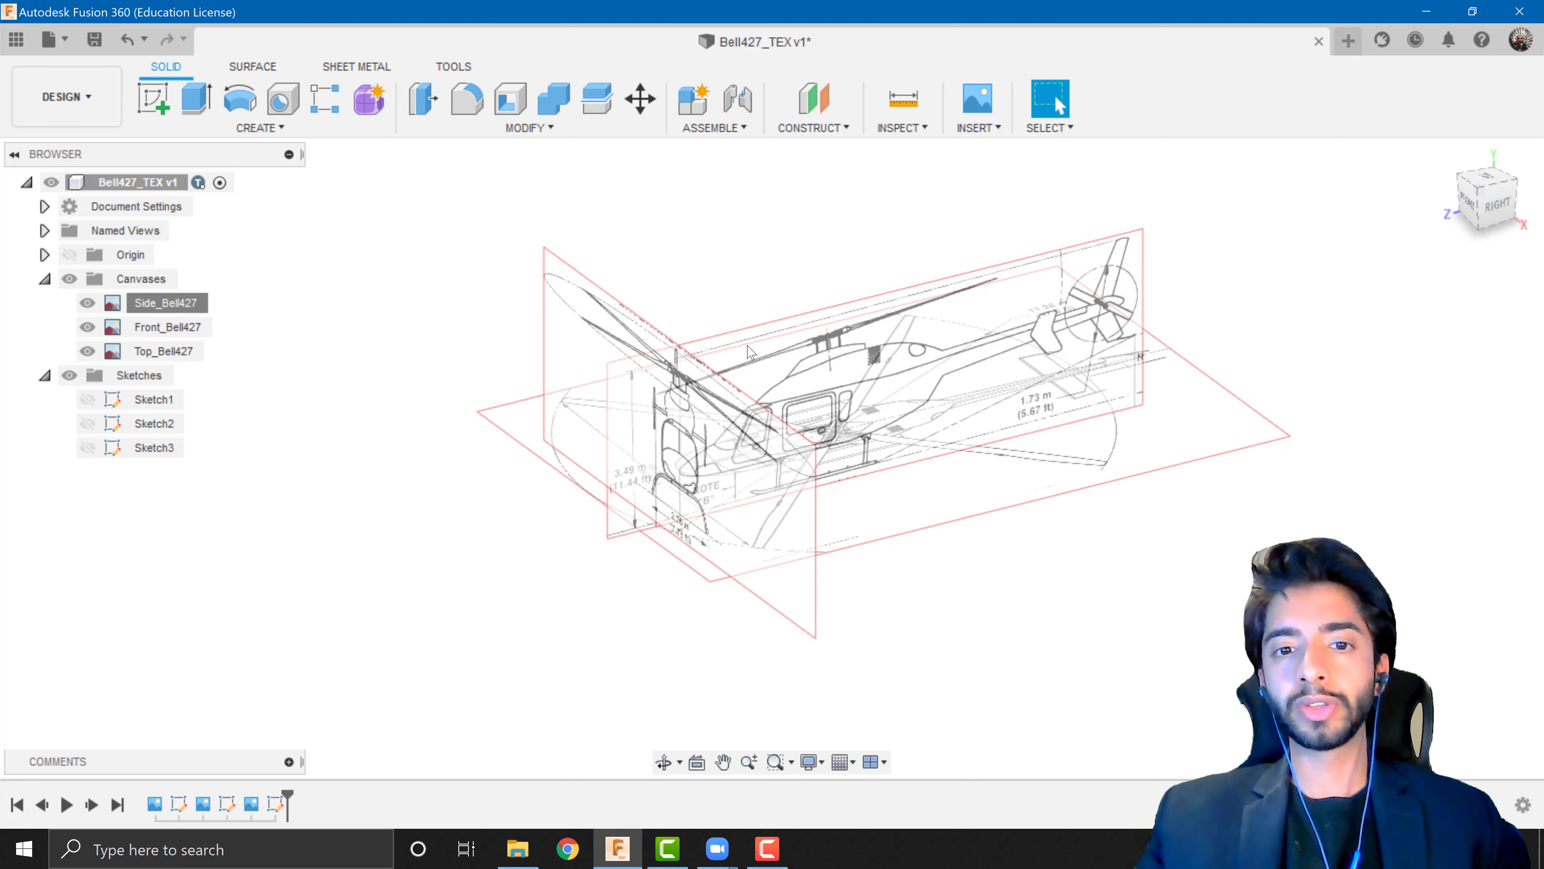
Roll the design history back to its start, before the first canvas
mouse_move(786, 523)
middle_mouse_down("shift")
mouse_move(660, 504)
mouse_move(783, 521)
middle_mouse_up("shift")
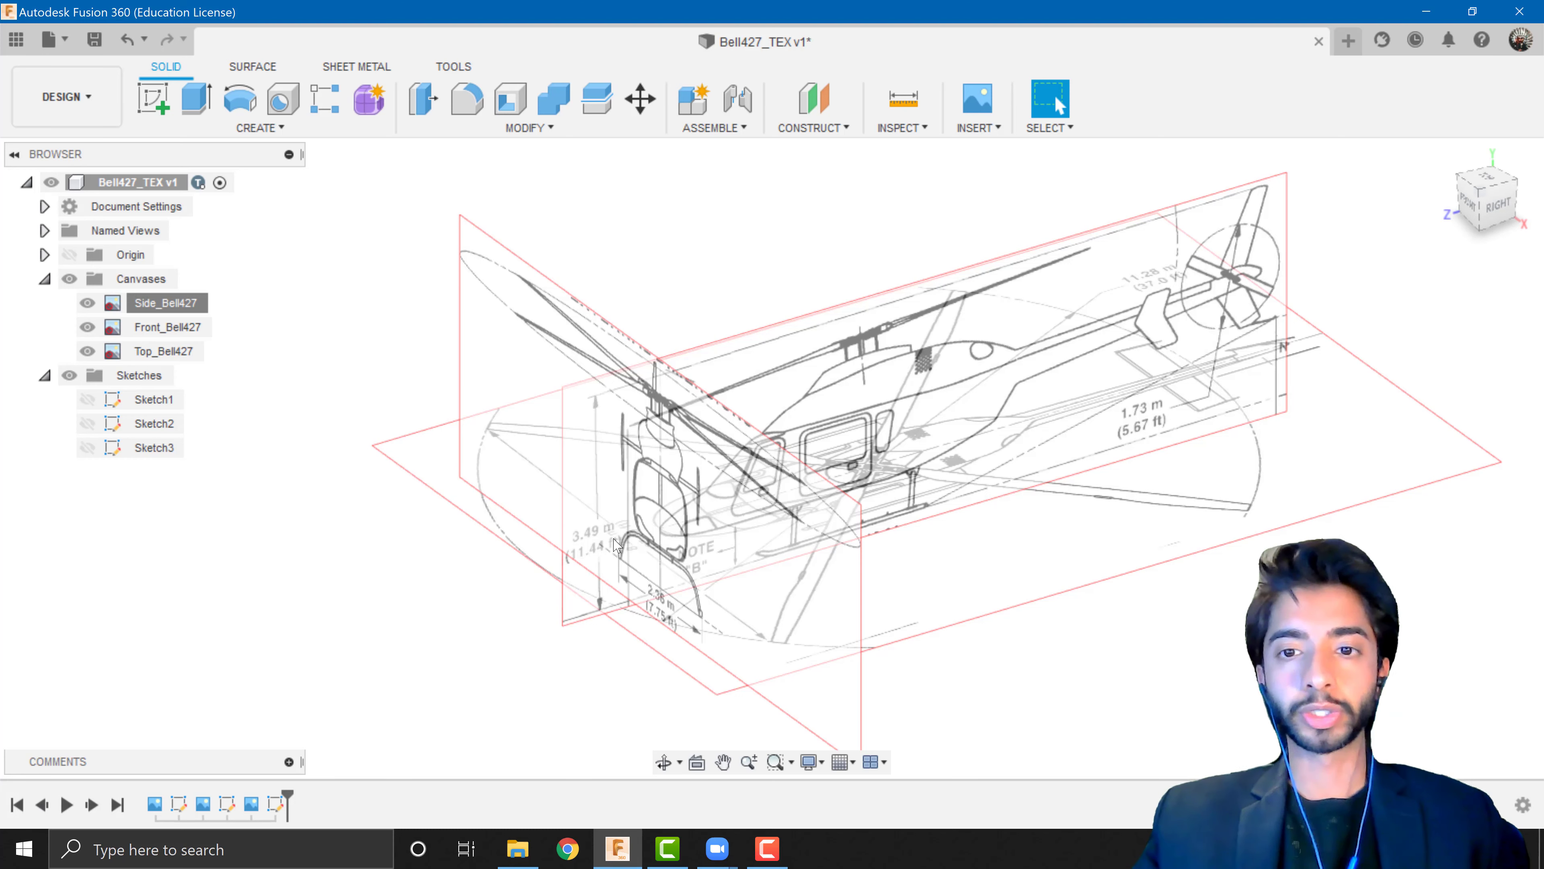
scroll(615, 544, "down", 3)
scroll(552, 594, "up", 1)
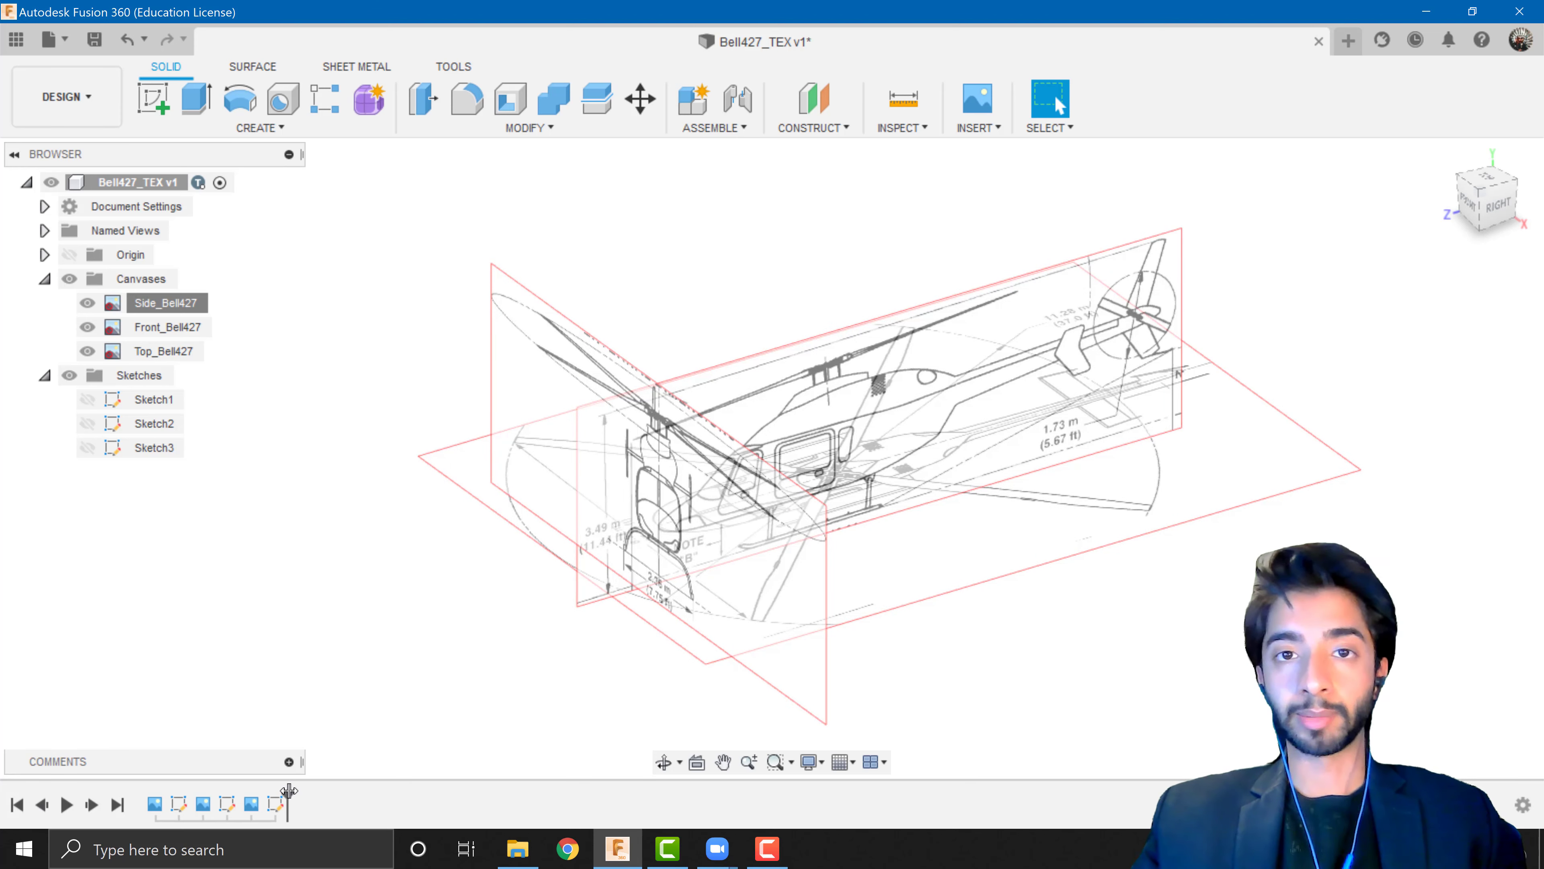
left_click_drag(289, 791, 131, 803)
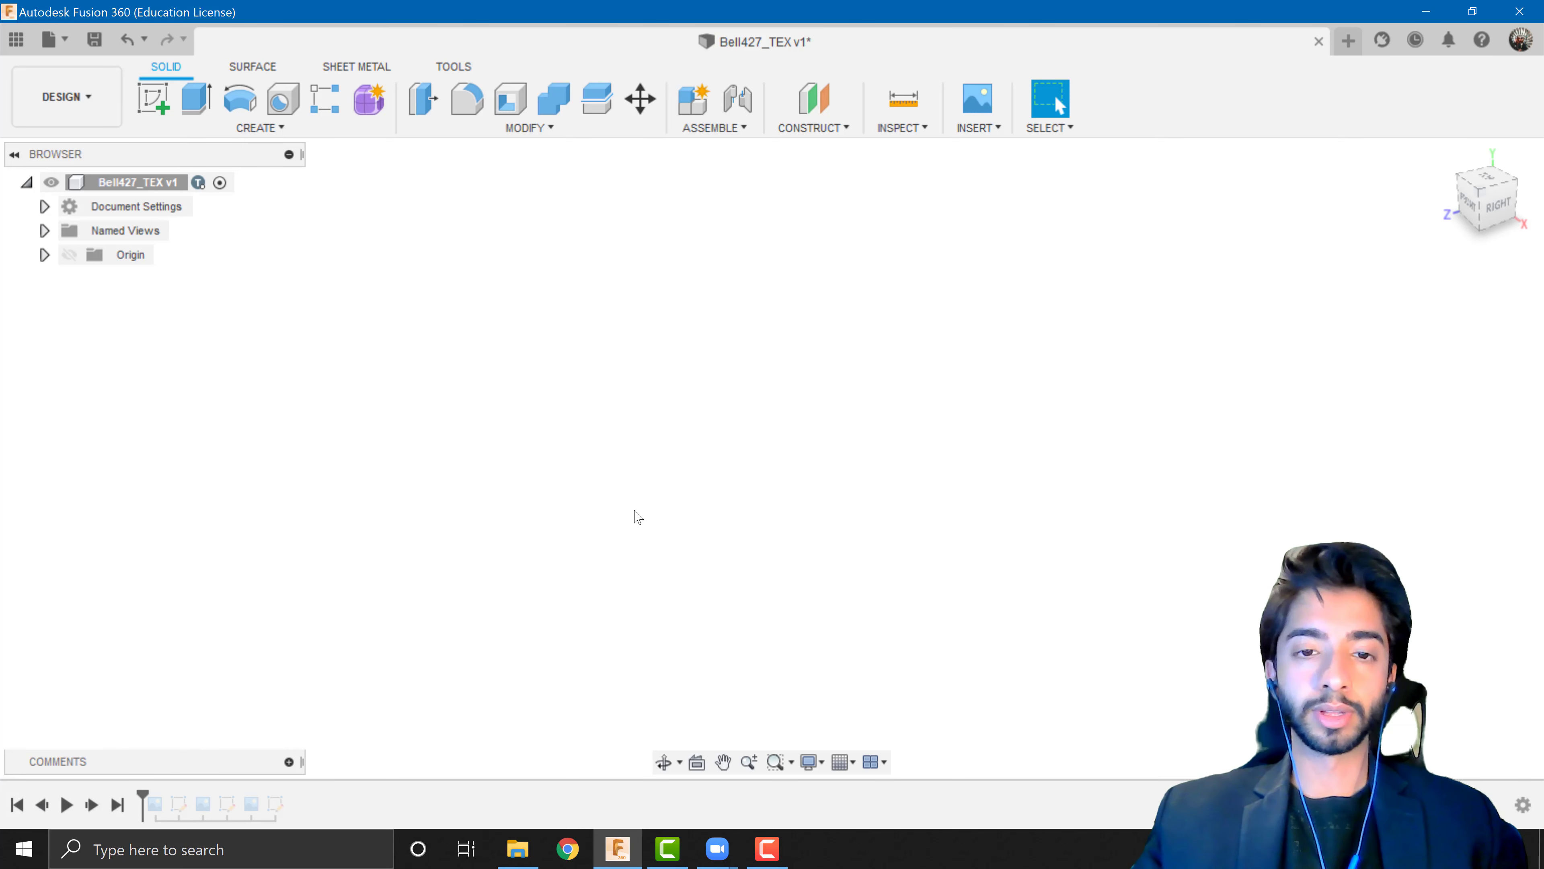
Construct an offset plane at -14 m from the YZ plane
left_click(814, 99)
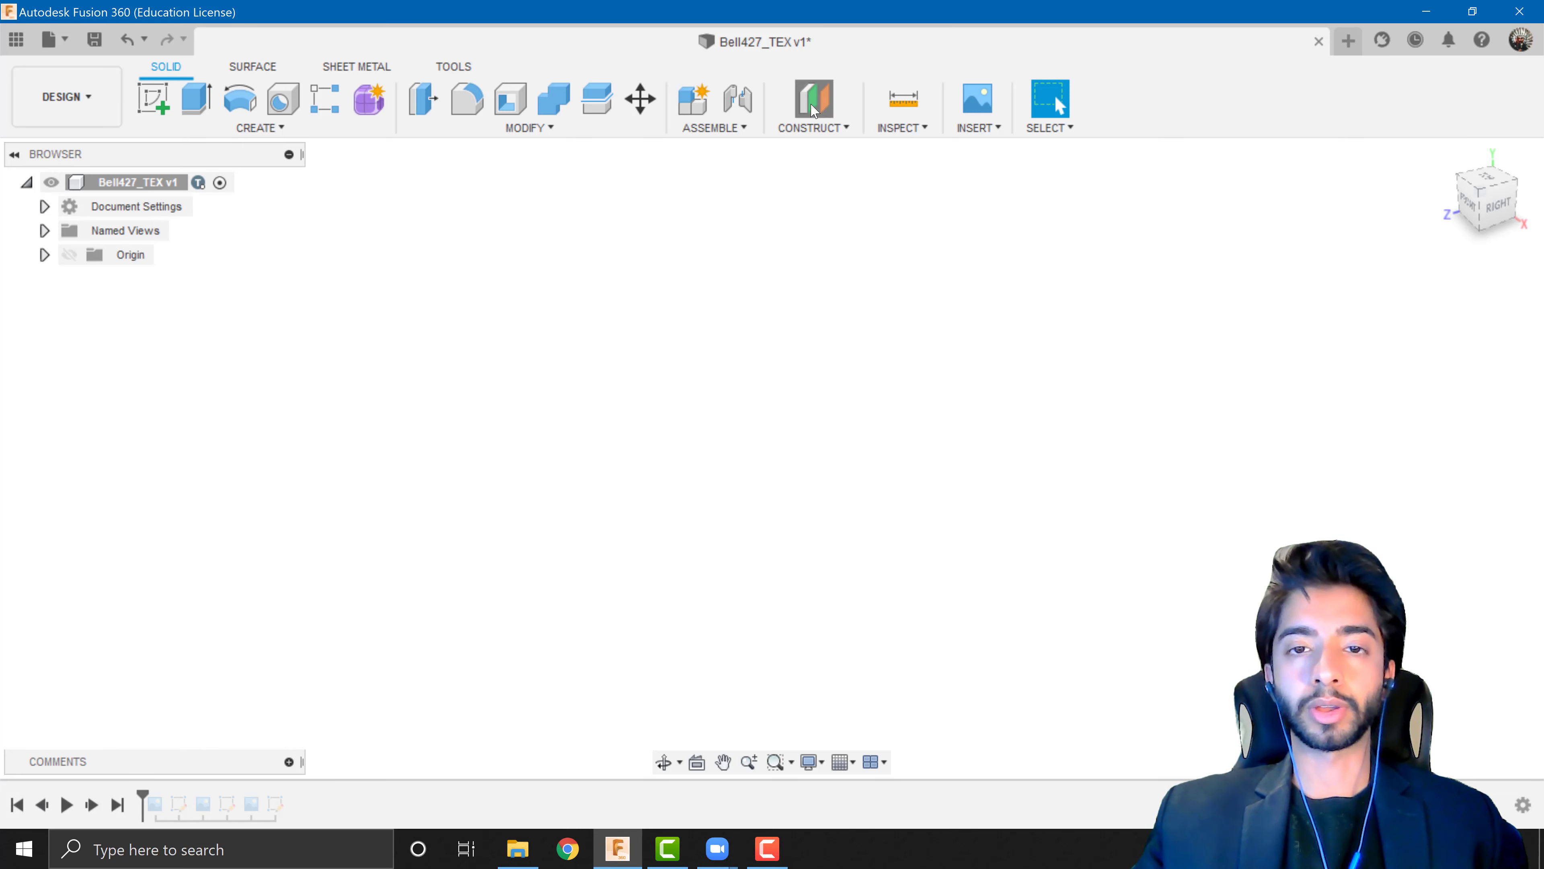
left_click(637, 510)
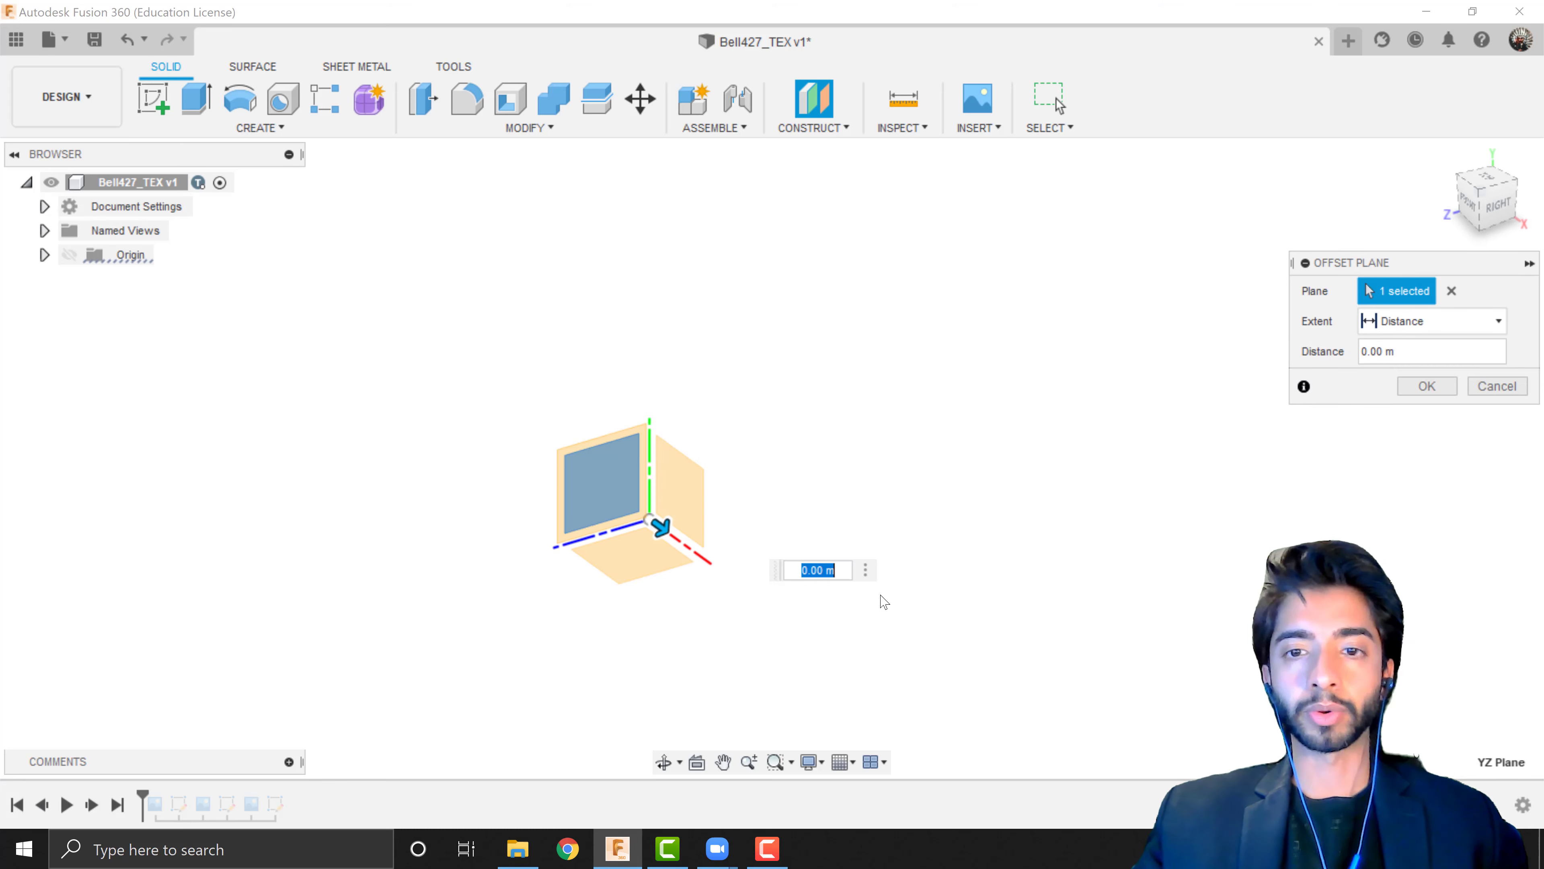
left_click_drag(661, 526, 283, 348)
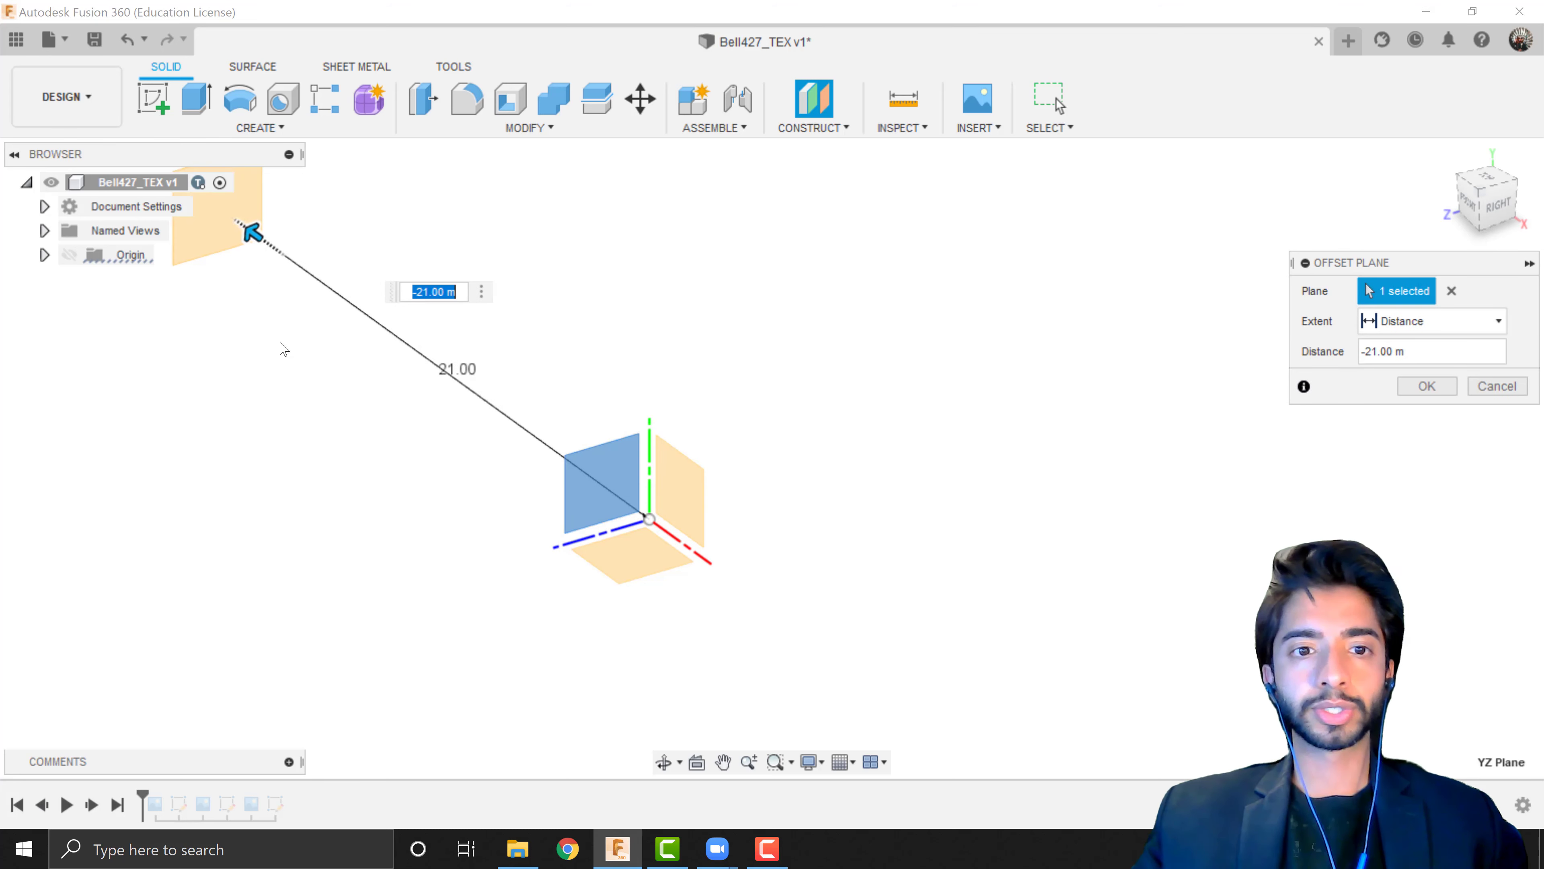
left_click_drag(259, 234, 398, 320)
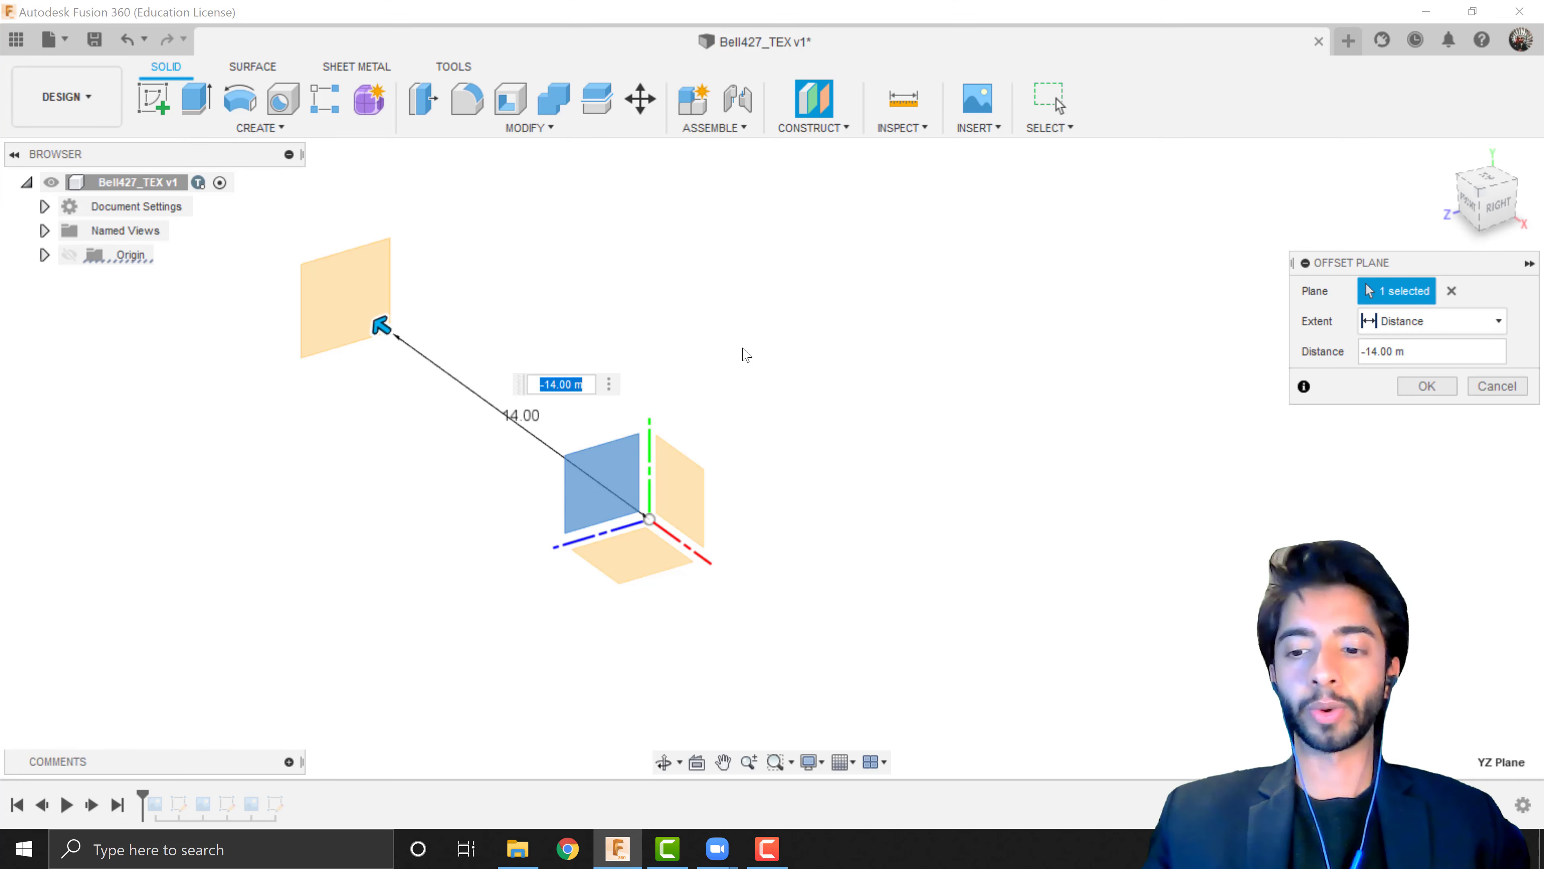
key("Return")
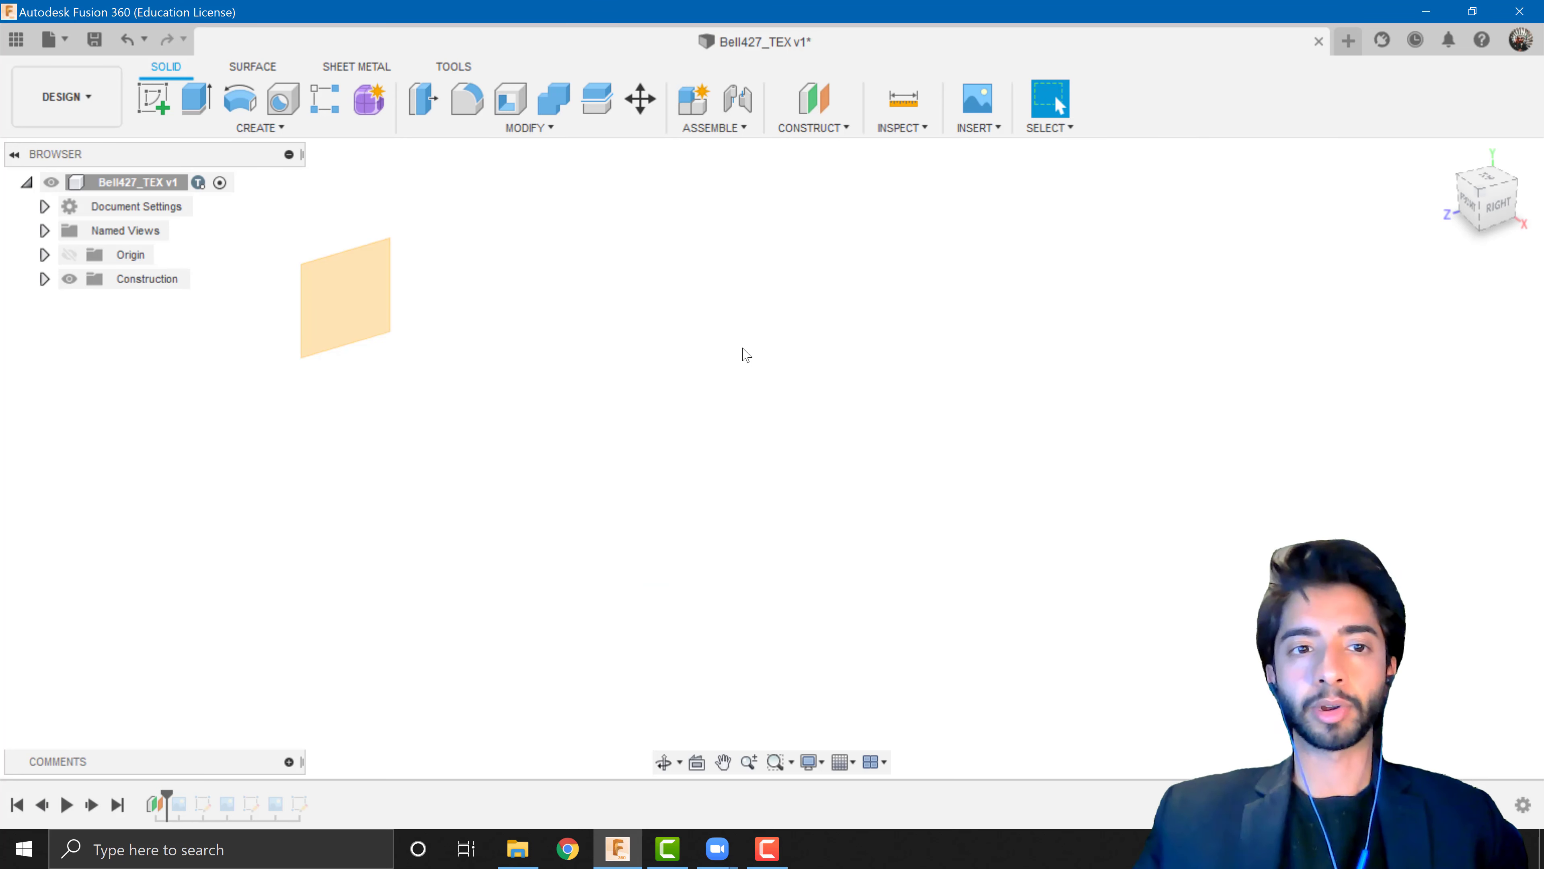
Construct a second offset plane at -17 m from the XY plane, behind the helicopter
left_click(821, 108)
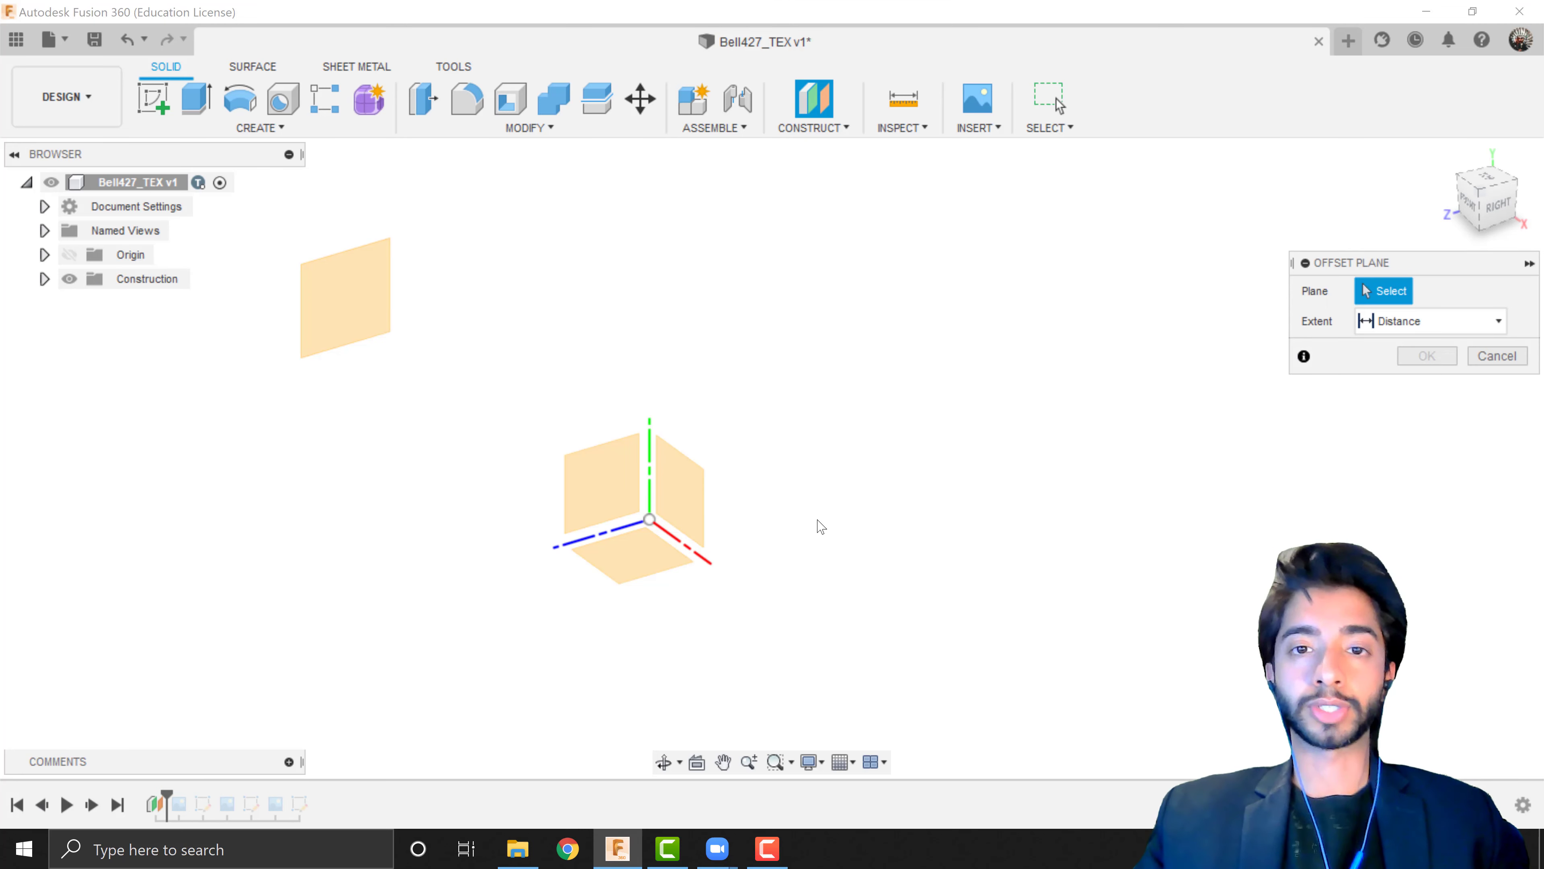
left_click(702, 506)
left_click_drag(633, 525, 1103, 403)
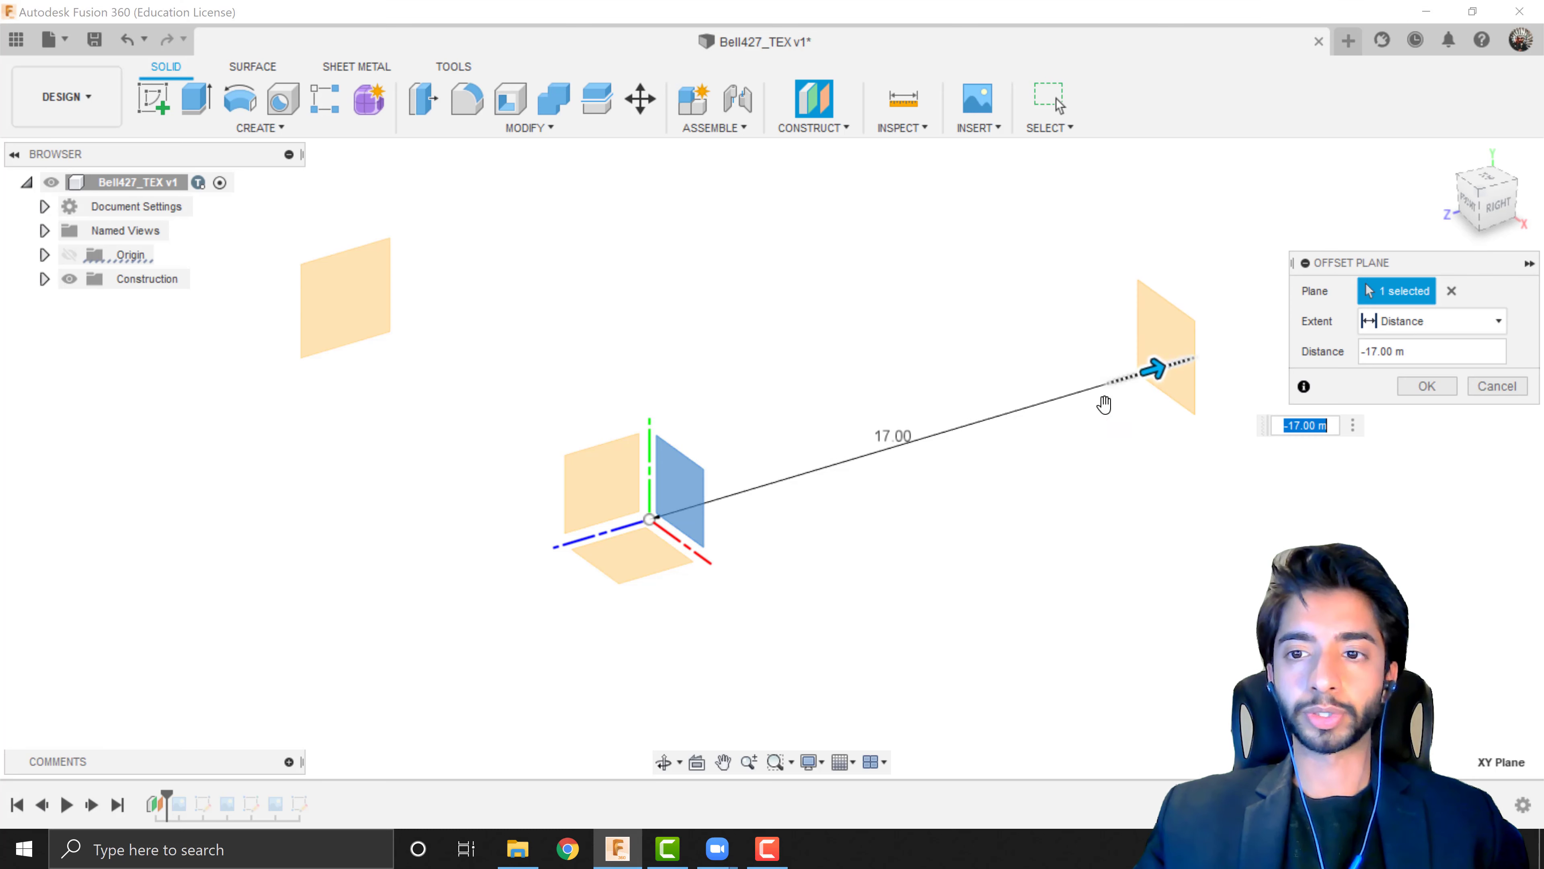
left_click(1427, 386)
Construct a third offset plane below the horizontal origin plane, and roll the design history forward to its end
left_click(813, 99)
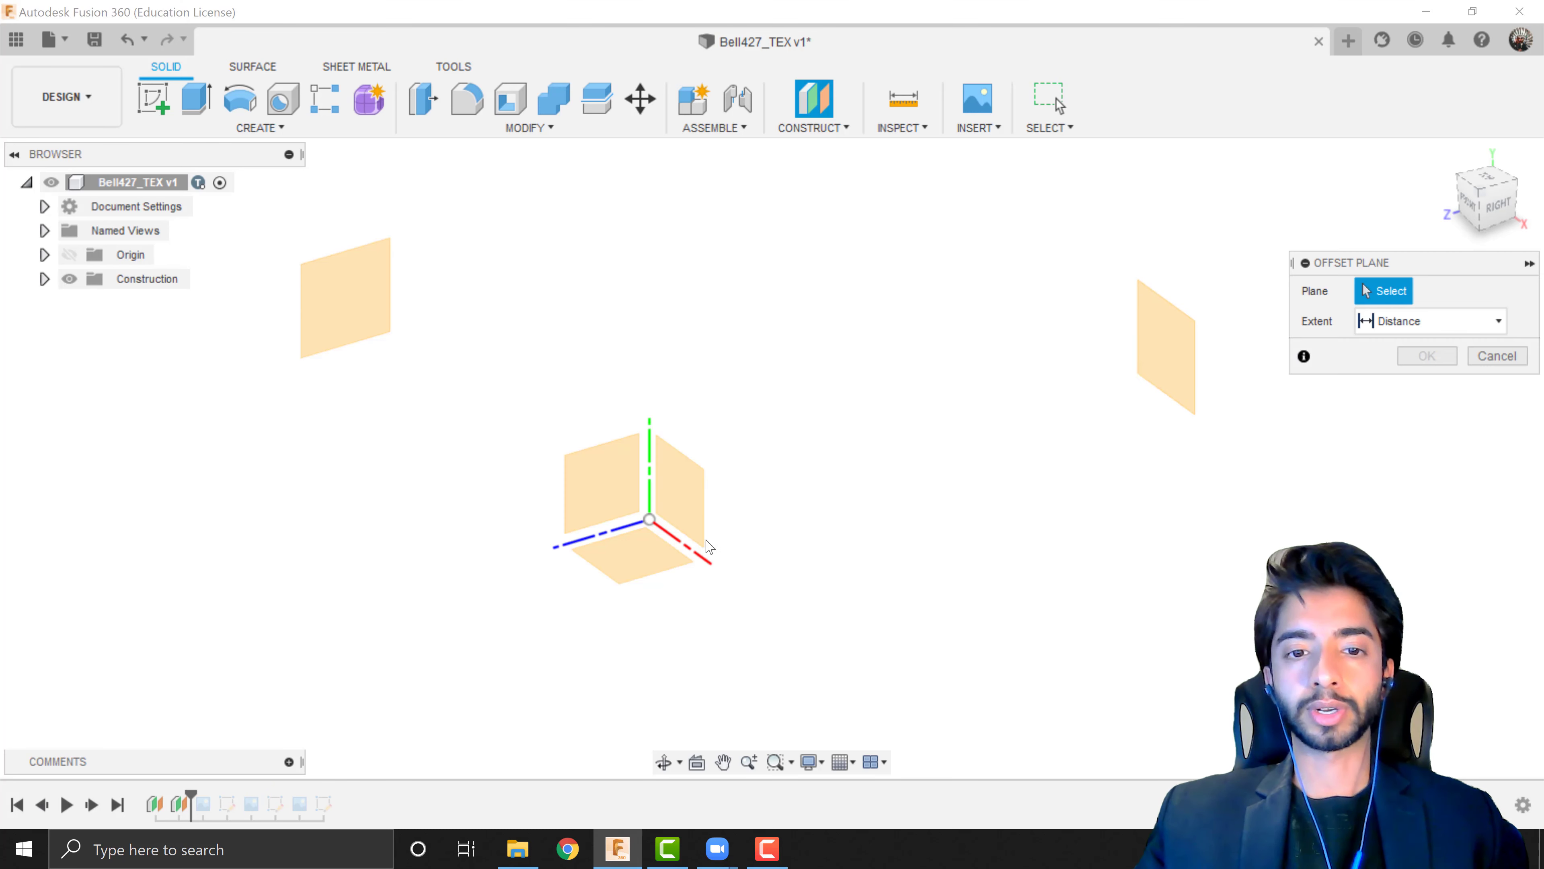
left_click(648, 566)
left_click_drag(650, 536, 687, 651)
left_click(1422, 389)
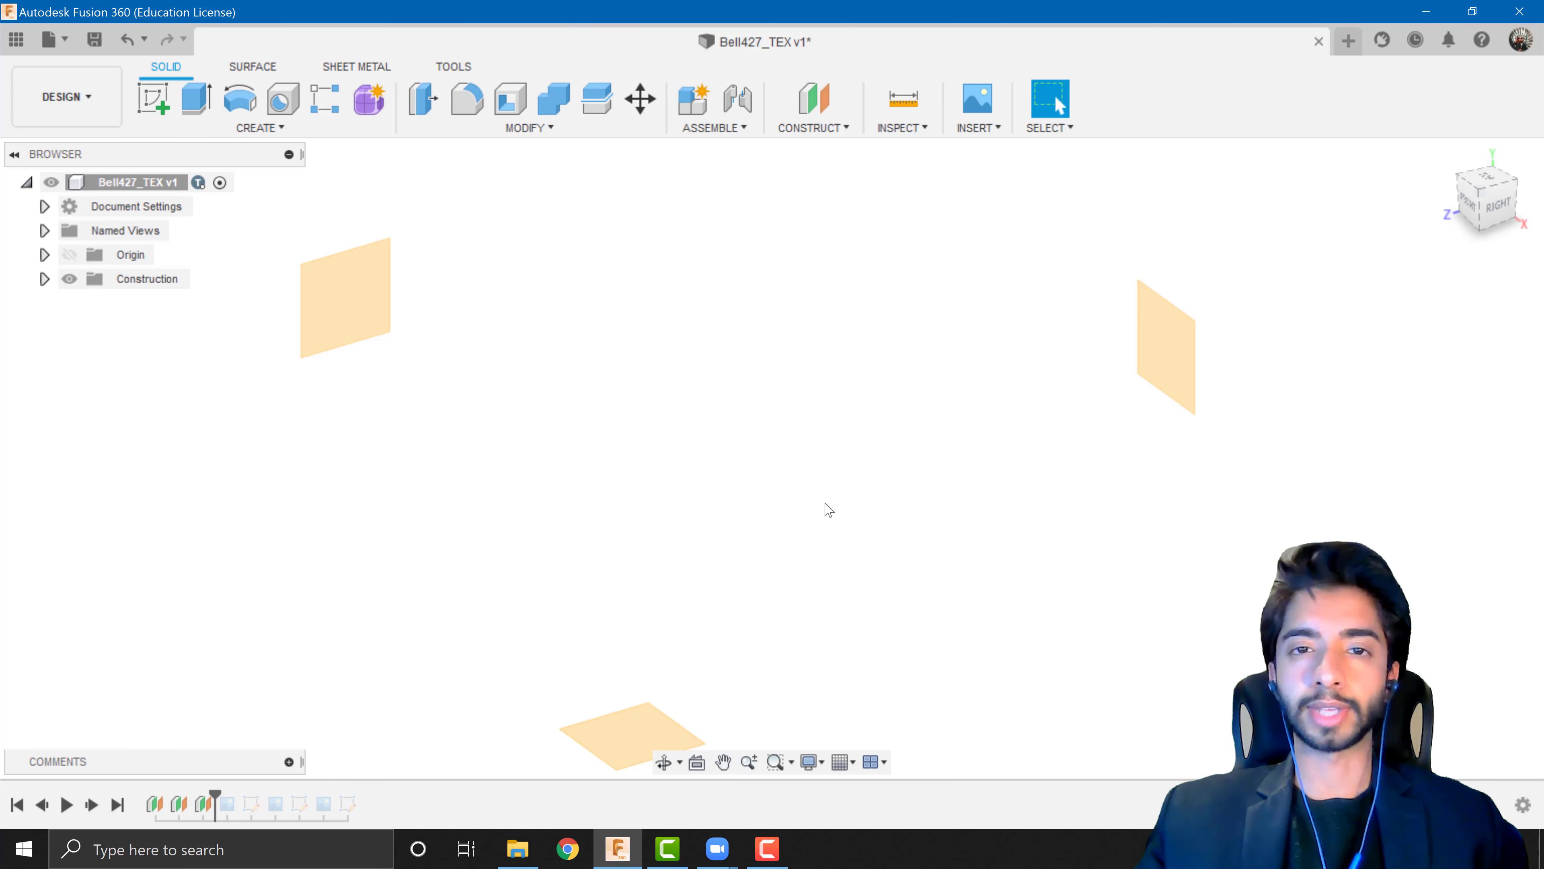
scroll(824, 511, "down", 2)
left_click_drag(214, 798, 360, 802)
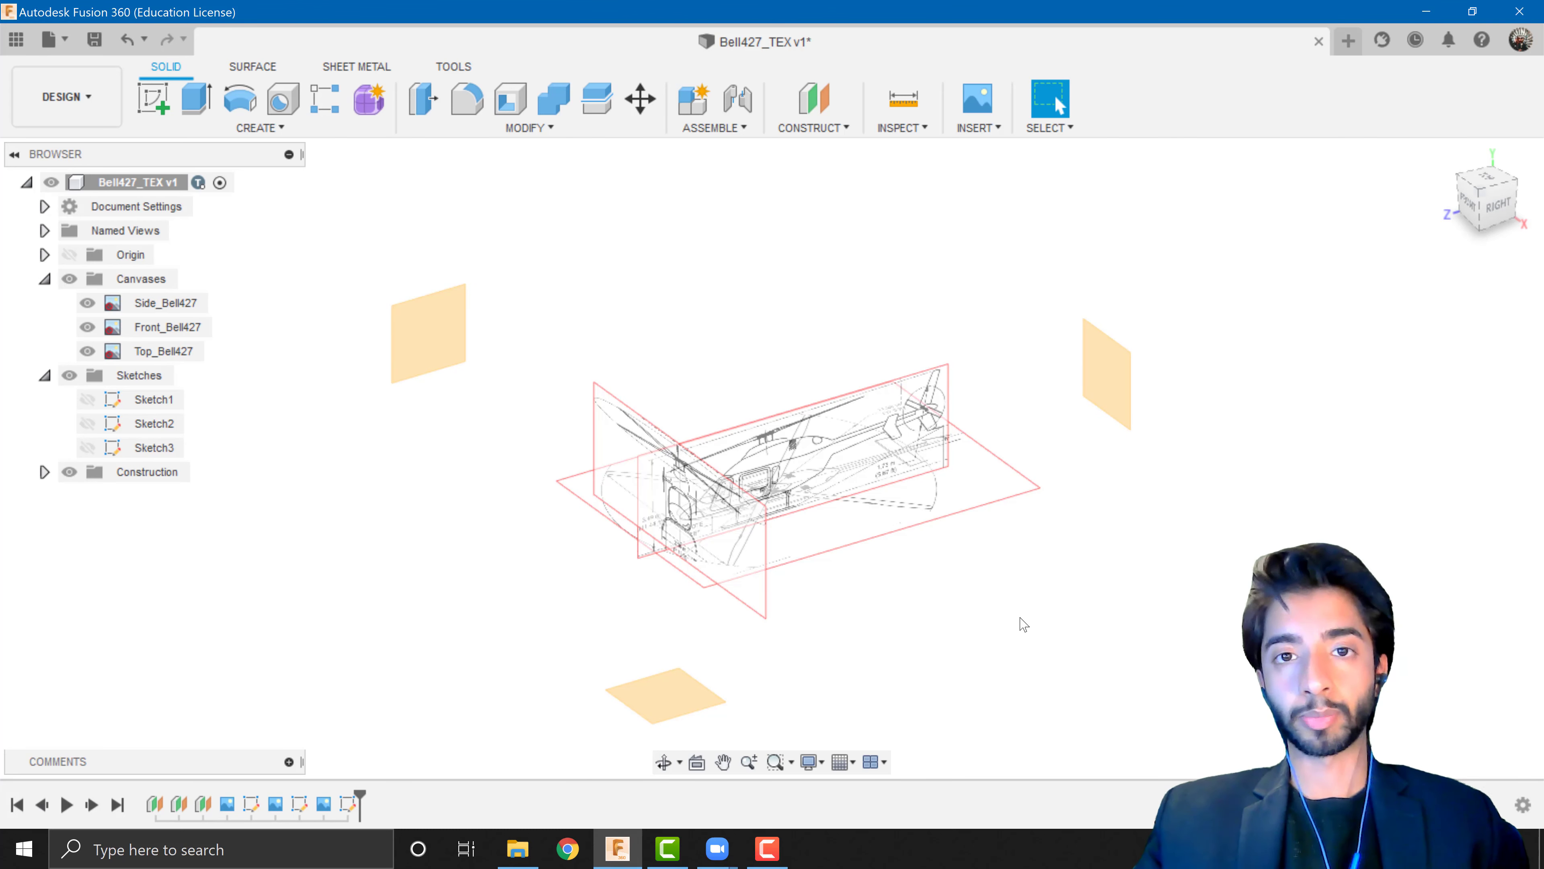
Edit the Side_Bell427 canvas, placing it on the plane offset from the YZ plane
right_click(162, 308)
left_click(261, 345)
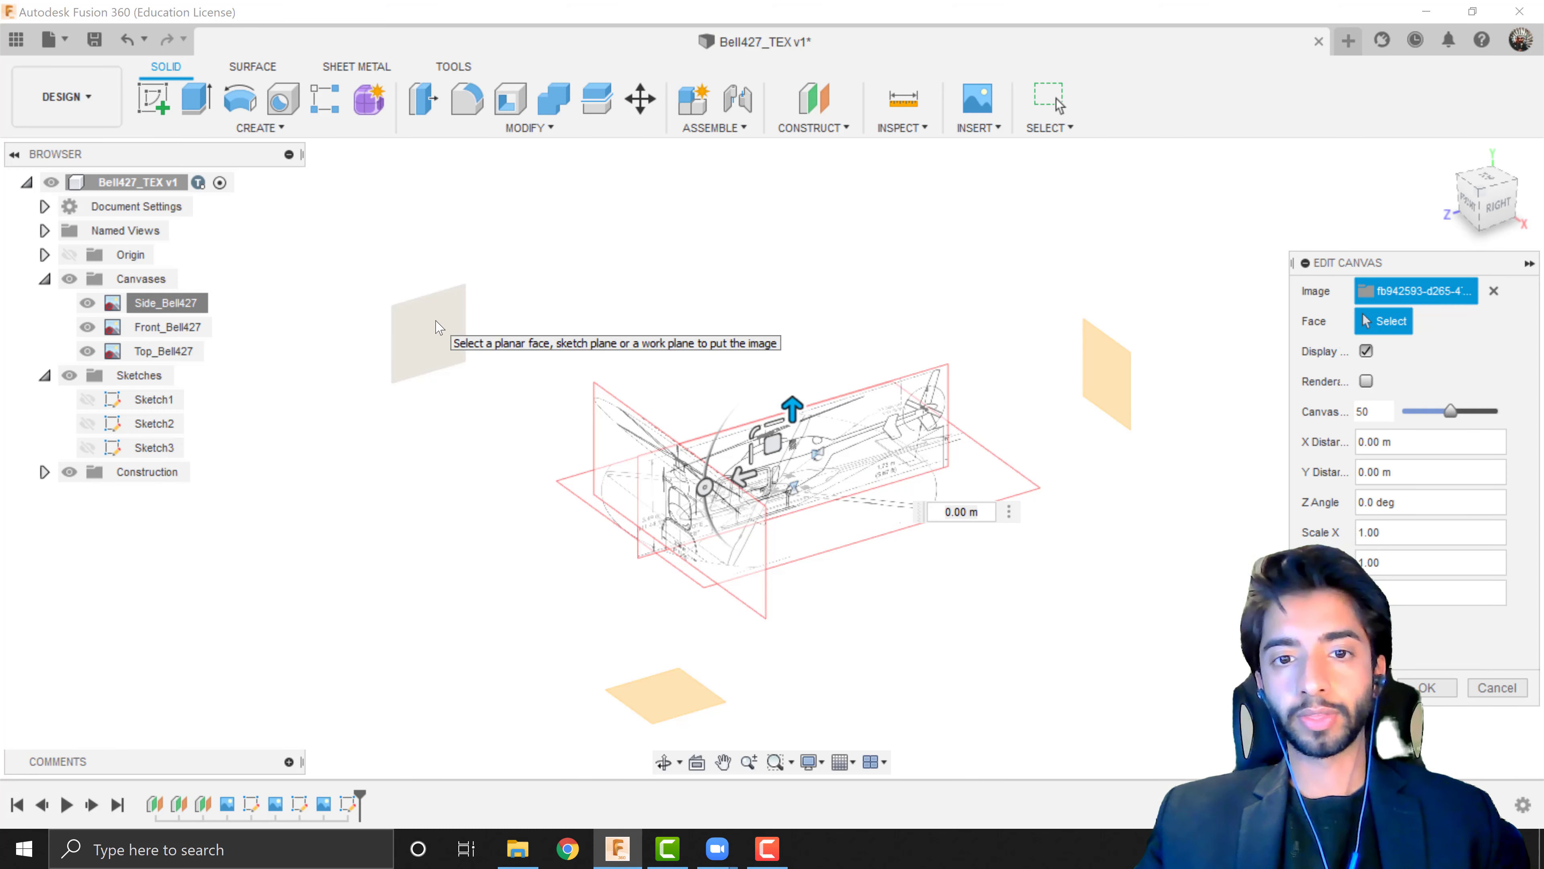
left_click(439, 332)
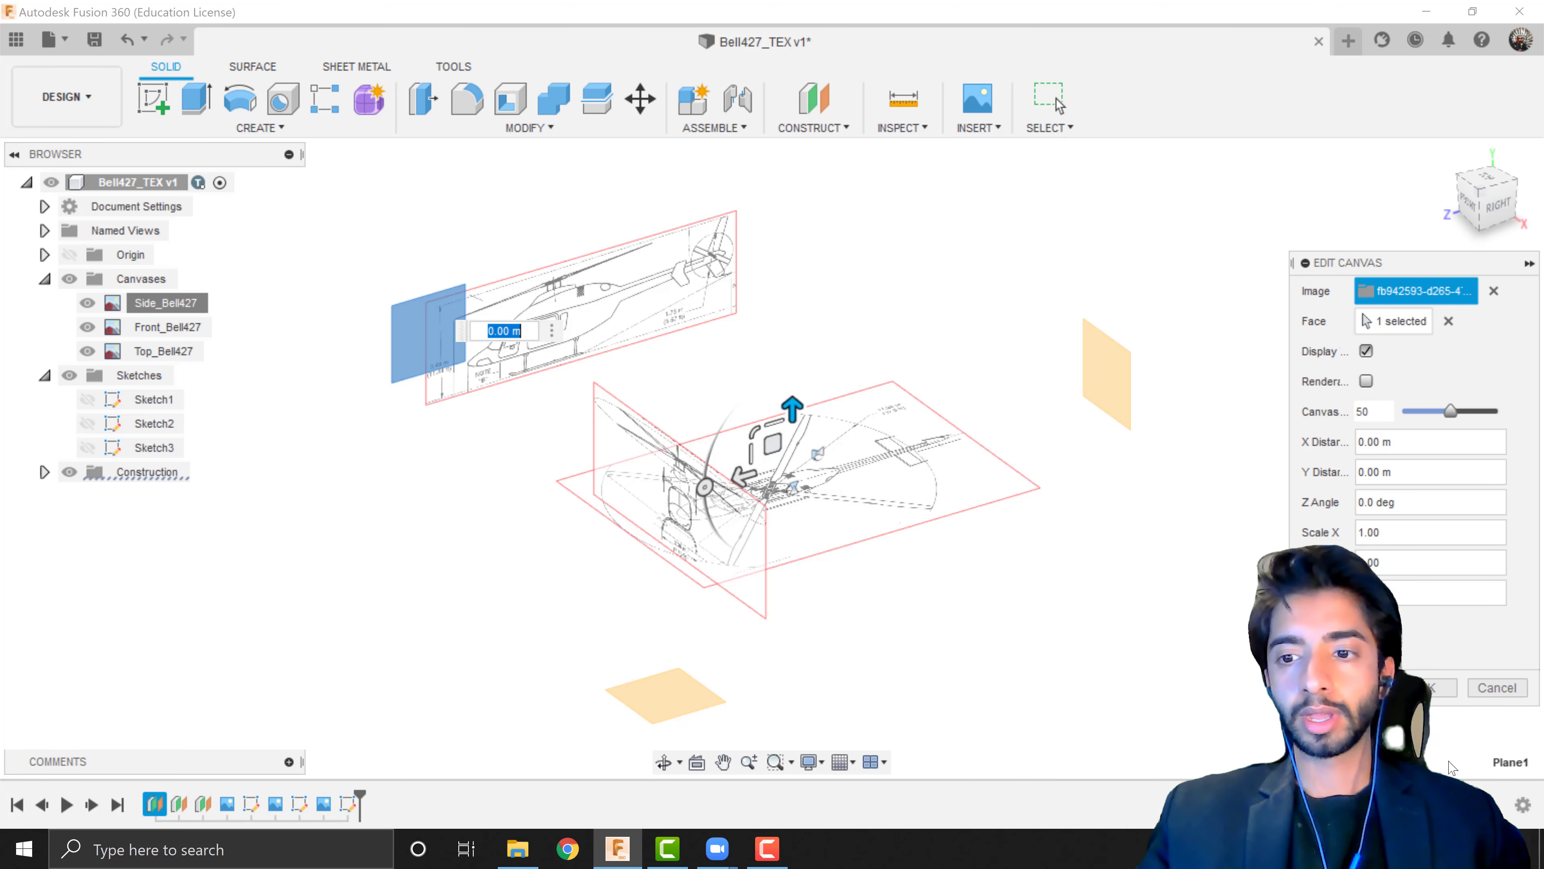
left_click(1427, 688)
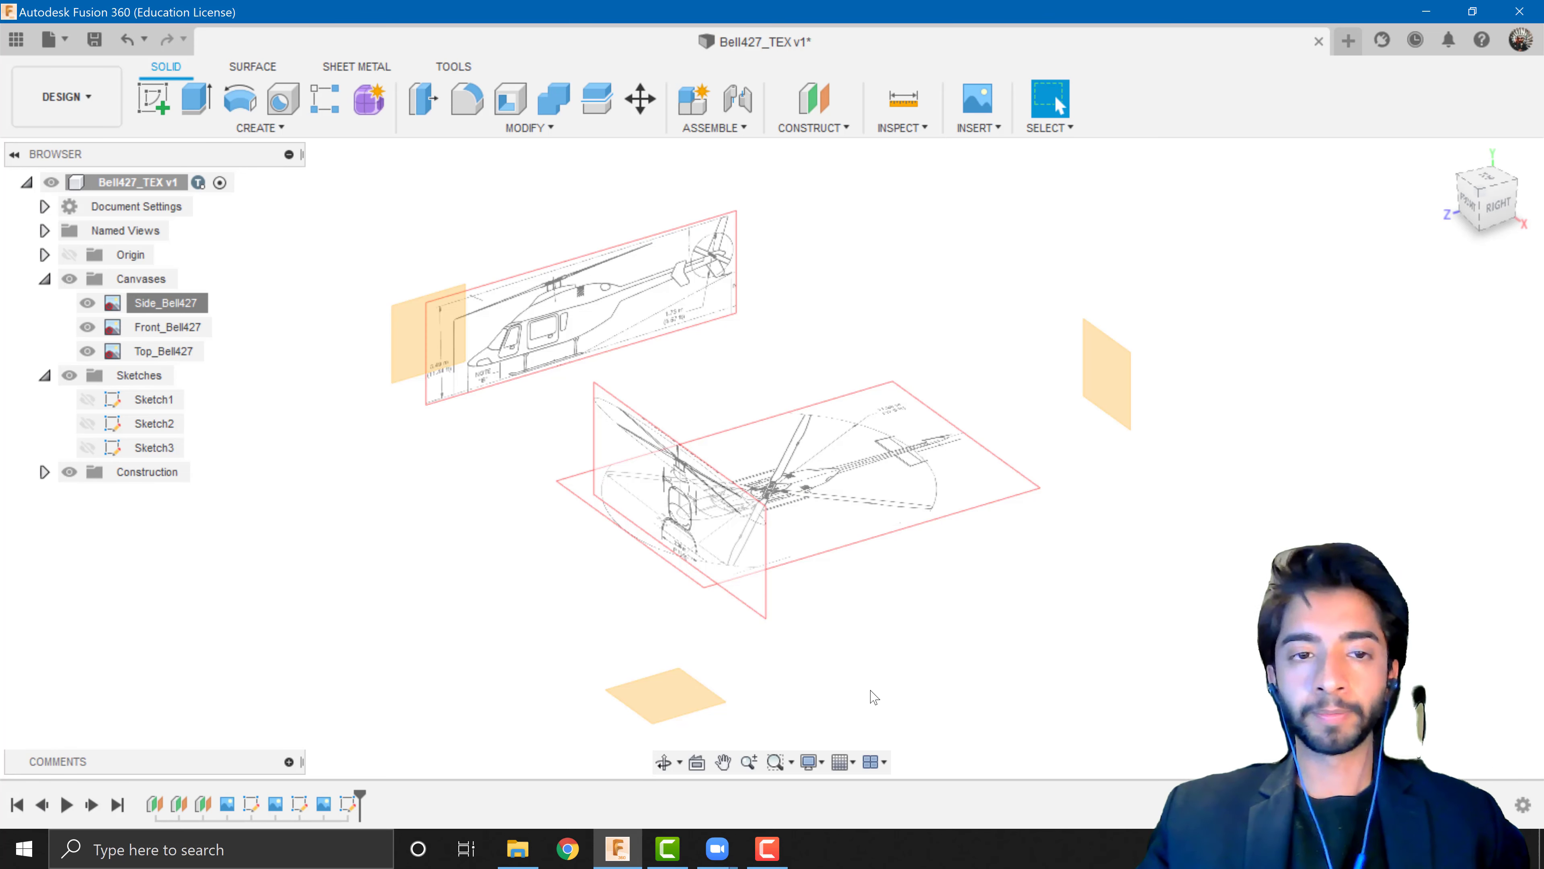
Edit the Front_Bell427 canvas, placing it on the plane offset from the XY plane
right_click(174, 330)
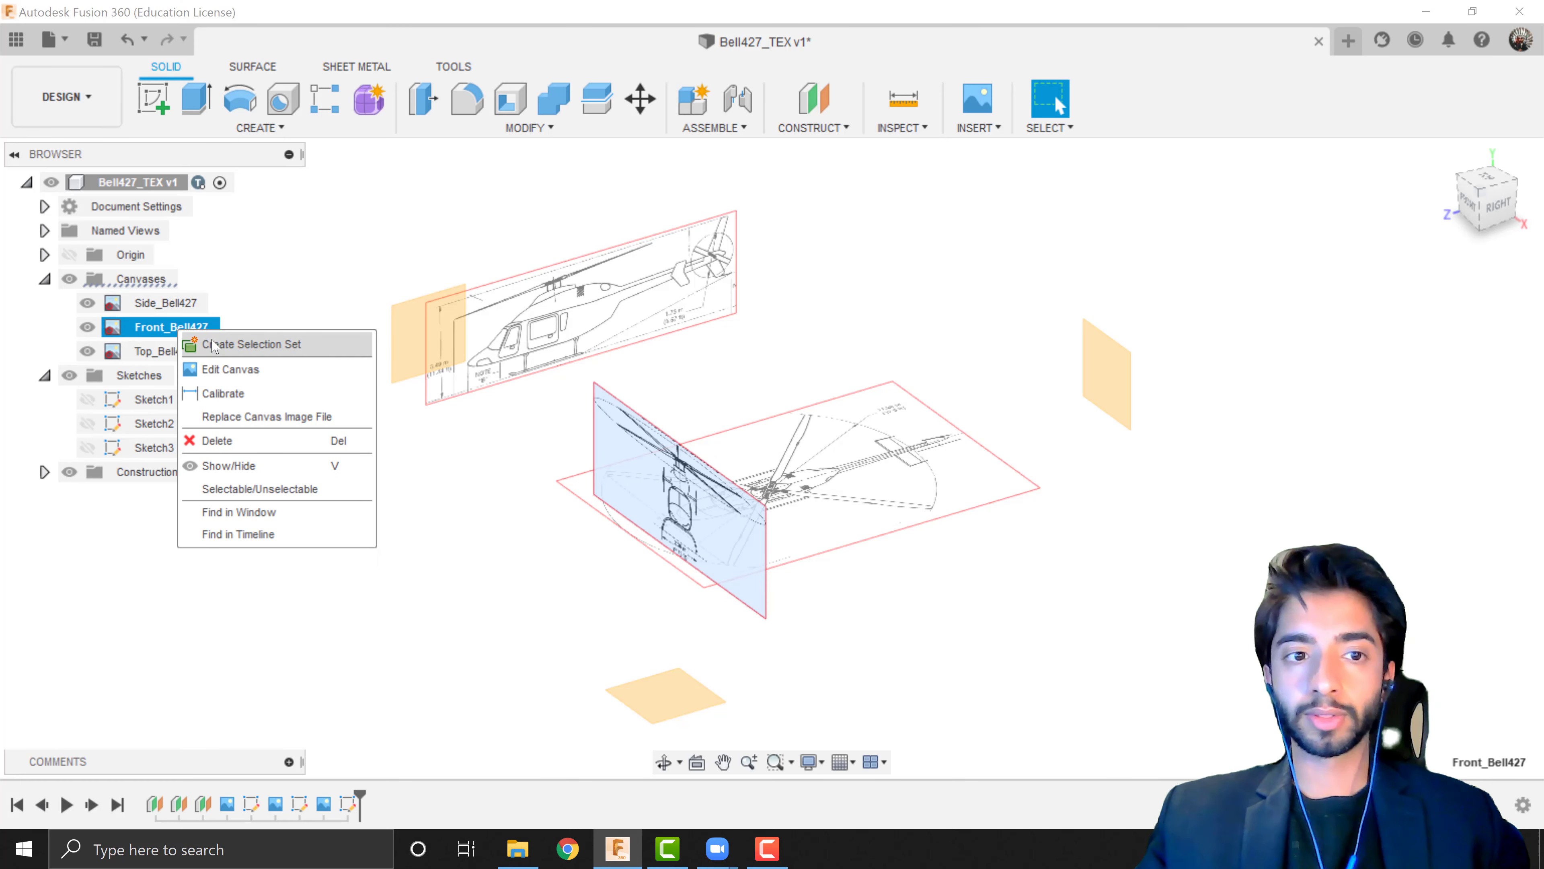
left_click(230, 369)
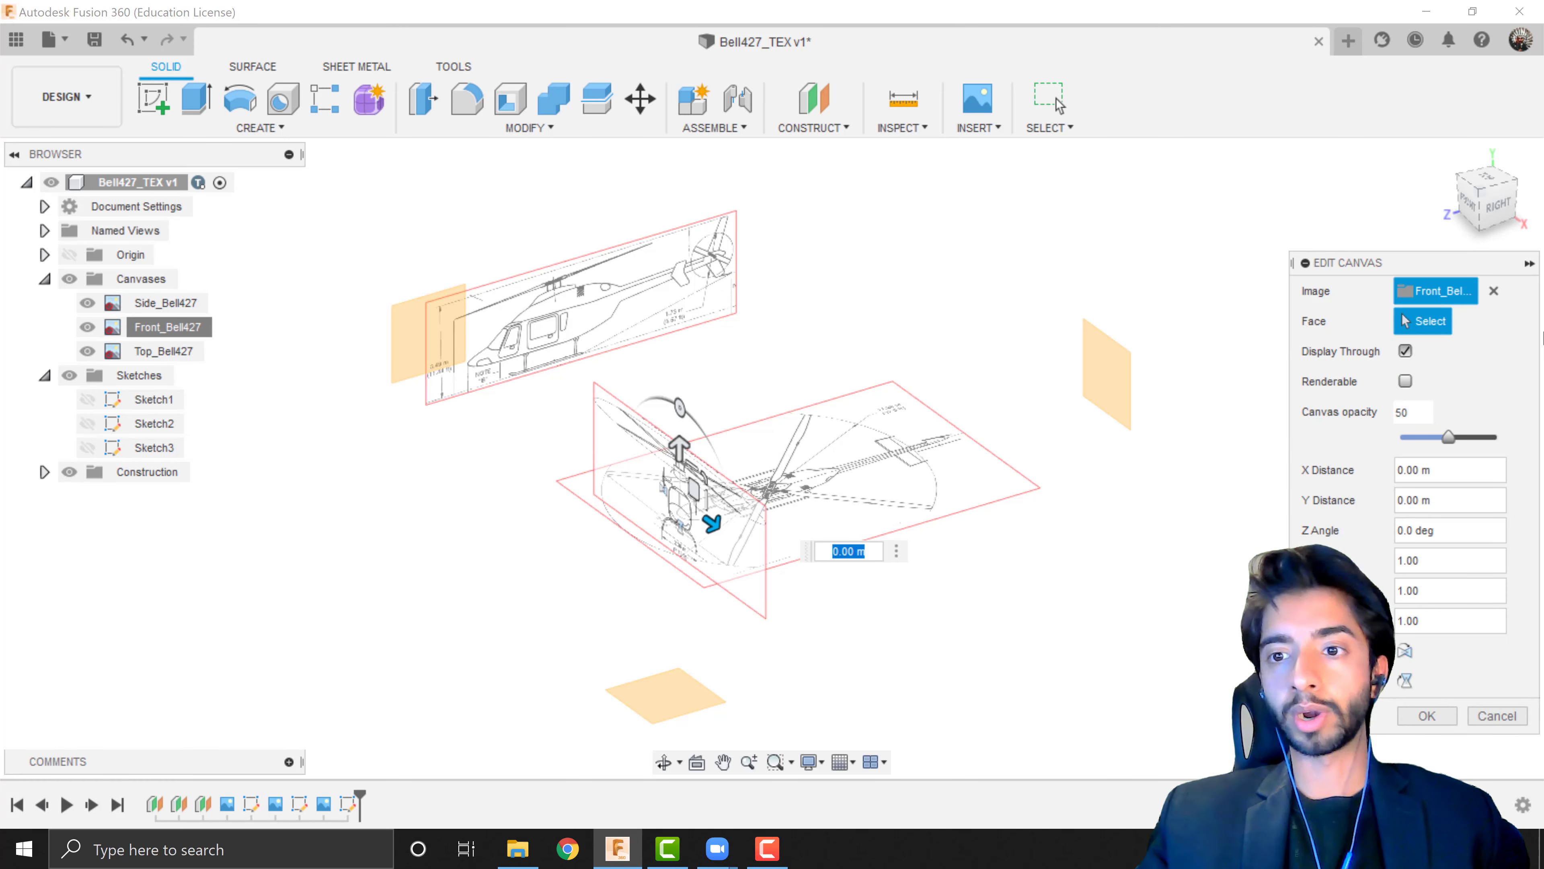
left_click(1114, 360)
left_click(1116, 365)
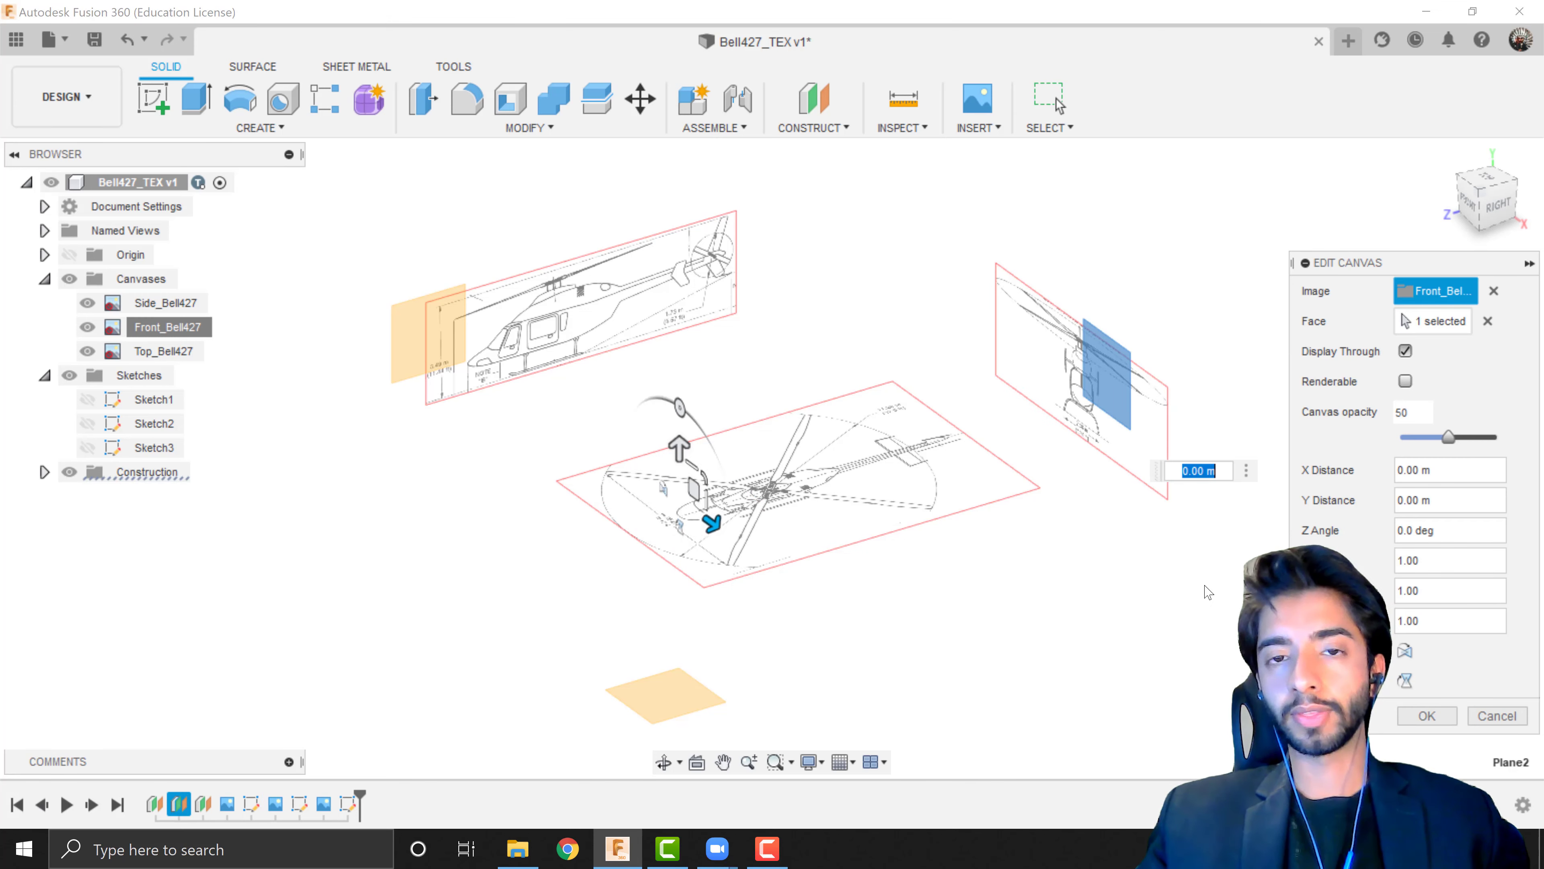
left_click(1427, 713)
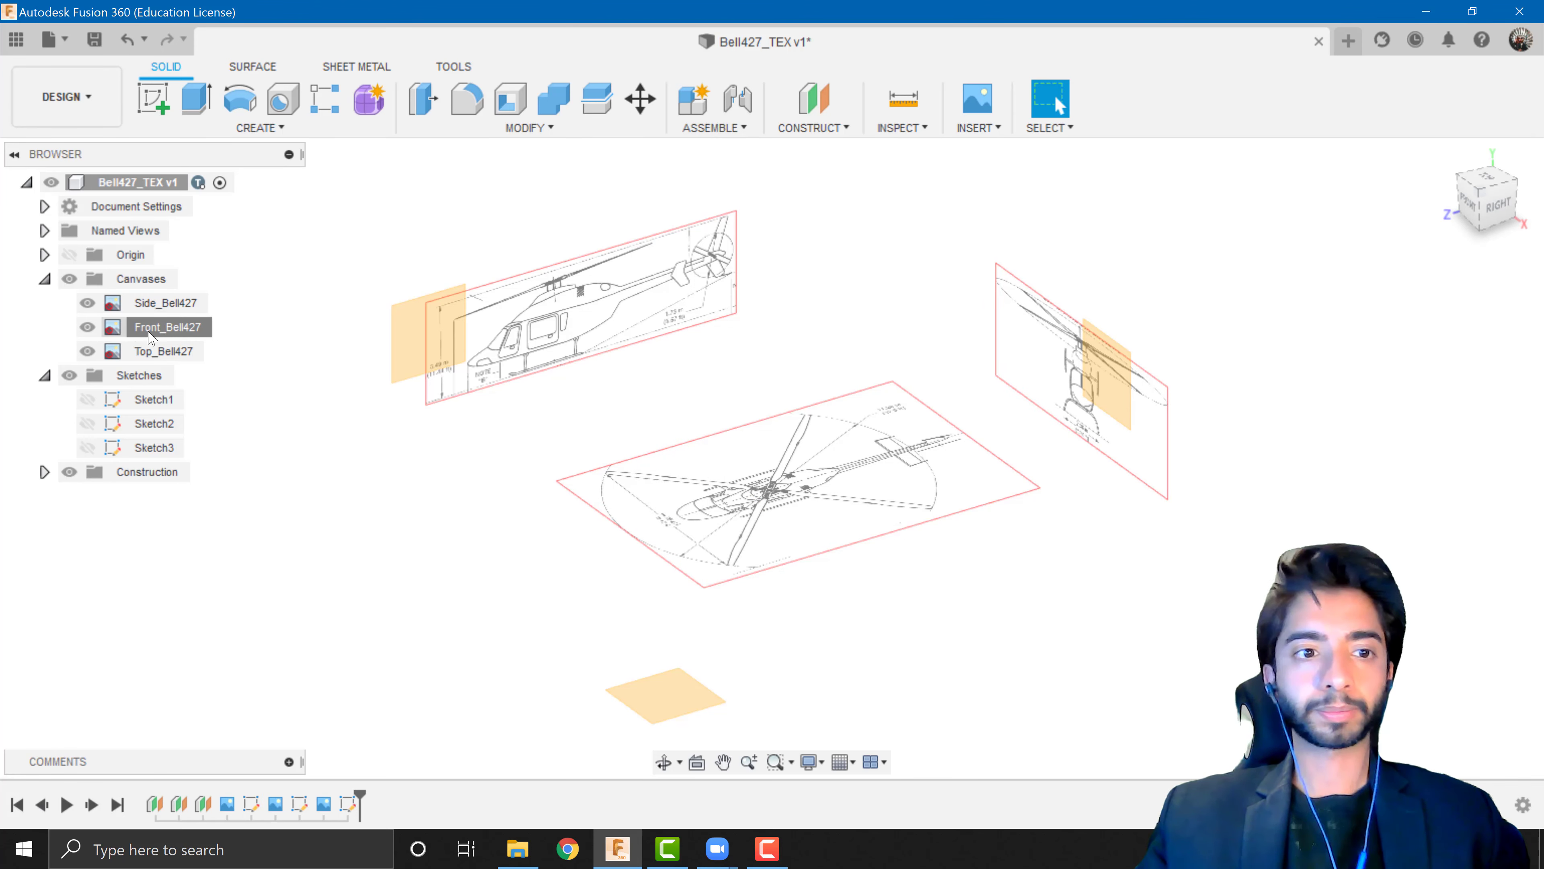
Edit the Top_Bell427 canvas, placing it on the horizontal offset plane below the helicopter
left_click(164, 352)
right_click(180, 352)
left_click(233, 387)
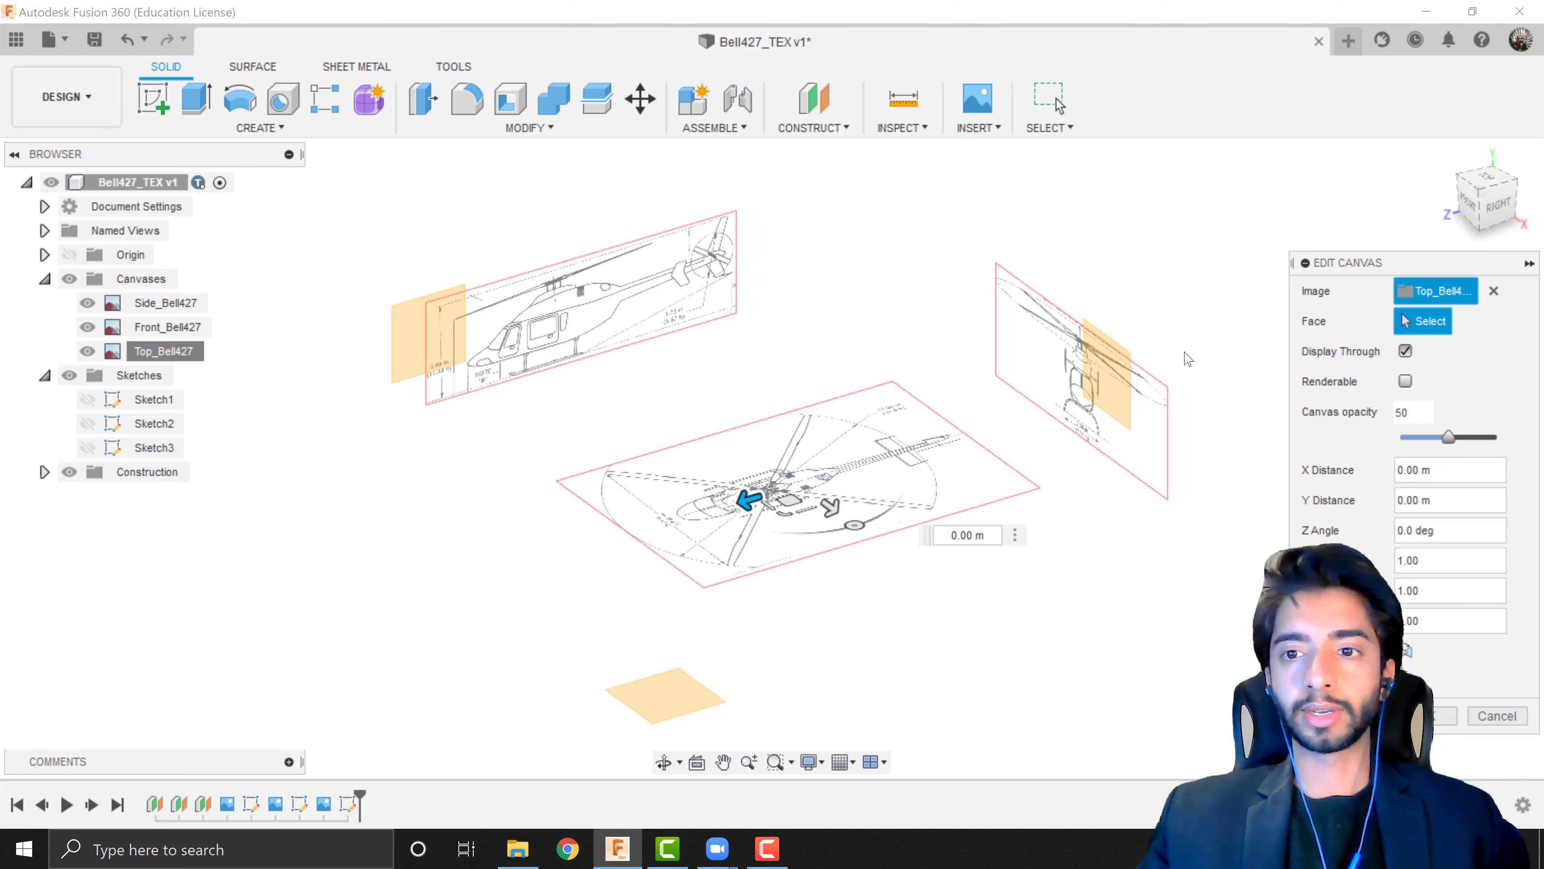
left_click(669, 696)
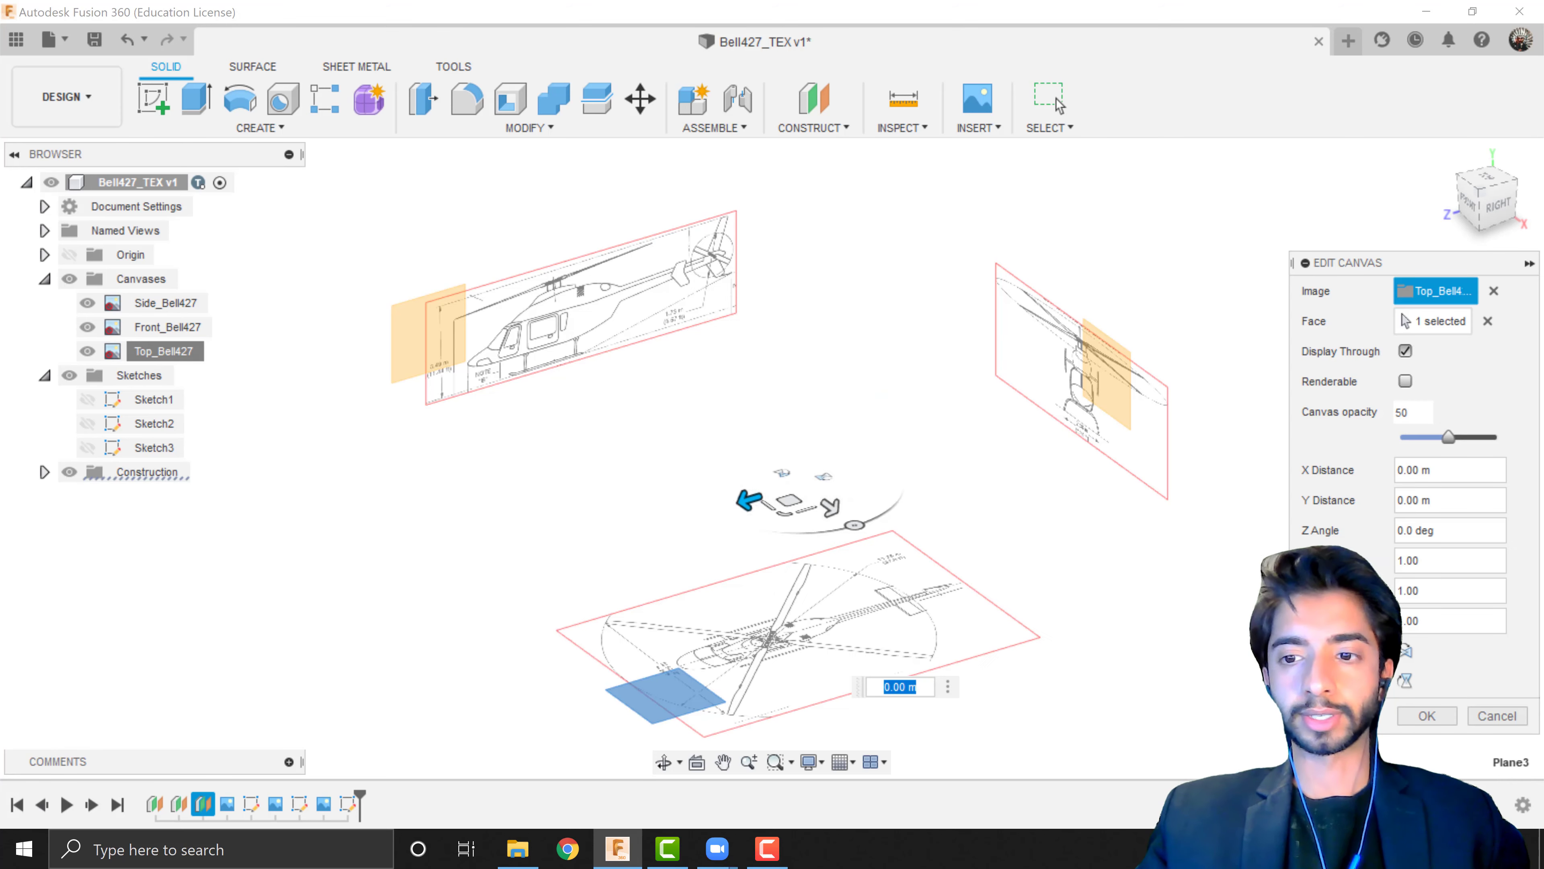
left_click(1426, 715)
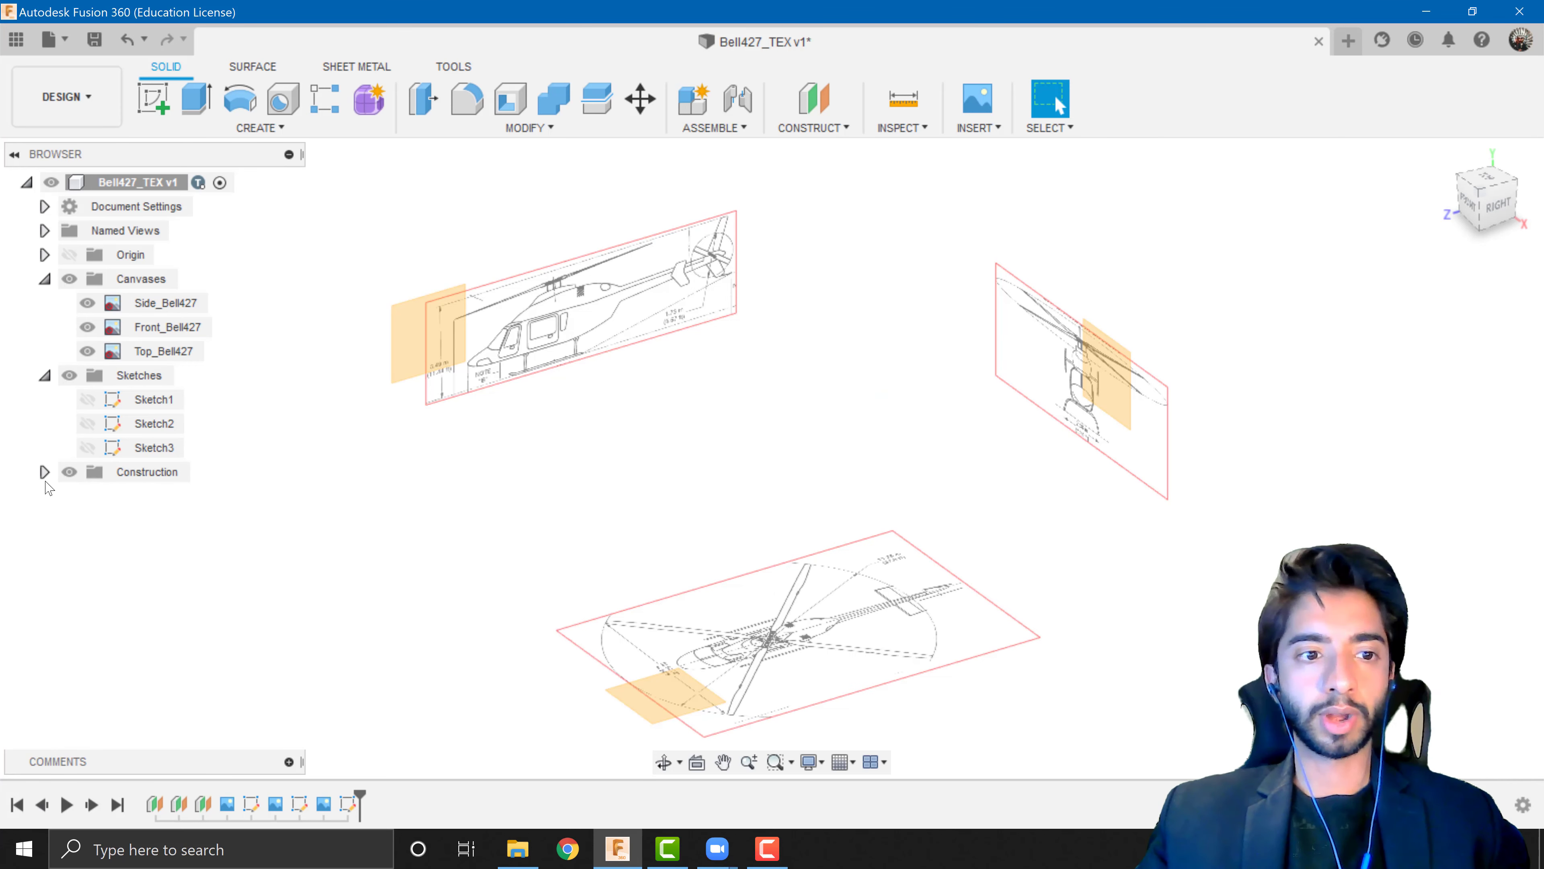
Hide Plane1, Plane2 and Plane3, and collapse the Construction, Sketches and Canvases folders
left_click(44, 472)
left_click(86, 495)
left_click(87, 520)
left_click(87, 544)
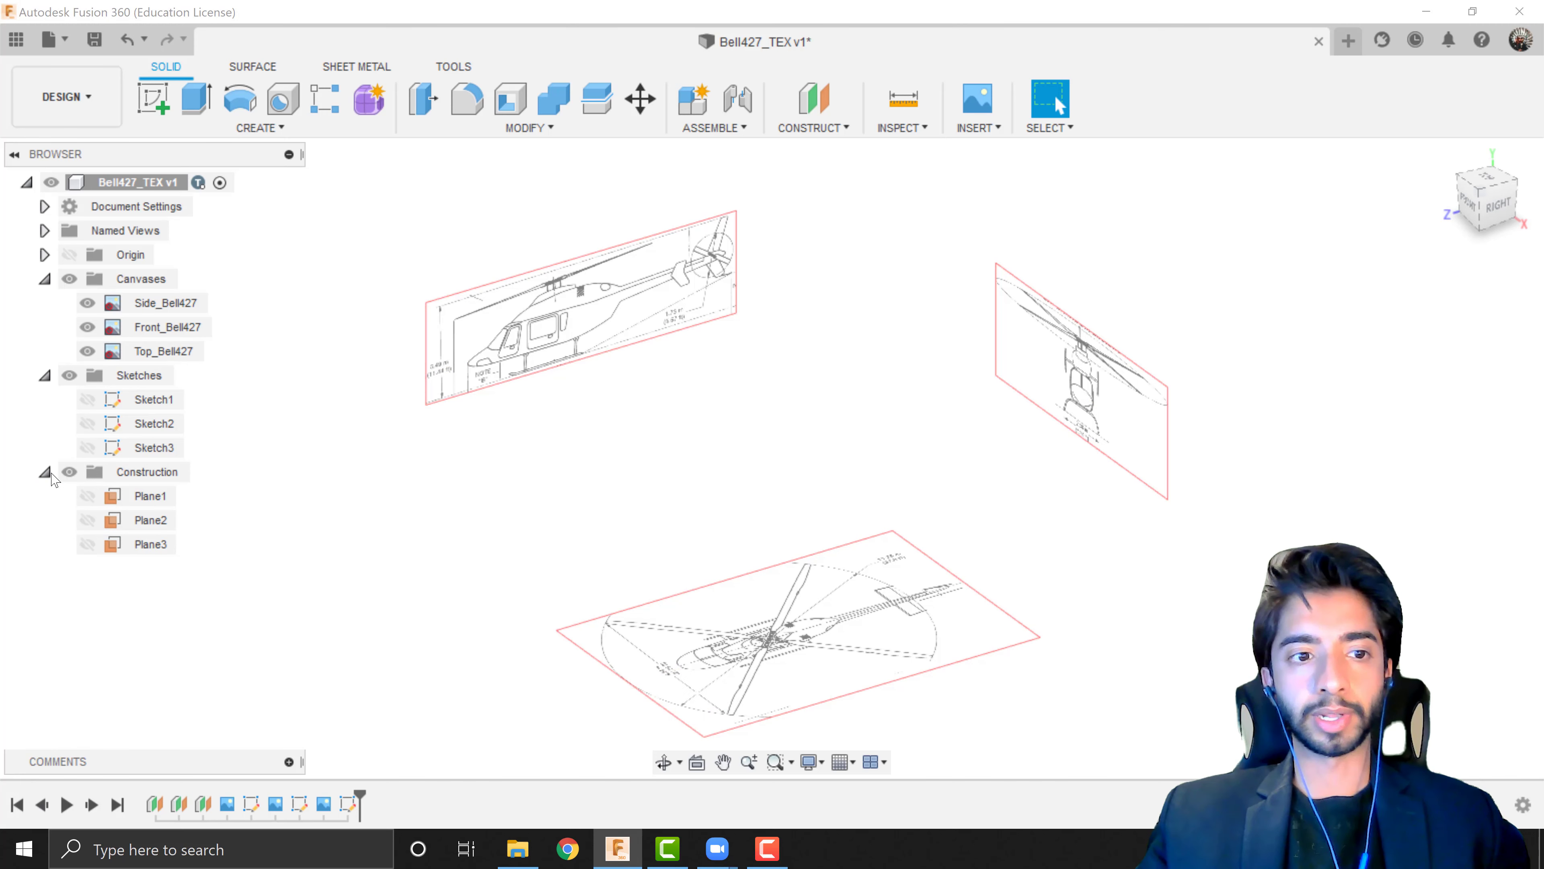
left_click(44, 472)
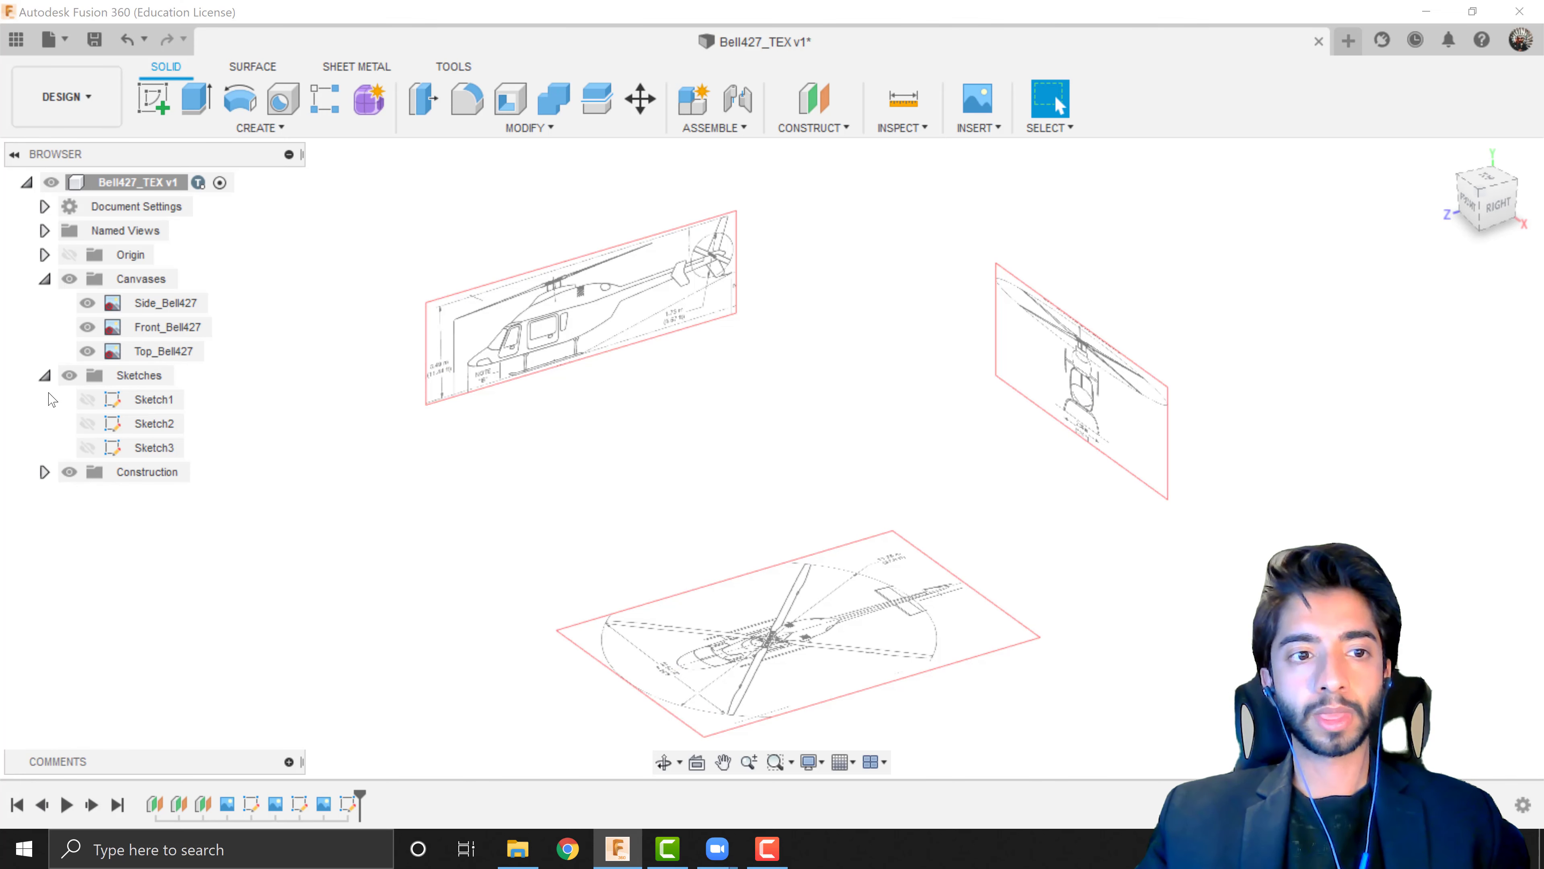
left_click(44, 375)
left_click(45, 279)
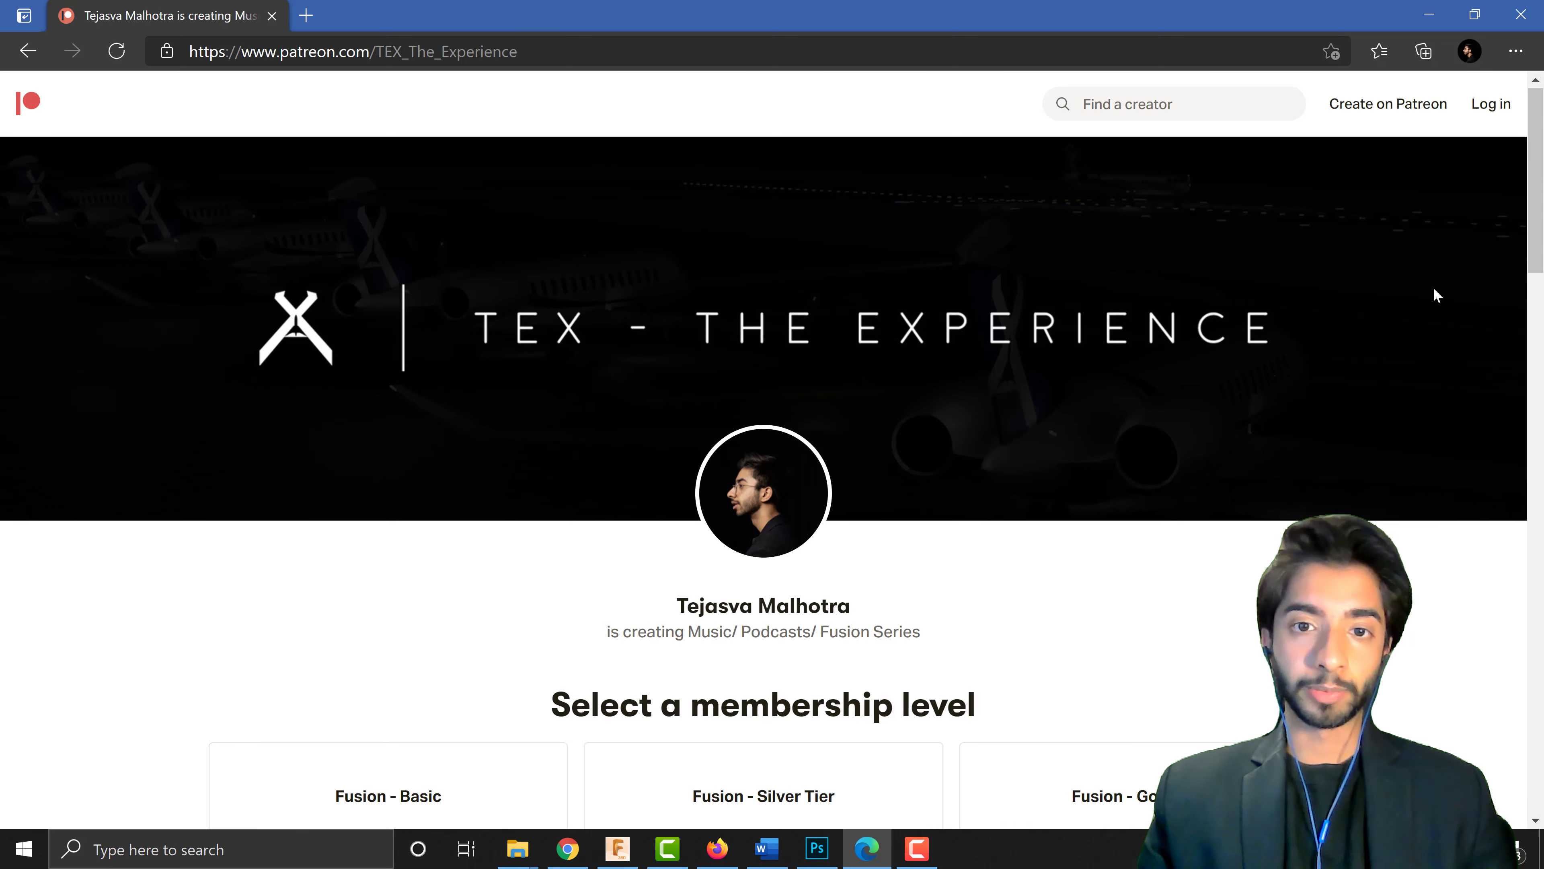
Examine the Bronze, Silver and Gold membership tiers on the Patreon page, expanding the full Silver and Gold descriptions
scroll(1428, 289, "down", 3)
scroll(1436, 295, "down", 4)
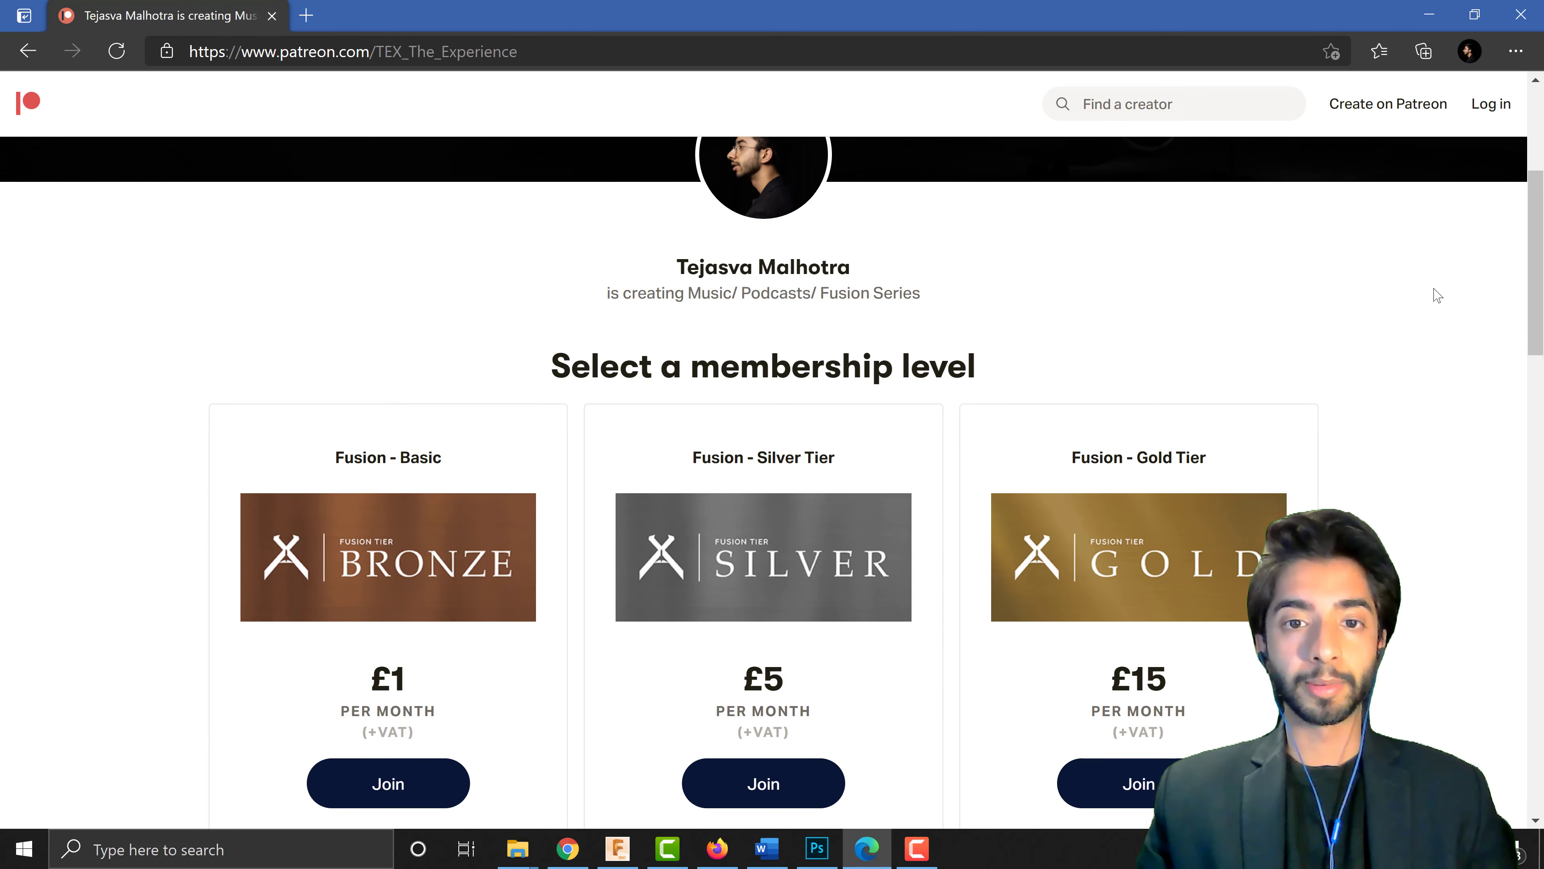
scroll(1436, 295, "down", 2)
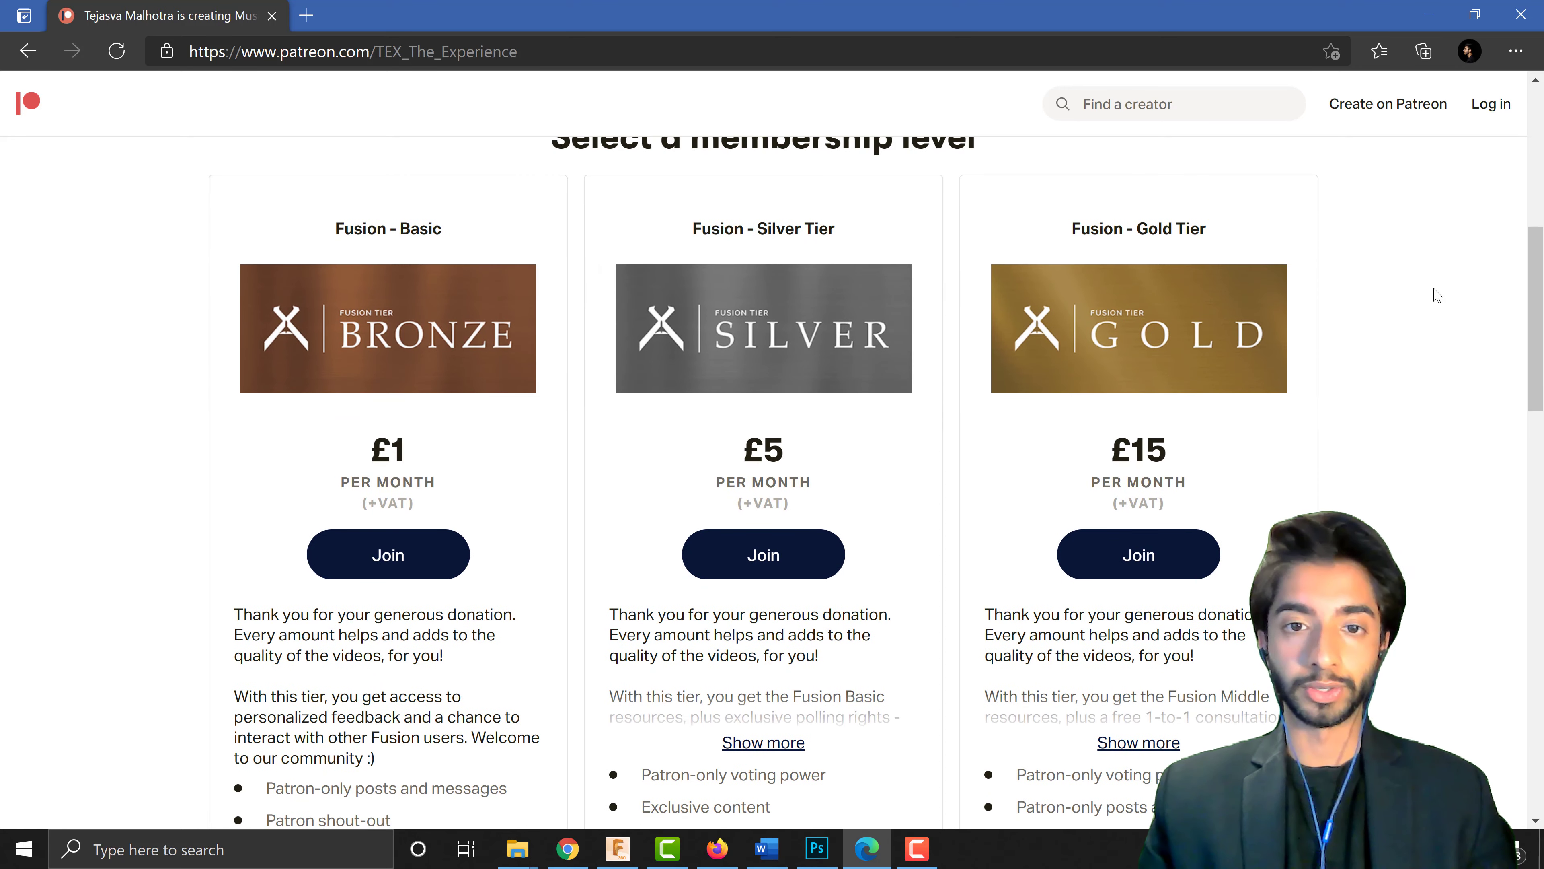
scroll(1436, 295, "down", 2)
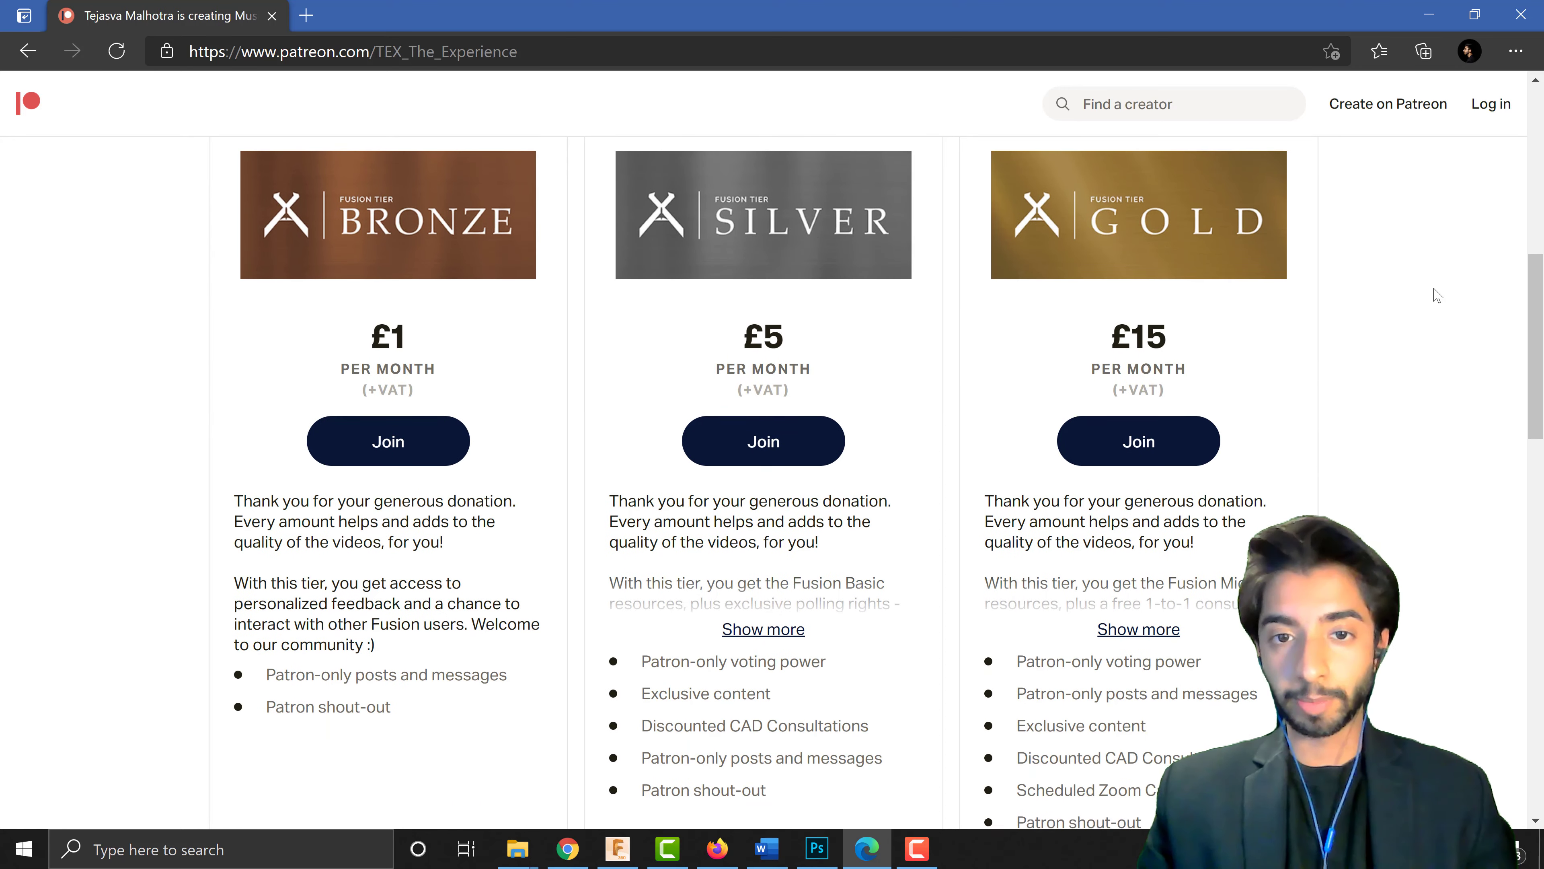
scroll(1436, 295, "down", 2)
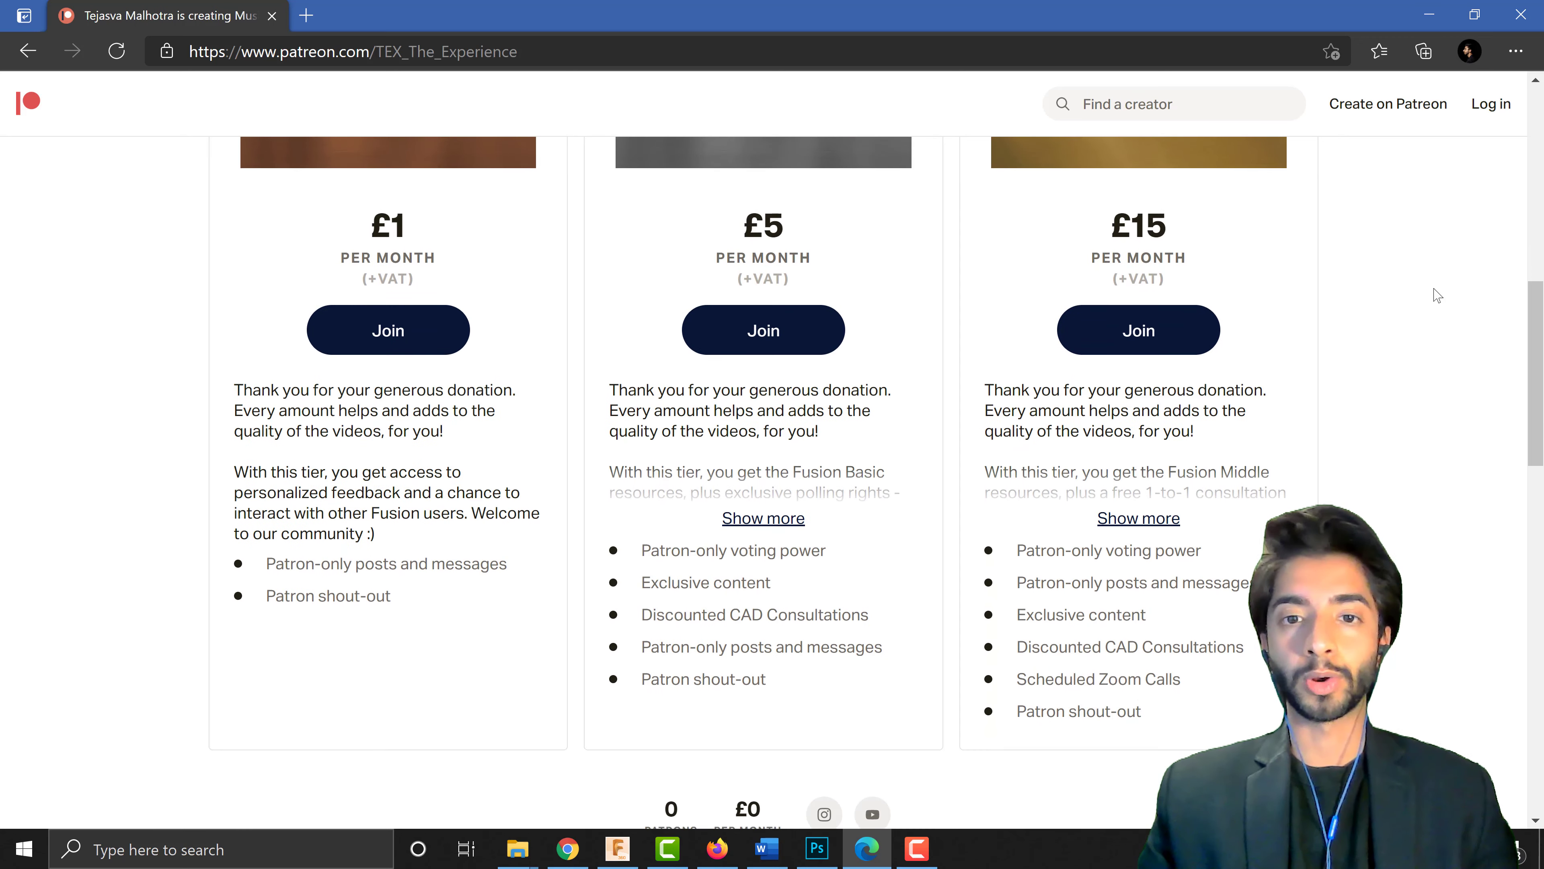
left_click(748, 515)
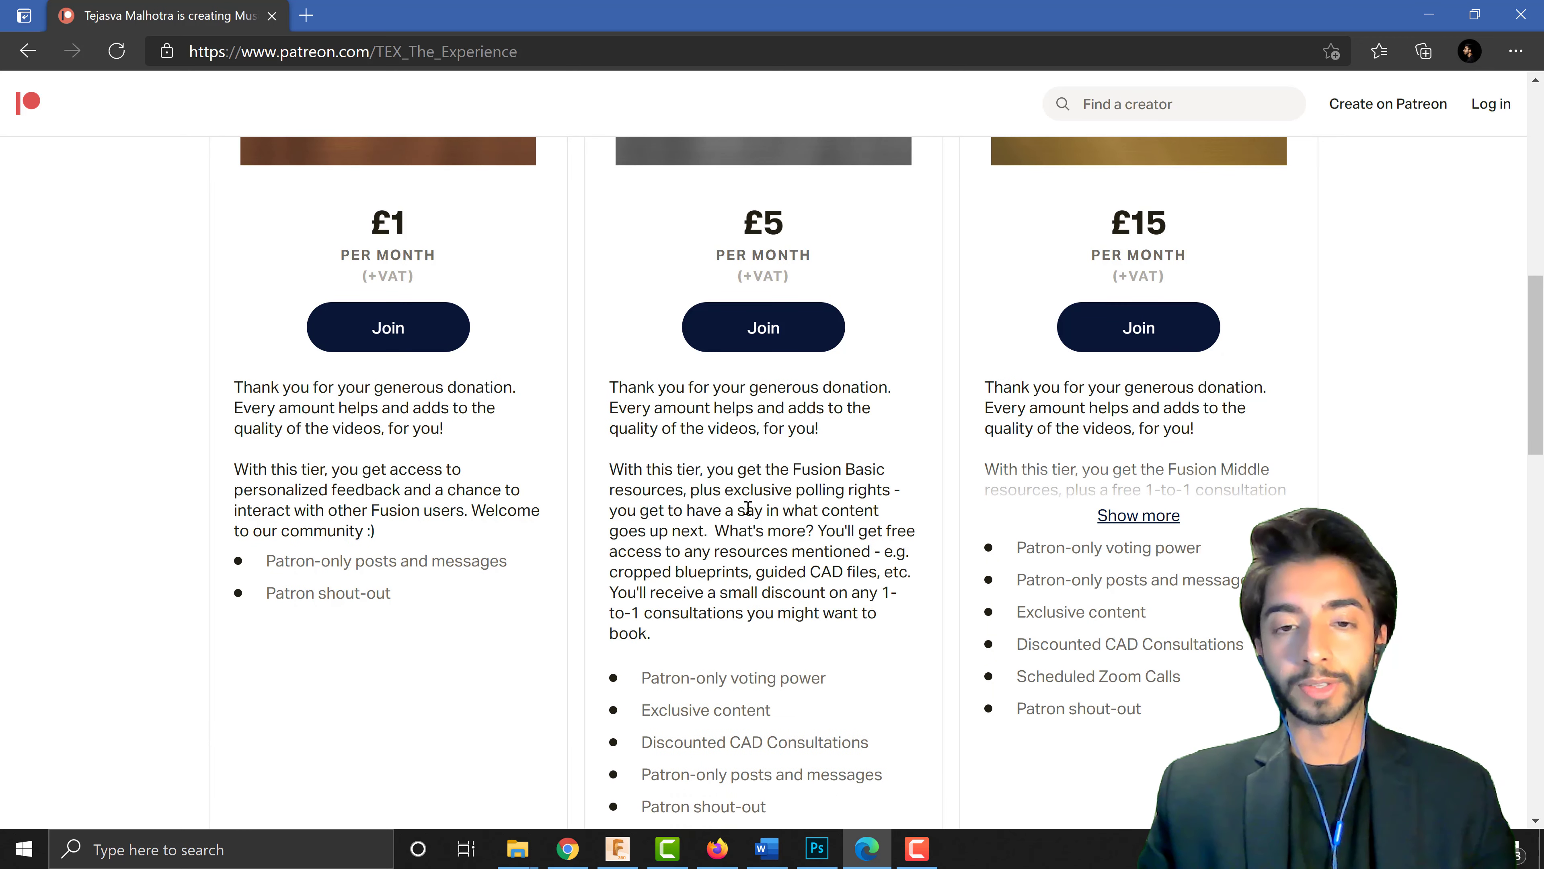
left_click(1139, 515)
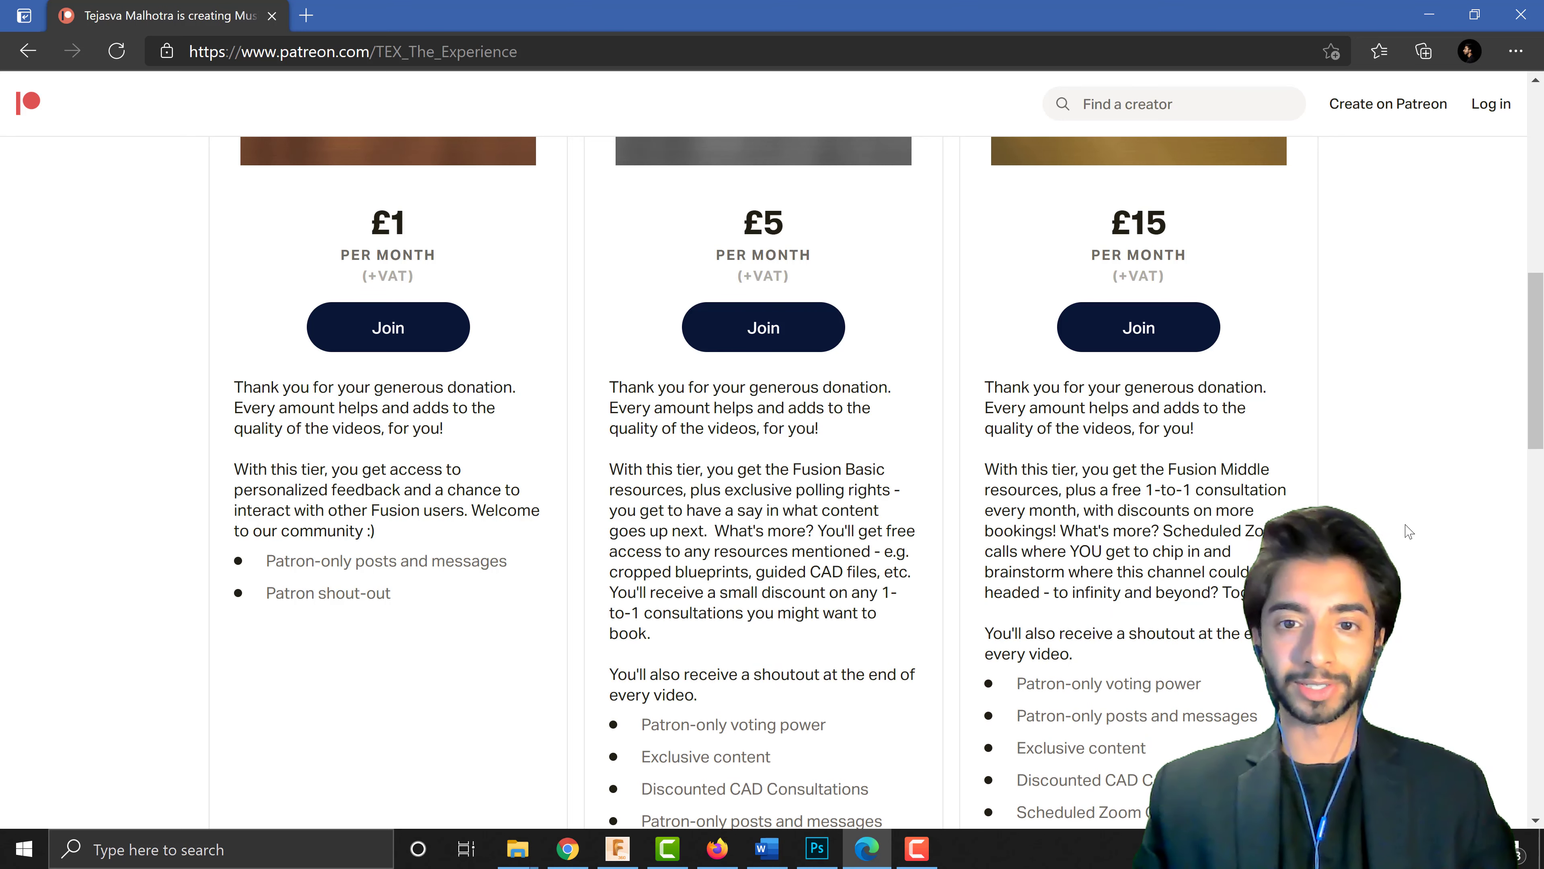
scroll(1409, 531, "down", 3)
scroll(1409, 532, "down", 1)
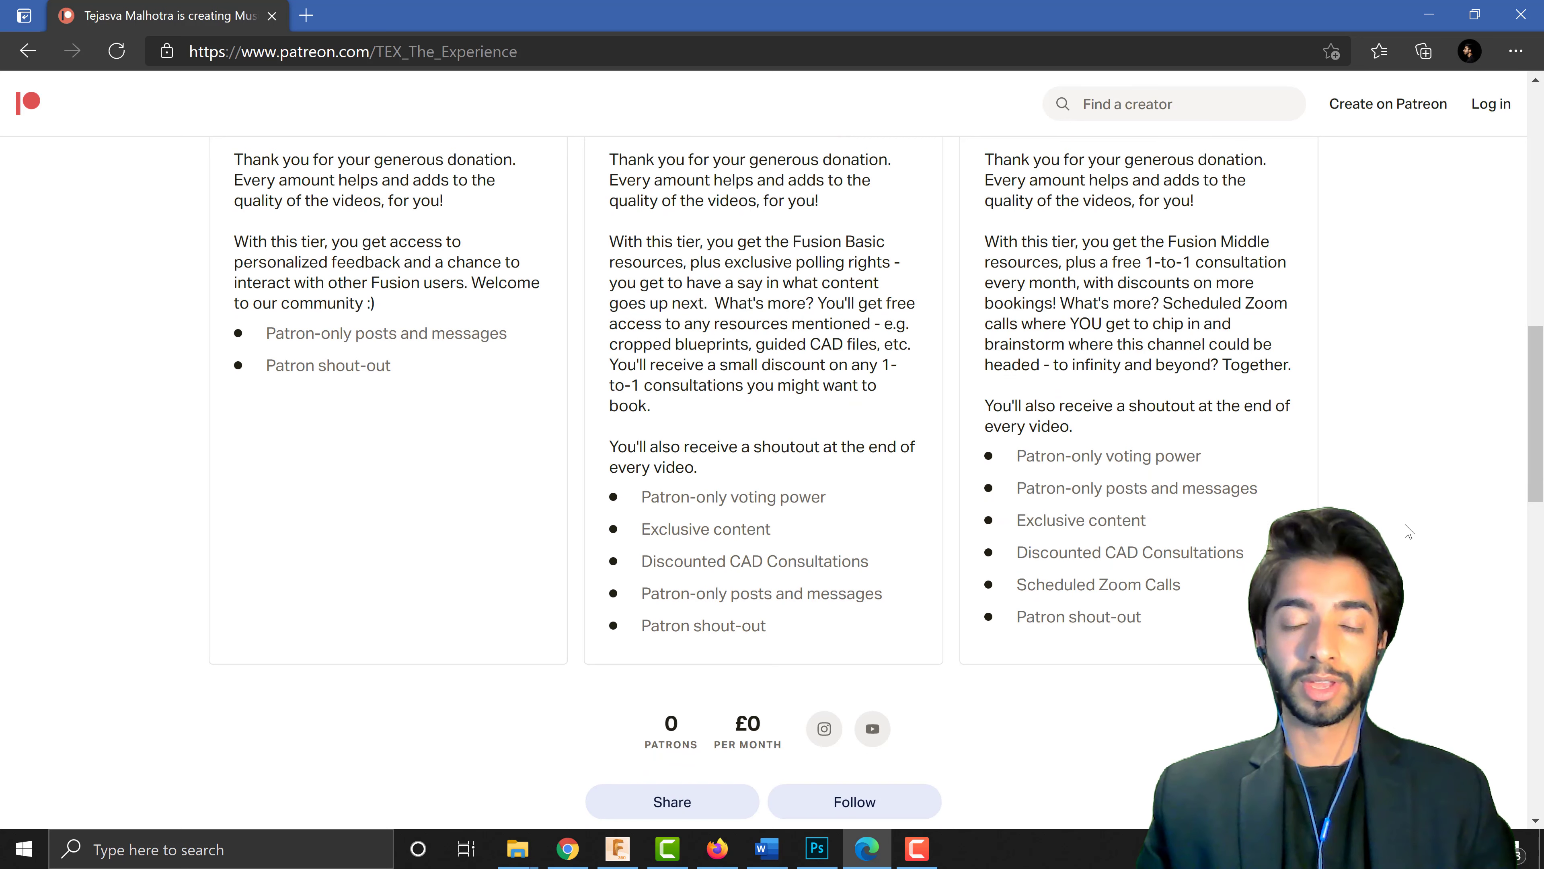
scroll(1409, 531, "up", 15)
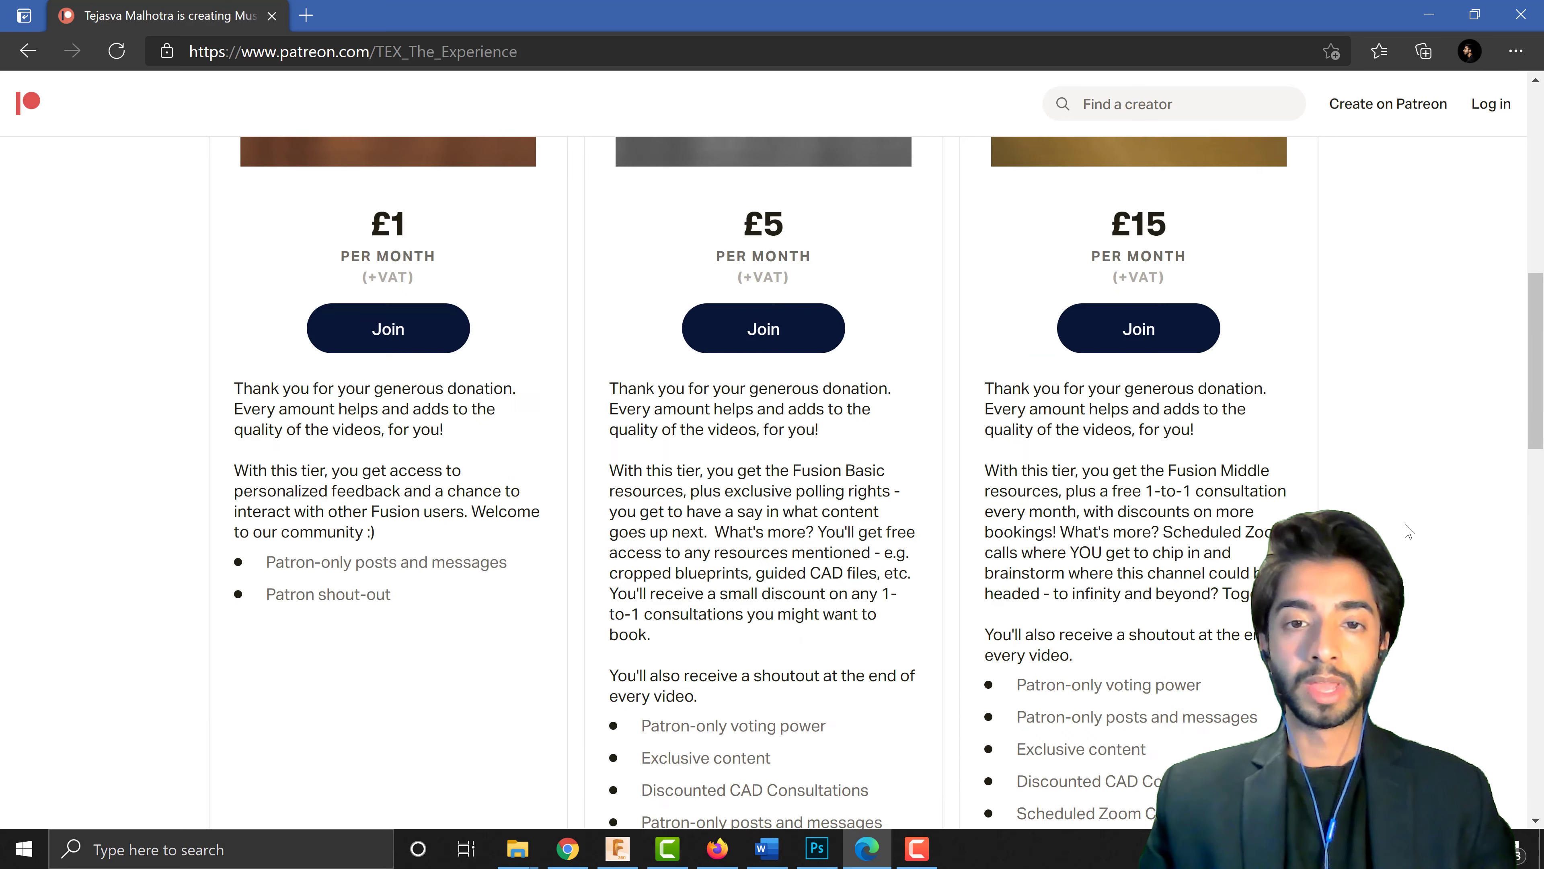